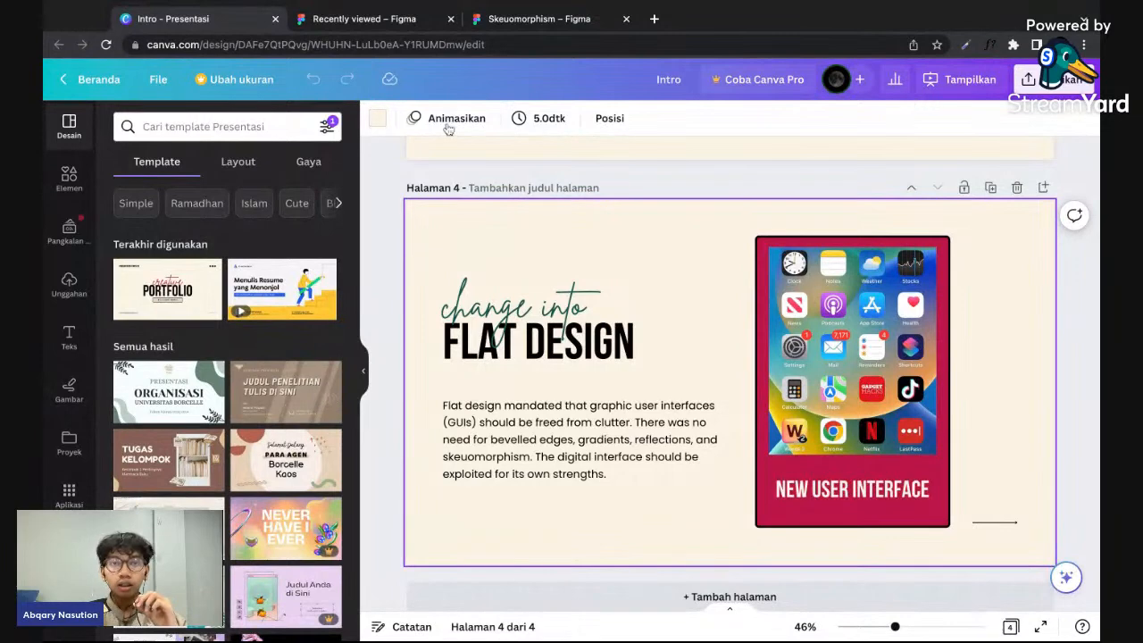
- Switch to Figma and create a new design file
{"action": "left_click", "coordinate": [379, 18]}
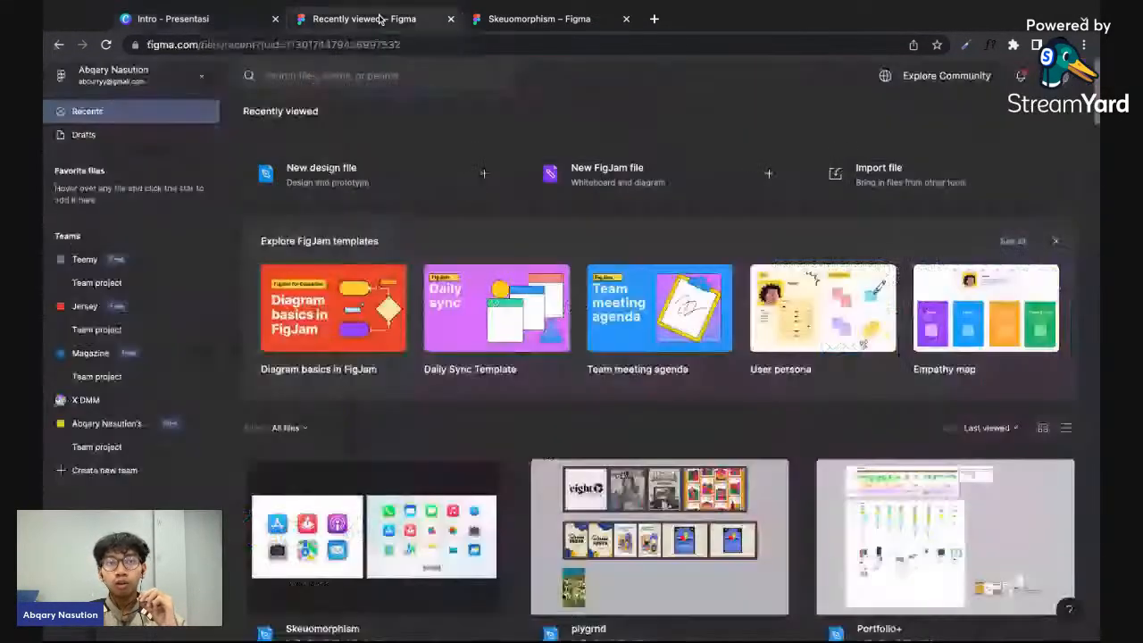
{"action": "scroll", "coordinate": [440, 125], "scroll_direction": "down", "scroll_amount": 1}
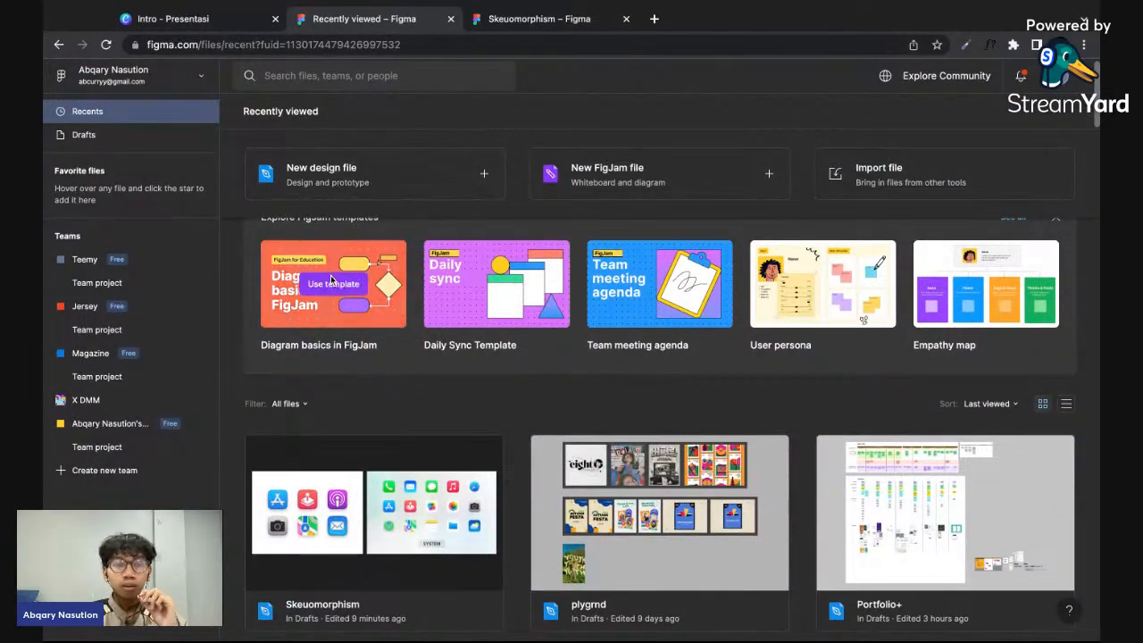
{"action": "scroll", "coordinate": [500, 141], "scroll_direction": "up", "scroll_amount": 1}
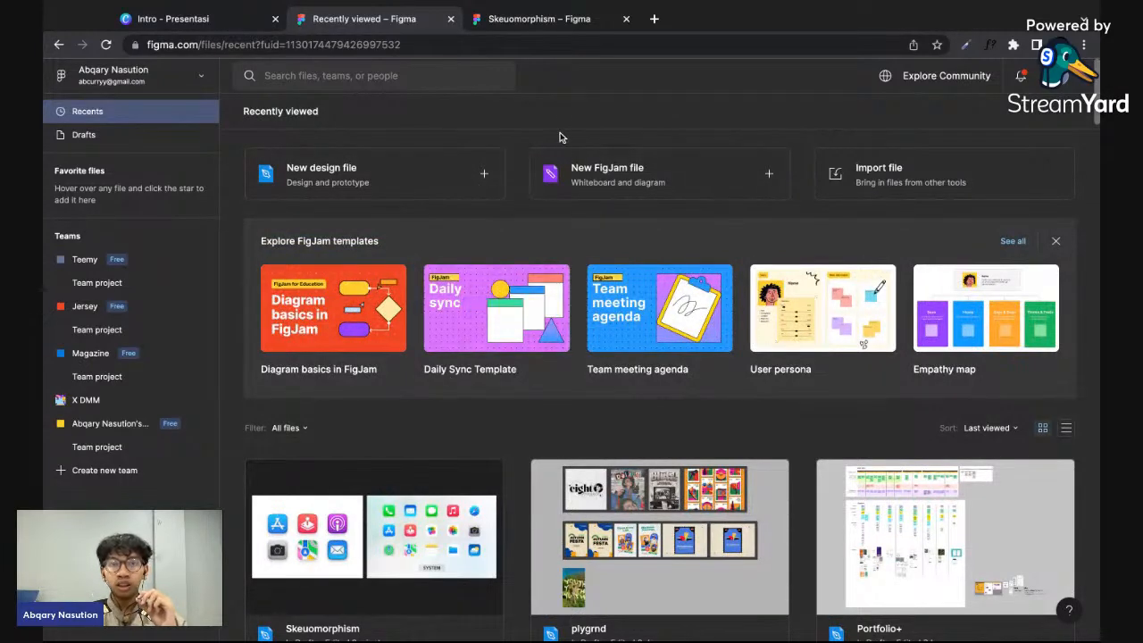
{"action": "left_click", "coordinate": [420, 187]}
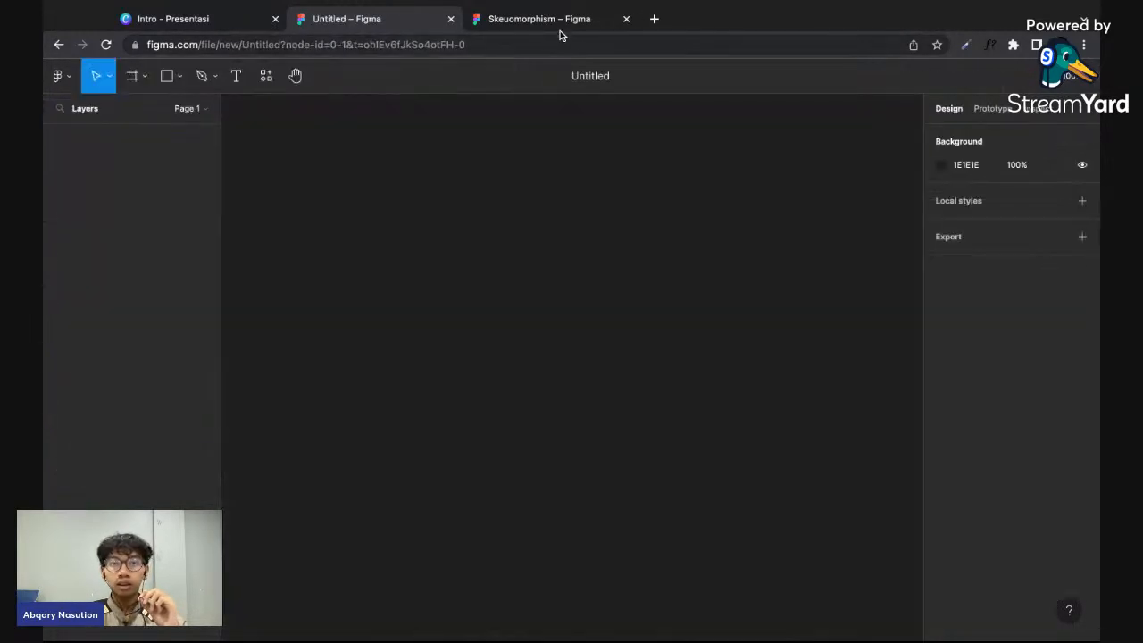
- Switch to the Skeuomorphism file and compare the six icons in its frame with the system icon image beside it
{"action": "left_click", "coordinate": [559, 21]}
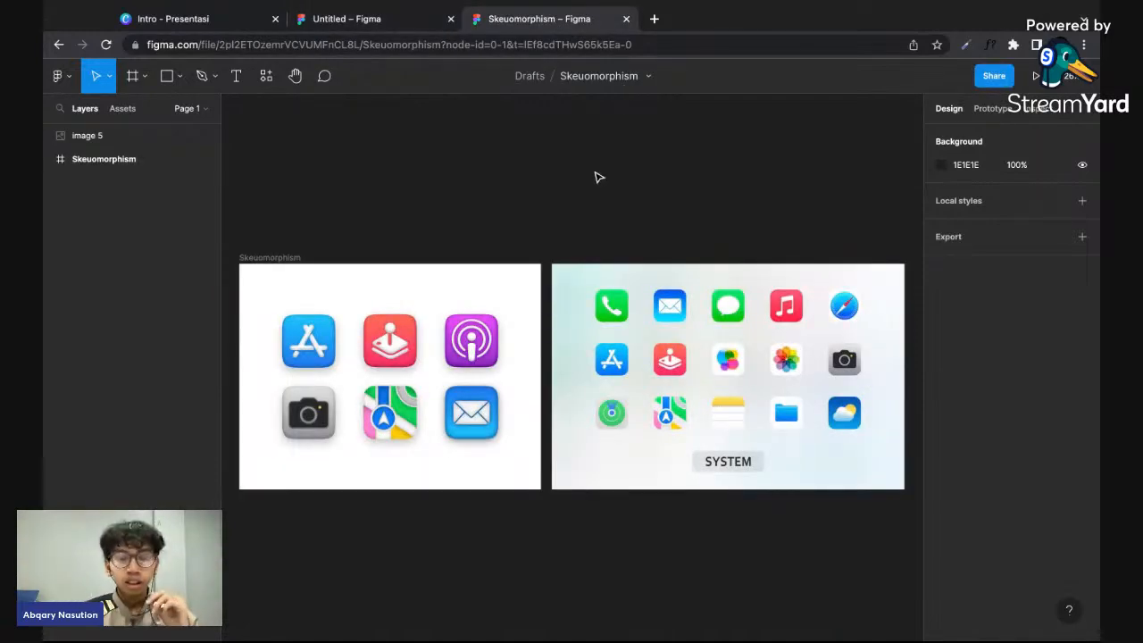
{"action": "scroll", "coordinate": [597, 176], "scroll_direction": "down", "scroll_amount": 2}
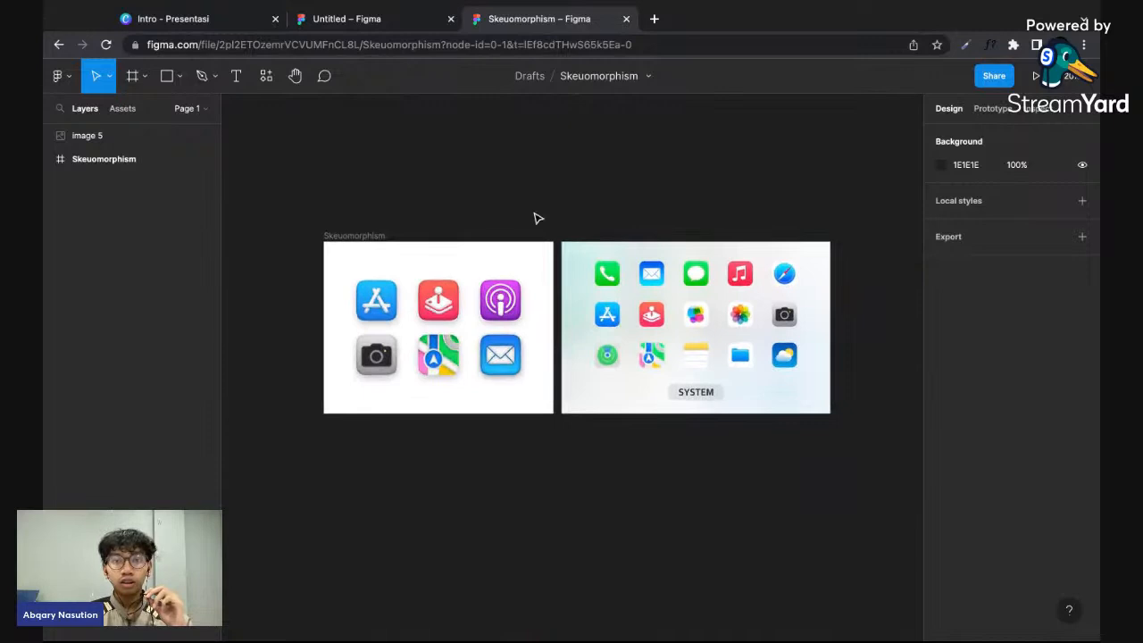
{"action": "scroll", "coordinate": [536, 217], "scroll_direction": "up", "scroll_amount": 2}
{"action": "scroll", "coordinate": [536, 217], "scroll_direction": "left", "scroll_amount": 3}
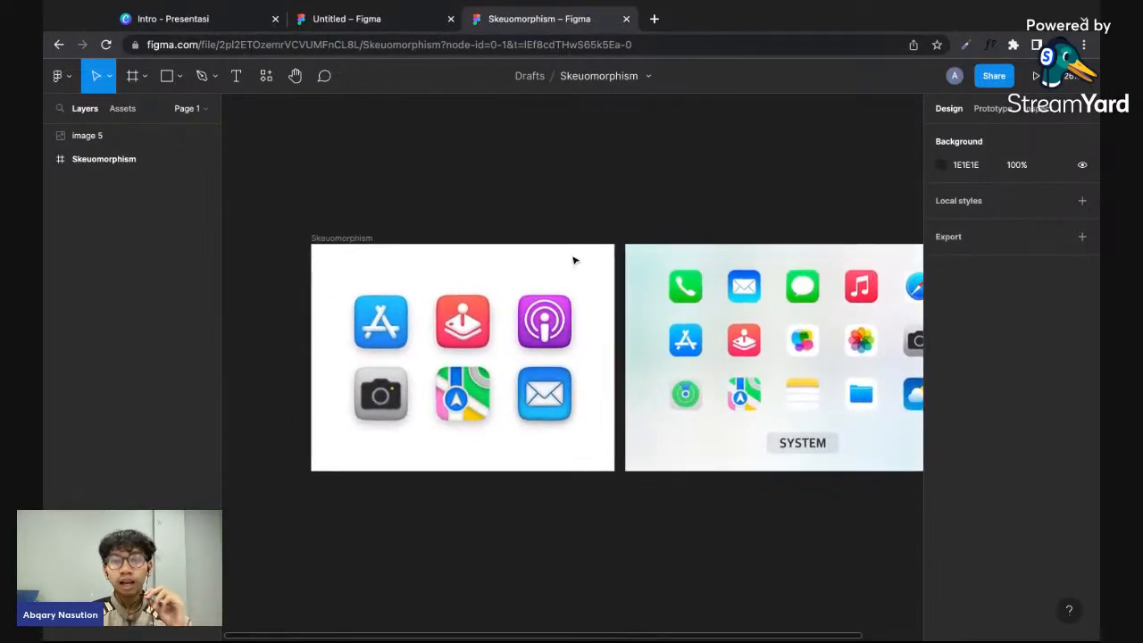
{"action": "scroll", "coordinate": [660, 282], "scroll_direction": "right", "scroll_amount": 5}
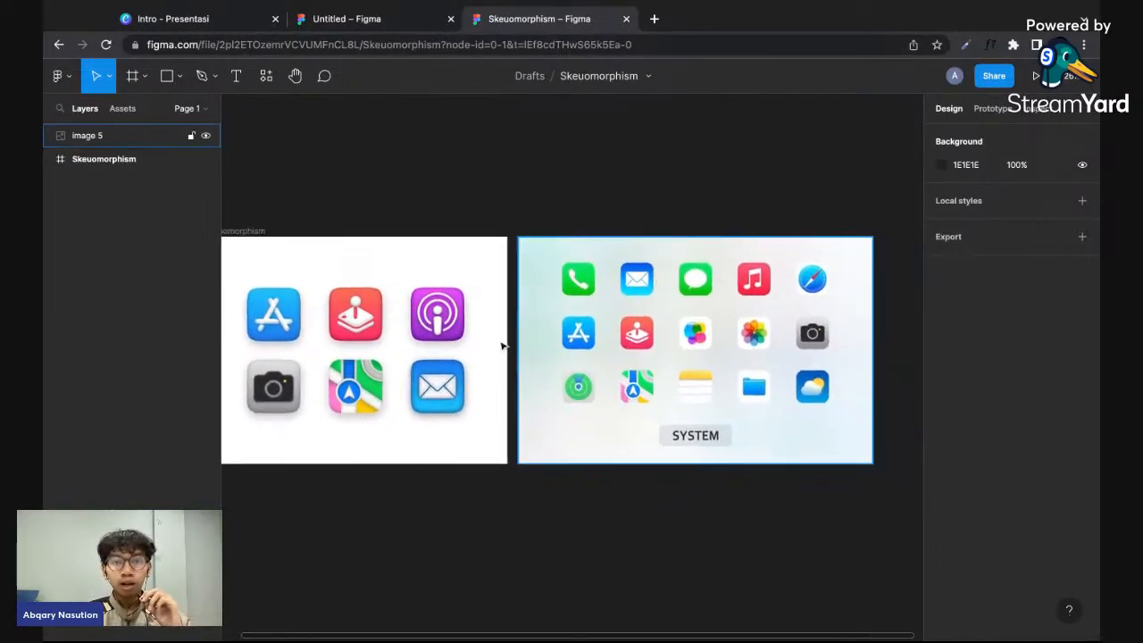
{"action": "scroll", "coordinate": [471, 437], "scroll_direction": "left", "scroll_amount": 3}
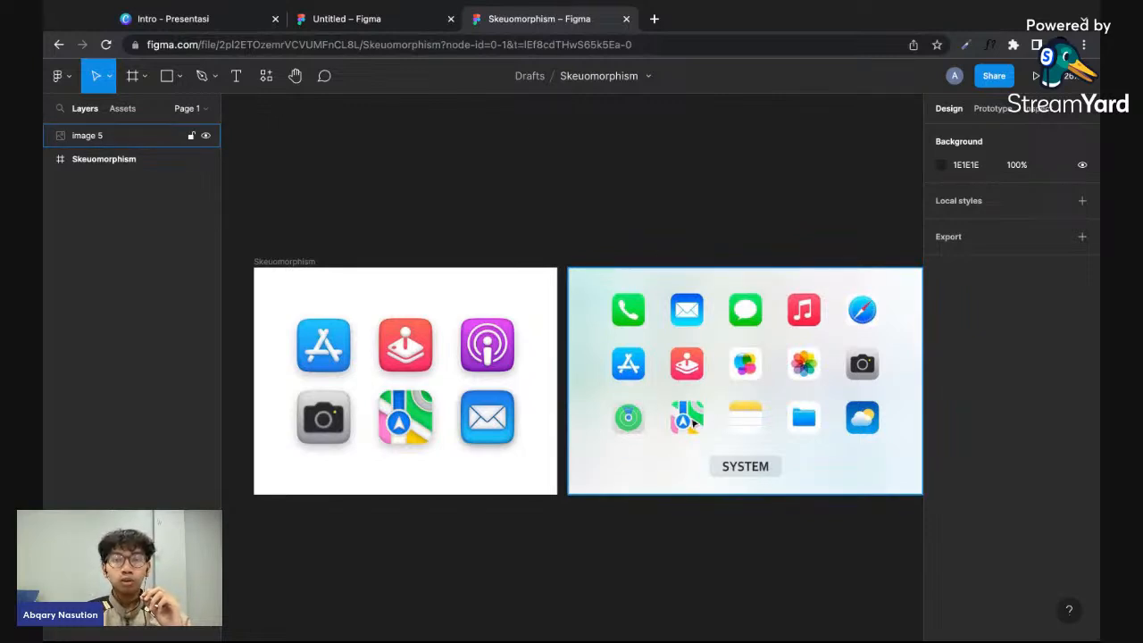
{"action": "scroll", "coordinate": [692, 423], "scroll_direction": "right", "scroll_amount": 3}
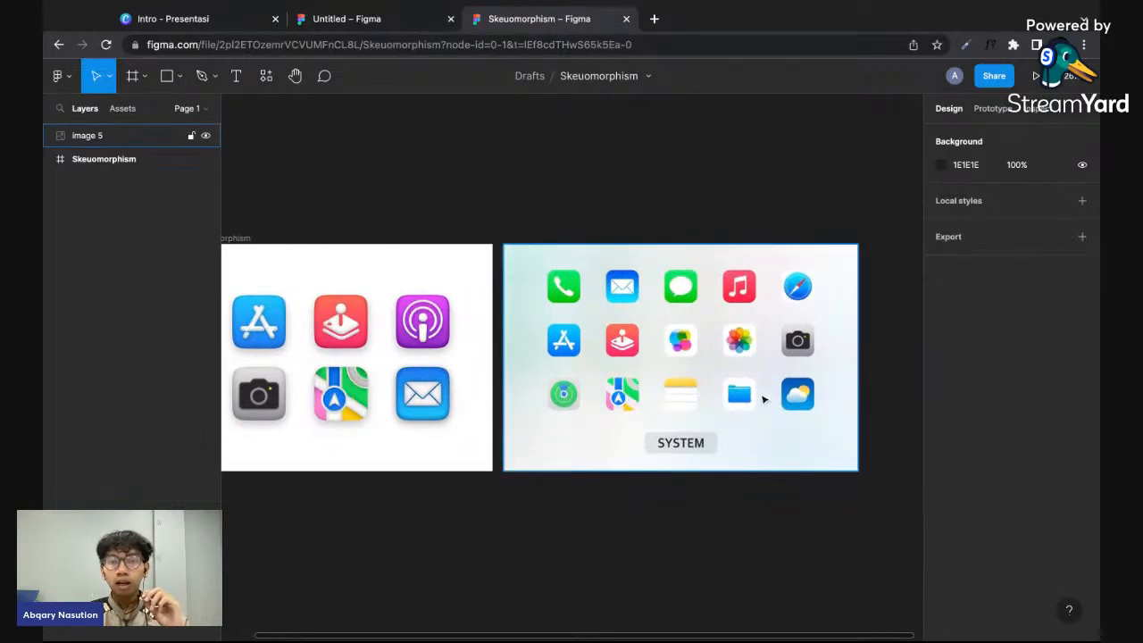
{"action": "scroll", "coordinate": [762, 397], "scroll_direction": "up", "scroll_amount": 5}
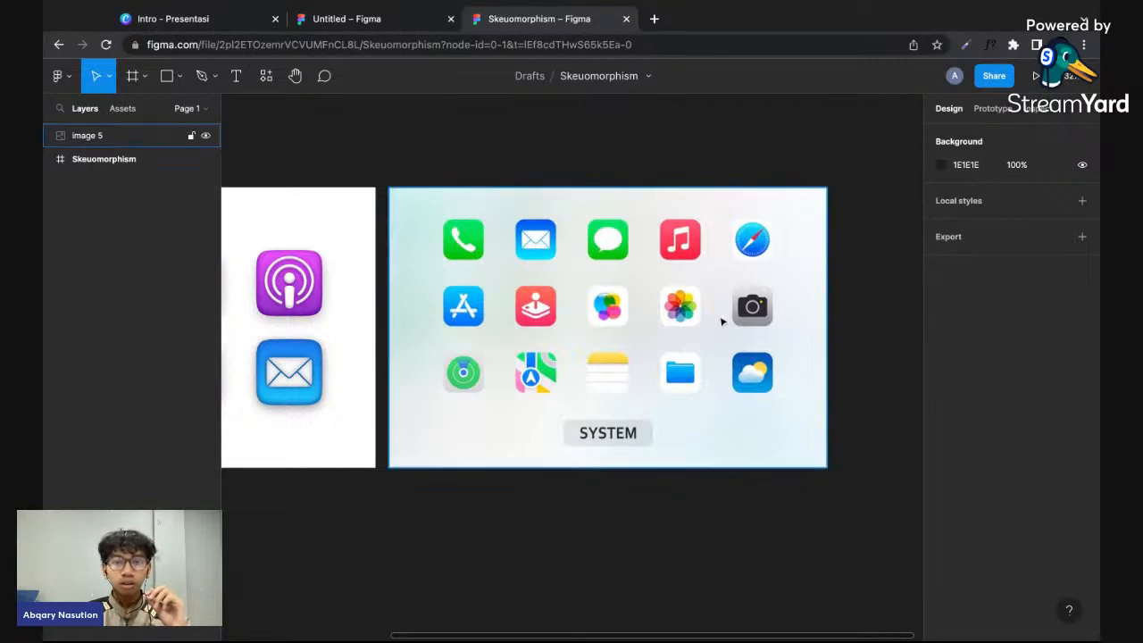
{"action": "scroll", "coordinate": [713, 291], "scroll_direction": "left", "scroll_amount": 4}
{"action": "scroll", "coordinate": [714, 291], "scroll_direction": "right", "scroll_amount": 2}
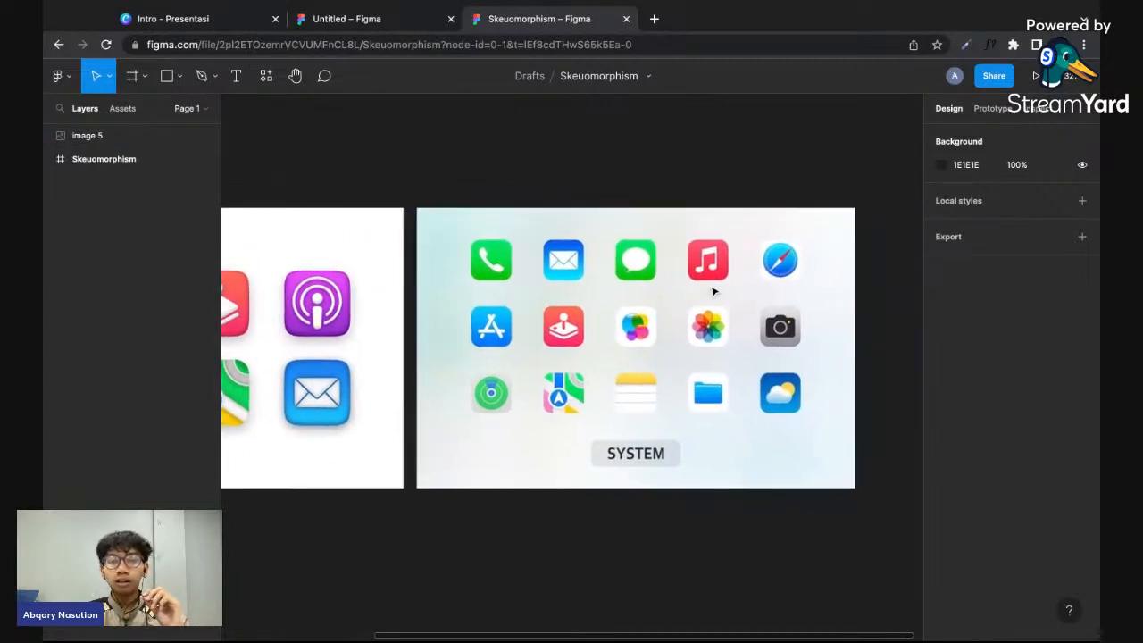
{"action": "scroll", "coordinate": [694, 289], "scroll_direction": "left", "scroll_amount": 5}
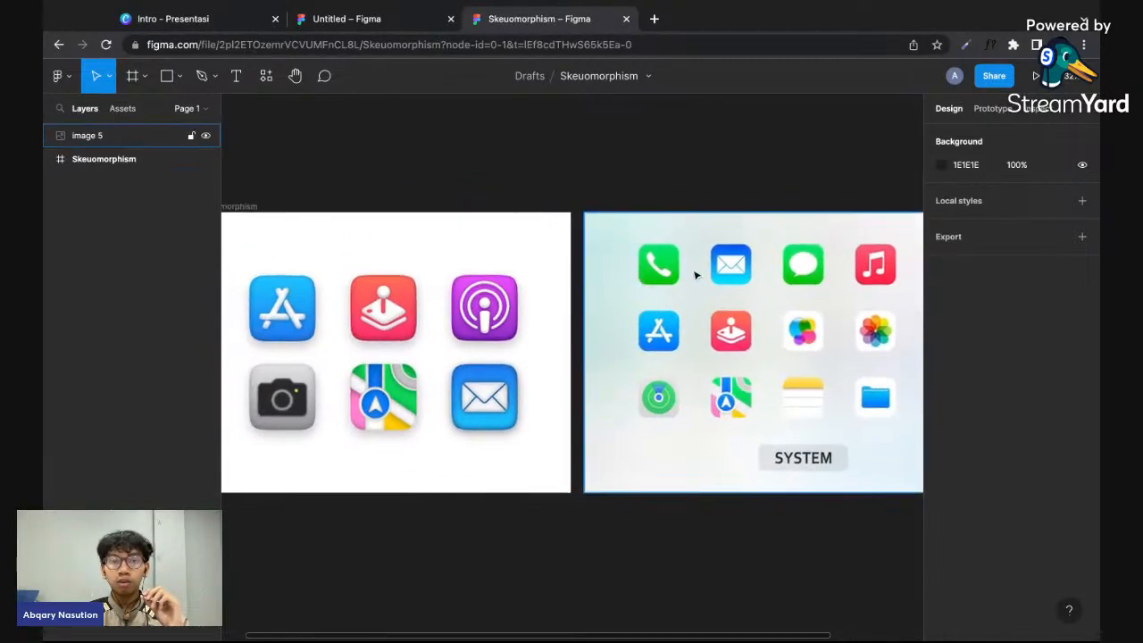
{"action": "scroll", "coordinate": [705, 281], "scroll_direction": "right", "scroll_amount": 4}
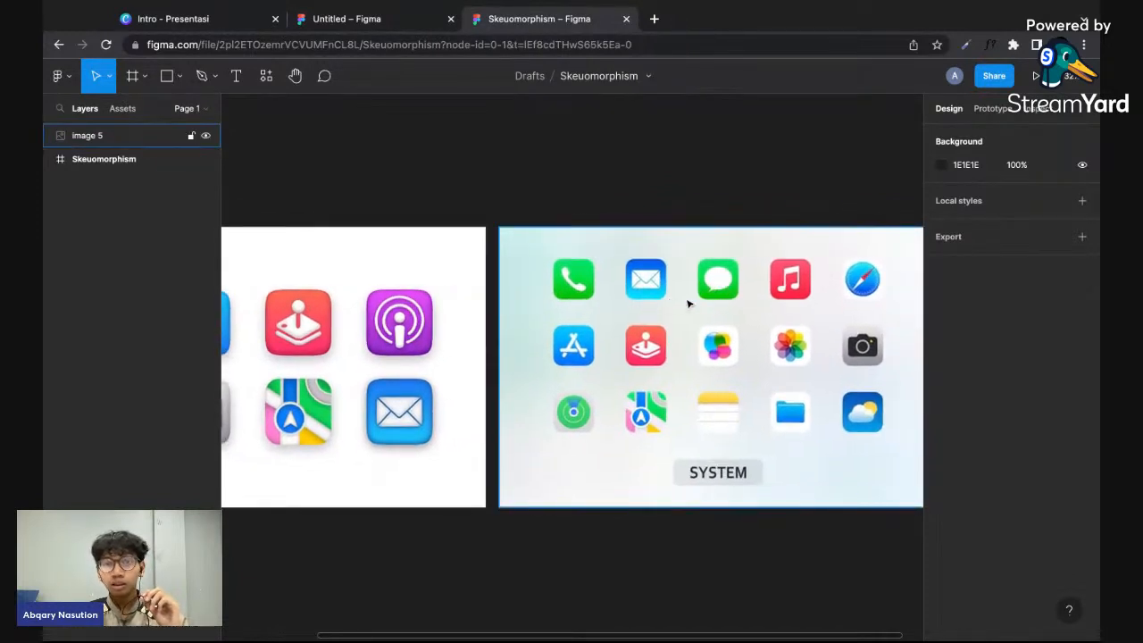
{"action": "scroll", "coordinate": [687, 304], "scroll_direction": "right", "scroll_amount": 2}
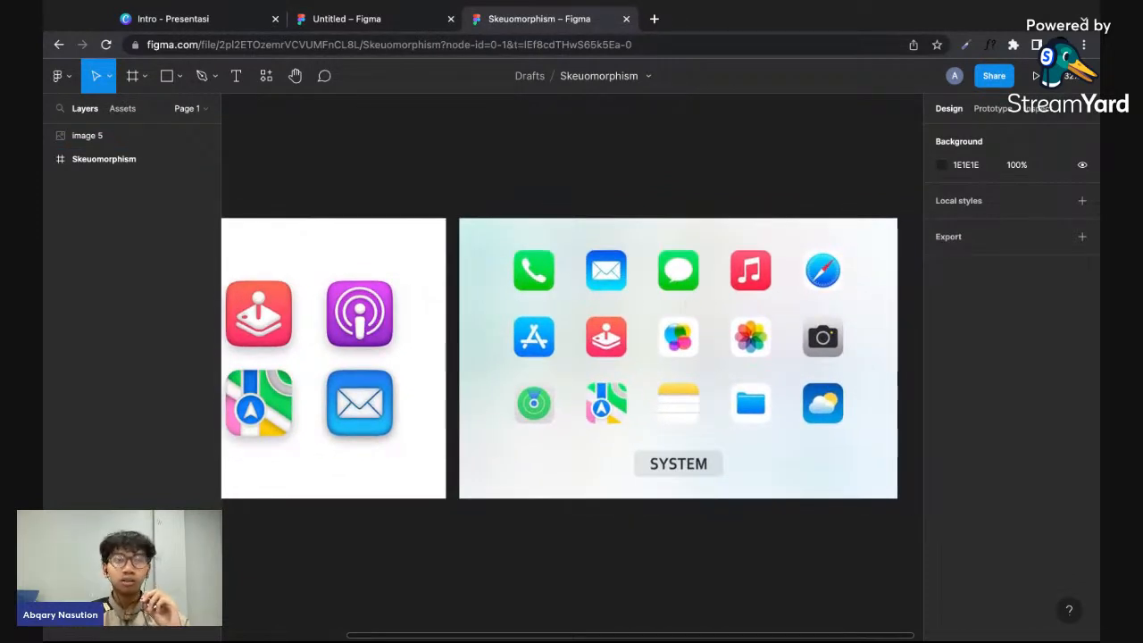
{"action": "scroll", "coordinate": [572, 370], "scroll_direction": "left", "scroll_amount": 2}
{"action": "scroll", "coordinate": [678, 291], "scroll_direction": "down", "scroll_amount": 2}
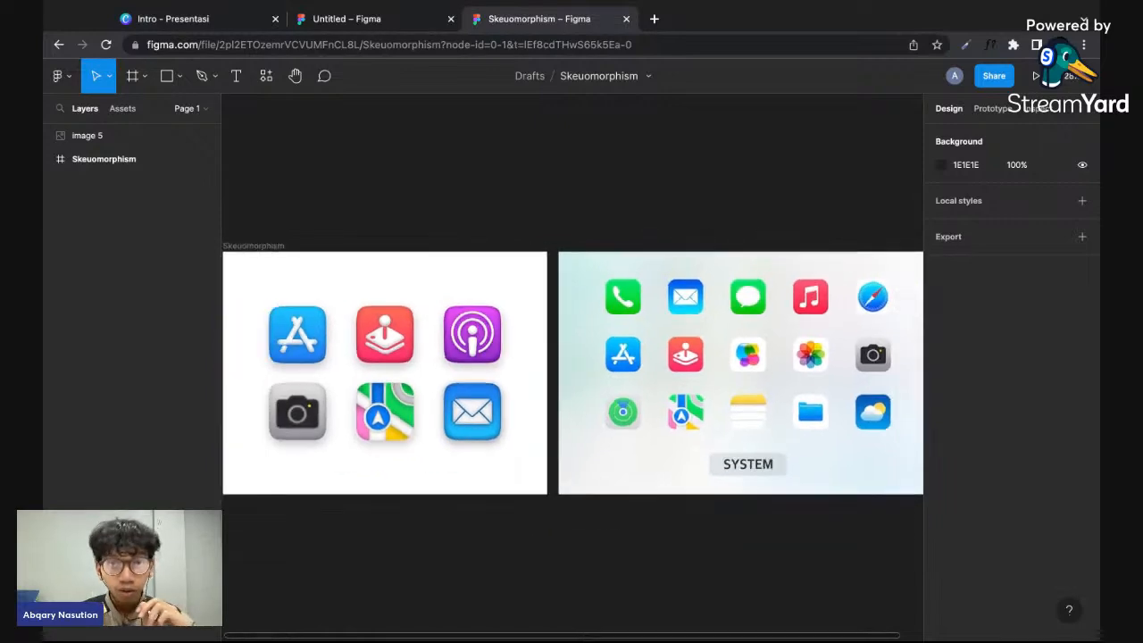
{"action": "scroll", "coordinate": [678, 291], "scroll_direction": "left", "scroll_amount": 2}
{"action": "scroll", "coordinate": [683, 290], "scroll_direction": "down", "scroll_amount": 2}
{"action": "scroll", "coordinate": [682, 290], "scroll_direction": "right", "scroll_amount": 2}
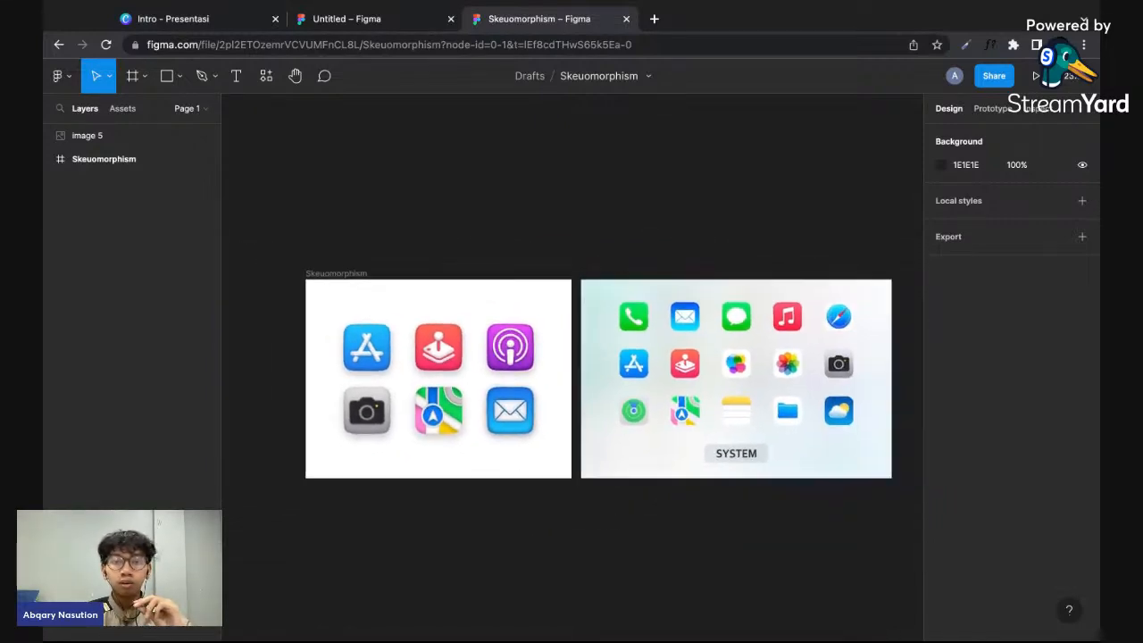
- Select the system icon image and examine its flat app icons up close, clearing the selection again
{"action": "left_click", "coordinate": [760, 343]}
{"action": "scroll", "coordinate": [765, 338], "scroll_direction": "up", "scroll_amount": 1}
{"action": "key", "text": "shift+2"}
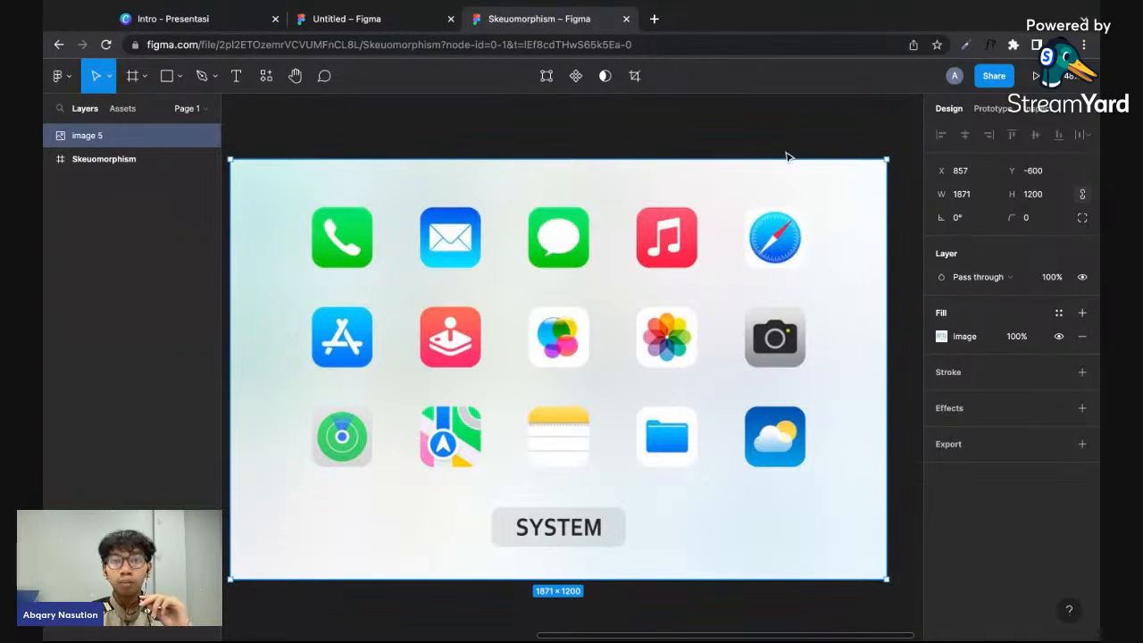
{"action": "scroll", "coordinate": [785, 157], "scroll_direction": "down", "scroll_amount": 2}
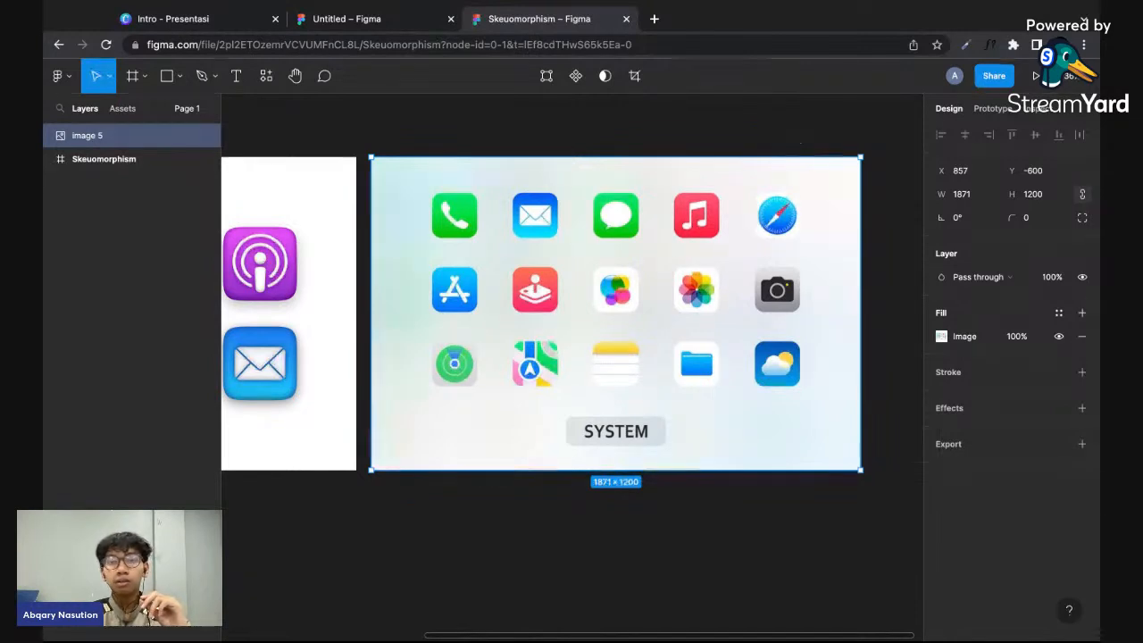
{"action": "left_click", "coordinate": [425, 150]}
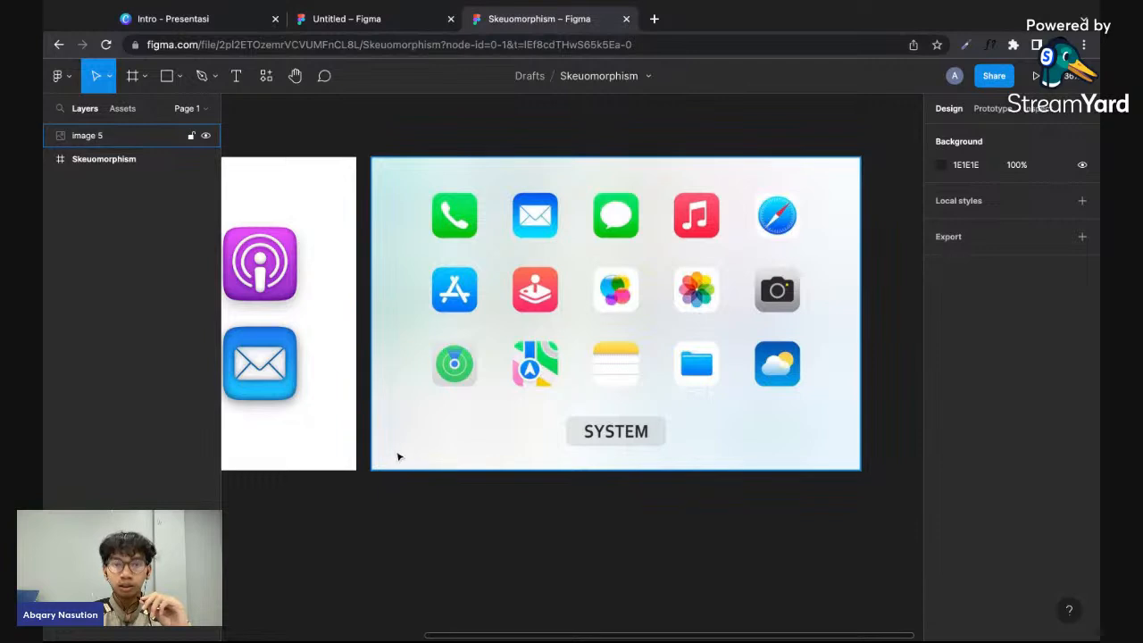
{"action": "scroll", "coordinate": [860, 350], "scroll_direction": "up", "scroll_amount": 1}
{"action": "scroll", "coordinate": [859, 349], "scroll_direction": "down", "scroll_amount": 1}
{"action": "scroll", "coordinate": [695, 157], "scroll_direction": "left", "scroll_amount": 3}
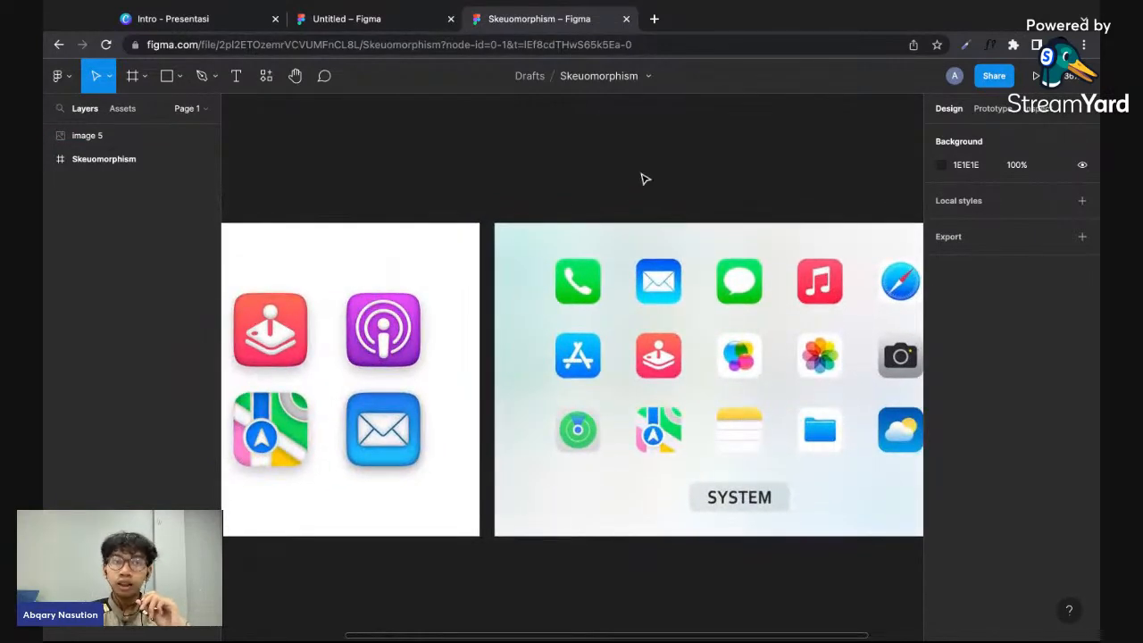
- Activate the Pen tool and examine the icon shapes in the system image and the Skeuomorphism frame
{"action": "left_click", "coordinate": [217, 78]}
{"action": "left_click", "coordinate": [218, 80]}
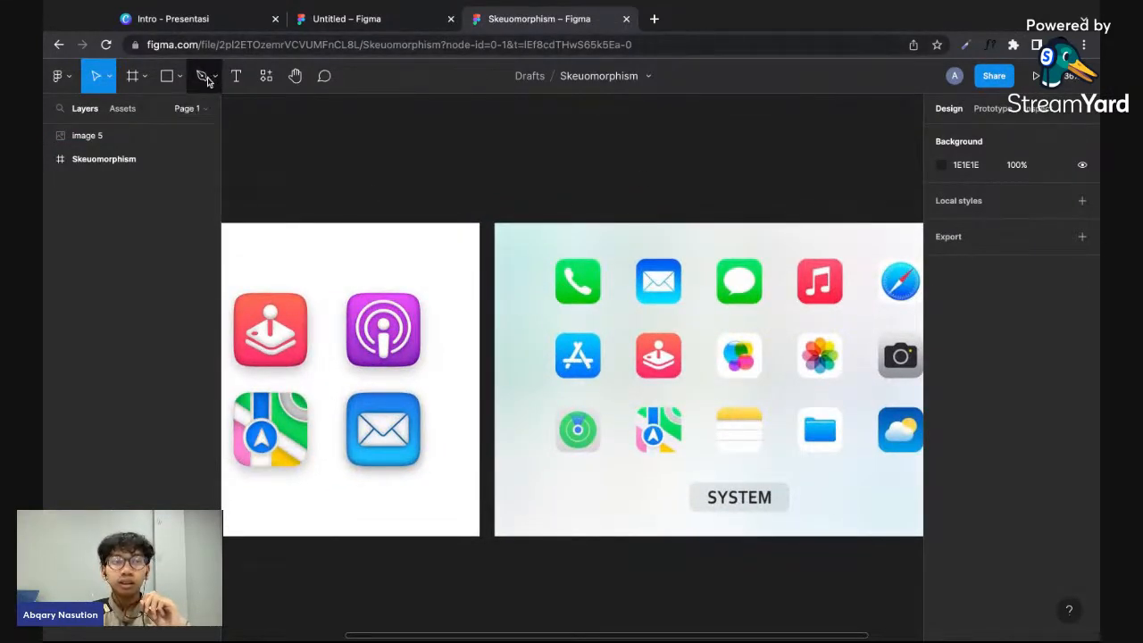
{"action": "left_click", "coordinate": [207, 77]}
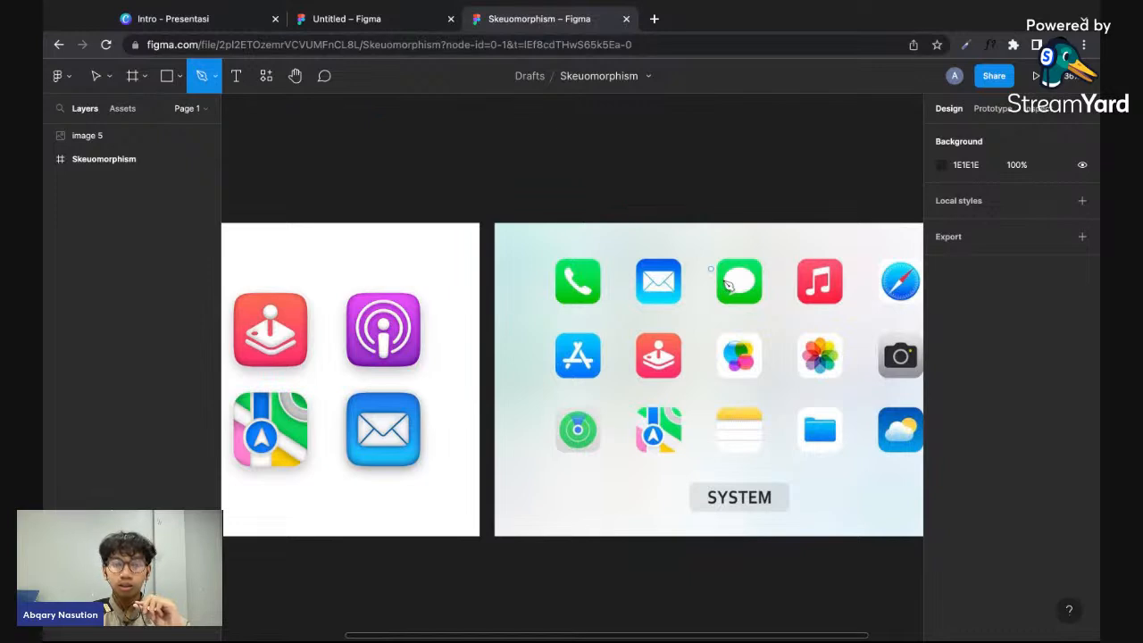
{"action": "scroll", "coordinate": [727, 284], "scroll_direction": "up", "scroll_amount": 2}
{"action": "scroll", "coordinate": [728, 284], "scroll_direction": "right", "scroll_amount": 3}
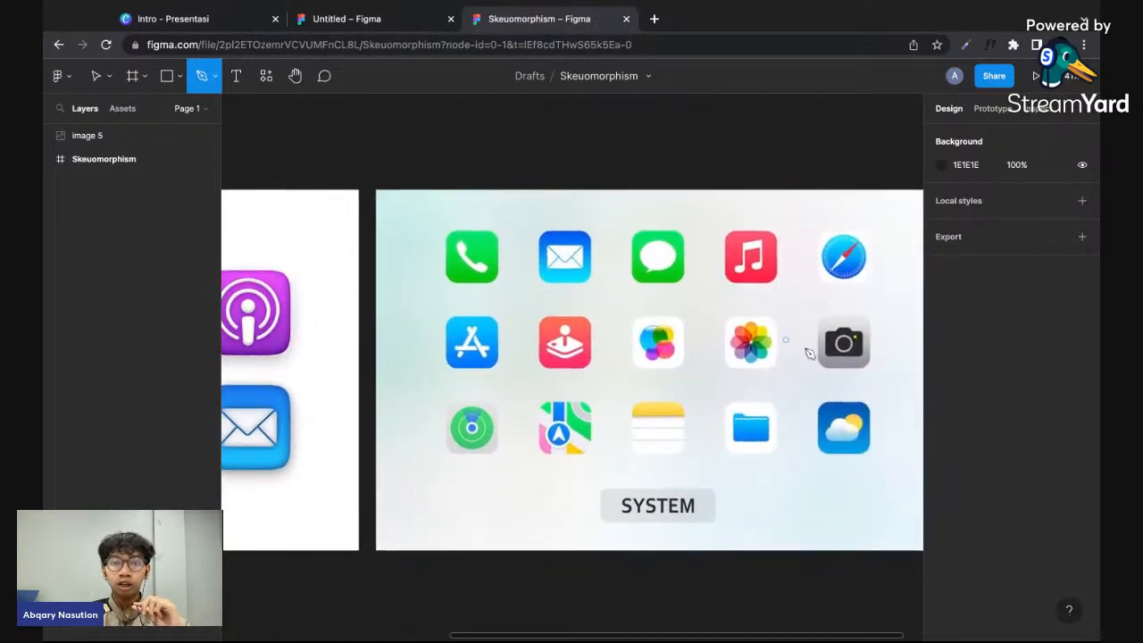
{"action": "scroll", "coordinate": [749, 357], "scroll_direction": "right", "scroll_amount": 3}
{"action": "scroll", "coordinate": [750, 357], "scroll_direction": "up", "scroll_amount": 1}
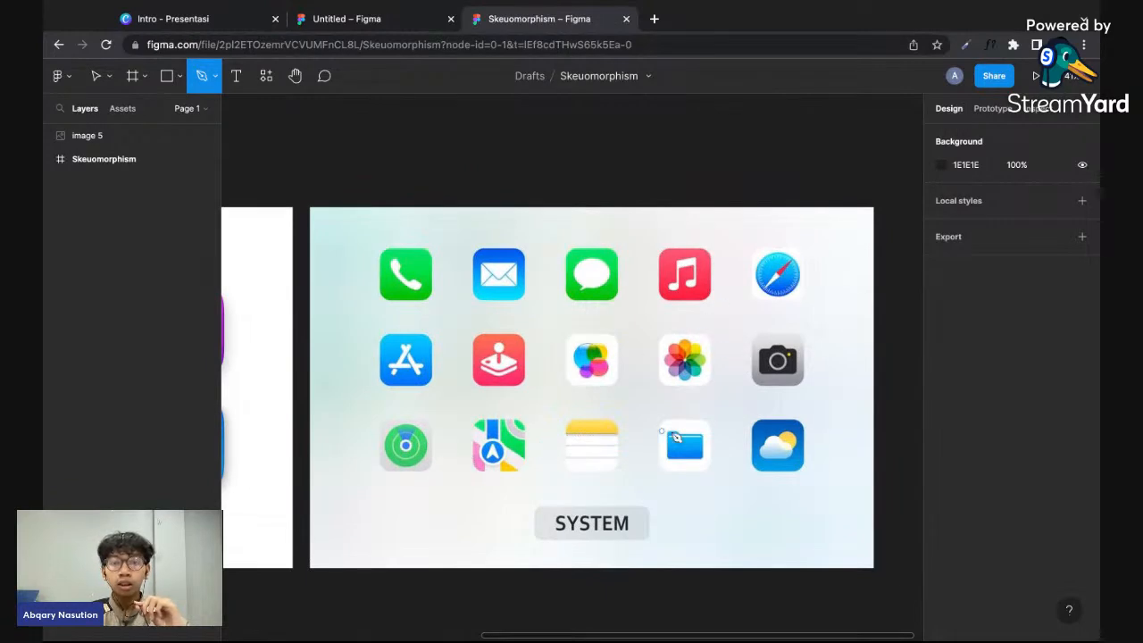
{"action": "scroll", "coordinate": [676, 437], "scroll_direction": "down", "scroll_amount": 2}
{"action": "scroll", "coordinate": [677, 437], "scroll_direction": "right", "scroll_amount": 2}
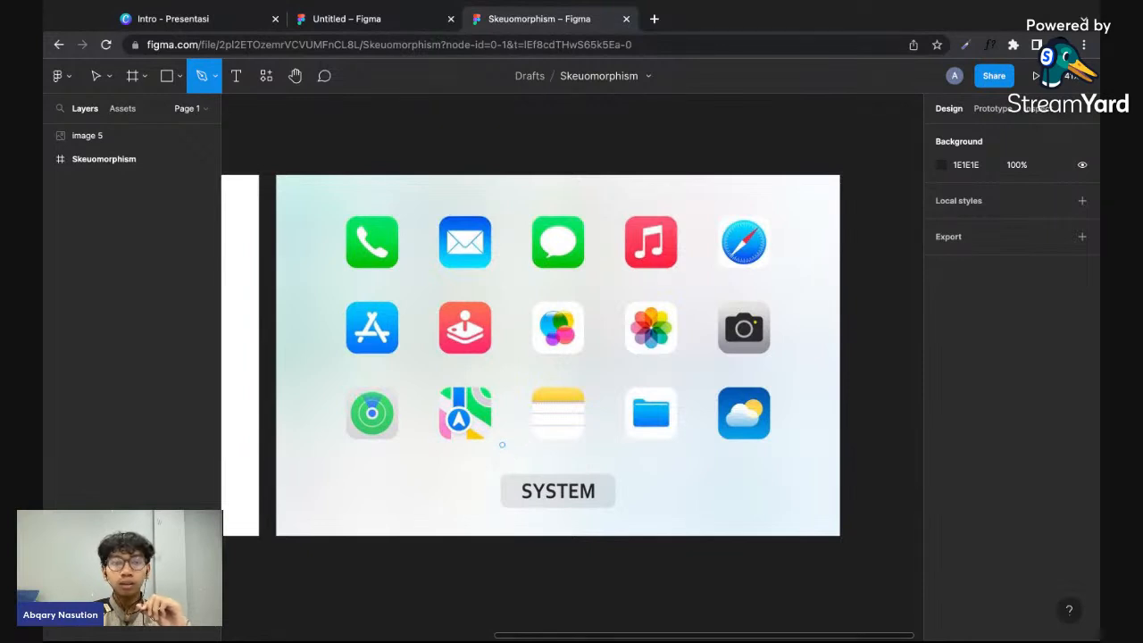
{"action": "scroll", "coordinate": [359, 241], "scroll_direction": "up", "scroll_amount": 1}
{"action": "scroll", "coordinate": [359, 241], "scroll_direction": "up", "scroll_amount": 3}
{"action": "scroll", "coordinate": [357, 240], "scroll_direction": "down", "scroll_amount": 5}
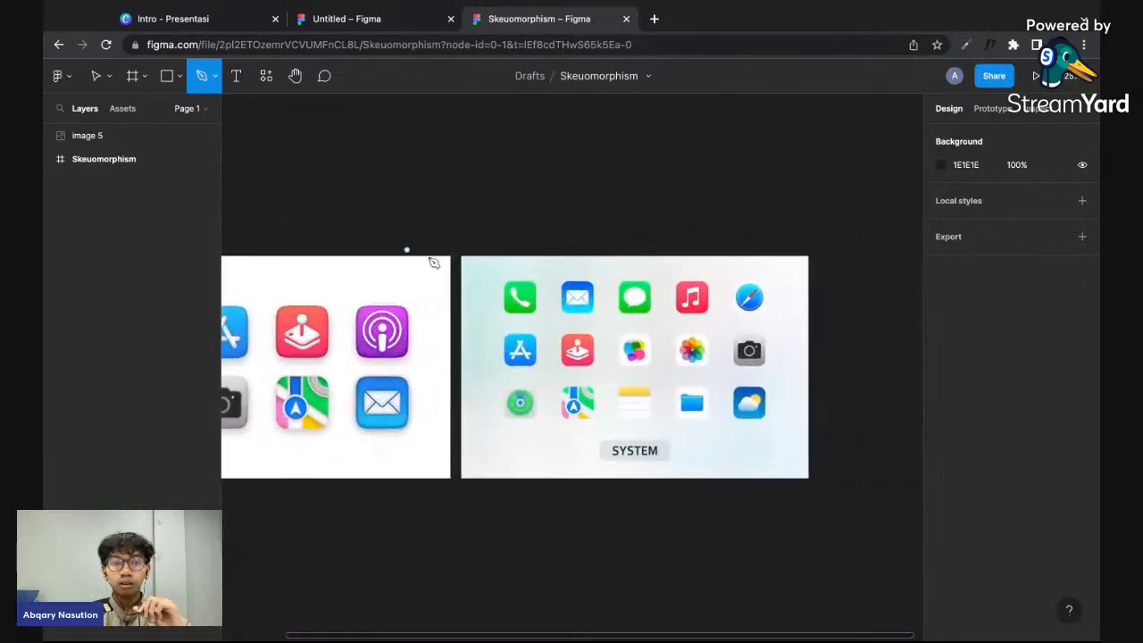
{"action": "scroll", "coordinate": [509, 314], "scroll_direction": "left", "scroll_amount": 2}
{"action": "scroll", "coordinate": [489, 357], "scroll_direction": "up", "scroll_amount": 3}
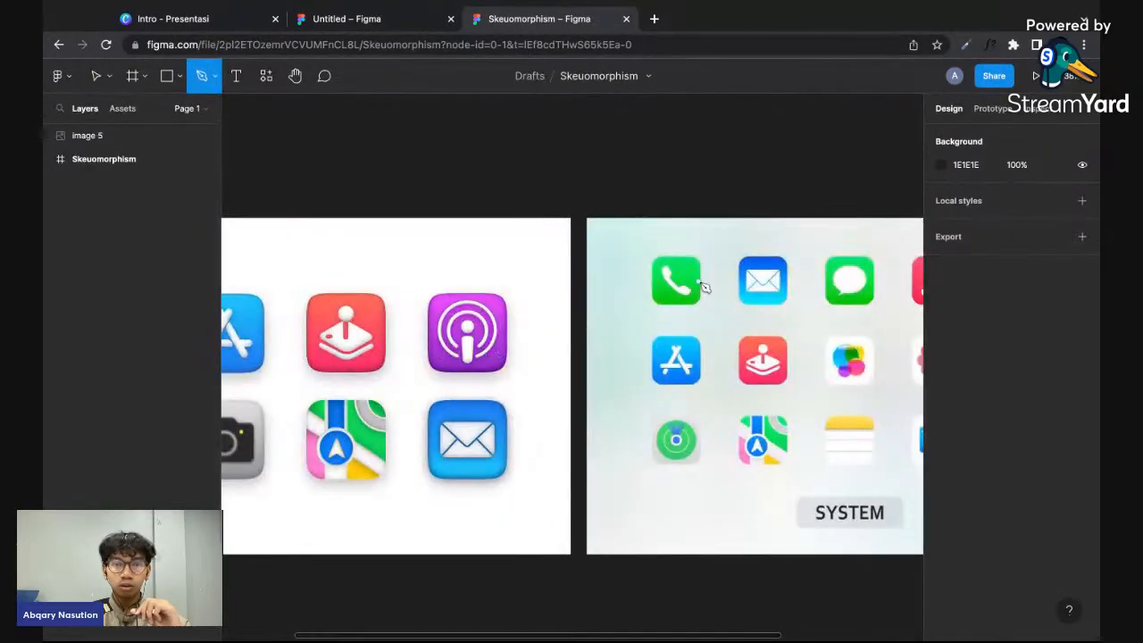
- Draw a rectangle about 169 × 176 over the green phone icon in the system icon image
{"action": "scroll", "coordinate": [732, 281], "scroll_direction": "up", "scroll_amount": 5}
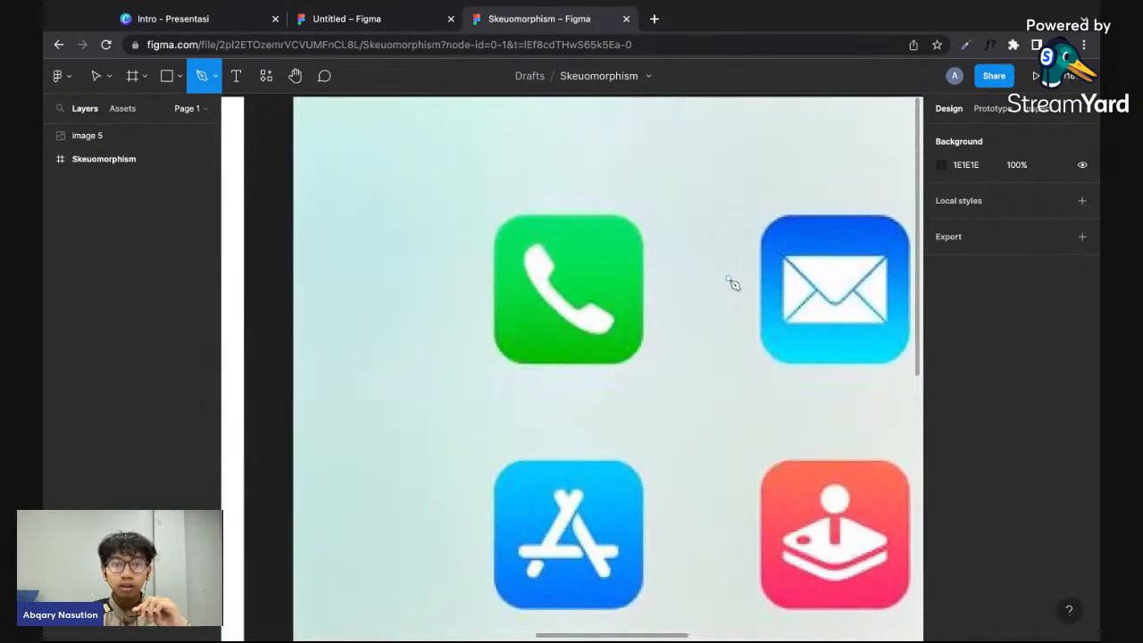
{"action": "scroll", "coordinate": [732, 282], "scroll_direction": "right", "scroll_amount": 3}
{"action": "scroll", "coordinate": [732, 282], "scroll_direction": "up", "scroll_amount": 1}
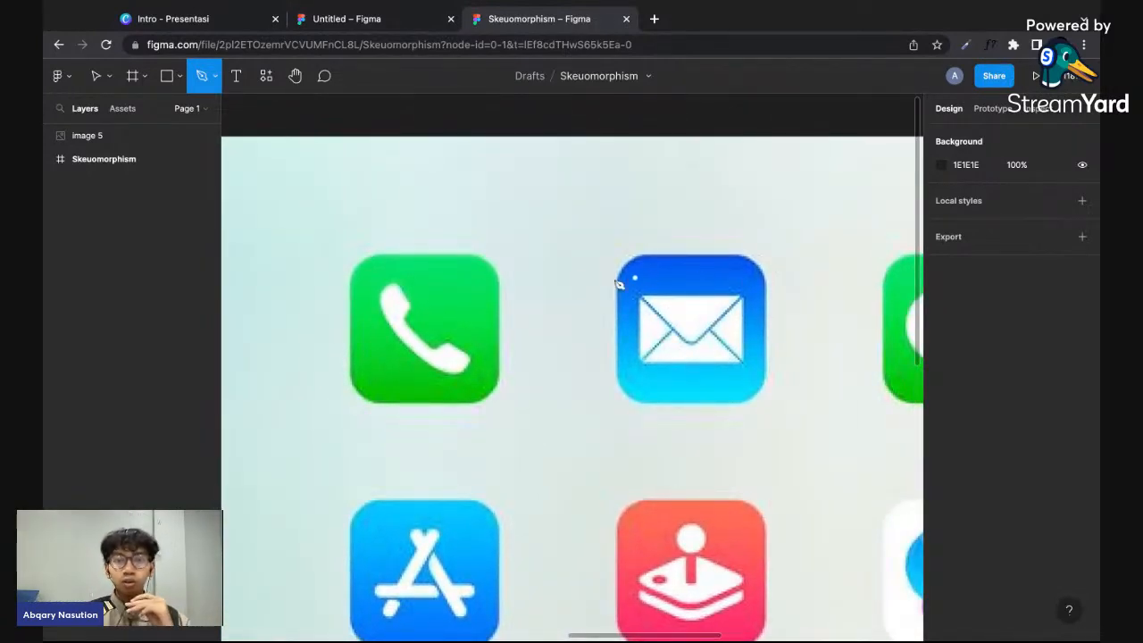
{"action": "left_click", "coordinate": [172, 77]}
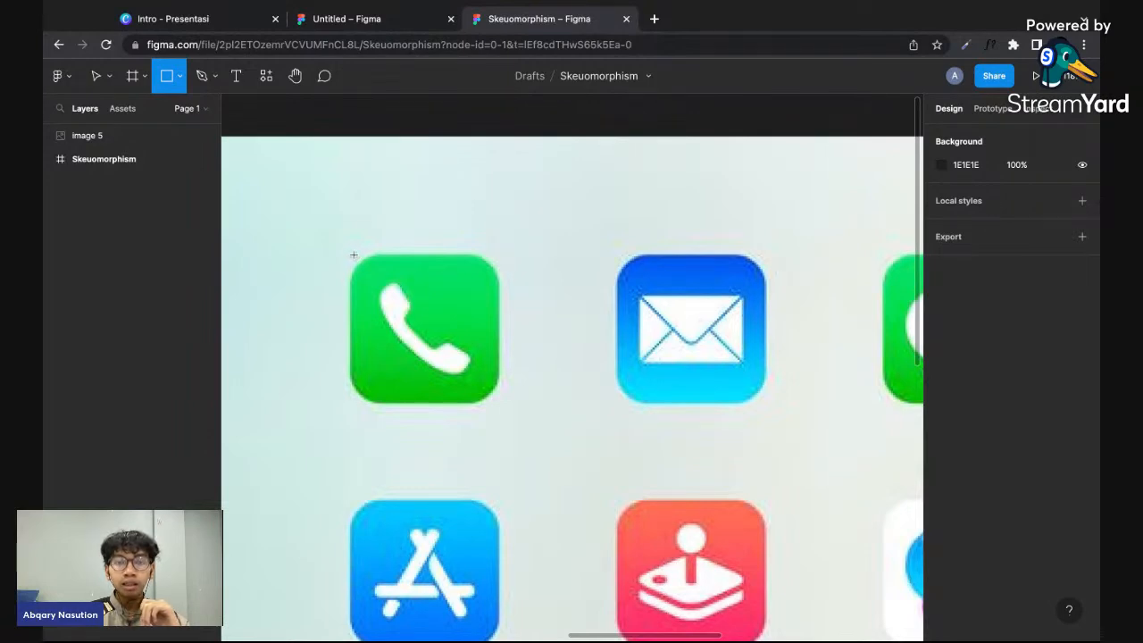
{"action": "left_click_drag", "start_coordinate": [353, 256], "coordinate": [490, 385]}
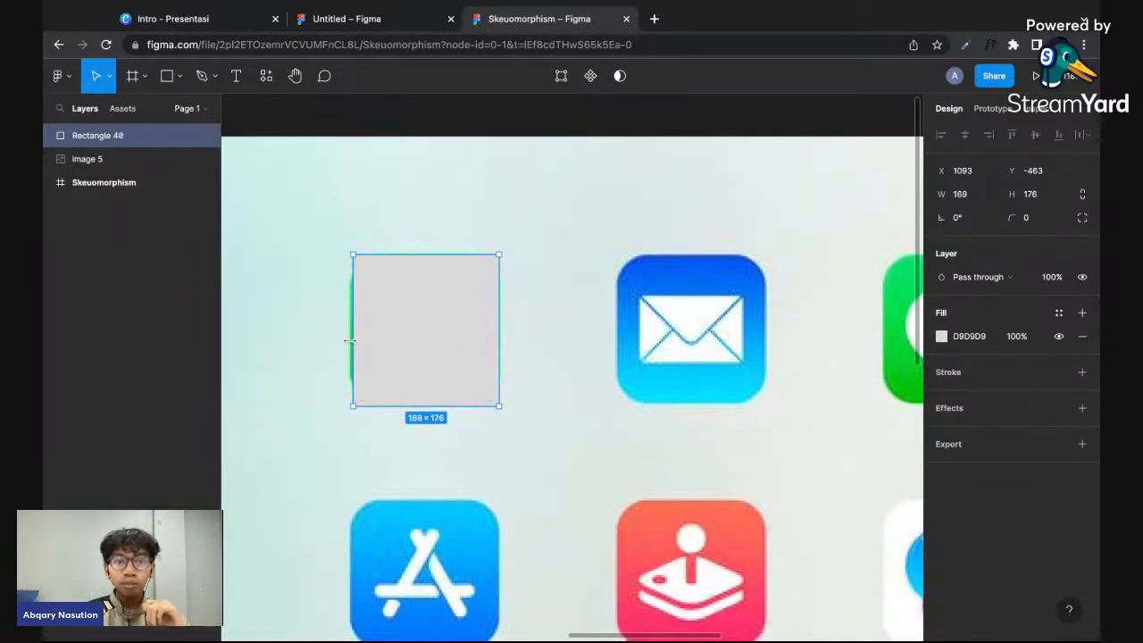
- Stretch the rectangle to about 180 × 178 so it fully covers the green phone icon
{"action": "left_click_drag", "start_coordinate": [353, 340], "coordinate": [347, 340]}
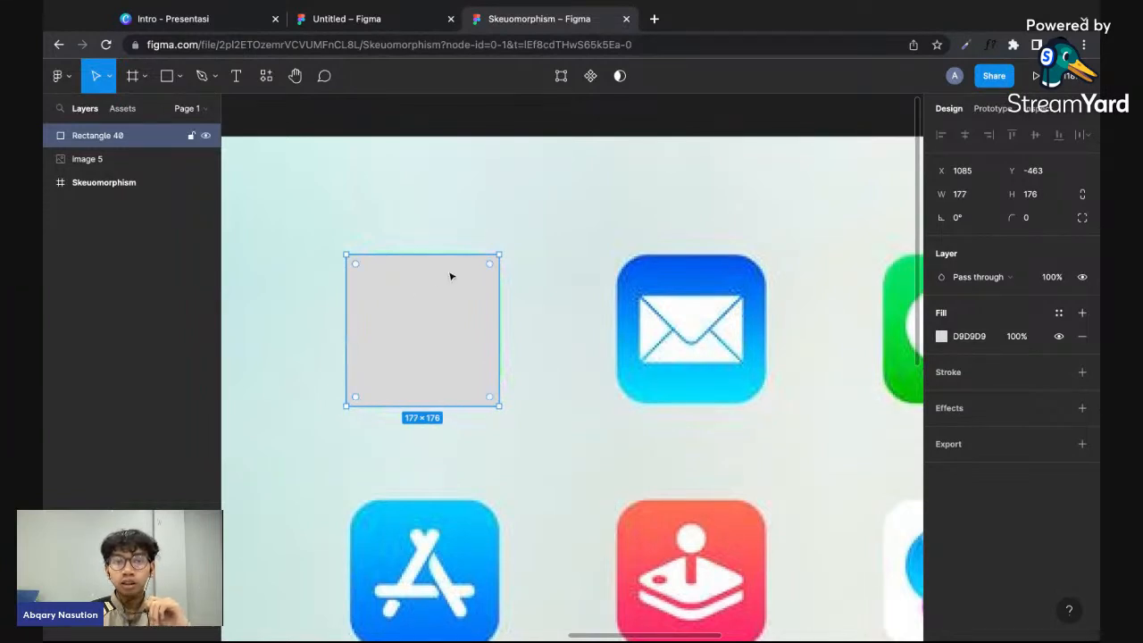
{"action": "left_click_drag", "start_coordinate": [453, 258], "coordinate": [453, 256]}
{"action": "left_click_drag", "start_coordinate": [496, 314], "coordinate": [501, 314]}
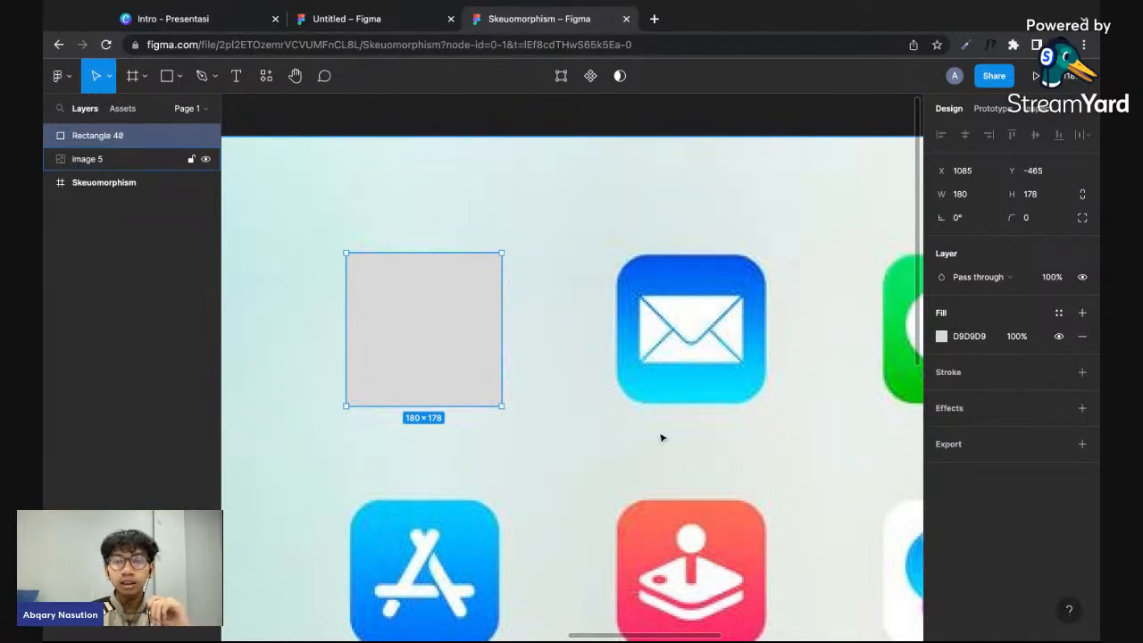
{"action": "scroll", "coordinate": [780, 283], "scroll_direction": "down", "scroll_amount": 2}
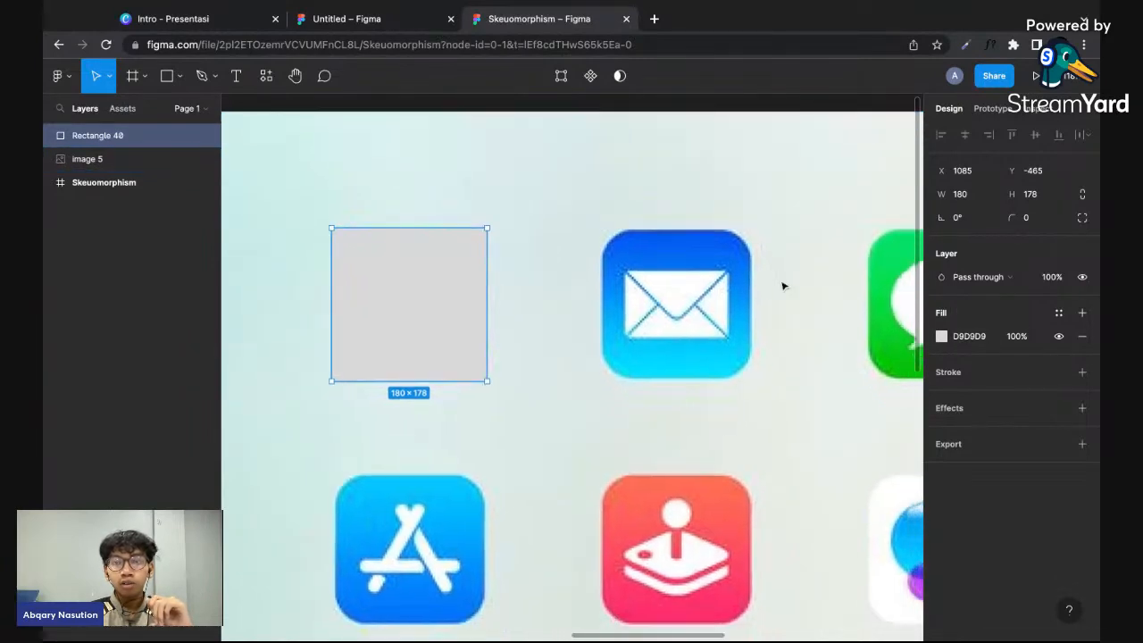
- Round the grey rectangle's corners with a radius of 32
{"action": "left_click", "coordinate": [1018, 218]}
{"action": "type", "text": "3"}
{"action": "key", "text": "Return"}
{"action": "left_click_drag", "start_coordinate": [1016, 219], "coordinate": [197, 208]}
{"action": "left_click_drag", "start_coordinate": [1016, 217], "coordinate": [1099, 236]}
{"action": "left_click", "coordinate": [1051, 228]}
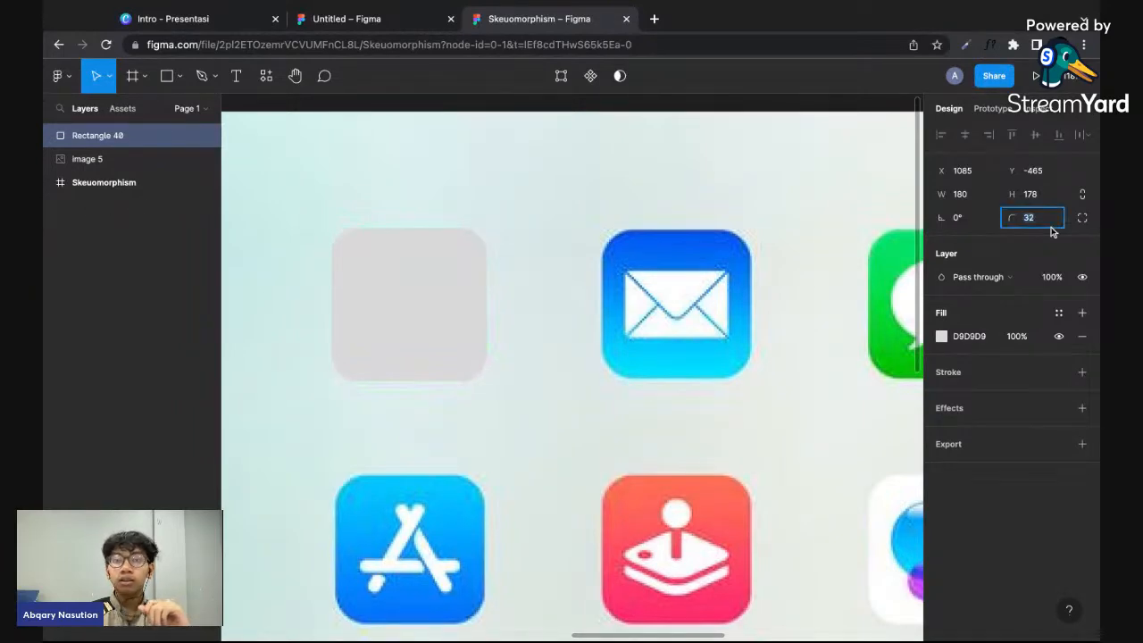
{"action": "type", "text": "32"}
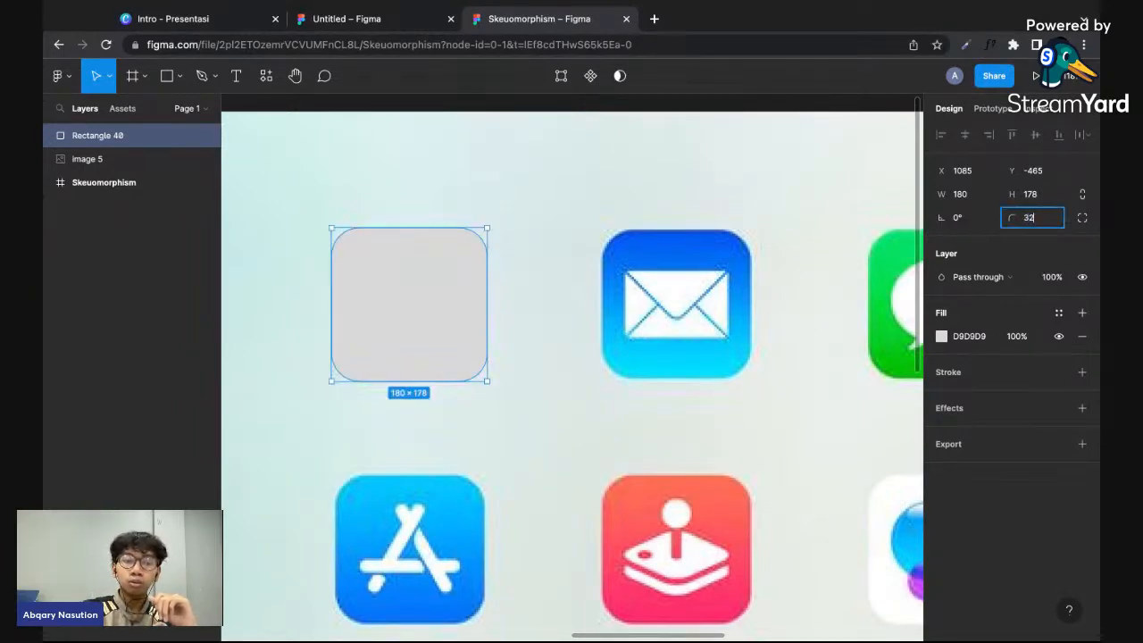
{"action": "type", "text": "2432"}
{"action": "key", "text": "Return"}
{"action": "type", "text": "3"}
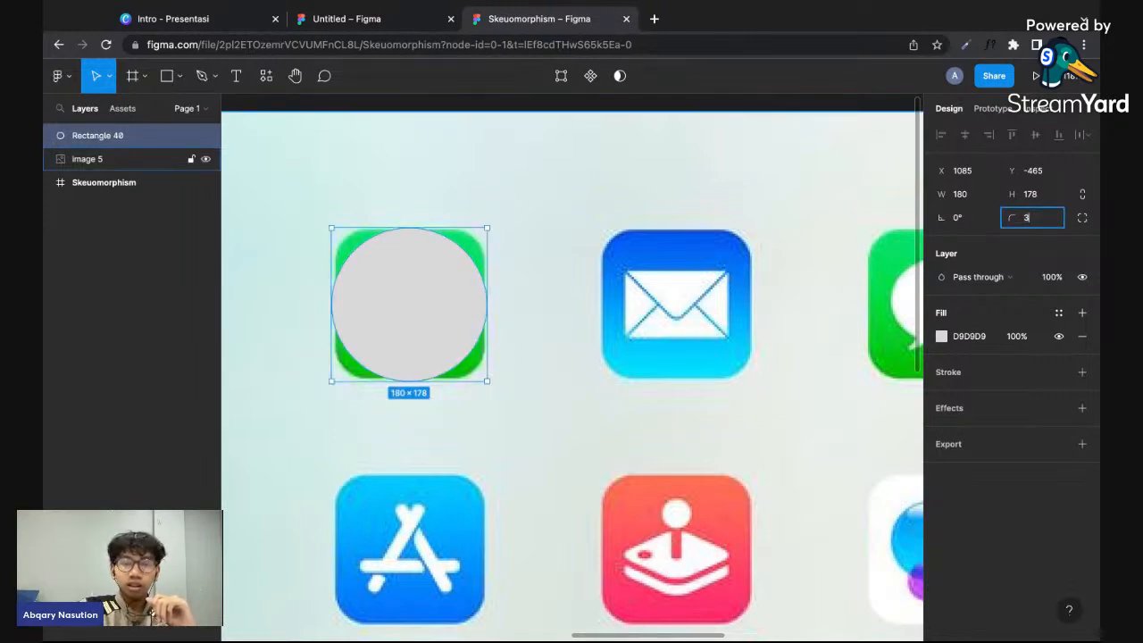
{"action": "type", "text": "2"}
{"action": "key", "text": "Return"}
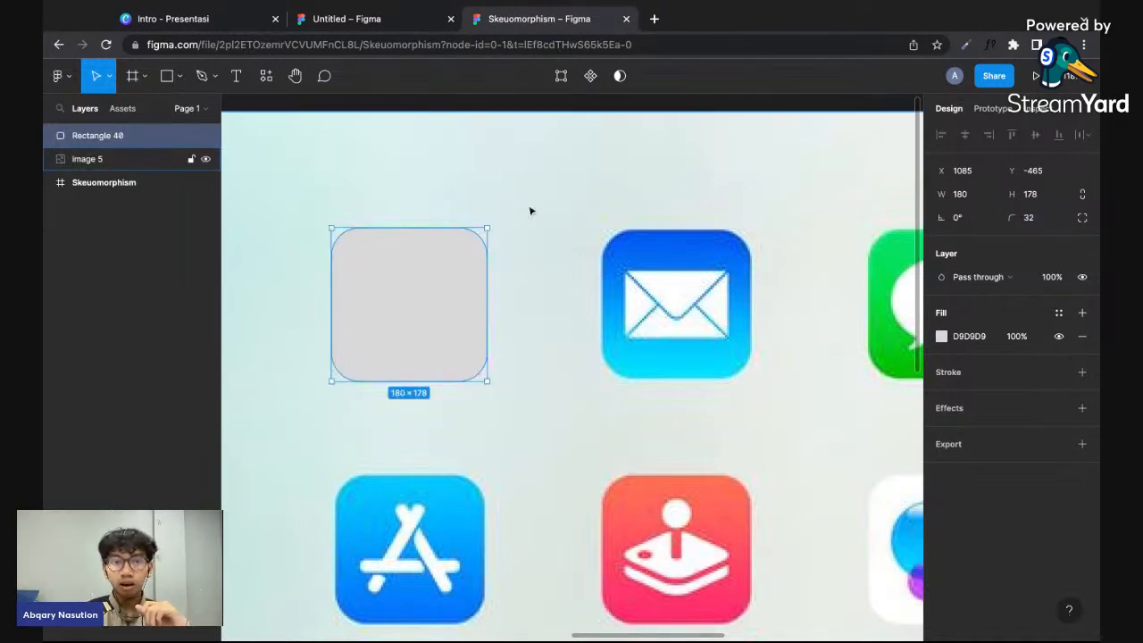
{"action": "left_click_drag", "start_coordinate": [352, 272], "coordinate": [440, 275]}
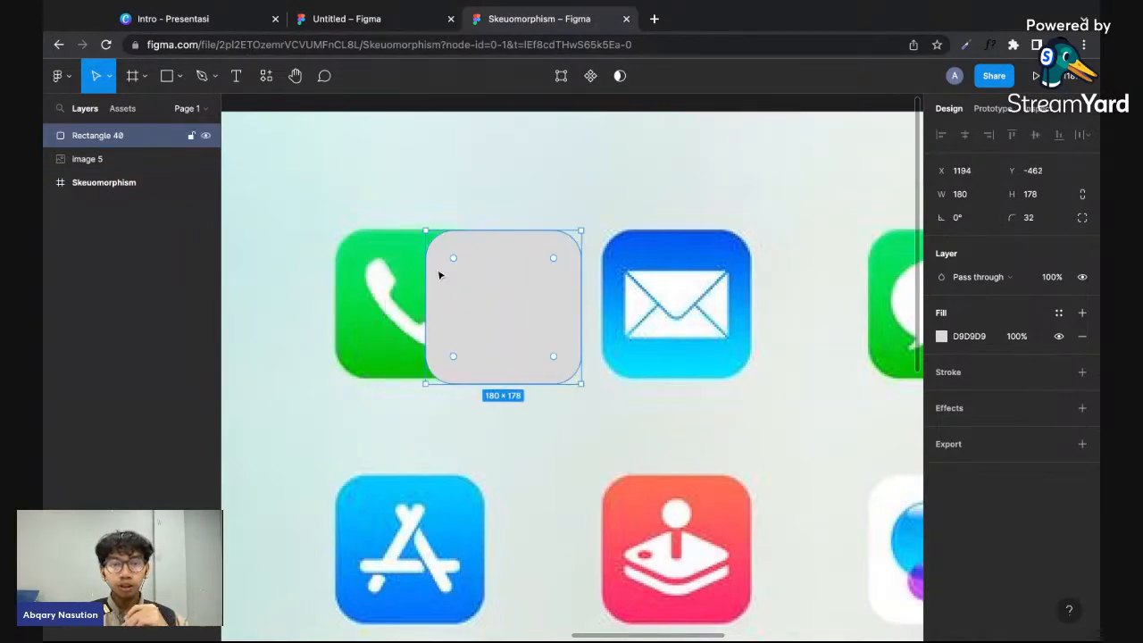
{"action": "key", "text": "ctrl+z"}
{"action": "left_click", "coordinate": [563, 331]}
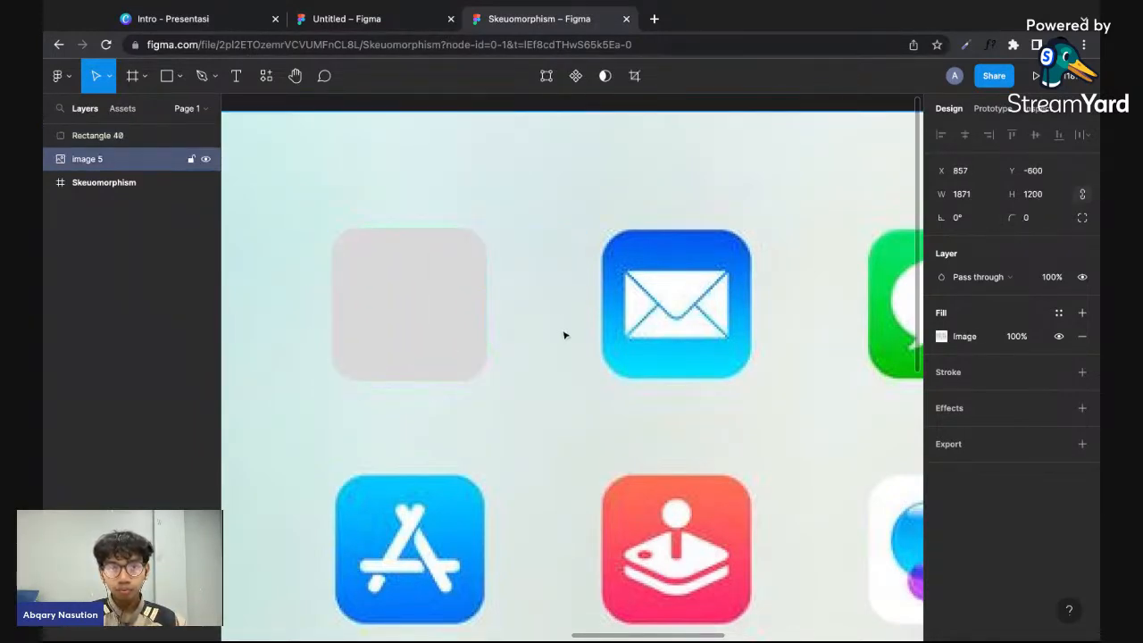
{"action": "scroll", "coordinate": [556, 331], "scroll_direction": "left", "scroll_amount": 2}
{"action": "scroll", "coordinate": [556, 331], "scroll_direction": "up", "scroll_amount": 1}
{"action": "left_click_drag", "start_coordinate": [472, 326], "coordinate": [537, 335]}
{"action": "key", "text": "ctrl+z"}
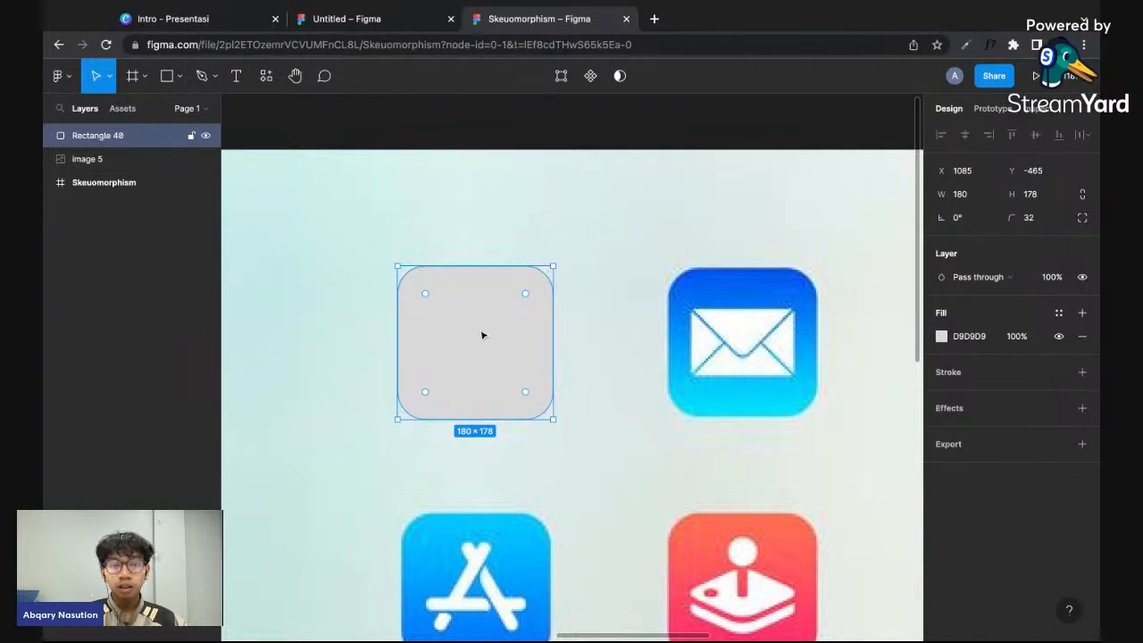
{"action": "key", "text": "Right"}
{"action": "key", "text": "Right"}
{"action": "key", "text": "Right"}
{"action": "key", "text": "Right"}
{"action": "key", "text": "Right"}
{"action": "key", "text": "Right"}
{"action": "key", "text": "Right"}
{"action": "key", "text": "Right"}
{"action": "key", "text": "Right"}
{"action": "key", "text": "Right"}
{"action": "key", "text": "Right"}
{"action": "key", "text": "Right"}
{"action": "key", "text": "Right"}
{"action": "key", "text": "Right"}
{"action": "key", "text": "Right"}
{"action": "key", "text": "Right"}
{"action": "key", "text": "Right"}
{"action": "key", "text": "Right"}
{"action": "key", "text": "Right"}
{"action": "key", "text": "Right"}
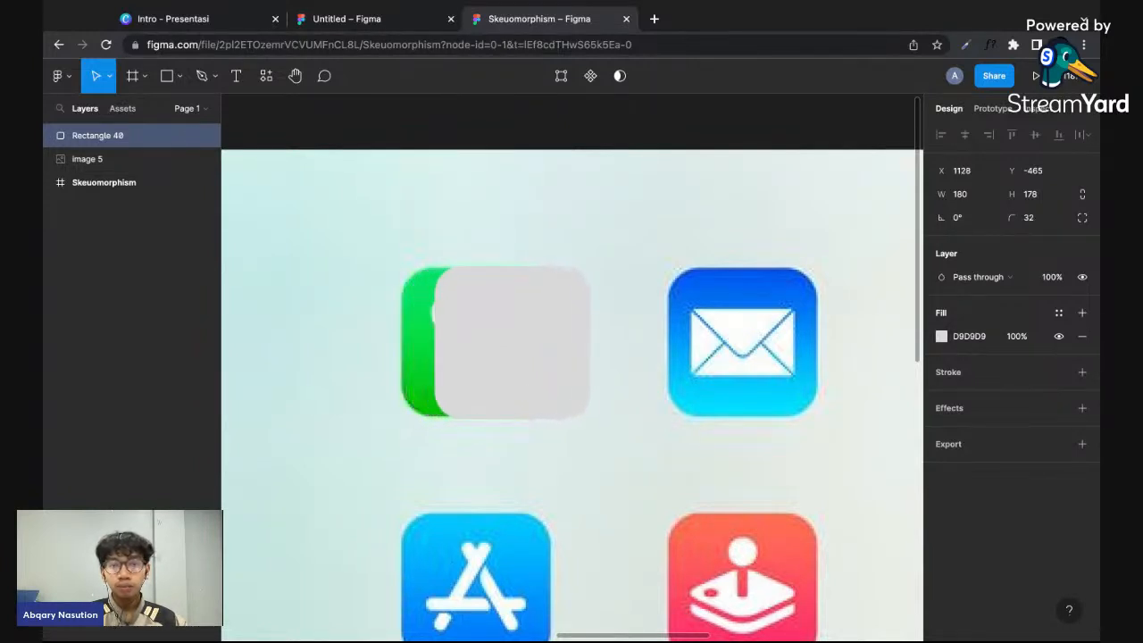
{"action": "key", "text": "shift+Right"}
{"action": "key", "text": "shift+Right"}
{"action": "key", "text": "shift+Right"}
{"action": "key", "text": "shift+Right"}
{"action": "key", "text": "shift+Right"}
{"action": "key", "text": "shift+Right"}
{"action": "key", "text": "shift+Right"}
{"action": "key", "text": "shift+Right"}
{"action": "key", "text": "shift+Right"}
{"action": "key", "text": "shift+Right"}
{"action": "key", "text": "shift+Right"}
{"action": "key", "text": "shift+Right"}
{"action": "key", "text": "shift+Right"}
{"action": "key", "text": "shift+Right"}
{"action": "key", "text": "shift+Right"}
{"action": "key", "text": "Left"}
{"action": "key", "text": "Left"}
{"action": "key", "text": "Left"}
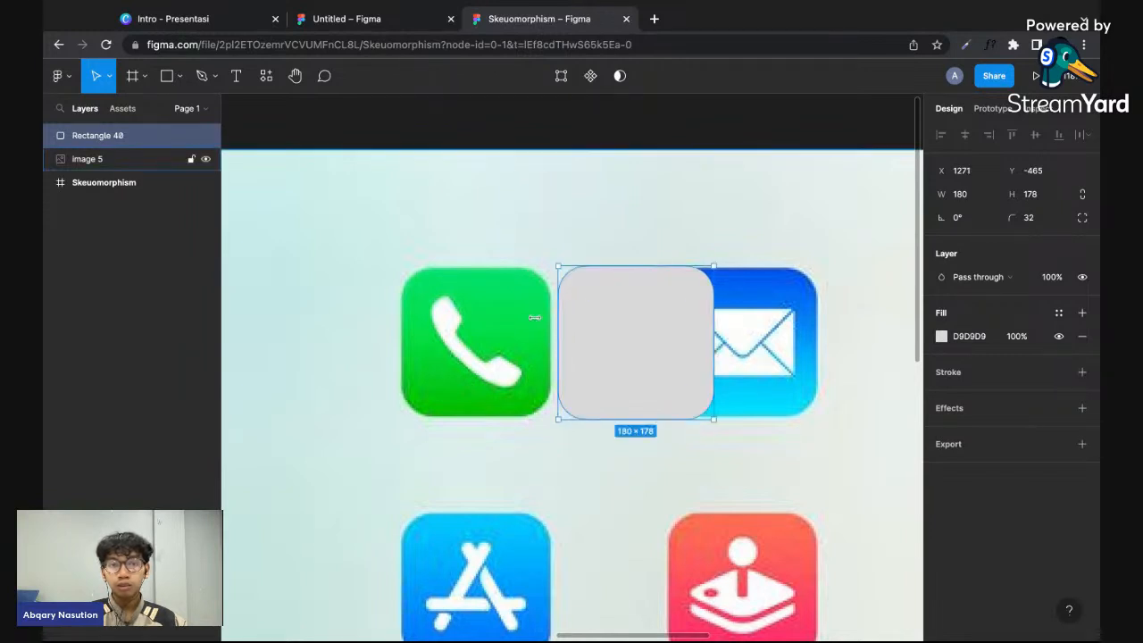
{"action": "scroll", "coordinate": [534, 317], "scroll_direction": "up", "scroll_amount": 3}
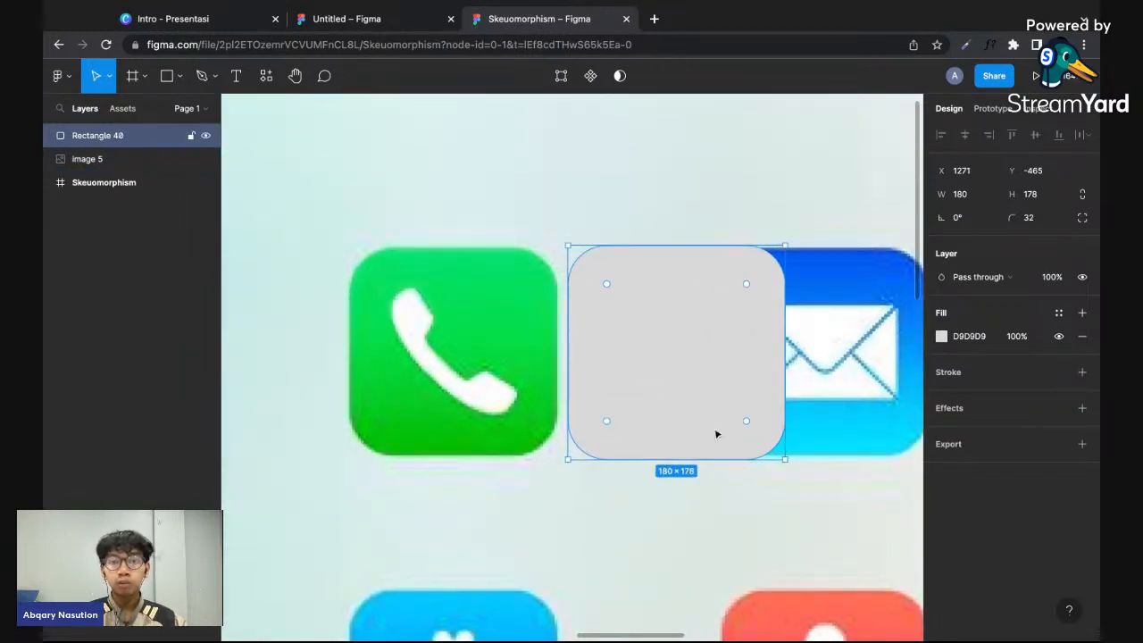
{"action": "key", "text": "super+z"}
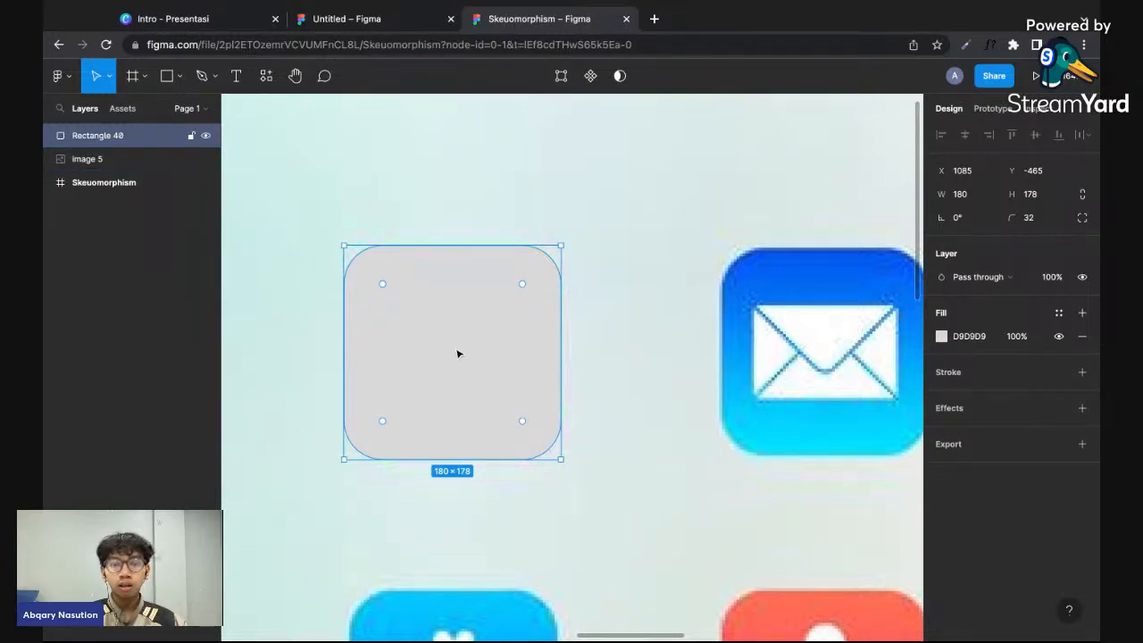
{"action": "left_click_drag", "start_coordinate": [457, 354], "coordinate": [558, 312]}
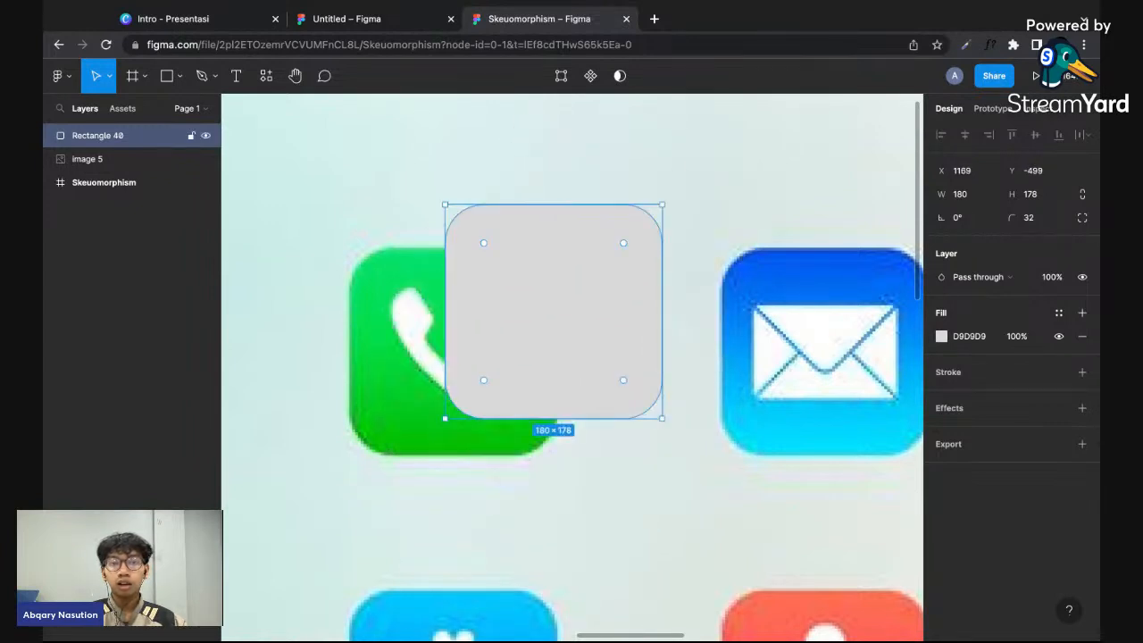
{"action": "scroll", "coordinate": [487, 415], "scroll_direction": "down", "scroll_amount": 2}
{"action": "scroll", "coordinate": [555, 304], "scroll_direction": "up", "scroll_amount": 1}
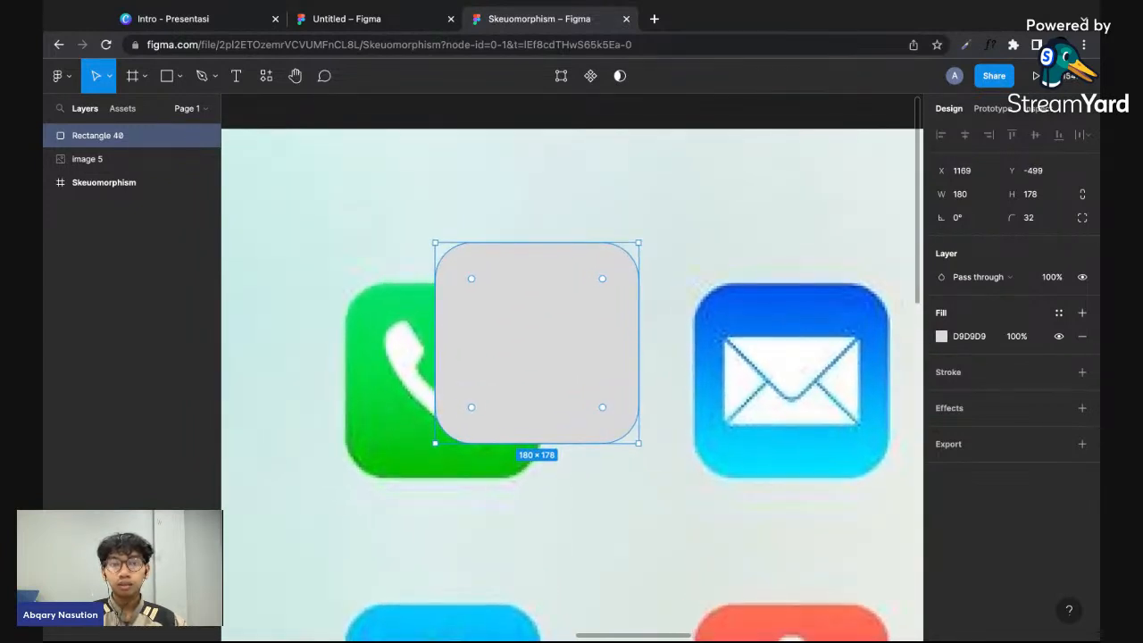
{"action": "key", "text": "ctrl+z"}
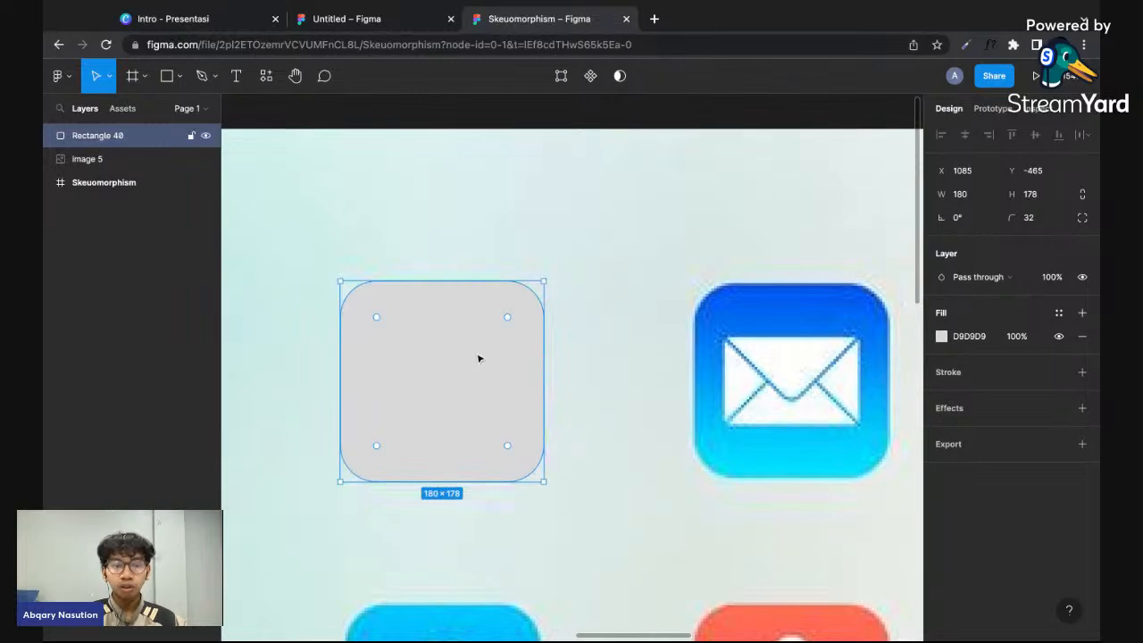
- Shift the rounded rectangle horizontally to X 1277, between the phone and mail icons, leaving the green phone icon uncovered
{"action": "key", "text": "shift+Right"}
{"action": "key", "text": "shift+Right"}
{"action": "key", "text": "shift+Right"}
{"action": "key", "text": "shift+Right"}
{"action": "key", "text": "shift+Right"}
{"action": "key", "text": "shift+Right"}
{"action": "key", "text": "shift+Right"}
{"action": "key", "text": "shift+Right"}
{"action": "key", "text": "shift+Right"}
{"action": "key", "text": "shift+Right"}
{"action": "key", "text": "shift+Right"}
{"action": "key", "text": "shift+Right"}
{"action": "key", "text": "shift+Right"}
{"action": "key", "text": "shift+Right"}
{"action": "key", "text": "shift+Right"}
{"action": "key", "text": "shift+Right"}
{"action": "key", "text": "shift+Right"}
{"action": "key", "text": "shift+Right"}
{"action": "key", "text": "shift+Right"}
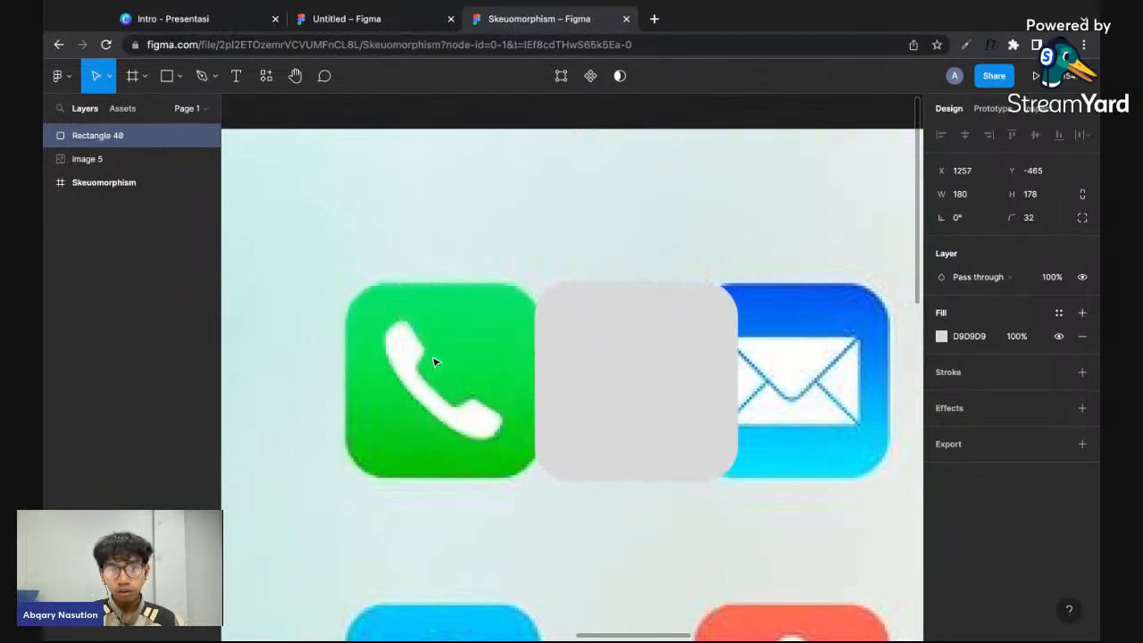
{"action": "key", "text": "Right"}
{"action": "key", "text": "Right"}
{"action": "key", "text": "Right"}
{"action": "key", "text": "Right"}
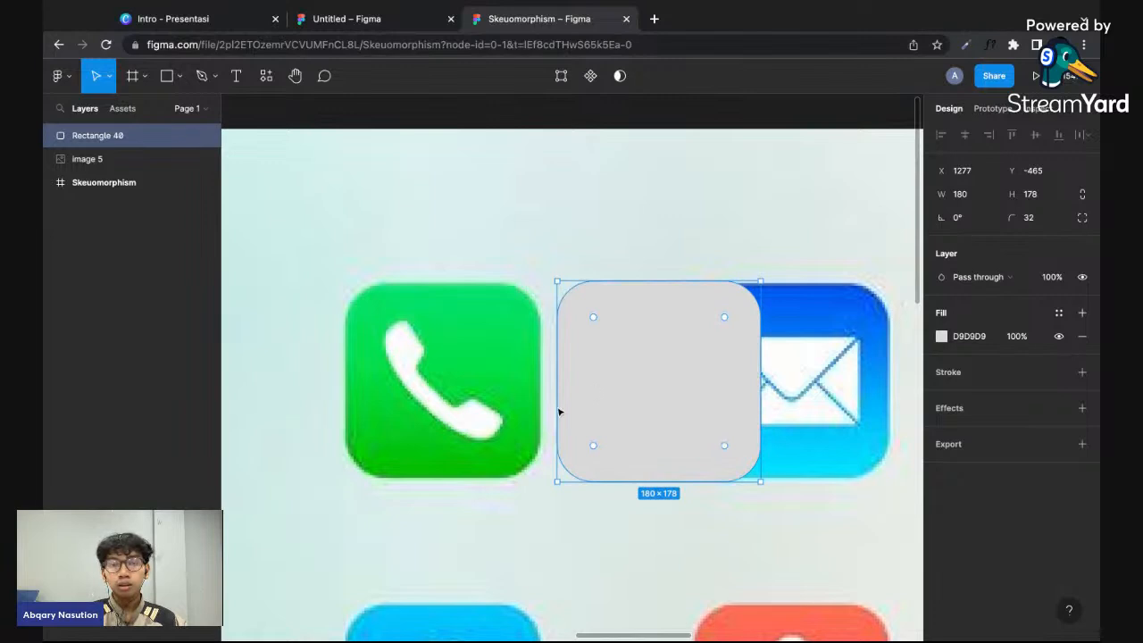
- Examine the white handset shape in the green phone icon up close, selecting the system icon image
{"action": "scroll", "coordinate": [556, 404], "scroll_direction": "up", "scroll_amount": 3}
{"action": "scroll", "coordinate": [557, 405], "scroll_direction": "down", "scroll_amount": 2}
{"action": "scroll", "coordinate": [556, 405], "scroll_direction": "down", "scroll_amount": 1}
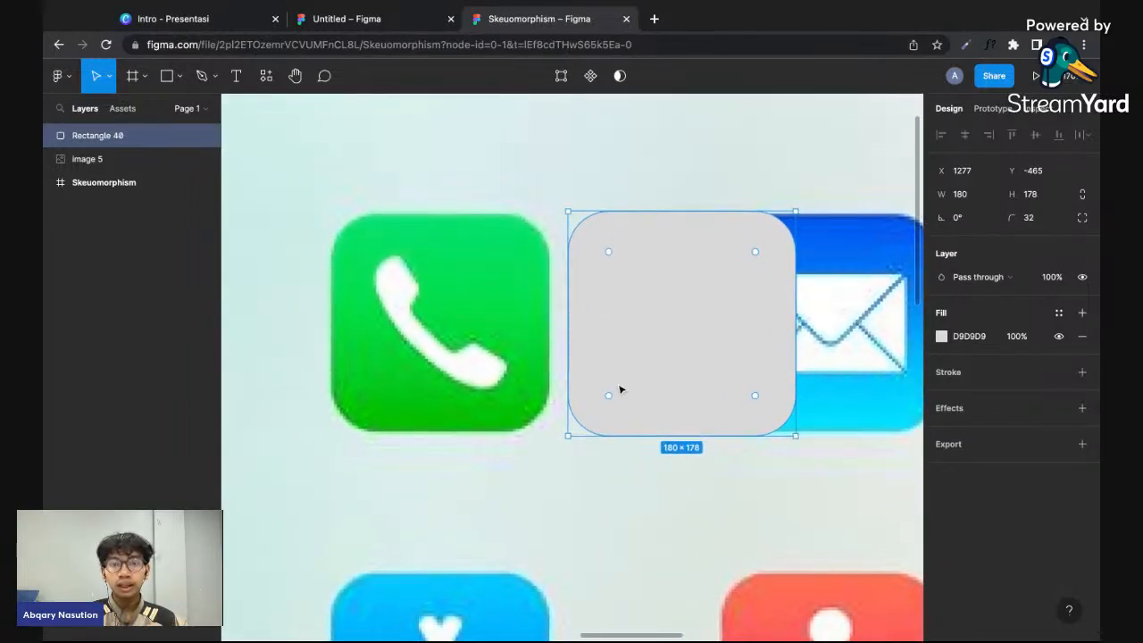
{"action": "scroll", "coordinate": [620, 388], "scroll_direction": "up", "scroll_amount": 1}
{"action": "scroll", "coordinate": [620, 388], "scroll_direction": "up", "scroll_amount": 1}
{"action": "scroll", "coordinate": [727, 331], "scroll_direction": "up", "scroll_amount": 2}
{"action": "scroll", "coordinate": [727, 331], "scroll_direction": "down", "scroll_amount": 1}
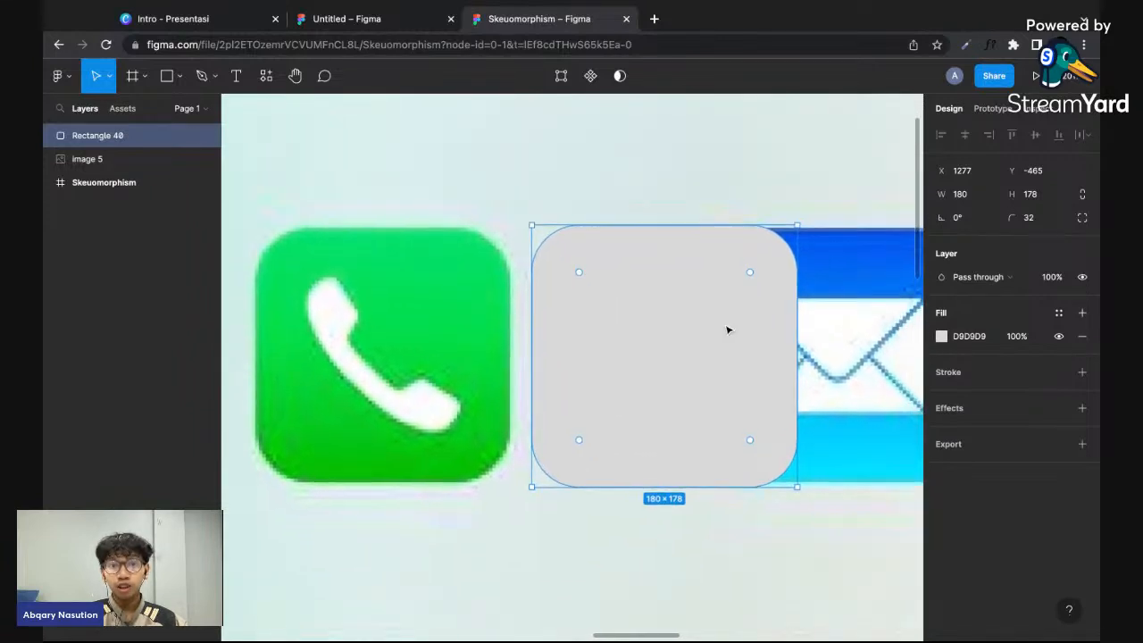
{"action": "left_click", "coordinate": [452, 342]}
{"action": "scroll", "coordinate": [451, 342], "scroll_direction": "up", "scroll_amount": 1}
{"action": "scroll", "coordinate": [451, 342], "scroll_direction": "left", "scroll_amount": 1}
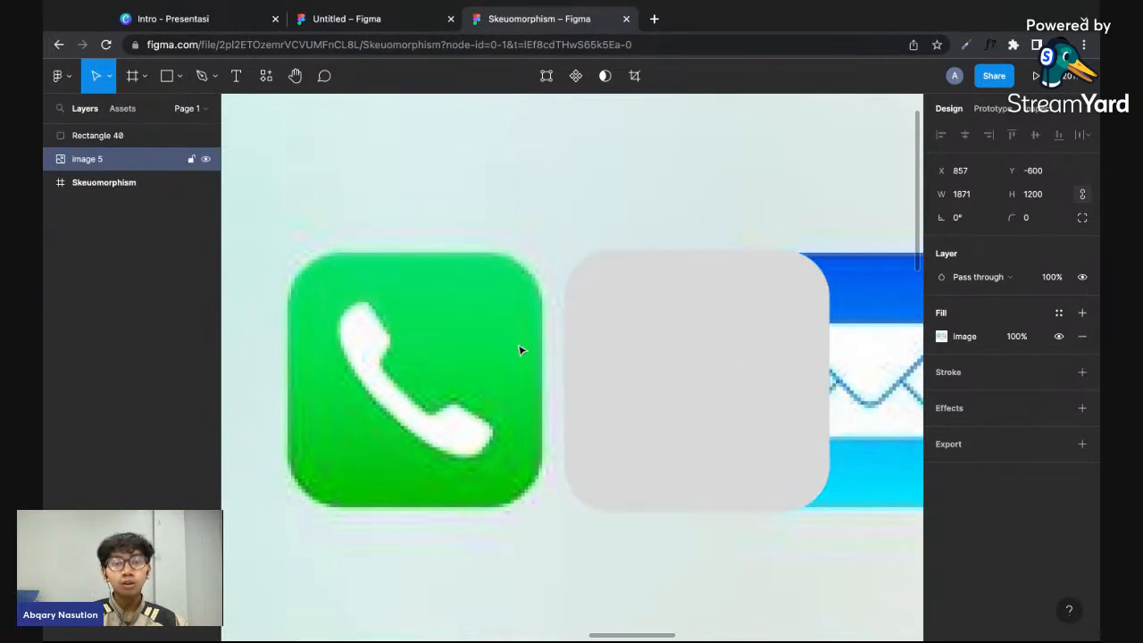
{"action": "scroll", "coordinate": [521, 350], "scroll_direction": "left", "scroll_amount": 1}
{"action": "scroll", "coordinate": [521, 350], "scroll_direction": "up", "scroll_amount": 1}
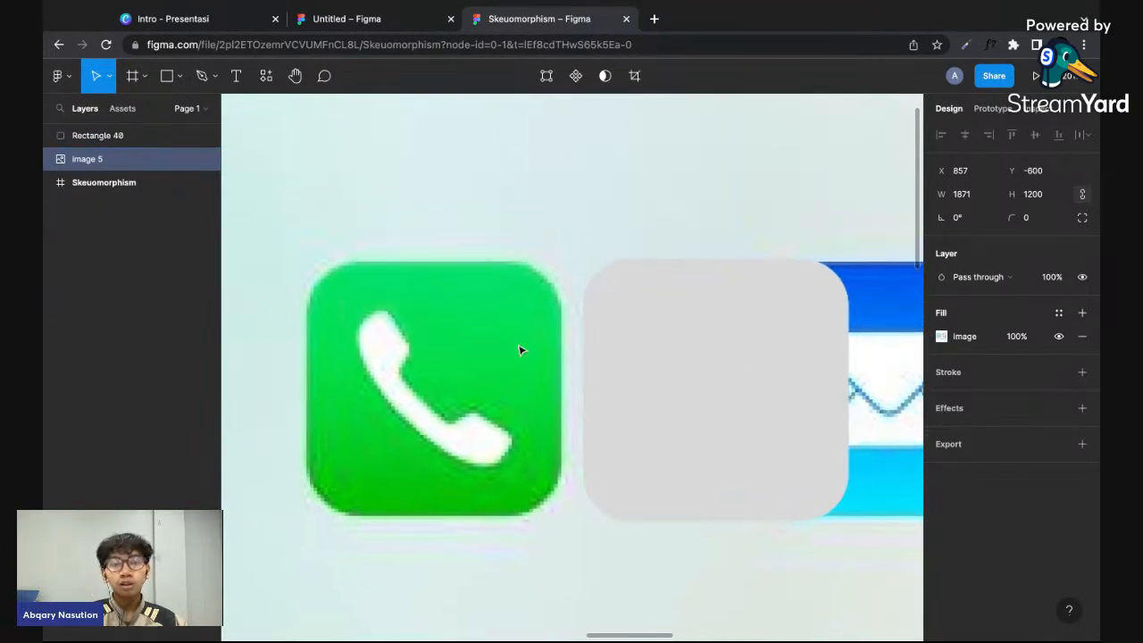
- Trace the white handset with straight Pen tool segments along its inner edge, around the upper earpiece and halfway down the outer edge
{"action": "left_click", "coordinate": [198, 80]}
{"action": "left_click", "coordinate": [214, 79]}
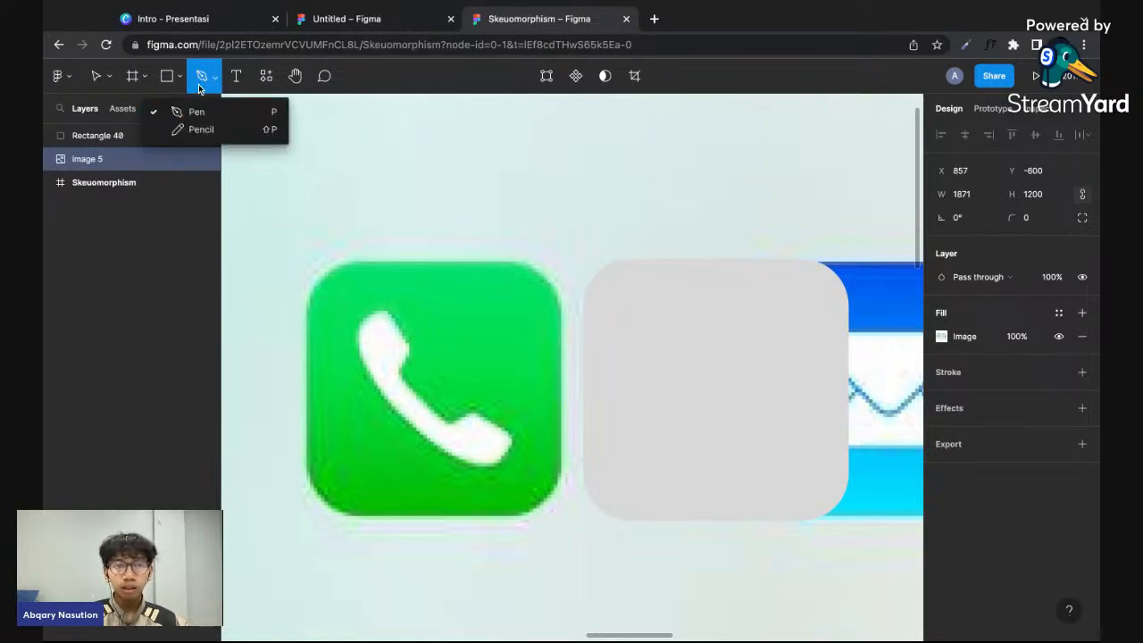
{"action": "left_click", "coordinate": [198, 84]}
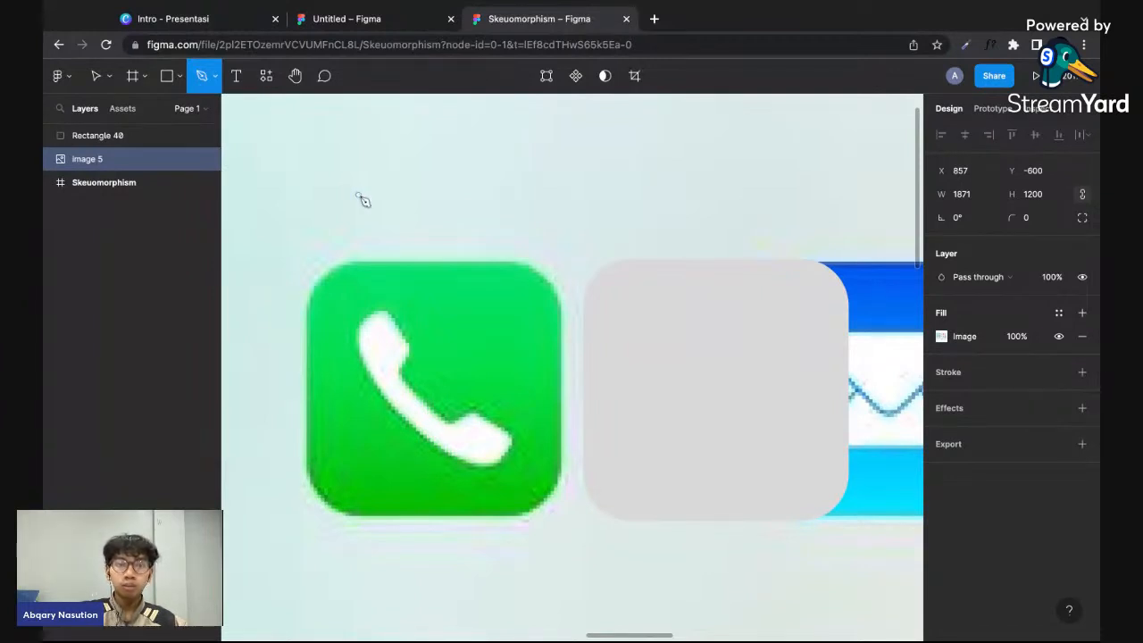
{"action": "scroll", "coordinate": [455, 320], "scroll_direction": "left", "scroll_amount": 2}
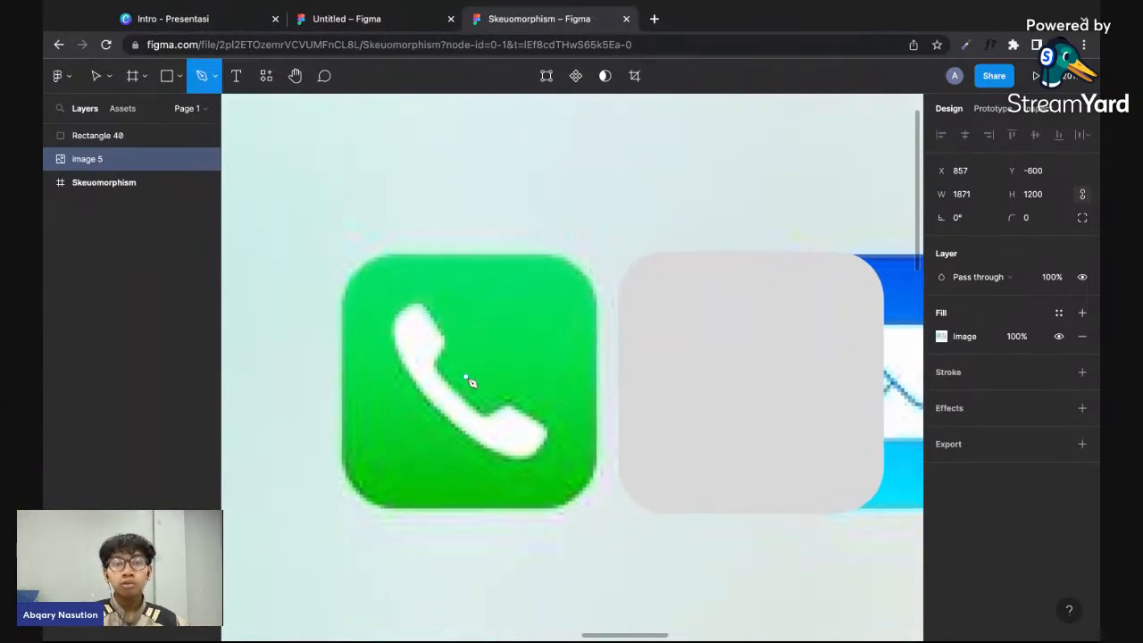
{"action": "scroll", "coordinate": [467, 377], "scroll_direction": "up", "scroll_amount": 4}
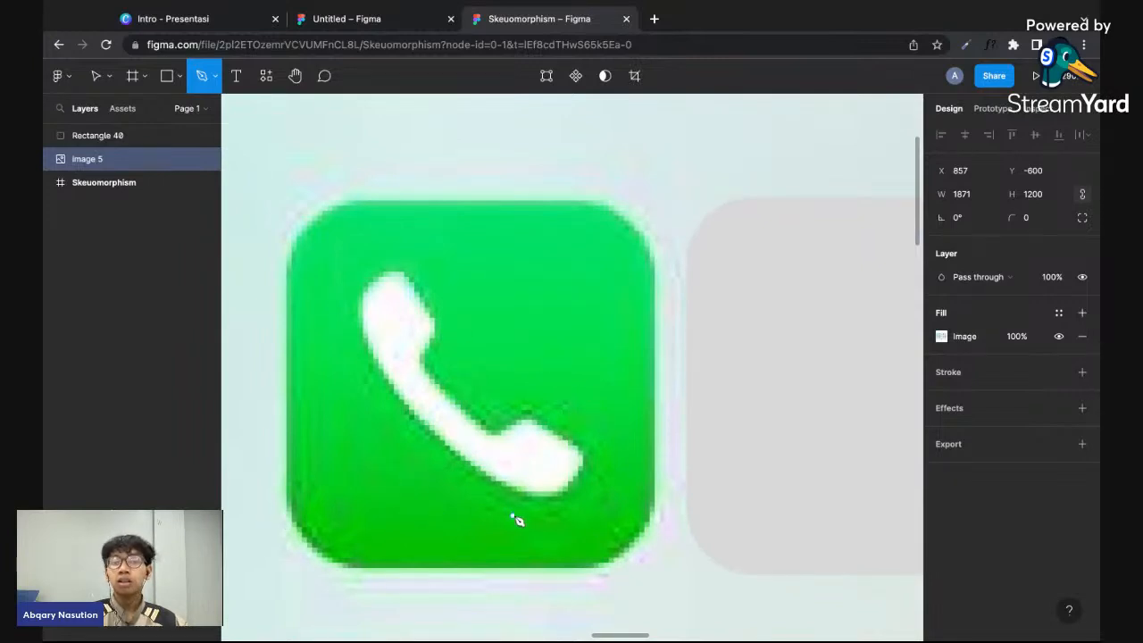
{"action": "left_click", "coordinate": [494, 434]}
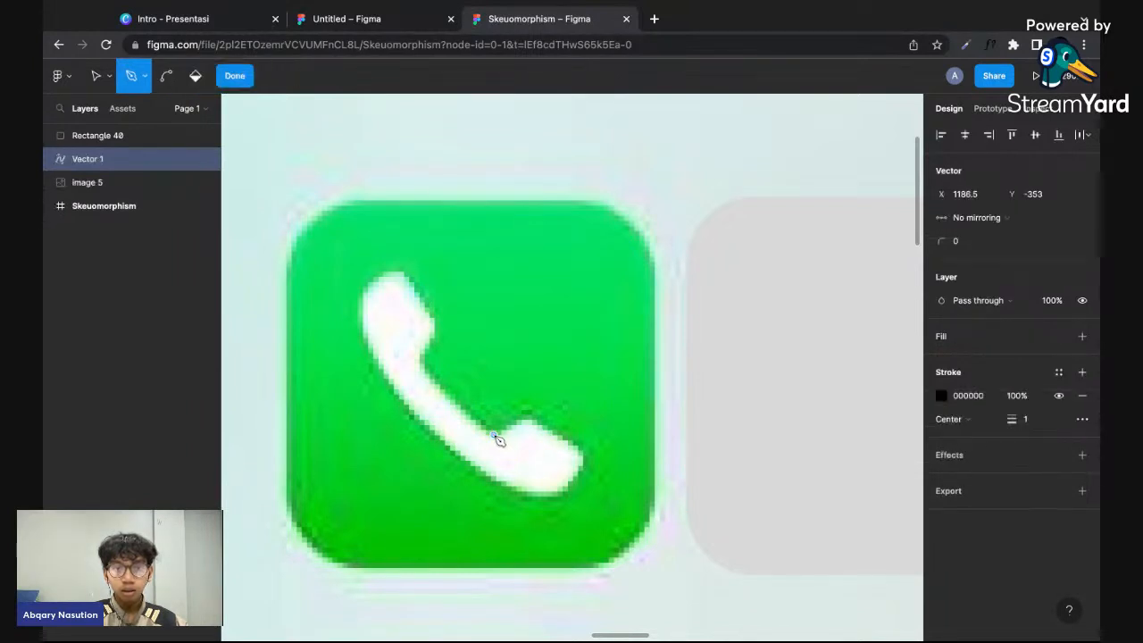
{"action": "left_click", "coordinate": [422, 365]}
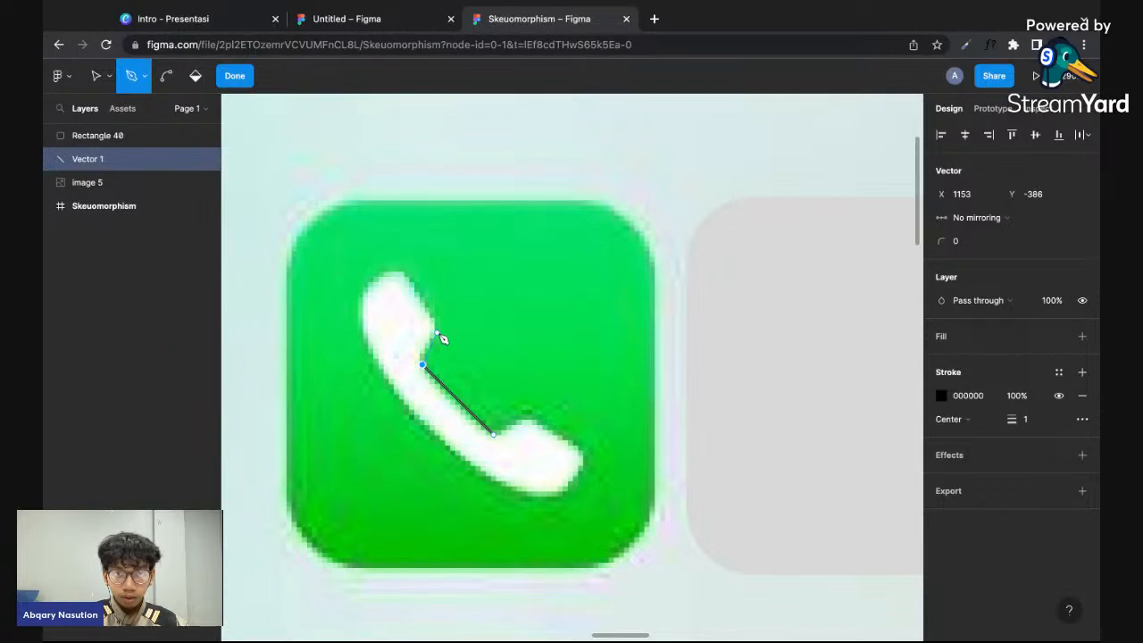
{"action": "left_click", "coordinate": [437, 331]}
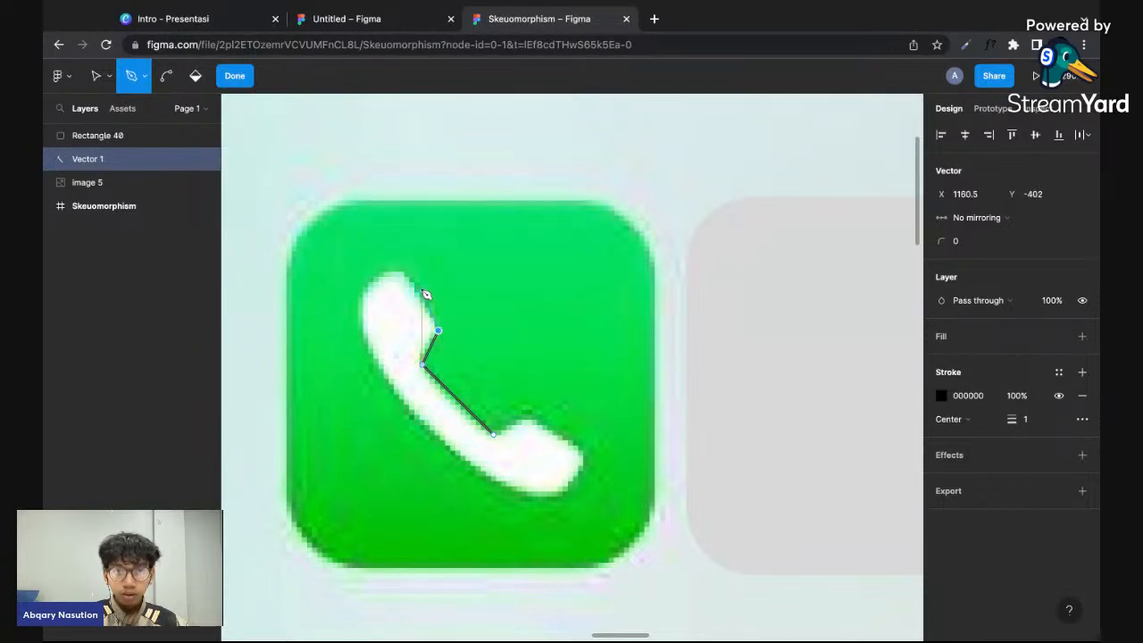
{"action": "left_click", "coordinate": [403, 270]}
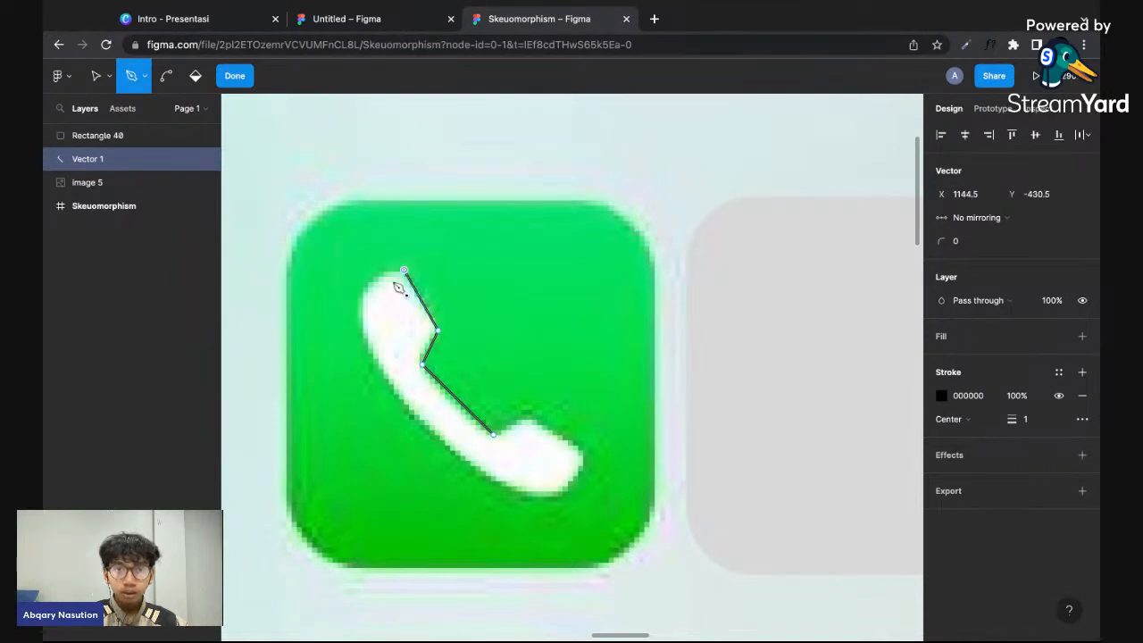
{"action": "left_click", "coordinate": [360, 312]}
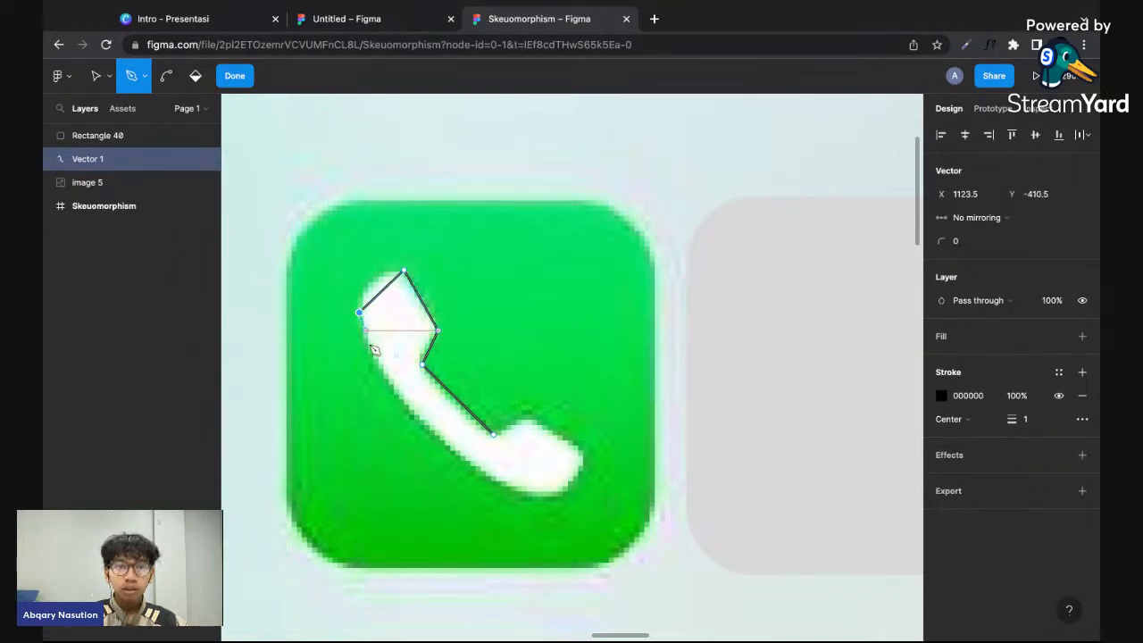
{"action": "left_click", "coordinate": [439, 437]}
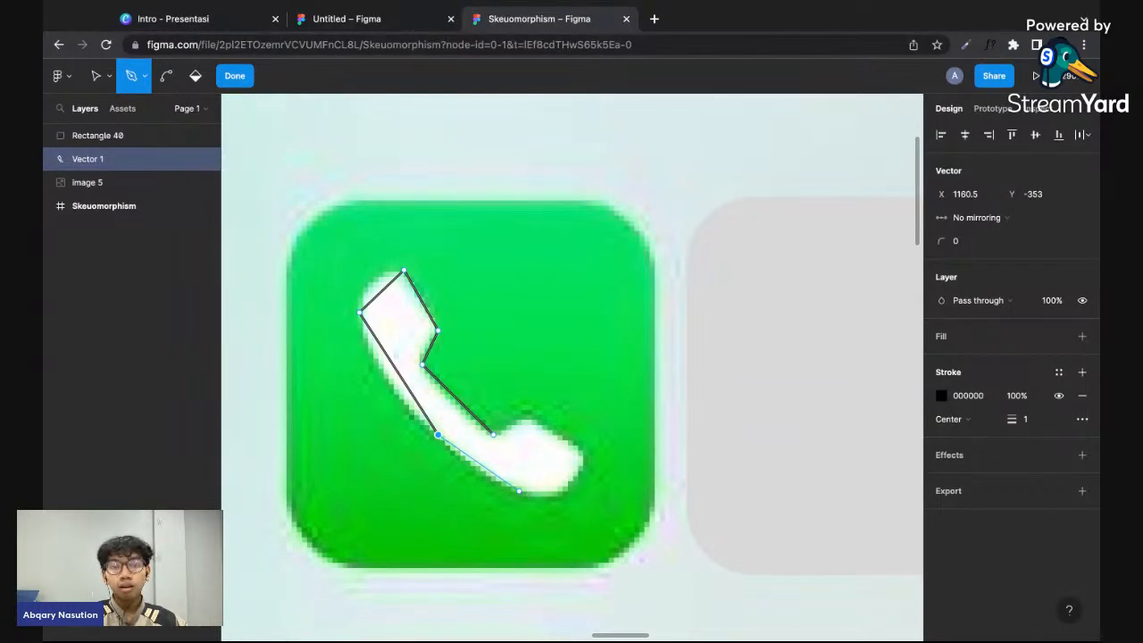
- Continue the handset path around the lower mouthpiece with straight segments and close it at its starting point
{"action": "scroll", "coordinate": [402, 361], "scroll_direction": "up", "scroll_amount": 5}
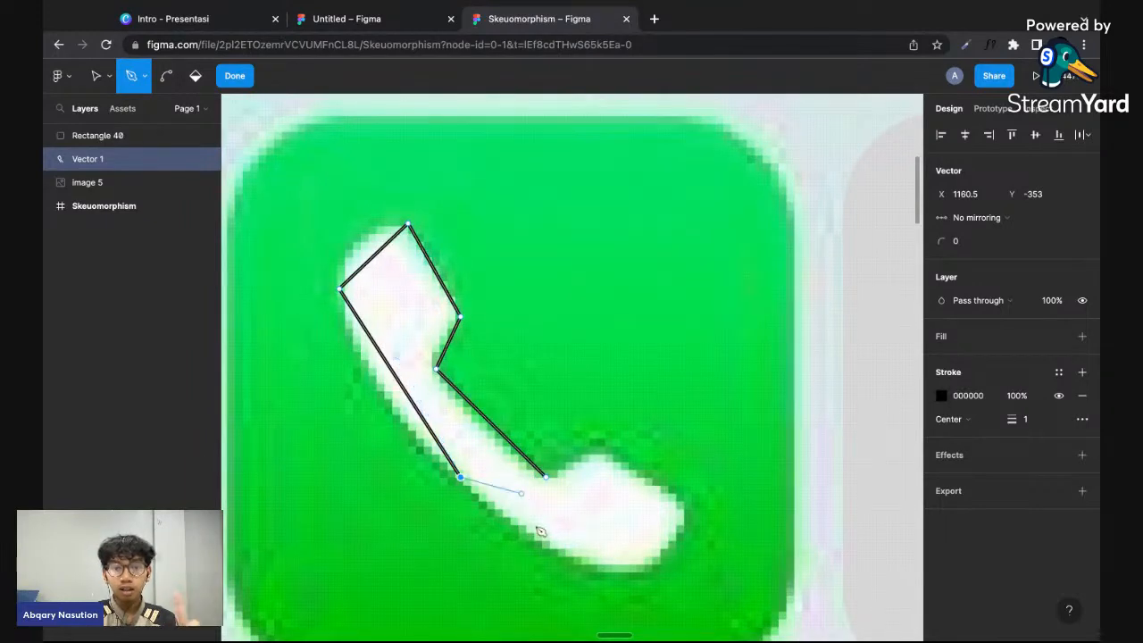
{"action": "scroll", "coordinate": [623, 571], "scroll_direction": "down", "scroll_amount": 1}
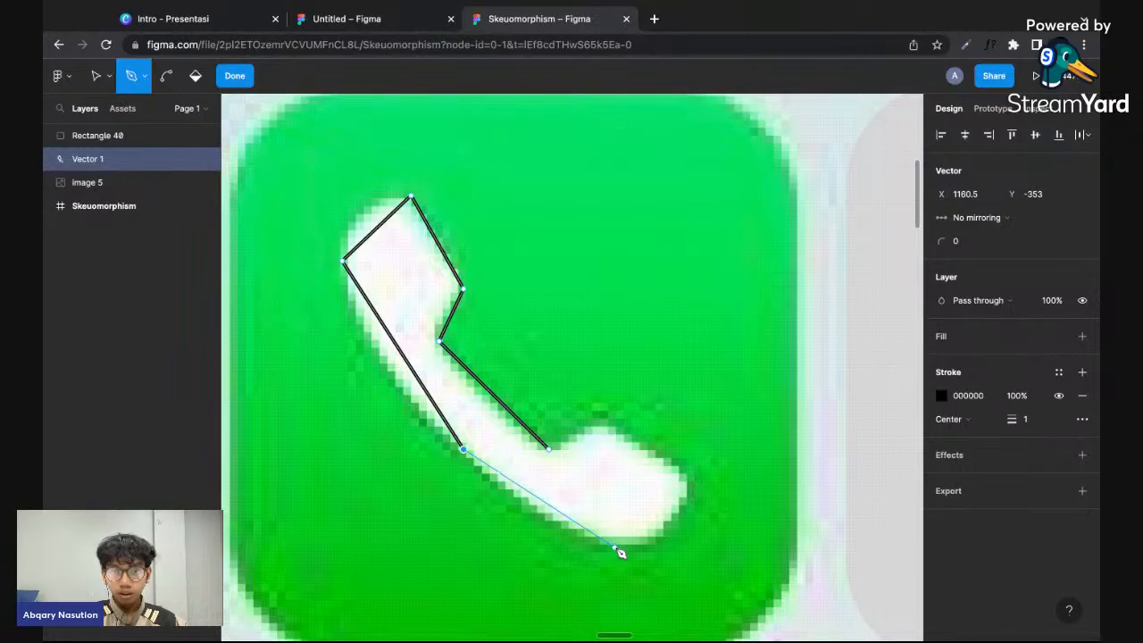
{"action": "left_click", "coordinate": [614, 547]}
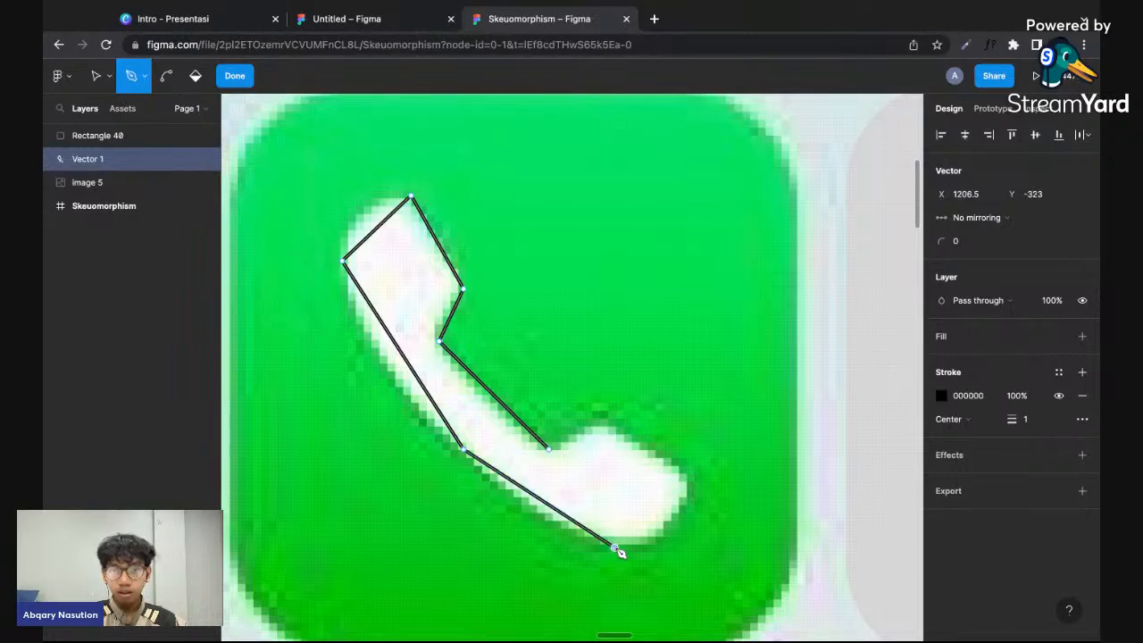
{"action": "left_click", "coordinate": [691, 502]}
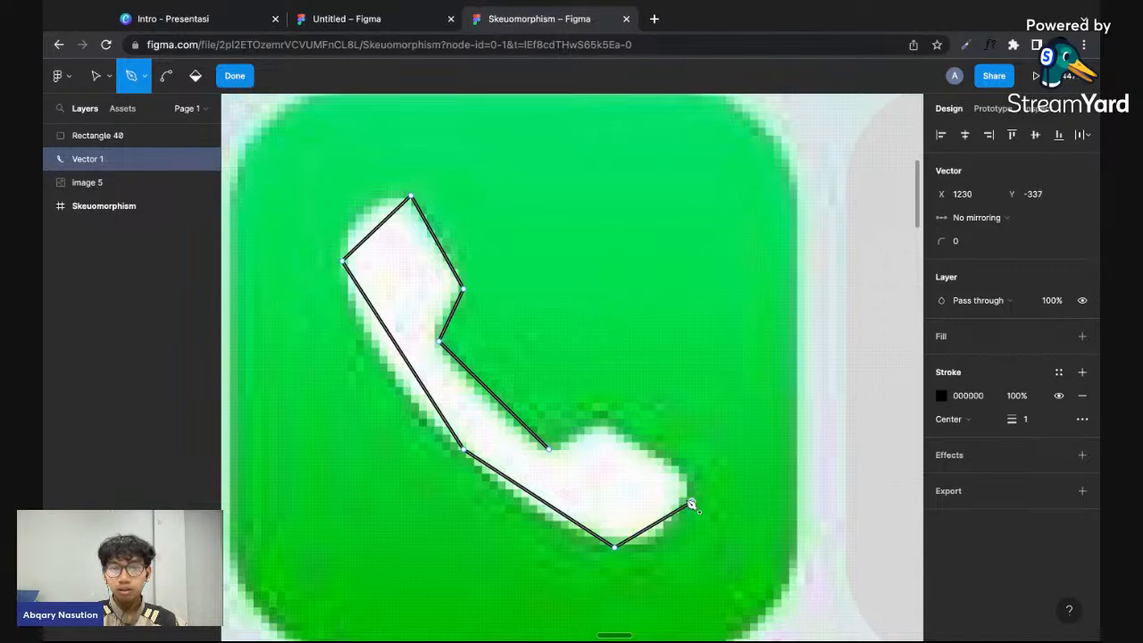
{"action": "left_click", "coordinate": [604, 425]}
{"action": "left_click", "coordinate": [549, 448]}
{"action": "scroll", "coordinate": [554, 456], "scroll_direction": "down", "scroll_amount": 3}
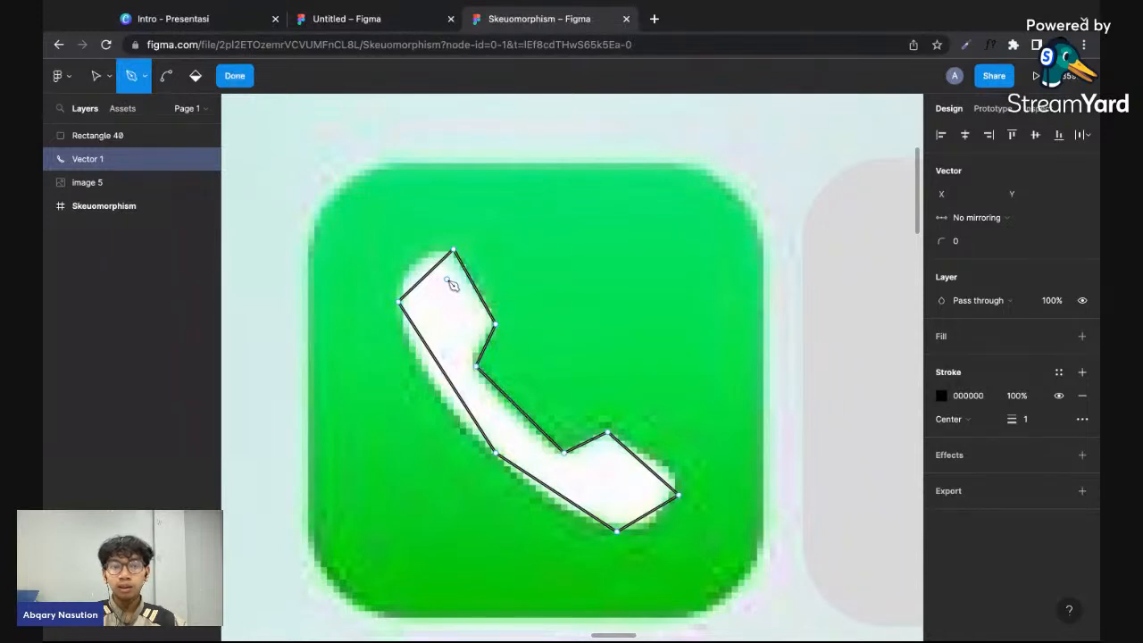
- Bend the straight segment across the handset's earpiece end outward to follow its rounded white edge
{"action": "key", "text": "ctrl"}
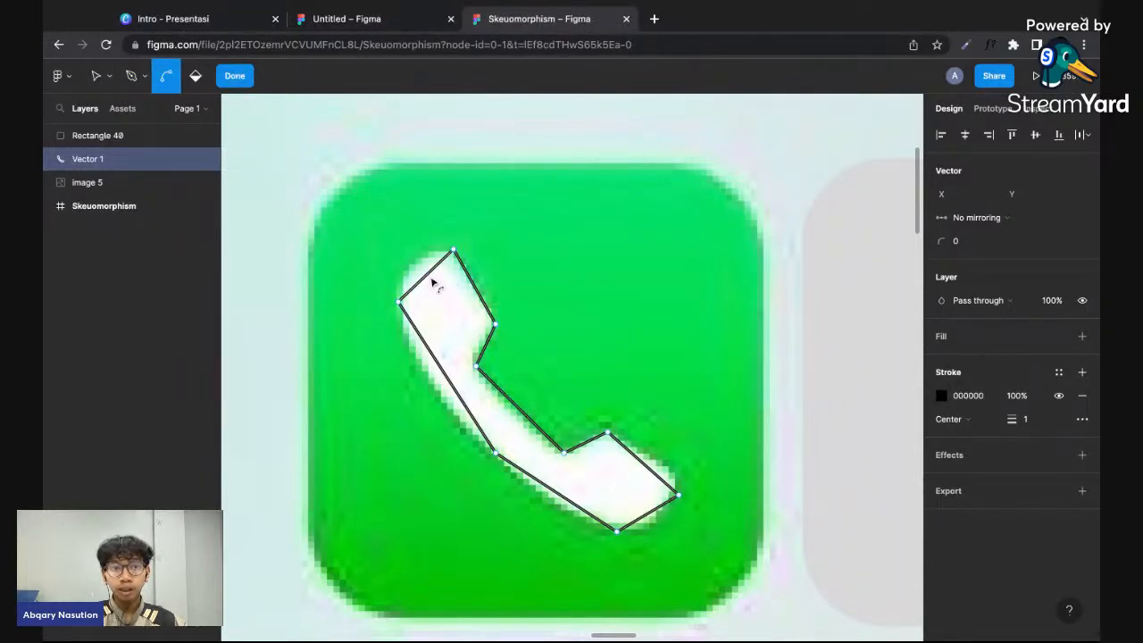
{"action": "left_click", "coordinate": [426, 276]}
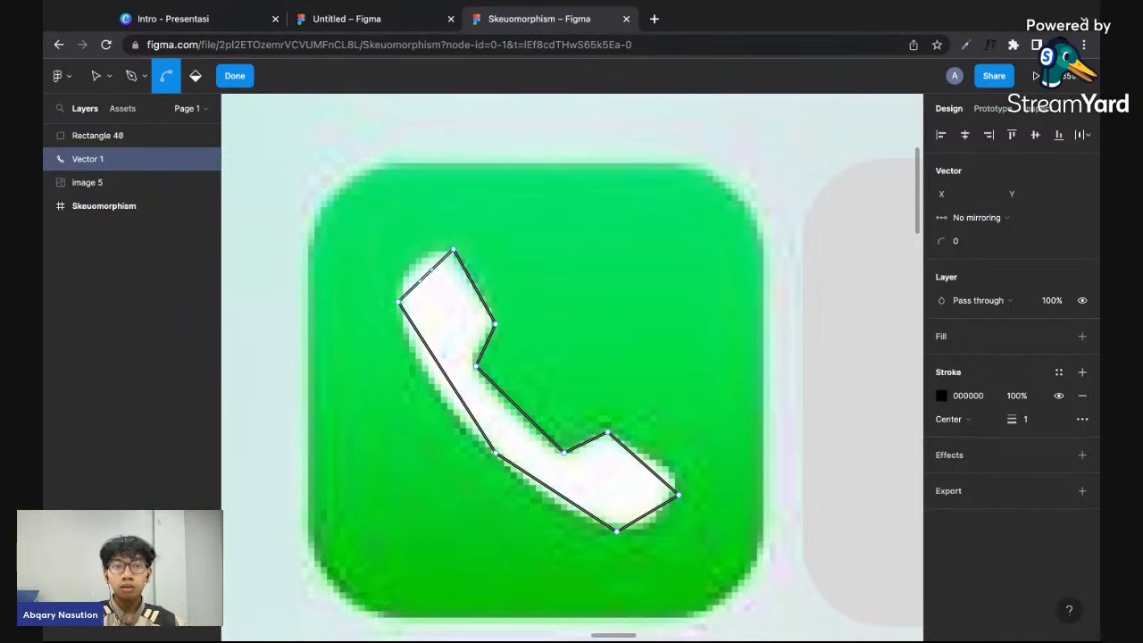
{"action": "left_click_drag", "start_coordinate": [426, 276], "coordinate": [416, 261]}
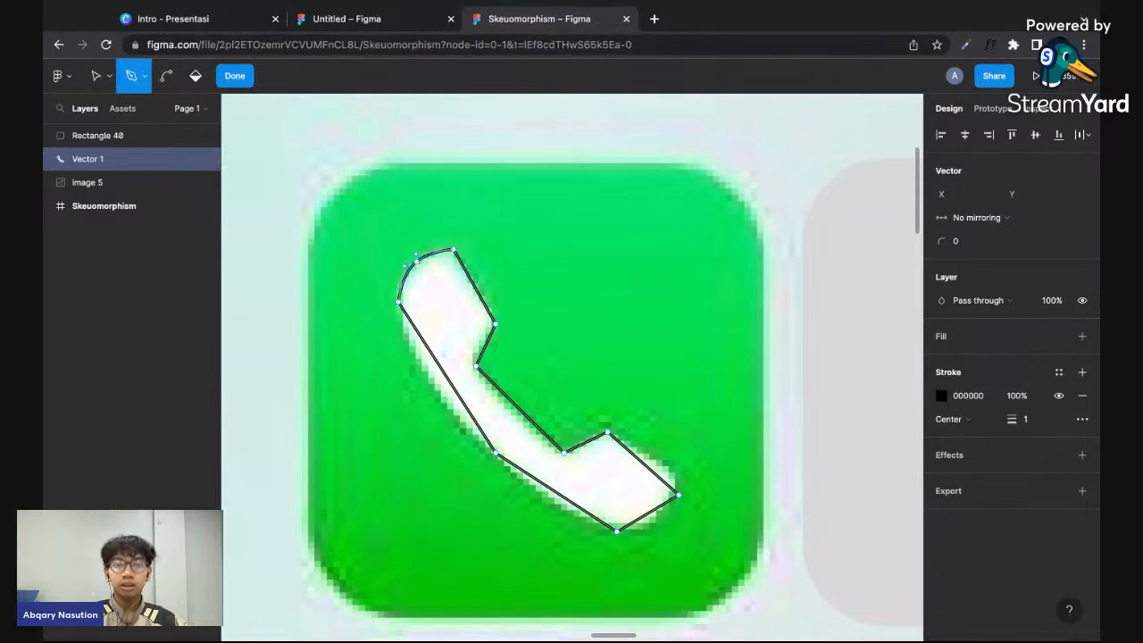
- Curve the handset's outer edge, both mouthpiece end segments, the inner edge and the notch below the earpiece with the Bend tool
{"action": "left_click", "coordinate": [165, 76]}
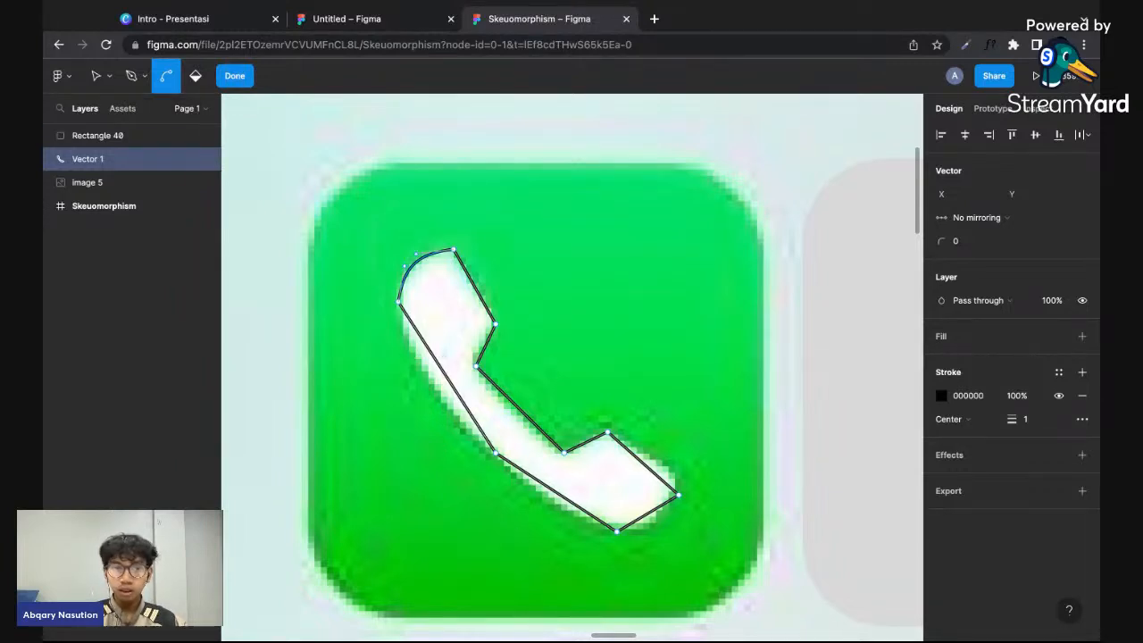
{"action": "left_click_drag", "start_coordinate": [444, 375], "coordinate": [431, 381]}
{"action": "left_click_drag", "start_coordinate": [582, 508], "coordinate": [574, 510]}
{"action": "left_click_drag", "start_coordinate": [649, 515], "coordinate": [649, 525]}
{"action": "left_click_drag", "start_coordinate": [656, 472], "coordinate": [657, 477]}
{"action": "left_click_drag", "start_coordinate": [538, 421], "coordinate": [585, 444]}
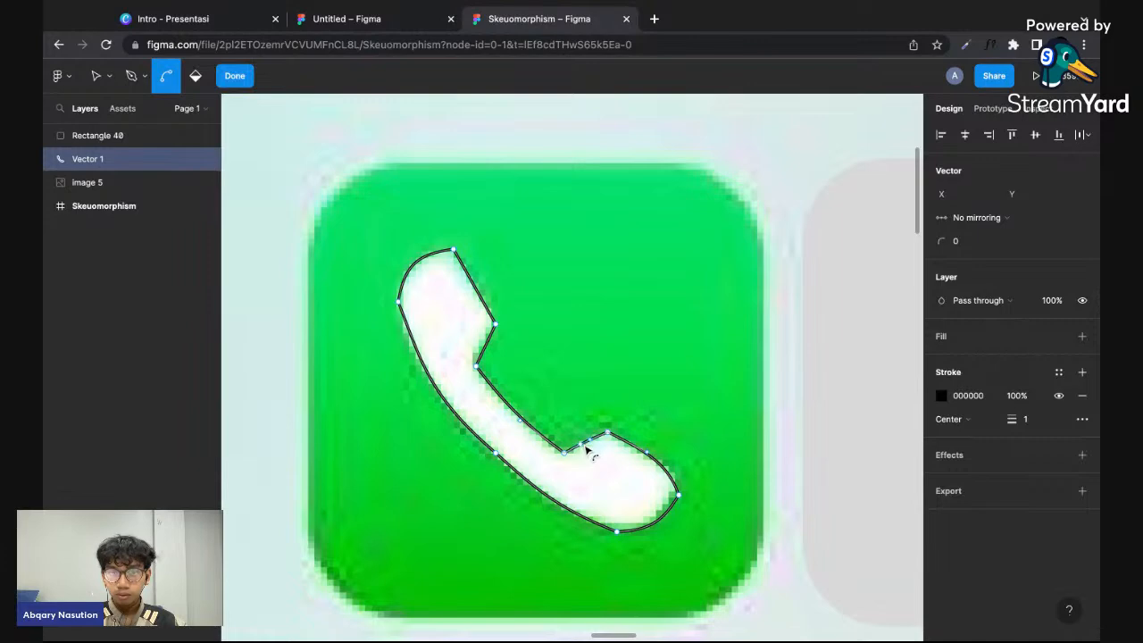
{"action": "left_click_drag", "start_coordinate": [489, 345], "coordinate": [492, 347]}
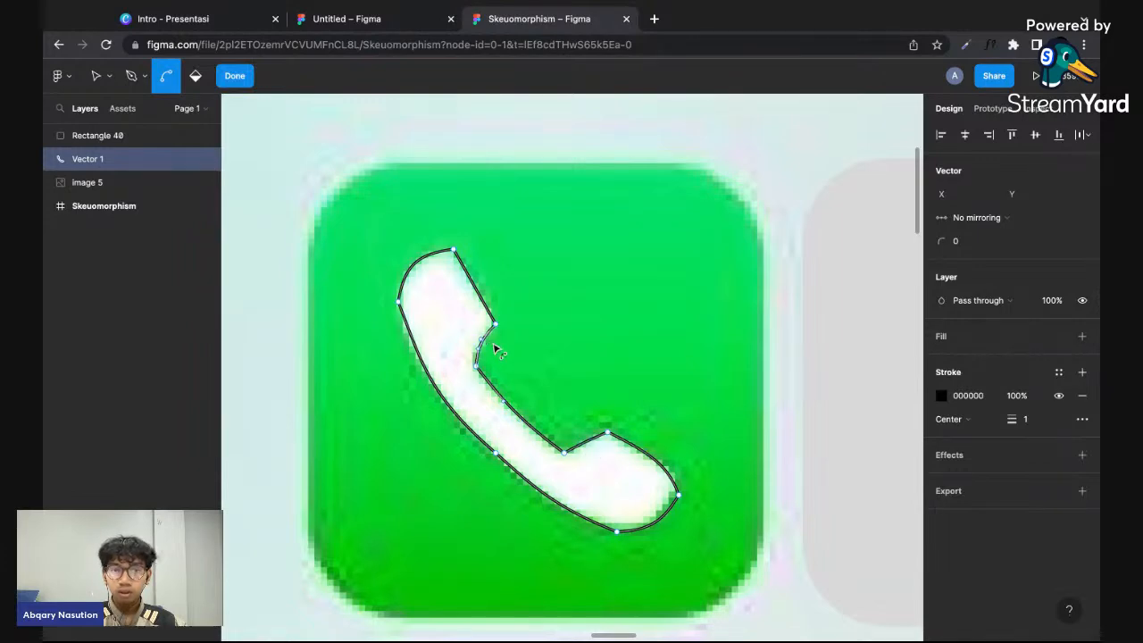
{"action": "left_click", "coordinate": [604, 372]}
{"action": "scroll", "coordinate": [604, 373], "scroll_direction": "down", "scroll_amount": 3}
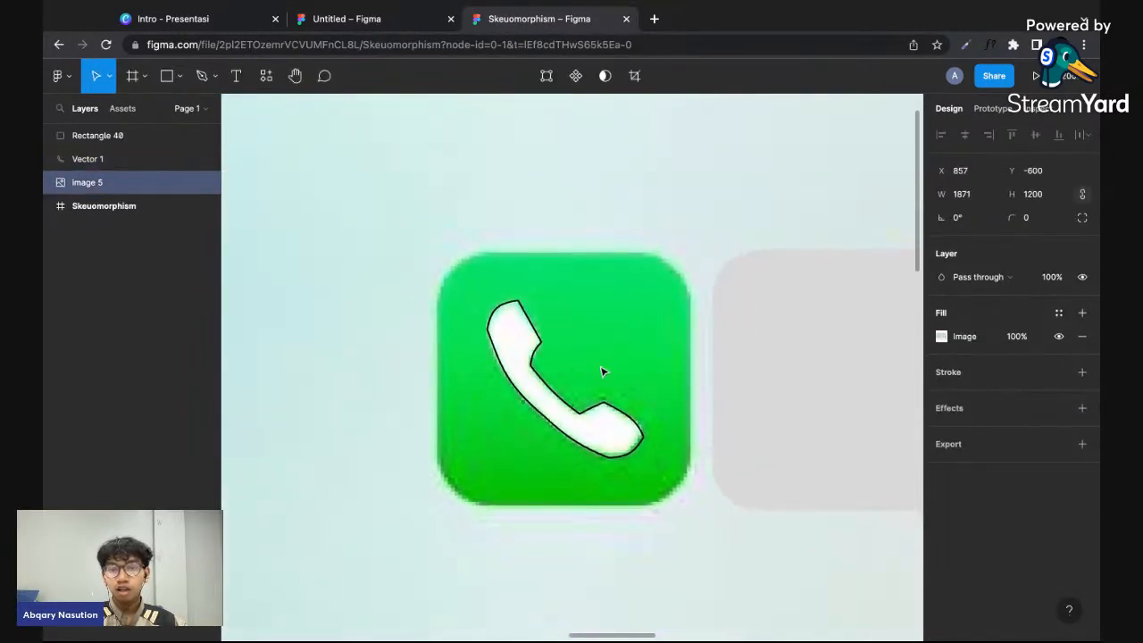
- Move the anchor point at the mouthpiece's far tip slightly upward to X 1229.5, Y -340
{"action": "scroll", "coordinate": [737, 423], "scroll_direction": "up", "scroll_amount": 2}
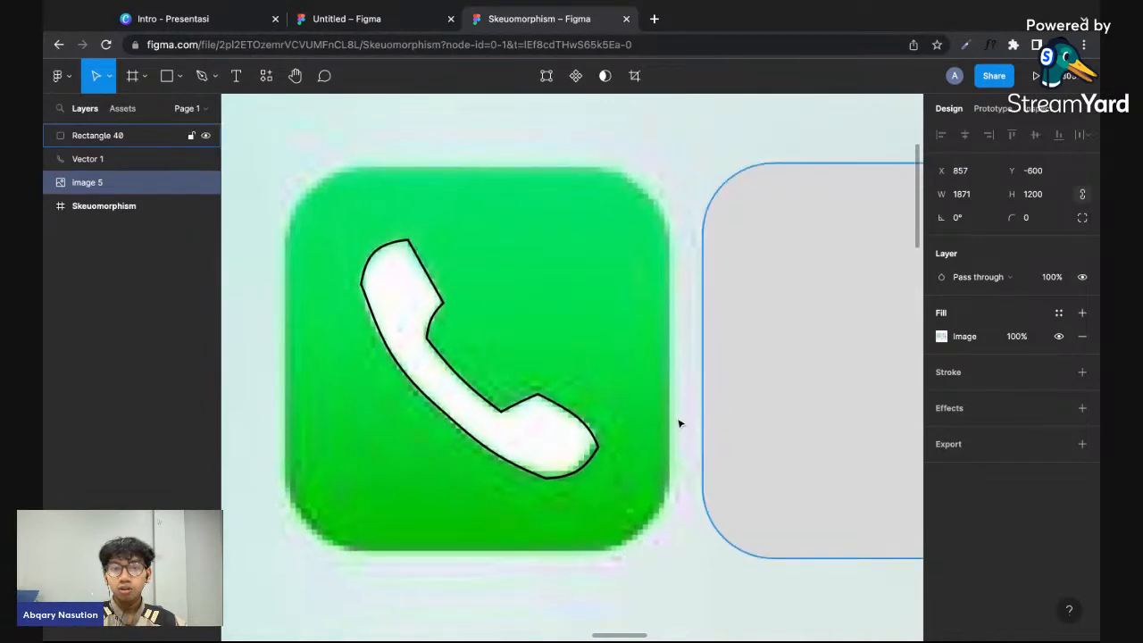
{"action": "double_click", "coordinate": [598, 451]}
{"action": "scroll", "coordinate": [598, 451], "scroll_direction": "up", "scroll_amount": 3}
{"action": "left_click_drag", "start_coordinate": [610, 443], "coordinate": [610, 433]}
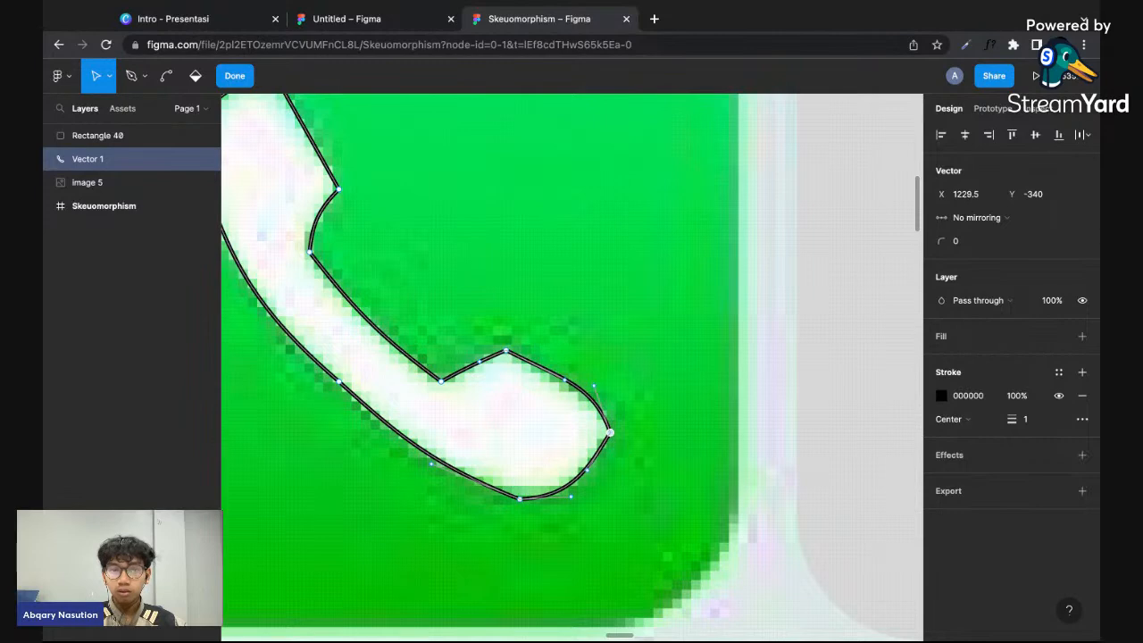
{"action": "left_click", "coordinate": [654, 435]}
{"action": "left_click", "coordinate": [657, 433]}
{"action": "scroll", "coordinate": [657, 433], "scroll_direction": "down", "scroll_amount": 3}
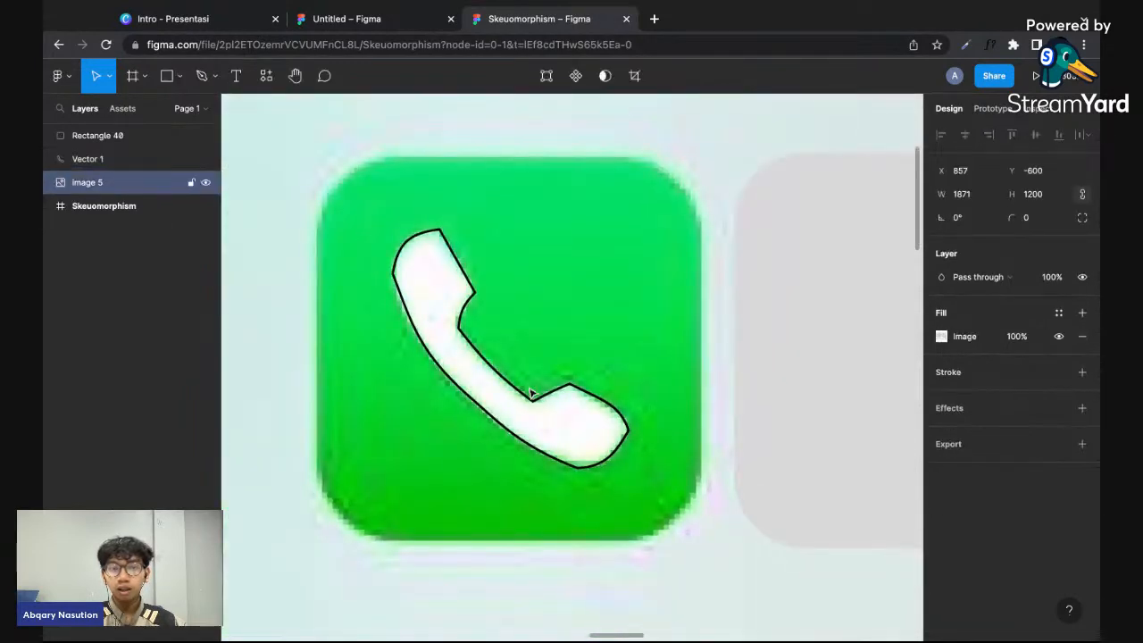
{"action": "scroll", "coordinate": [533, 392], "scroll_direction": "up", "scroll_amount": 1}
{"action": "scroll", "coordinate": [516, 386], "scroll_direction": "up", "scroll_amount": 2}
{"action": "left_click", "coordinate": [476, 366]}
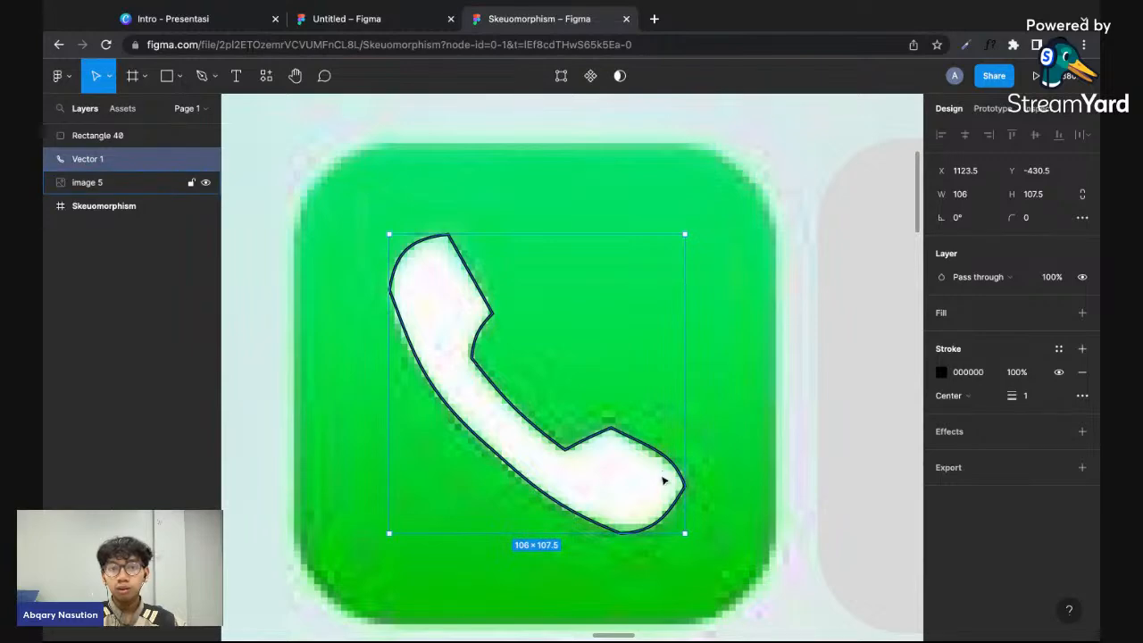
{"action": "double_click", "coordinate": [647, 509]}
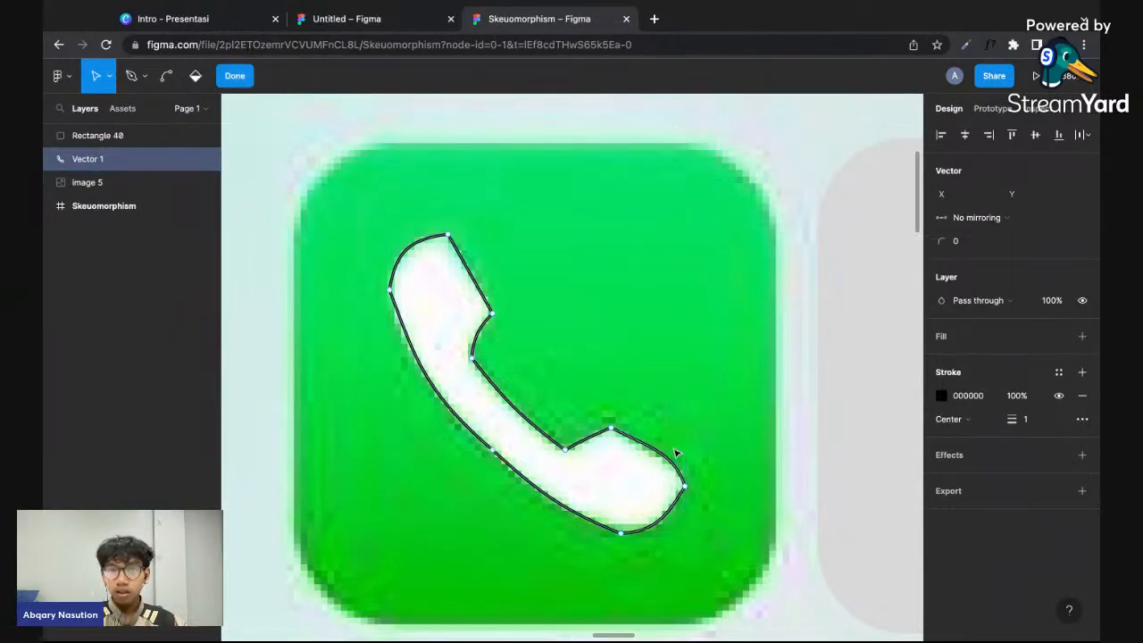
{"action": "left_click", "coordinate": [454, 278]}
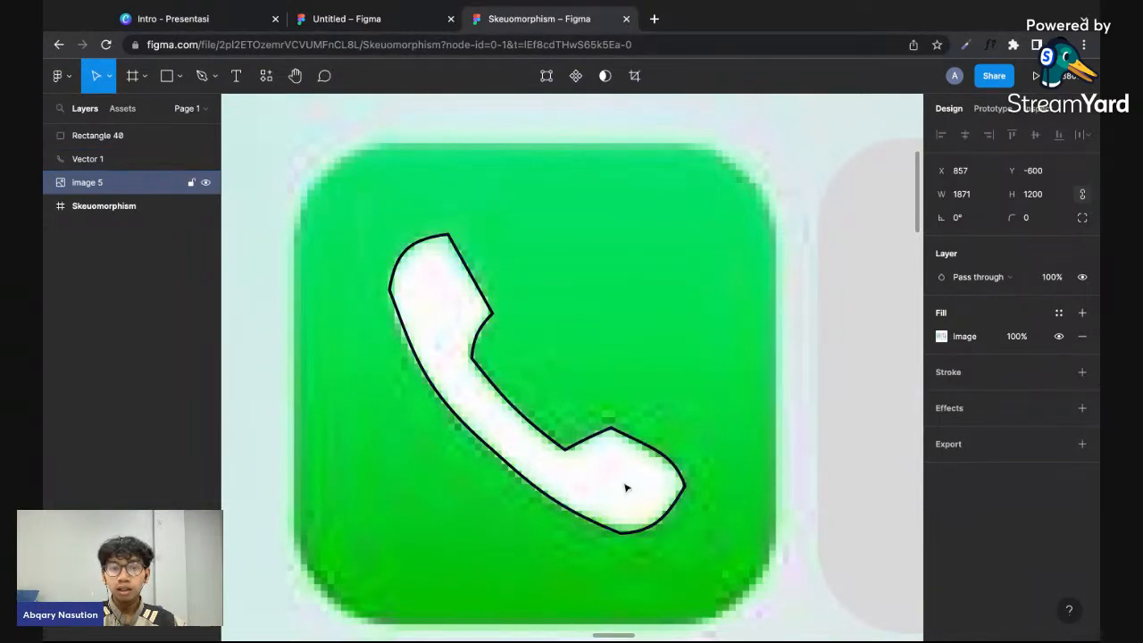
- Round the handset path's earpiece and mouthpiece corner anchors plus the inner neck anchor below the earpiece with a corner radius of 10
{"action": "left_click", "coordinate": [619, 436]}
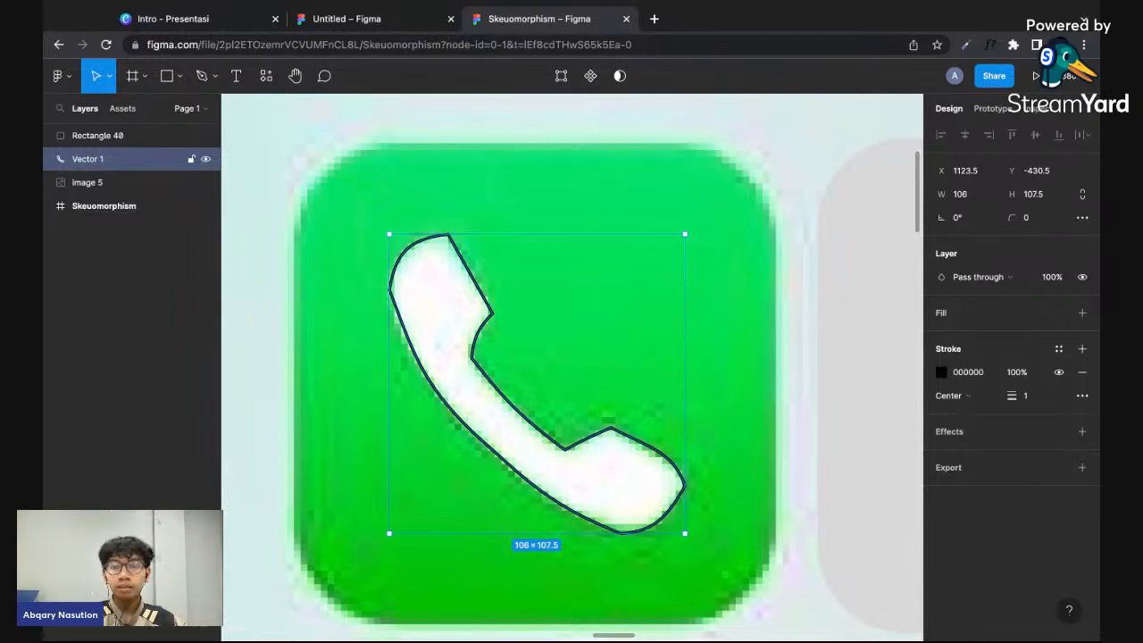
{"action": "key", "text": "Return"}
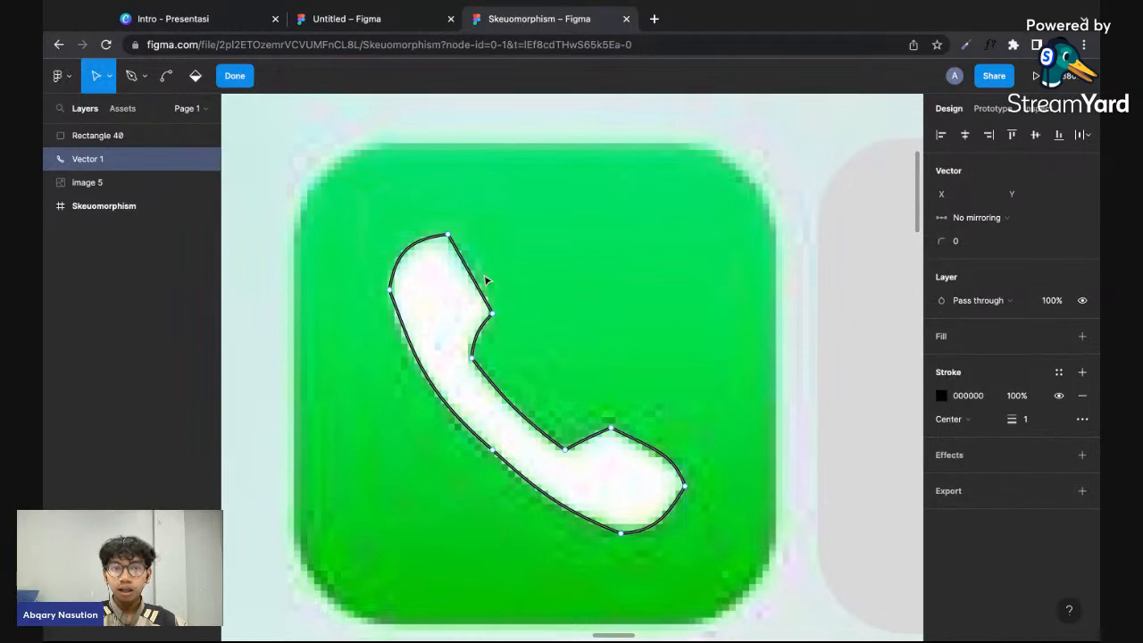
{"action": "left_click", "coordinate": [449, 236]}
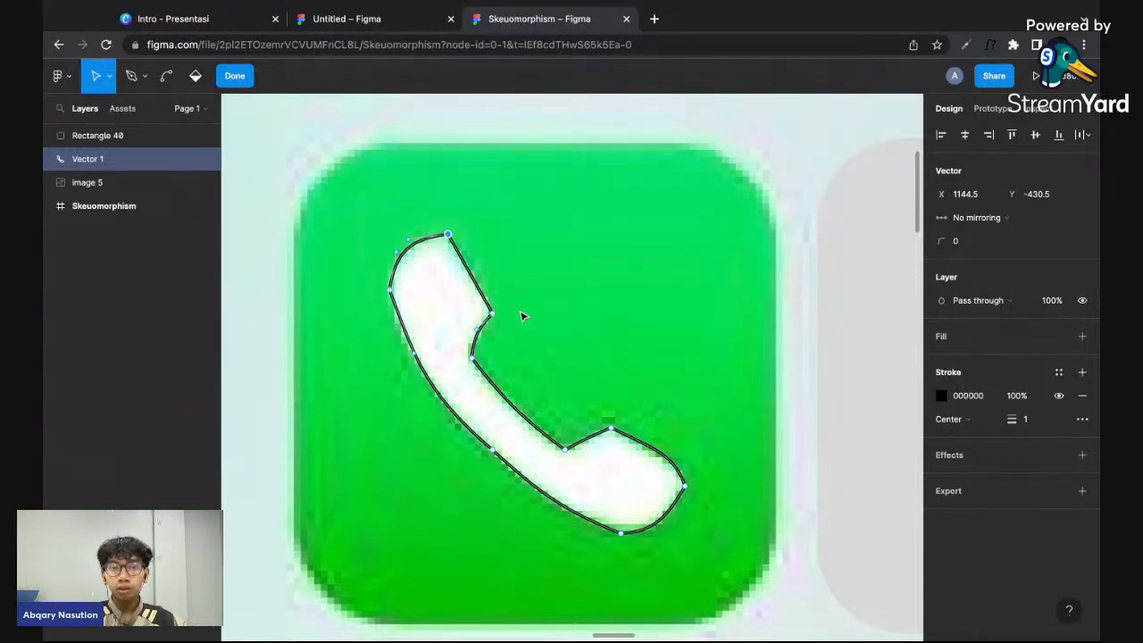
{"action": "left_click", "coordinate": [491, 314], "text": "shift"}
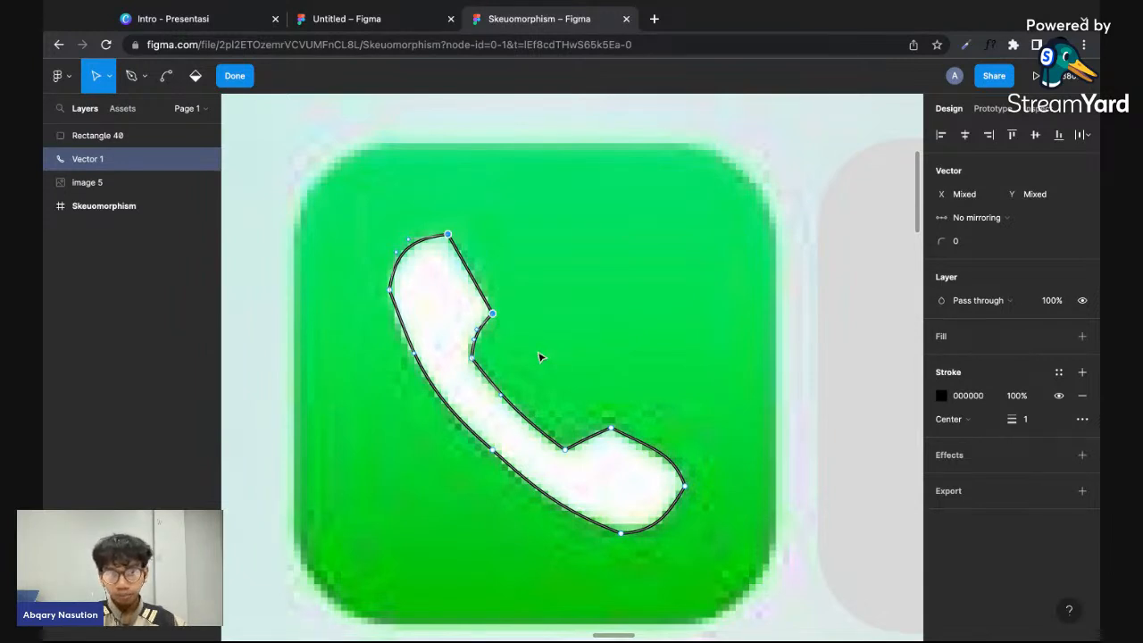
{"action": "left_click", "coordinate": [612, 428], "text": "shift"}
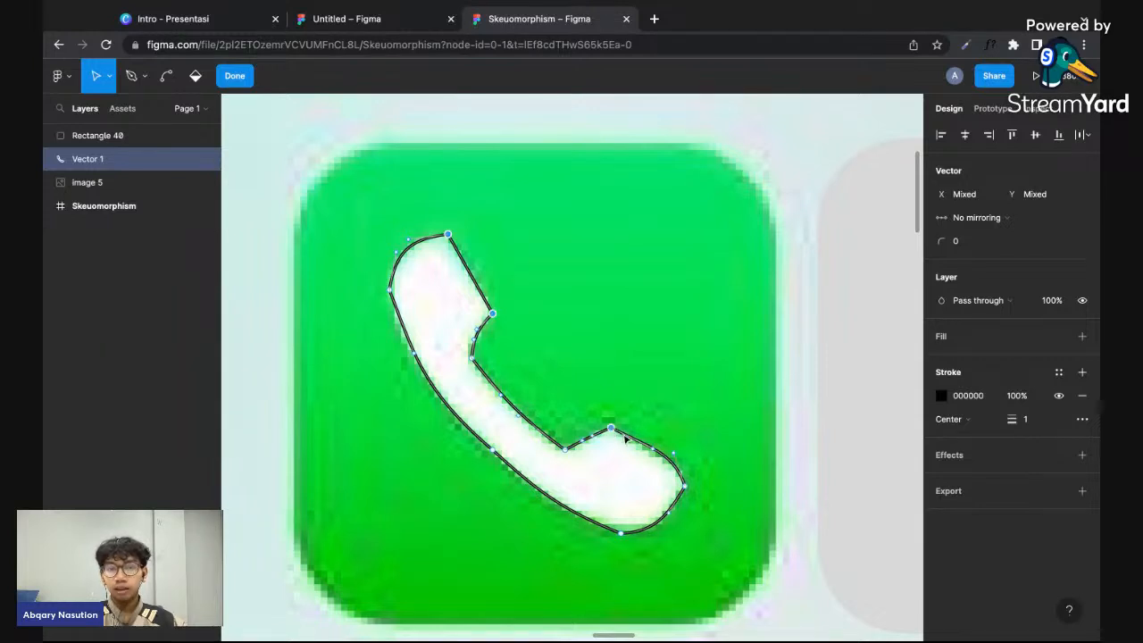
{"action": "left_click", "coordinate": [685, 487], "text": "shift"}
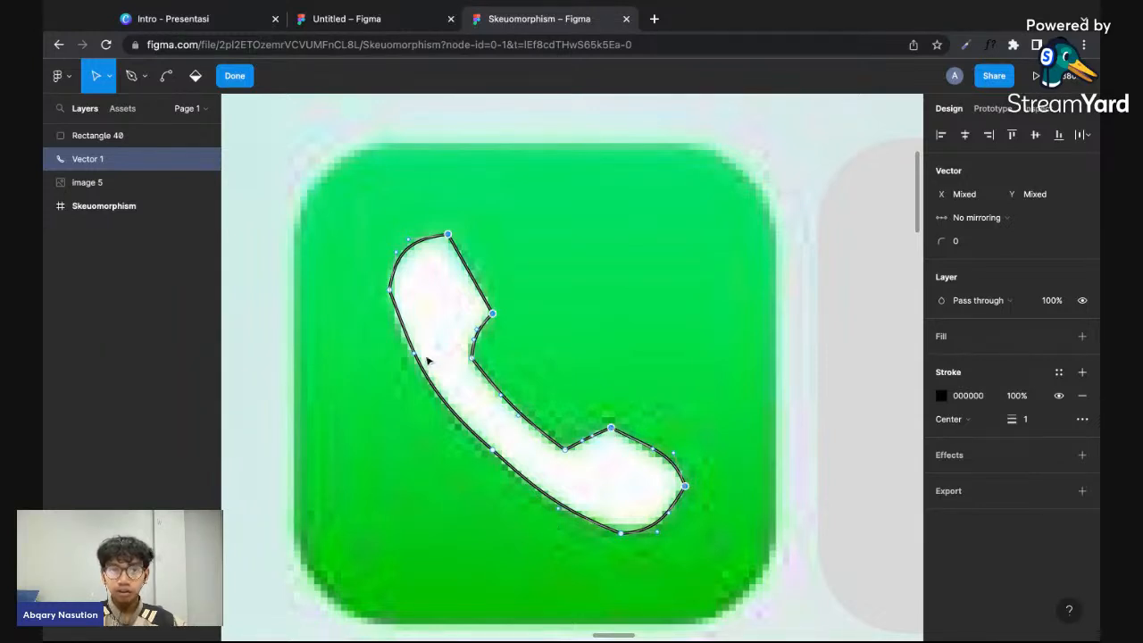
{"action": "left_click", "coordinate": [390, 291], "text": "shift"}
{"action": "left_click", "coordinate": [473, 358], "text": "shift"}
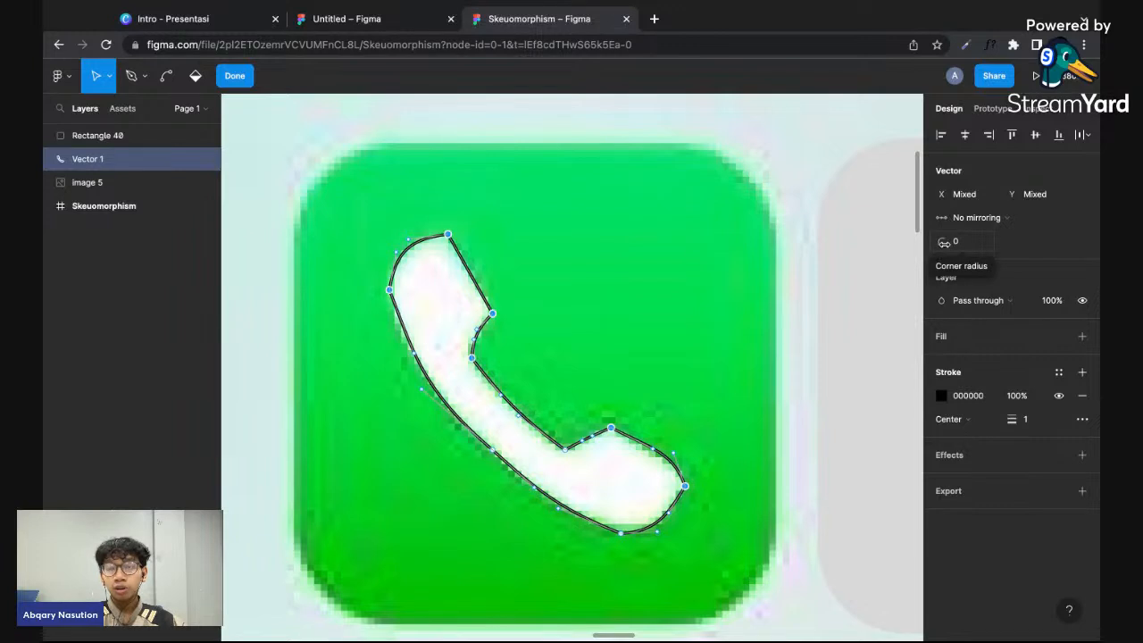
{"action": "mouse_move", "coordinate": [942, 243]}
{"action": "left_mouse_down"}
{"action": "mouse_move", "coordinate": [1038, 250]}
{"action": "mouse_move", "coordinate": [956, 240]}
{"action": "left_mouse_up"}
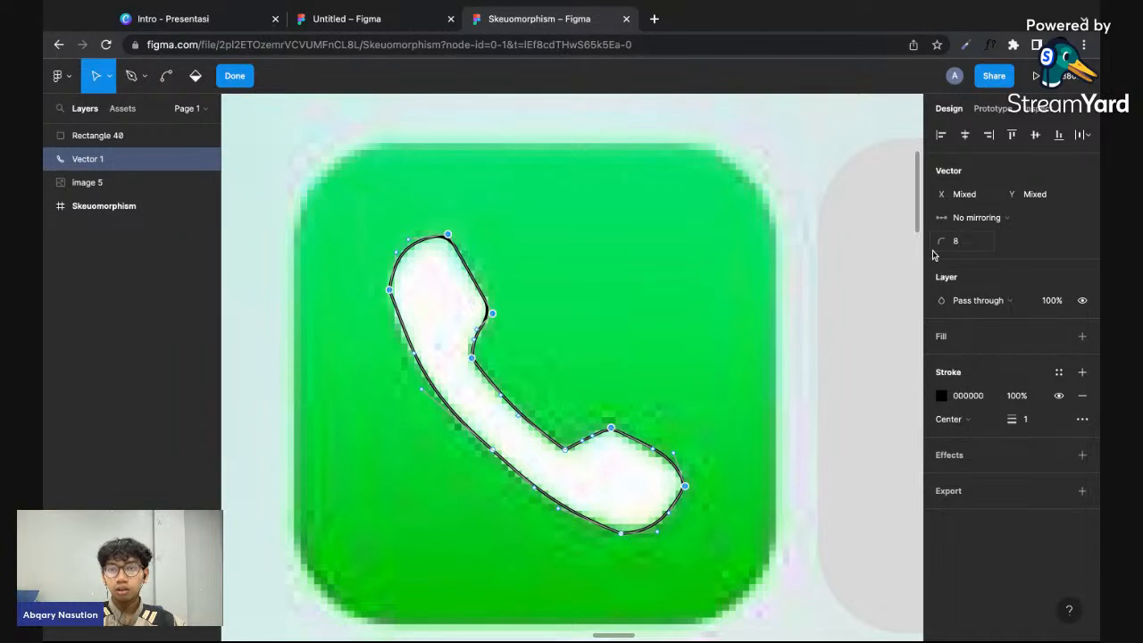
{"action": "key", "text": "ctrl+z"}
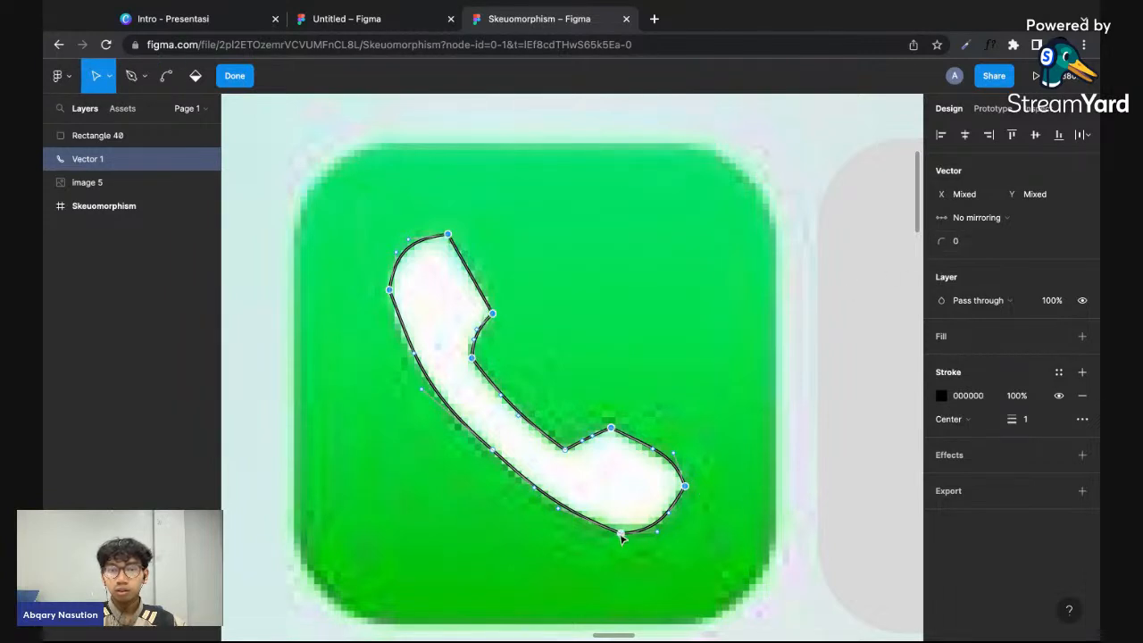
{"action": "mouse_move", "coordinate": [945, 239]}
{"action": "left_mouse_down"}
{"action": "mouse_move", "coordinate": [973, 240]}
{"action": "mouse_move", "coordinate": [950, 233]}
{"action": "left_mouse_up"}
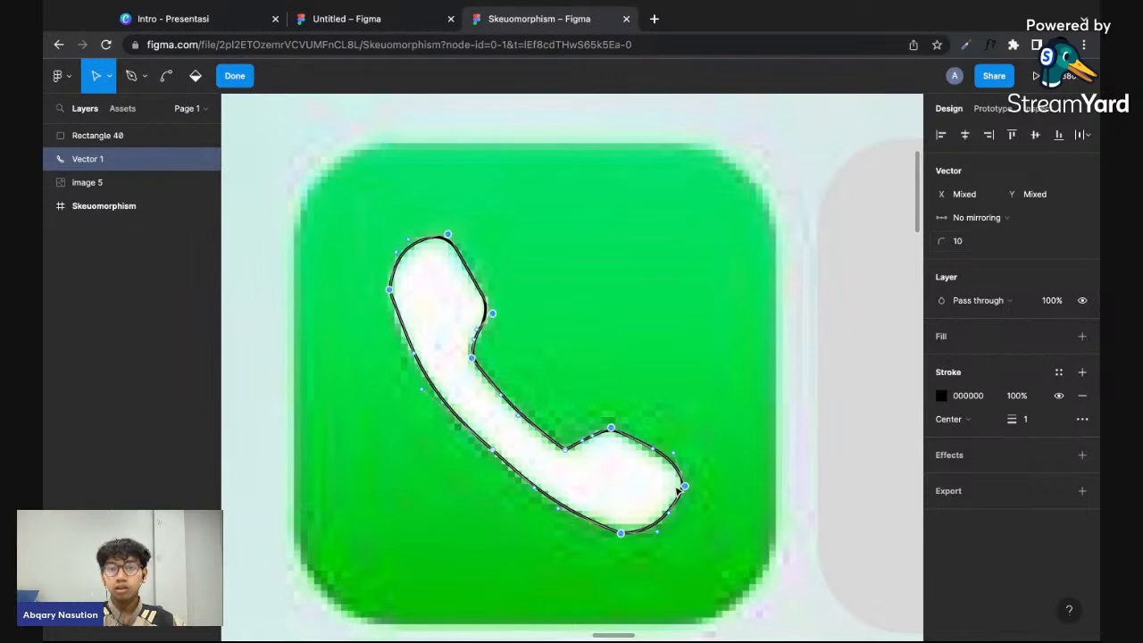
{"action": "key", "text": "Escape"}
{"action": "left_click", "coordinate": [755, 459]}
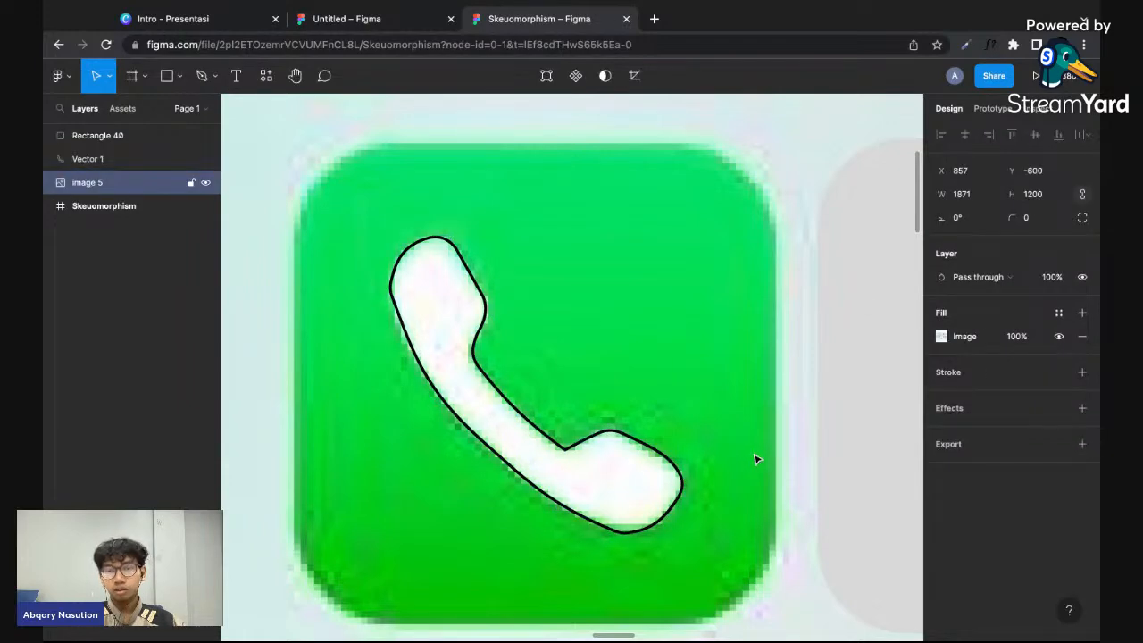
- Set a corner radius of 7 on the inner anchor point where the handle meets the mouthpiece
{"action": "double_click", "coordinate": [578, 447]}
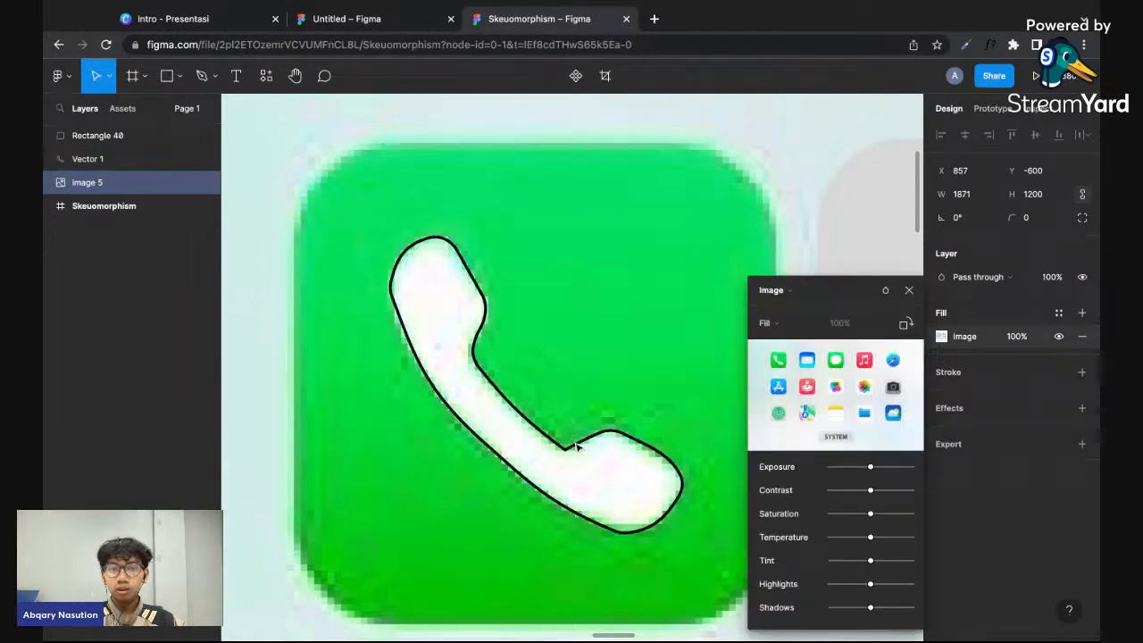
{"action": "left_click", "coordinate": [908, 290]}
{"action": "double_click", "coordinate": [582, 449]}
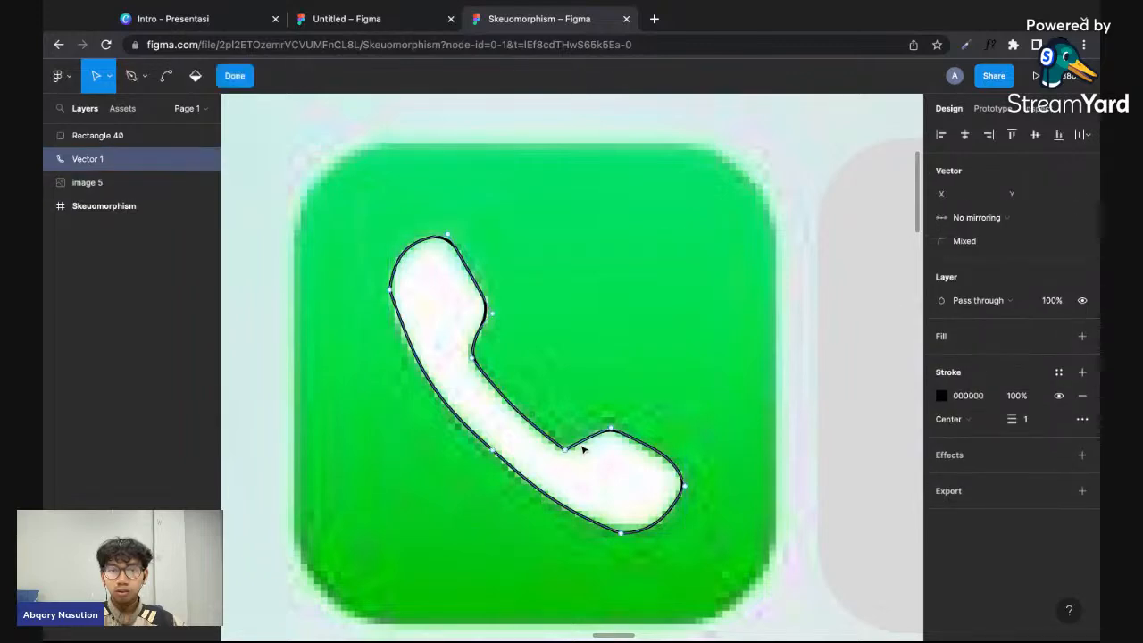
{"action": "left_click", "coordinate": [953, 241]}
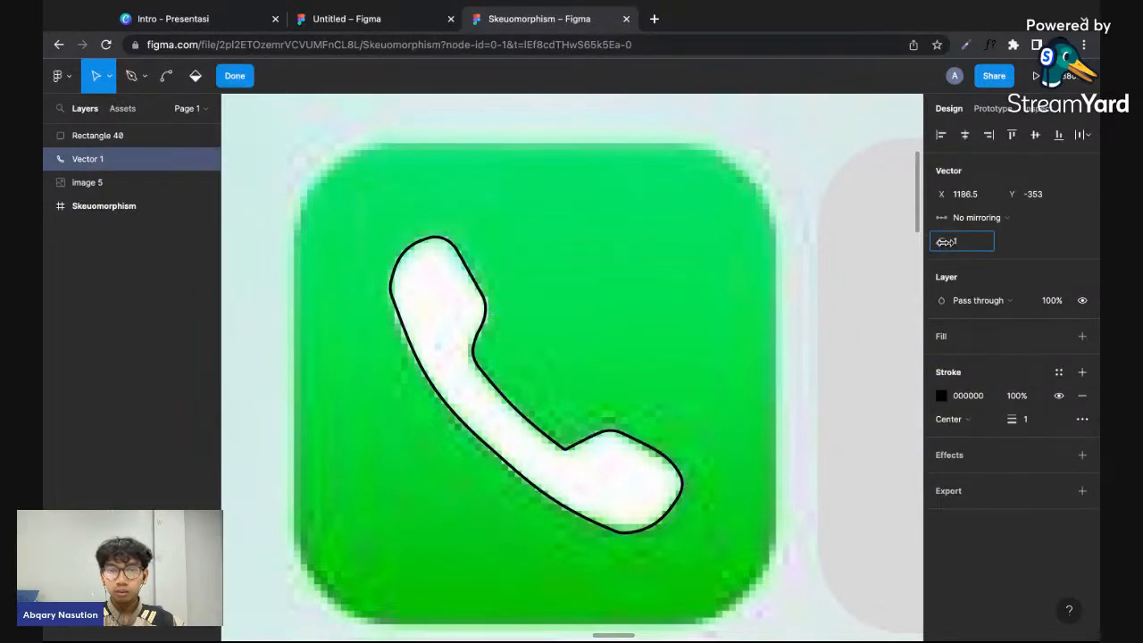
{"action": "type", "text": "7"}
{"action": "key", "text": "Return"}
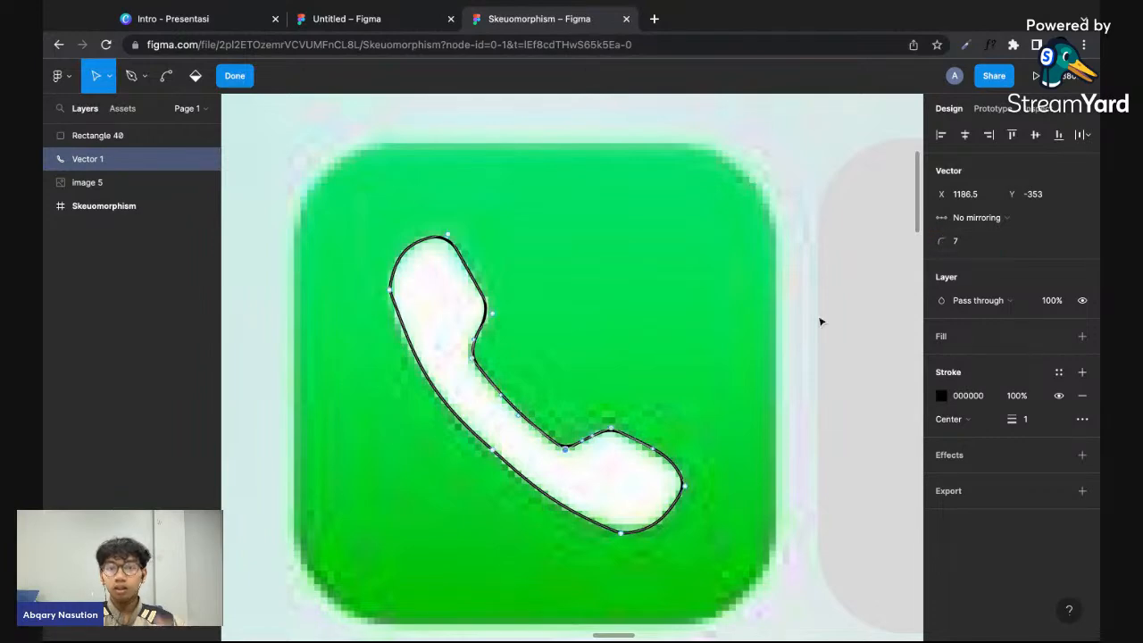
{"action": "key", "text": "Escape"}
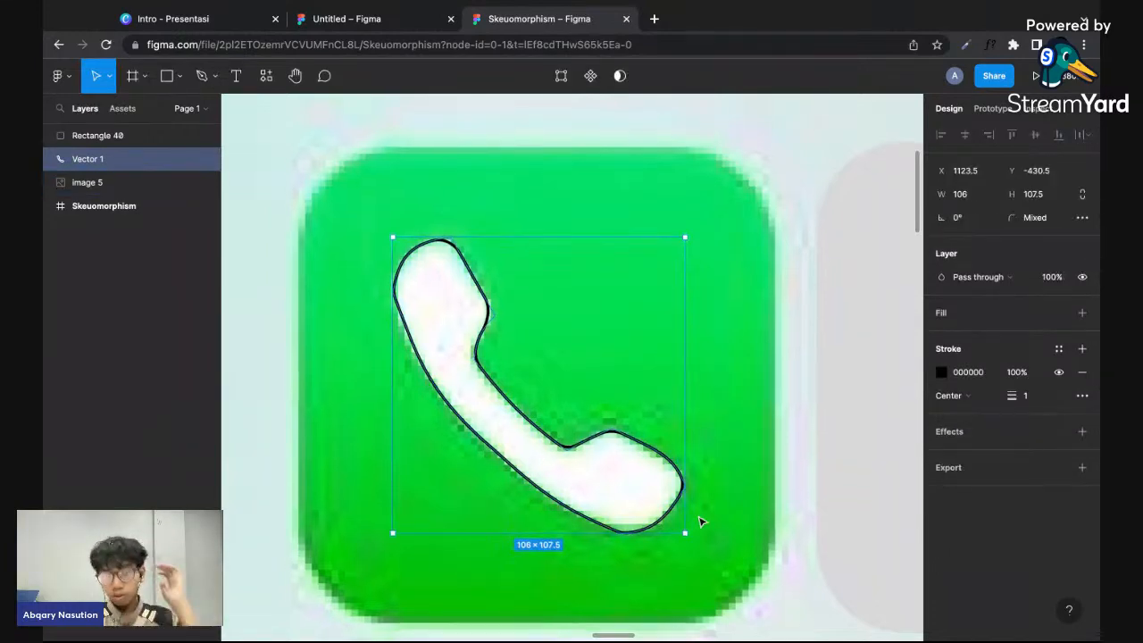
- Nudge the lowest anchor point of the mouthpiece to X 1206, Y -324.5 to fit the white handset
{"action": "scroll", "coordinate": [701, 521], "scroll_direction": "down", "scroll_amount": 5}
{"action": "left_click", "coordinate": [793, 431]}
{"action": "scroll", "coordinate": [740, 482], "scroll_direction": "up", "scroll_amount": 5}
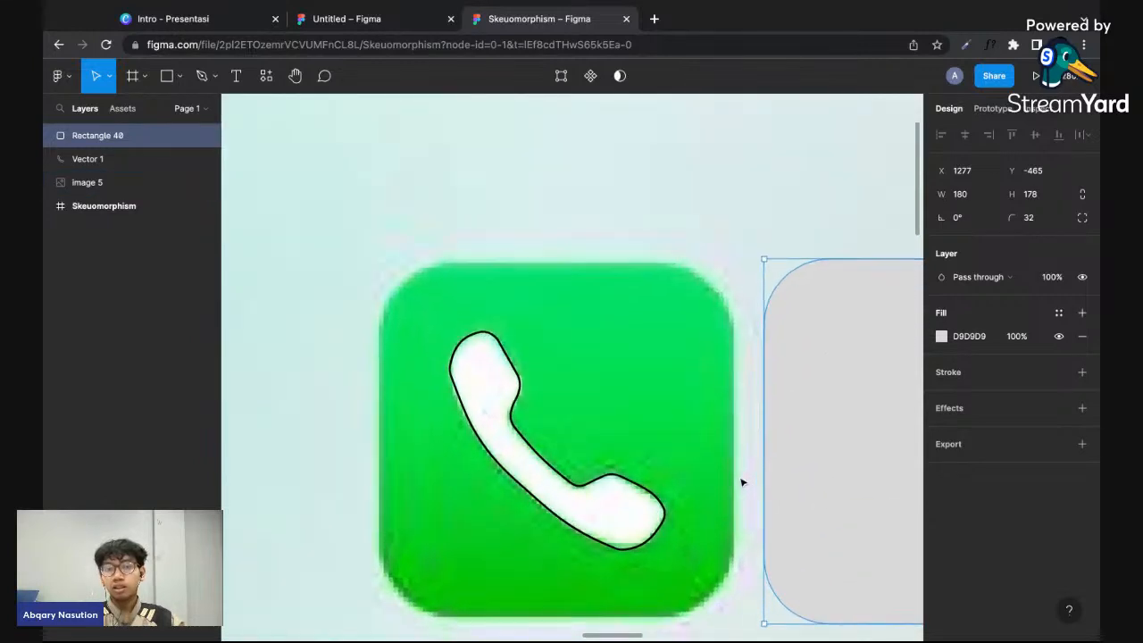
{"action": "left_click", "coordinate": [722, 510]}
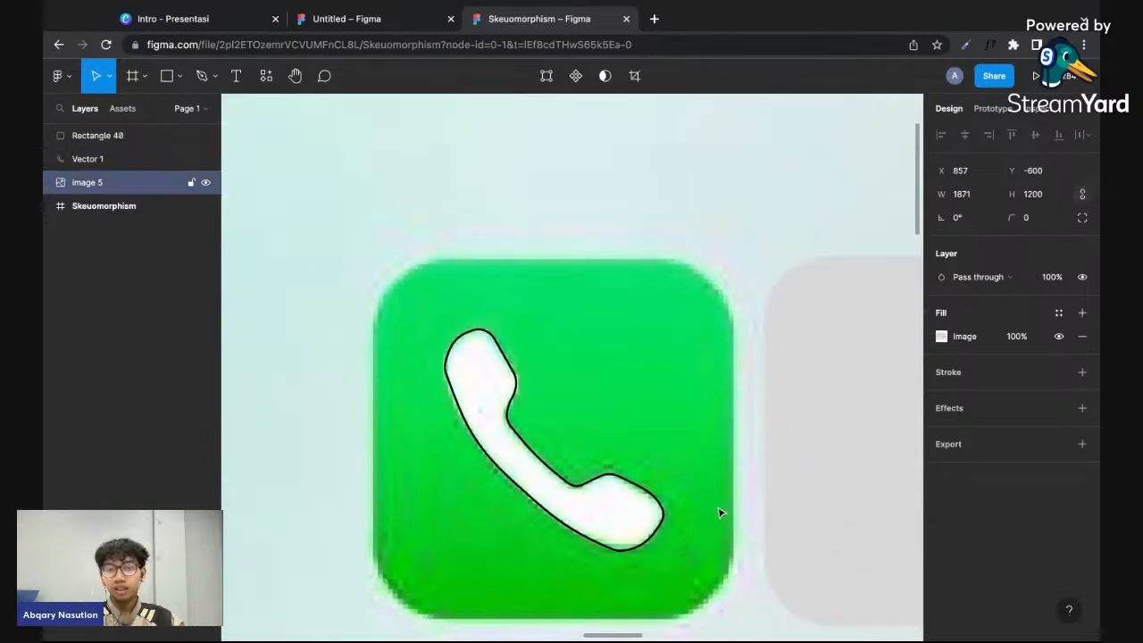
{"action": "left_click", "coordinate": [653, 545]}
{"action": "double_click", "coordinate": [650, 548]}
{"action": "scroll", "coordinate": [643, 553], "scroll_direction": "up", "scroll_amount": 2}
{"action": "left_click", "coordinate": [608, 552]}
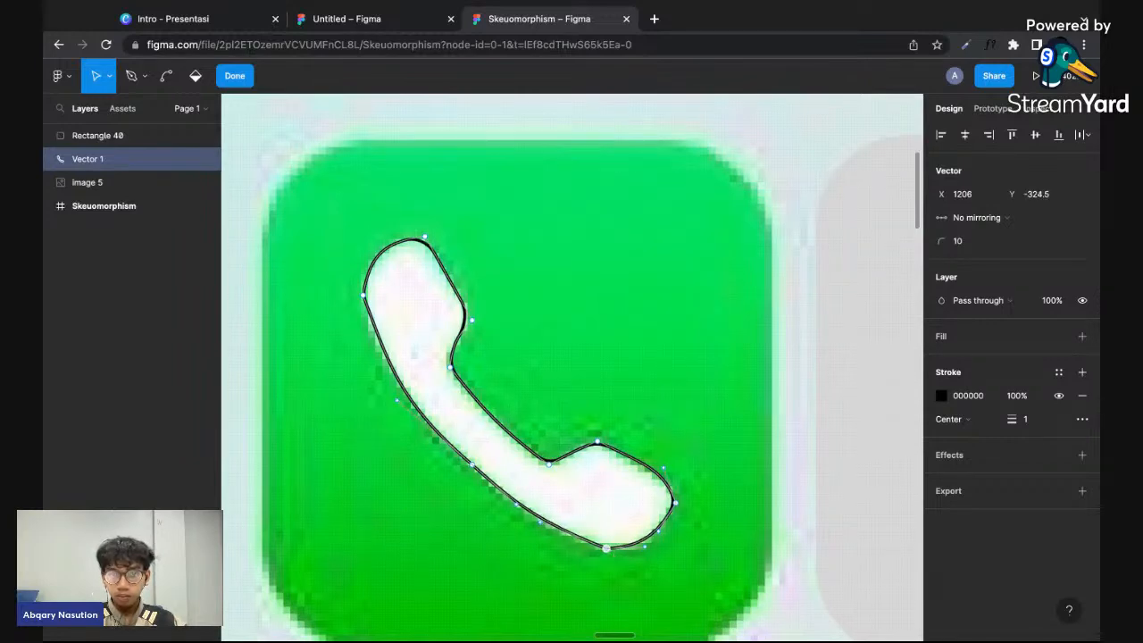
{"action": "left_click", "coordinate": [582, 570]}
{"action": "left_click", "coordinate": [583, 569]}
- Move the grey rounded rectangle horizontally back over the green phone icon, to X 1087
{"action": "scroll", "coordinate": [725, 530], "scroll_direction": "down", "scroll_amount": 3}
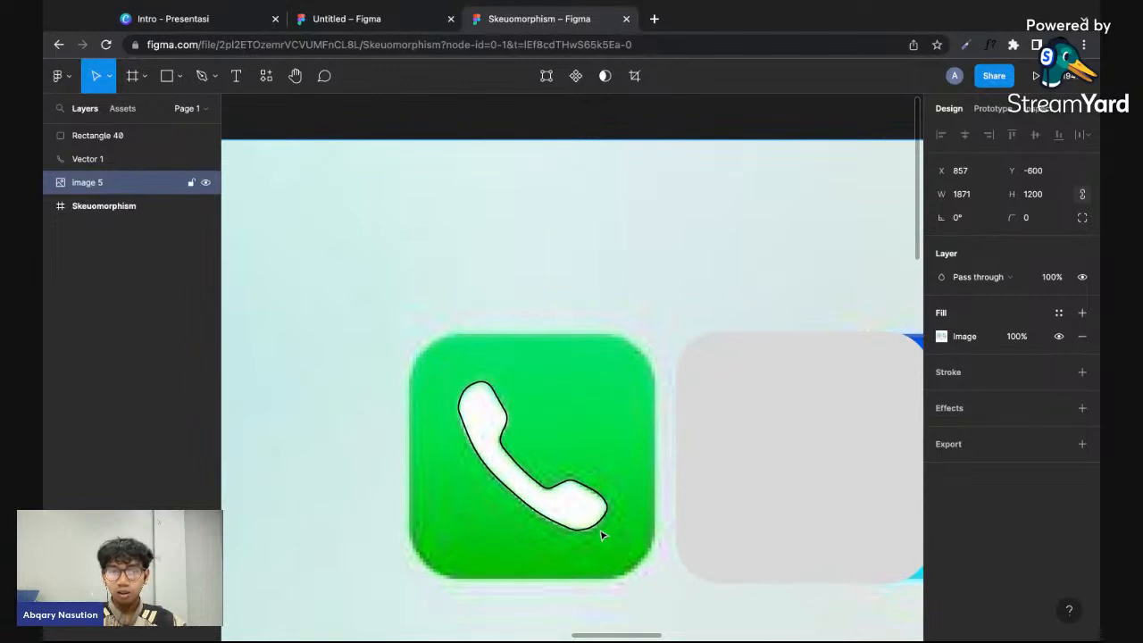
{"action": "scroll", "coordinate": [604, 536], "scroll_direction": "down", "scroll_amount": 2}
{"action": "left_click", "coordinate": [765, 430]}
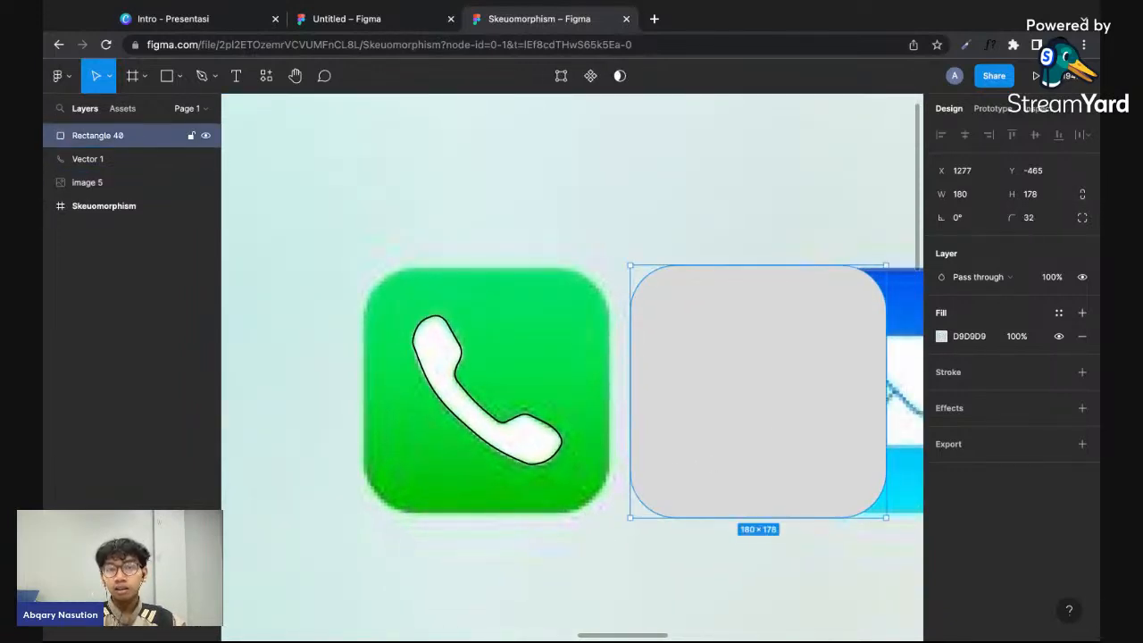
{"action": "left_click_drag", "start_coordinate": [810, 411], "coordinate": [539, 411]}
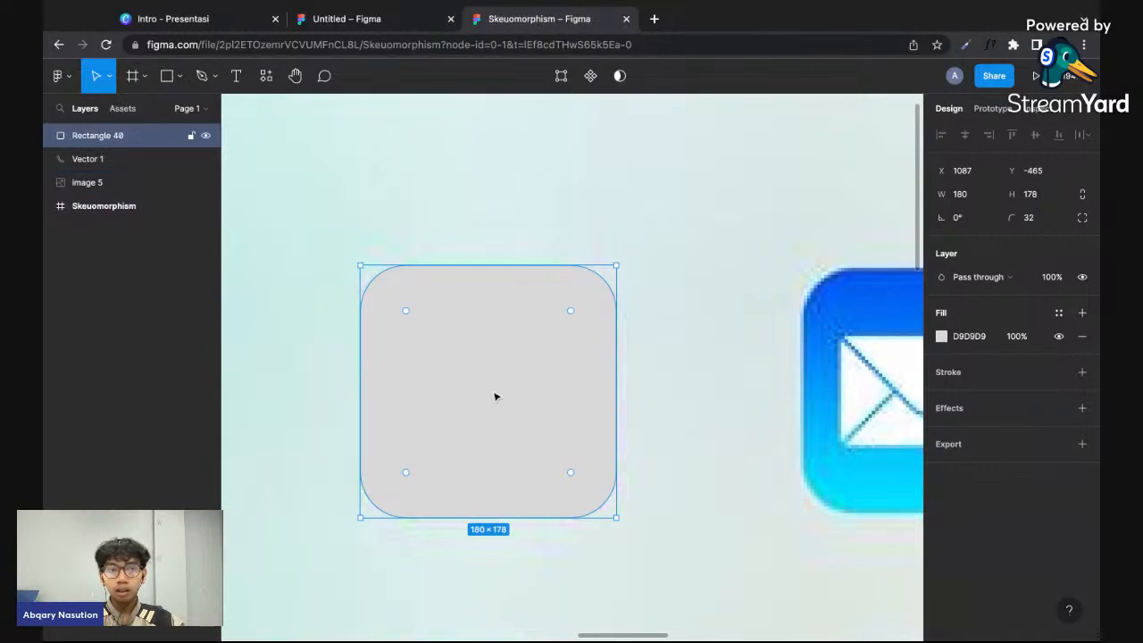
- Bring the handset vector to the front so it lies above the grey rounded rectangle
{"action": "left_click", "coordinate": [678, 446]}
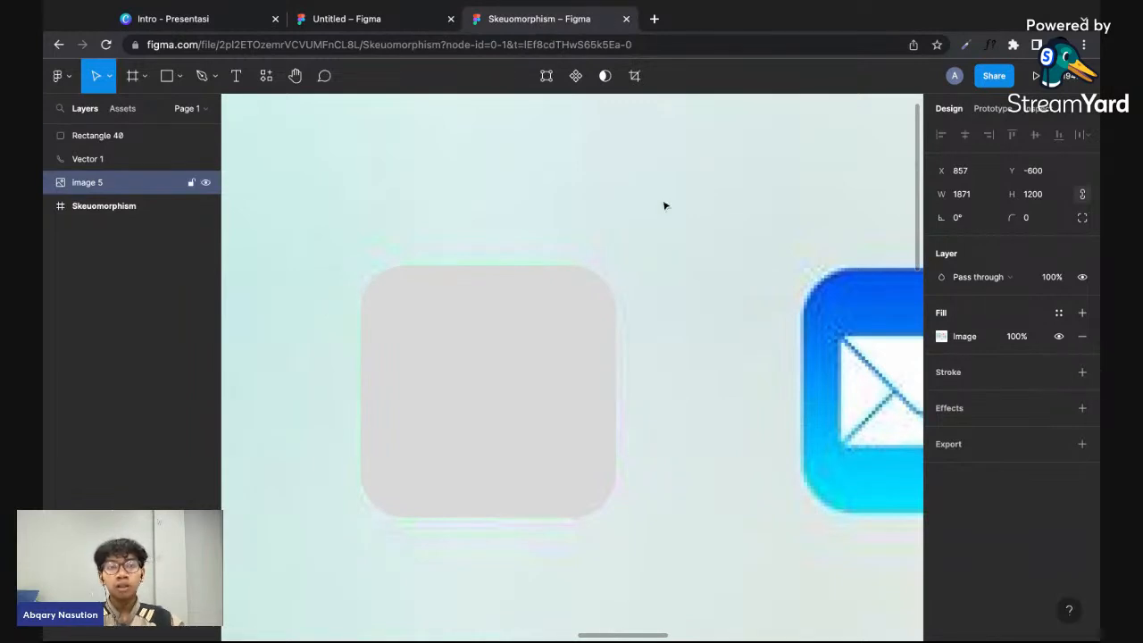
{"action": "left_click", "coordinate": [75, 158]}
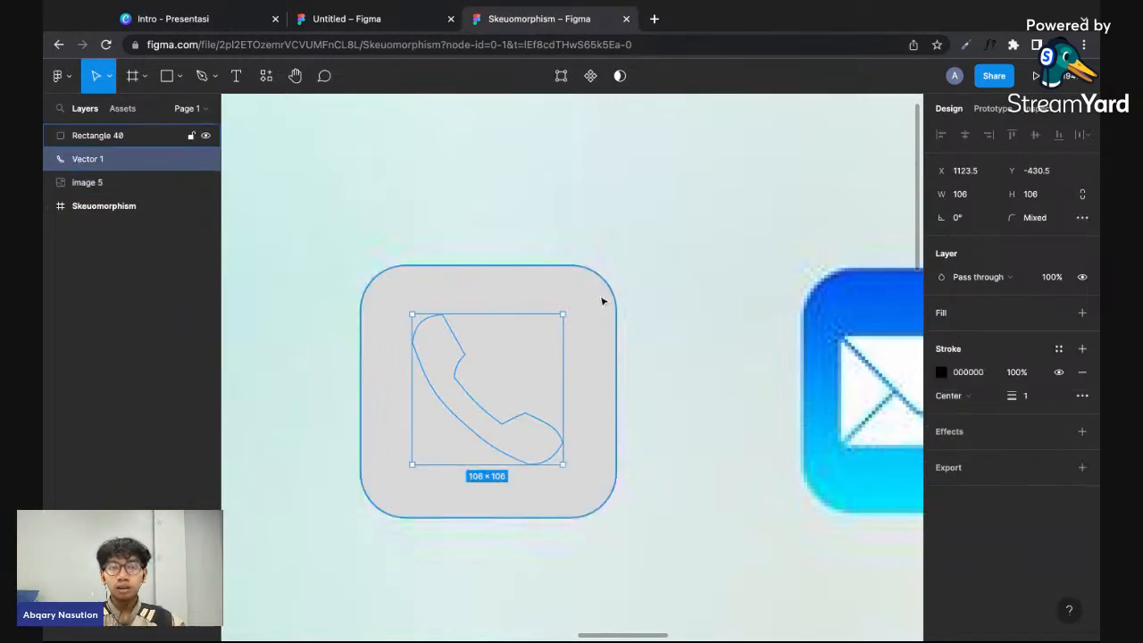
{"action": "left_click", "coordinate": [467, 351]}
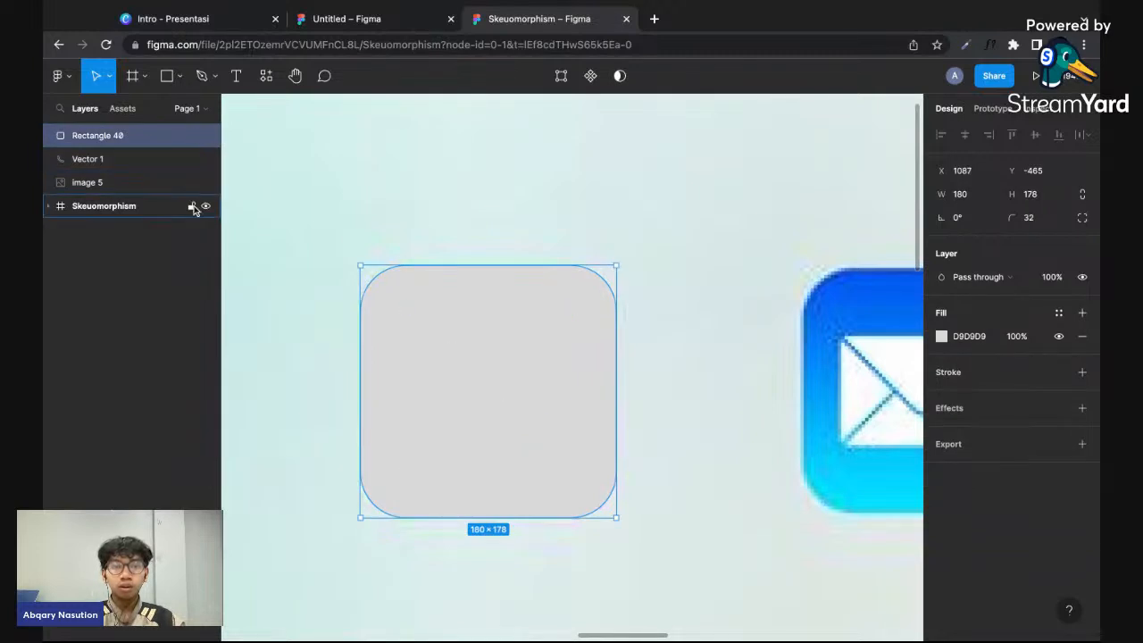
{"action": "left_click", "coordinate": [130, 159]}
{"action": "right_click", "coordinate": [129, 161]}
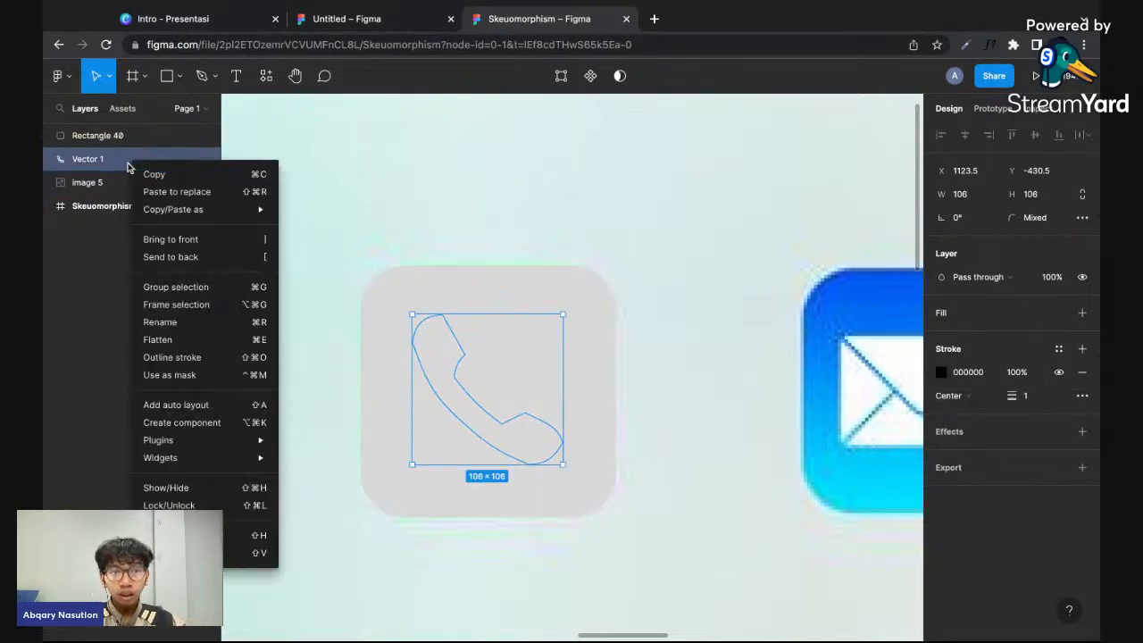
{"action": "key", "text": "Escape"}
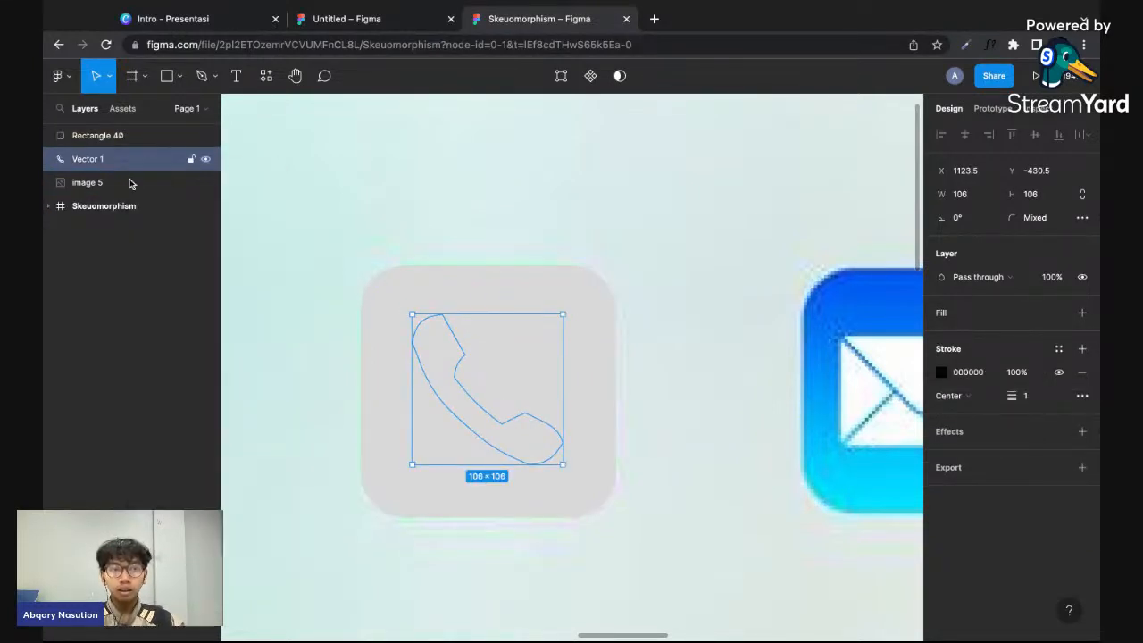
{"action": "right_click", "coordinate": [91, 168]}
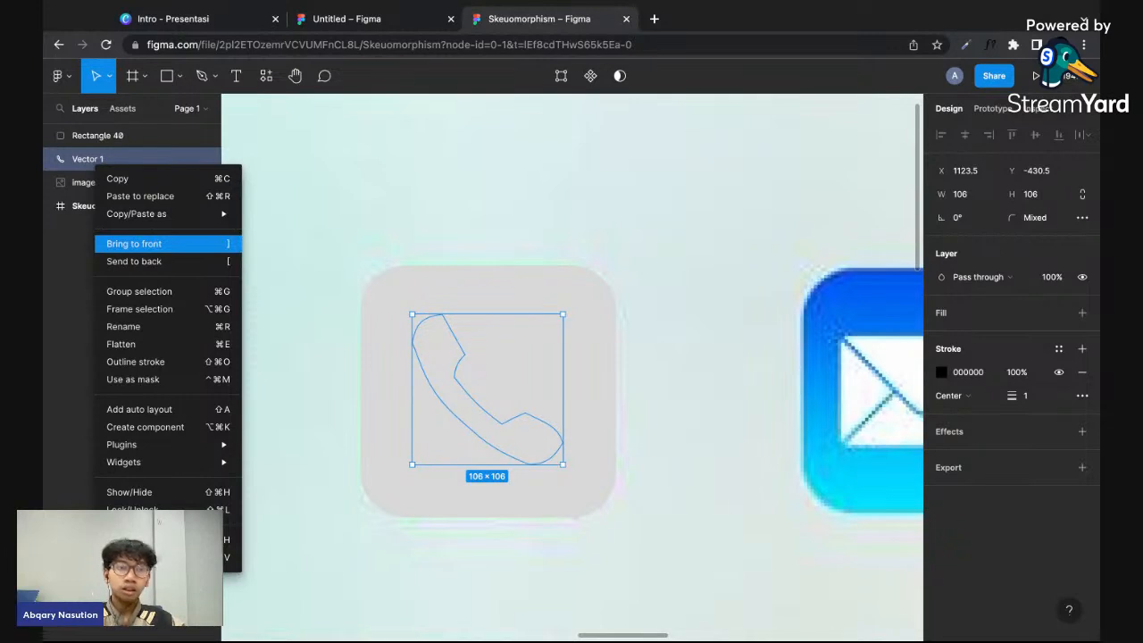
{"action": "left_click", "coordinate": [232, 243]}
{"action": "left_click", "coordinate": [331, 342]}
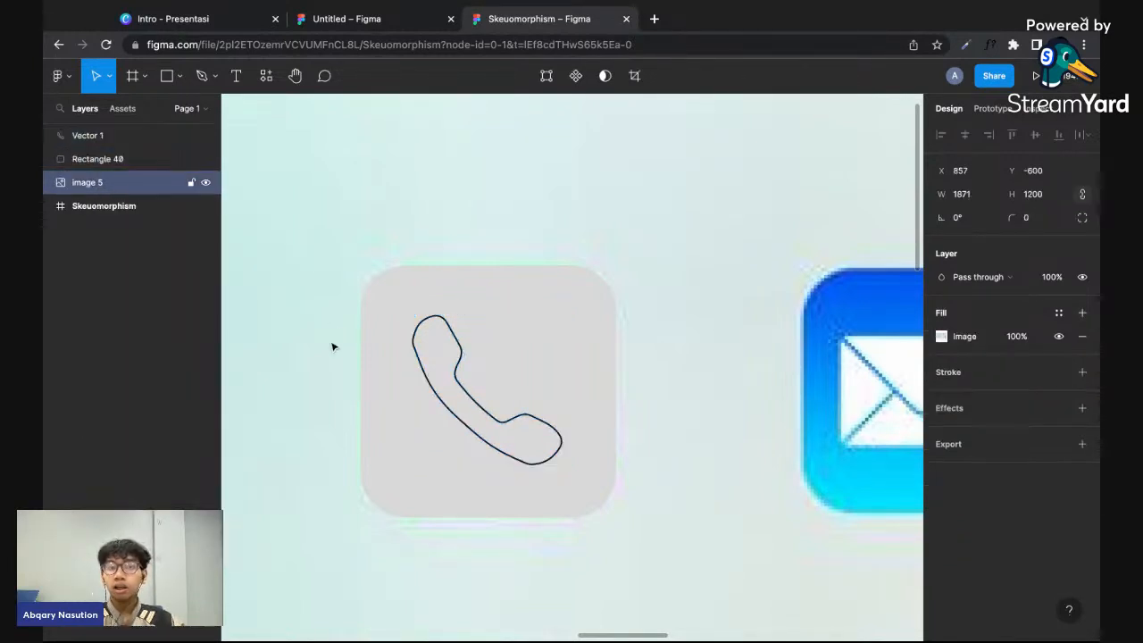
- Add a solid white FFFFFF fill to the handset vector
{"action": "left_click", "coordinate": [514, 431]}
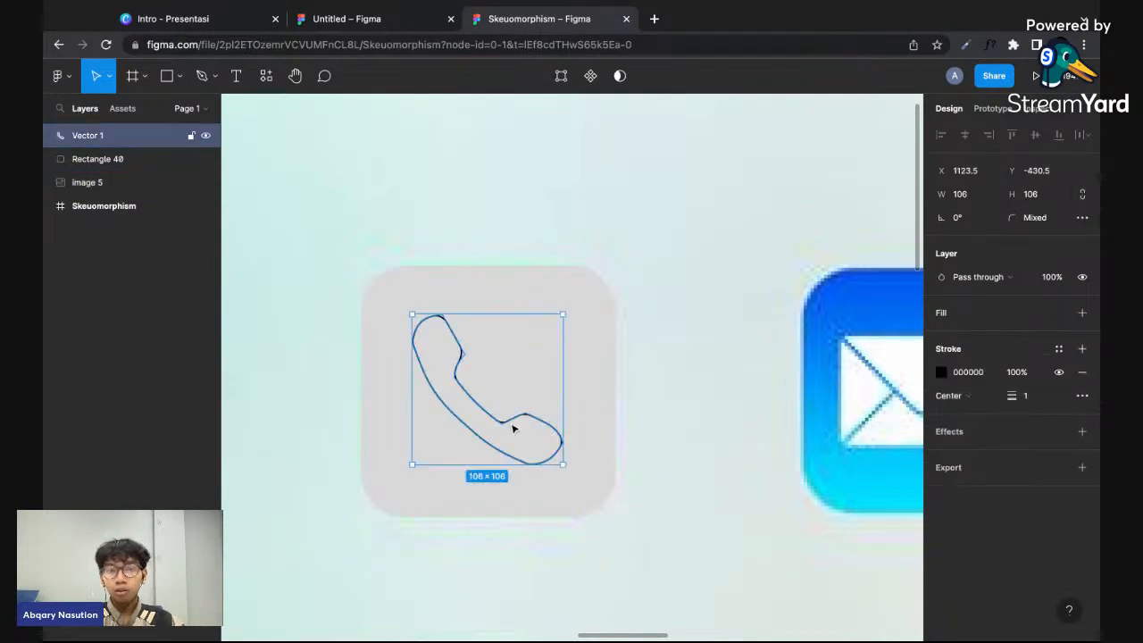
{"action": "left_click", "coordinate": [1081, 312]}
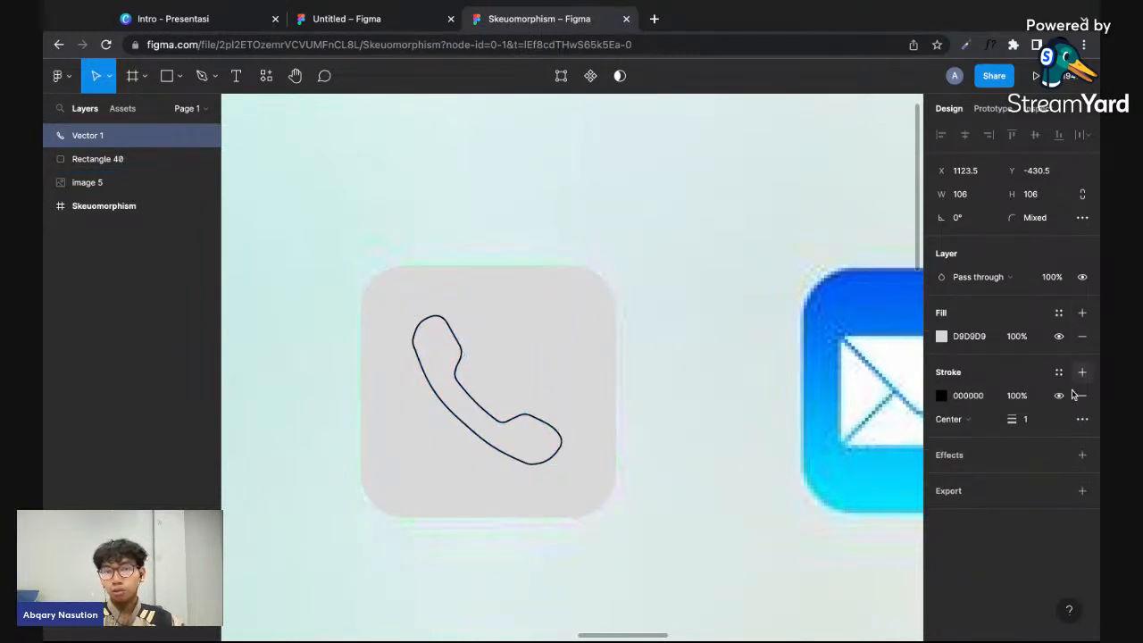
{"action": "left_click", "coordinate": [975, 336]}
{"action": "left_click", "coordinate": [942, 337]}
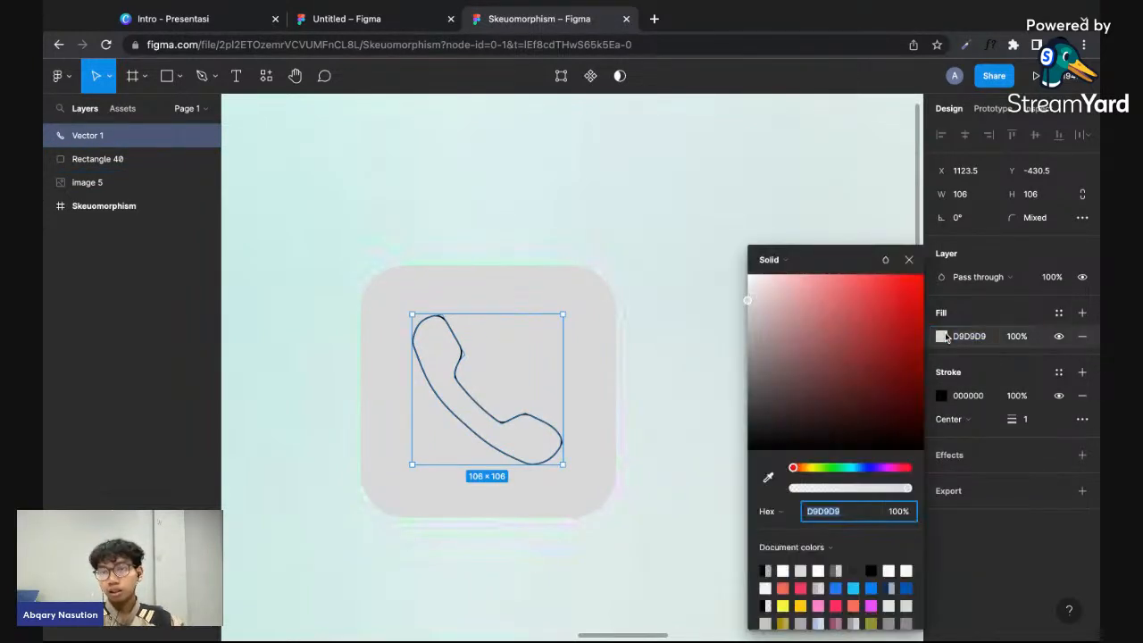
{"action": "left_click", "coordinate": [750, 294]}
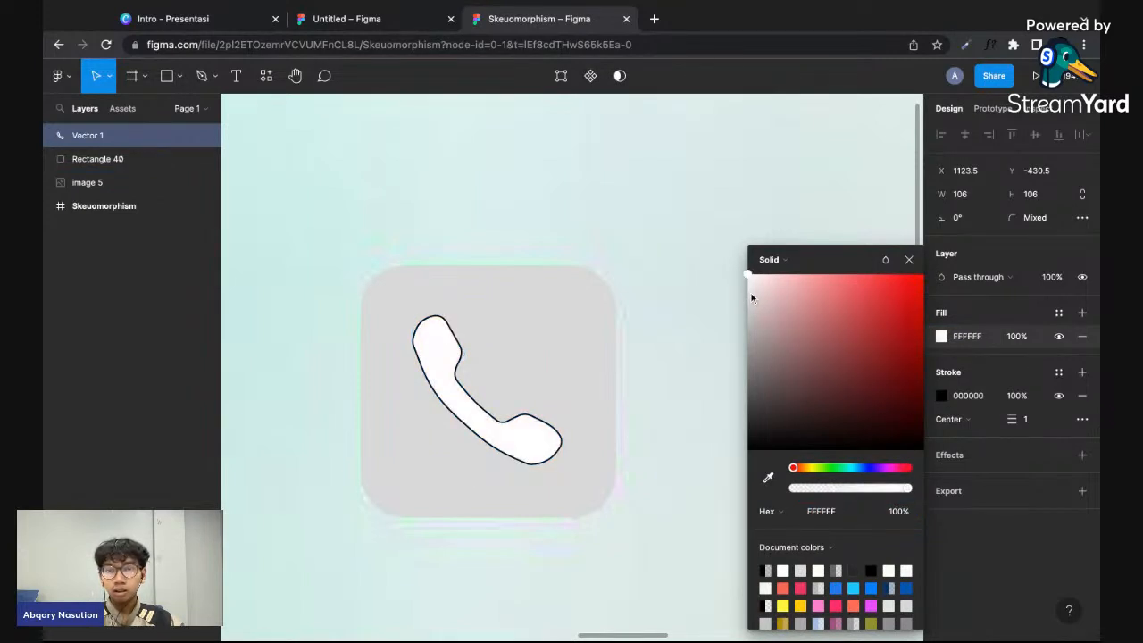
{"action": "left_click", "coordinate": [909, 260]}
{"action": "left_click", "coordinate": [972, 341]}
{"action": "type", "text": "FFF"}
{"action": "key", "text": "Return"}
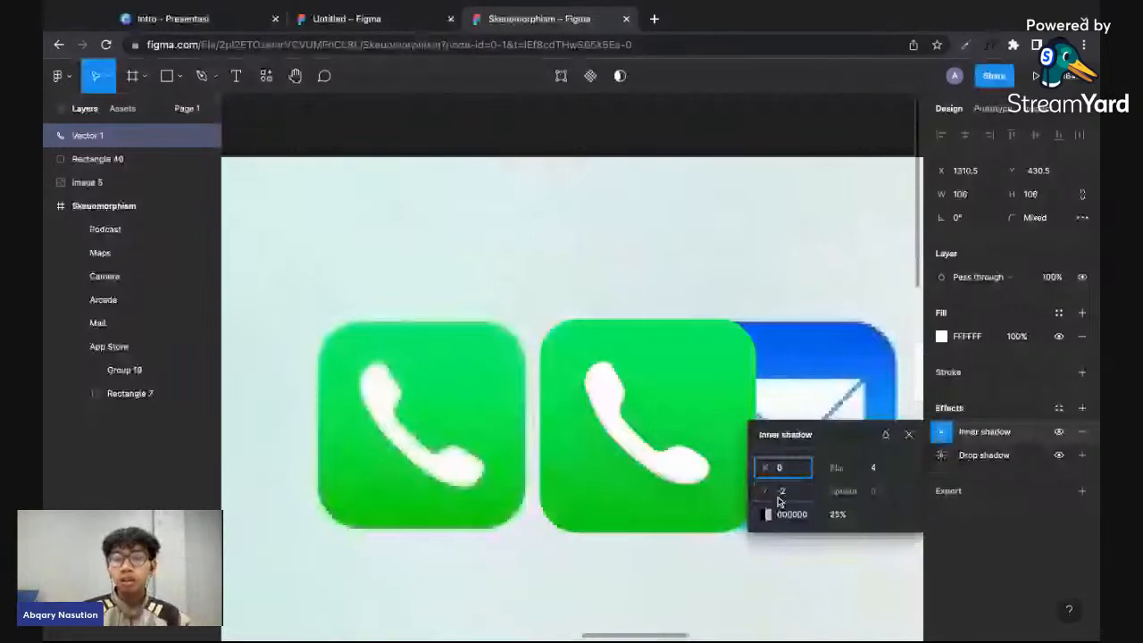
- Set the Y offset of the handset's inner shadow to -3
{"action": "left_click_drag", "start_coordinate": [779, 502], "coordinate": [855, 502]}
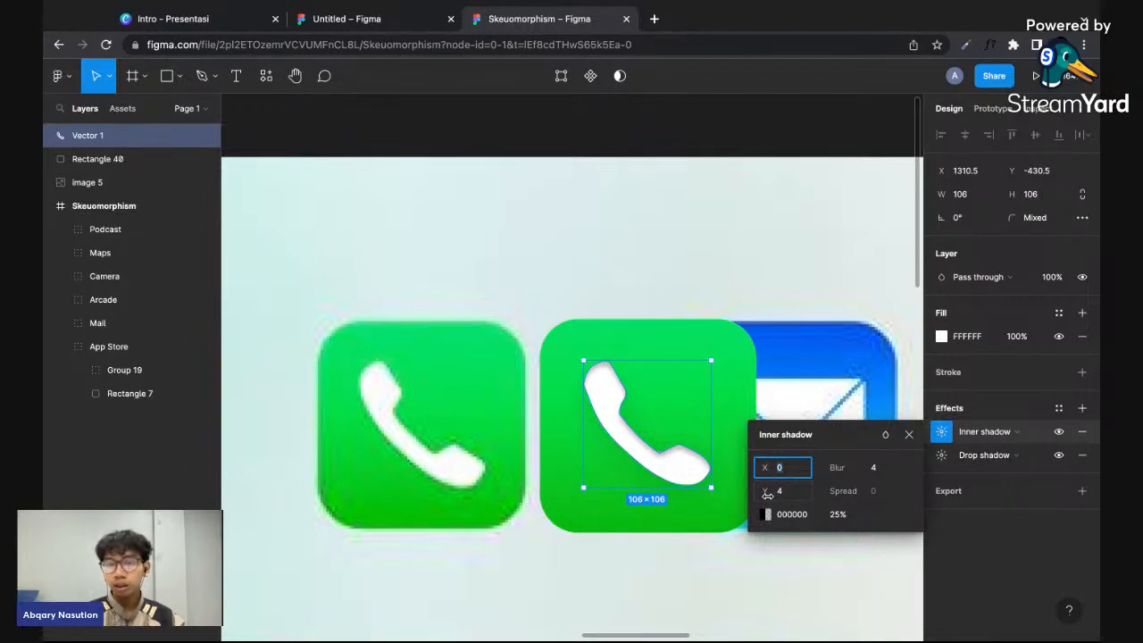
{"action": "left_click_drag", "start_coordinate": [766, 493], "coordinate": [758, 497]}
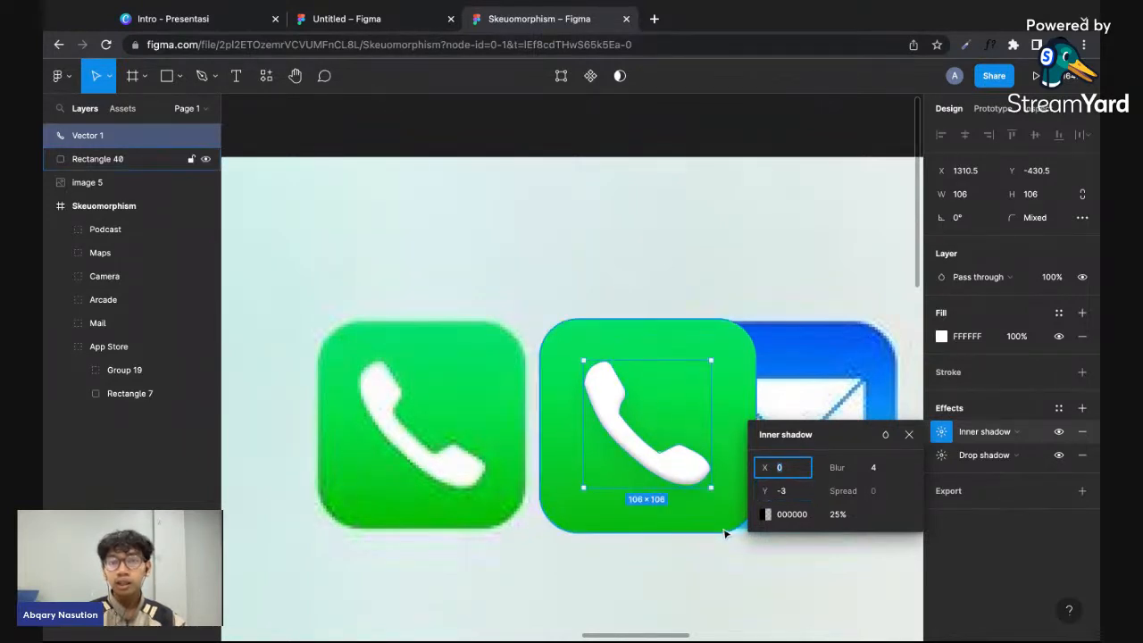
{"action": "left_click", "coordinate": [688, 571]}
{"action": "scroll", "coordinate": [688, 571], "scroll_direction": "down", "scroll_amount": 2}
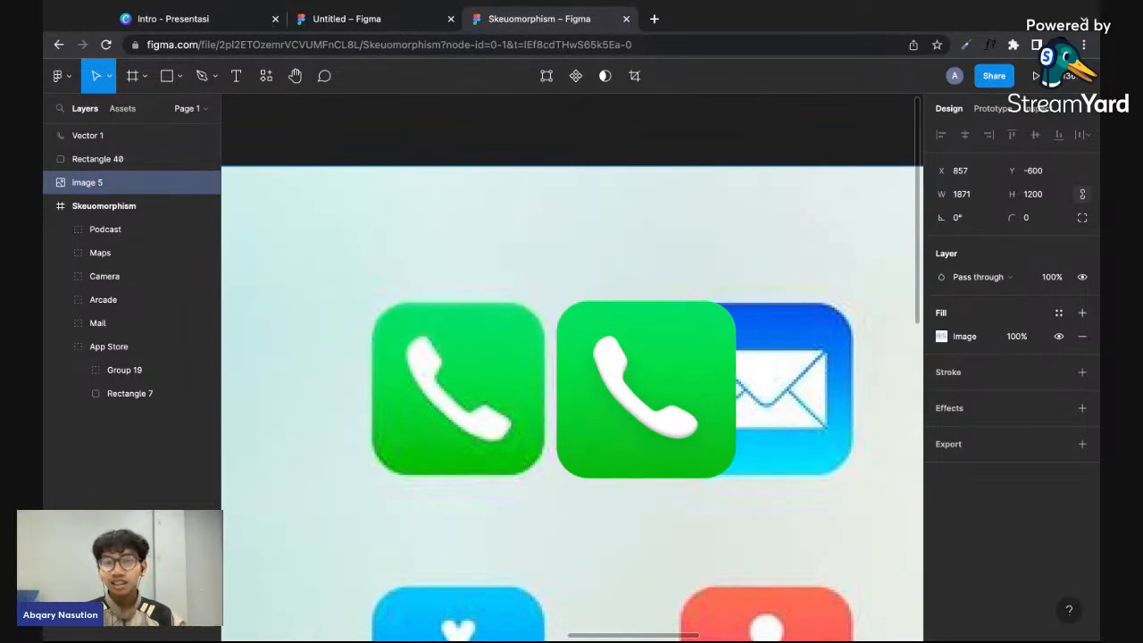
- Compare the handset with its inner shadow hidden and shown, and check the shaded edge up close
{"action": "left_click", "coordinate": [684, 436]}
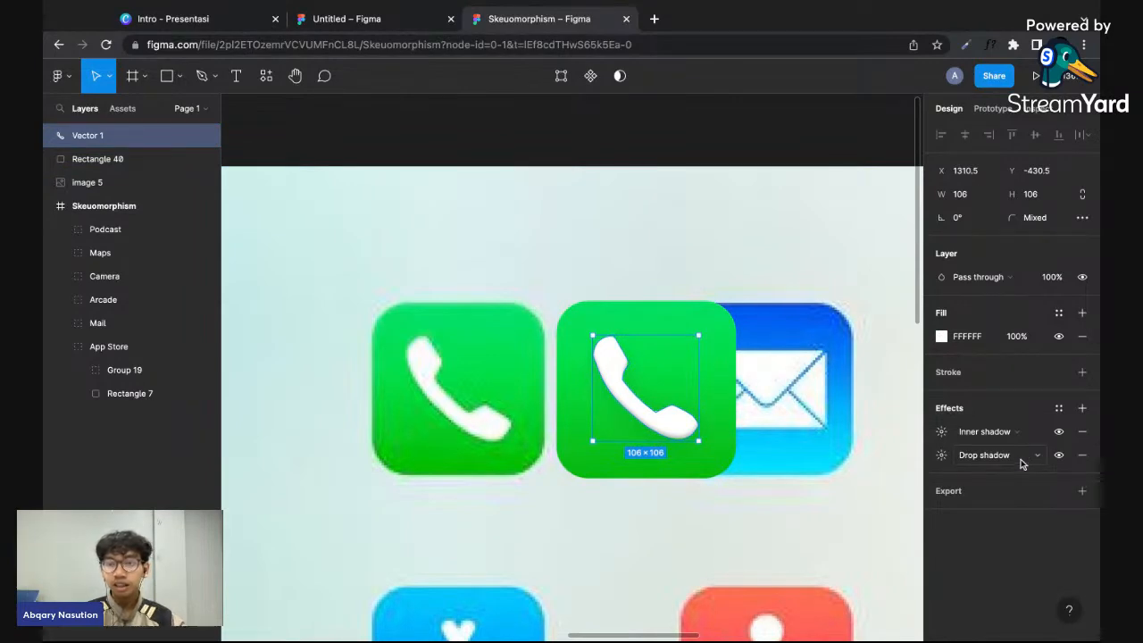
{"action": "left_click", "coordinate": [775, 377]}
{"action": "left_click", "coordinate": [696, 420]}
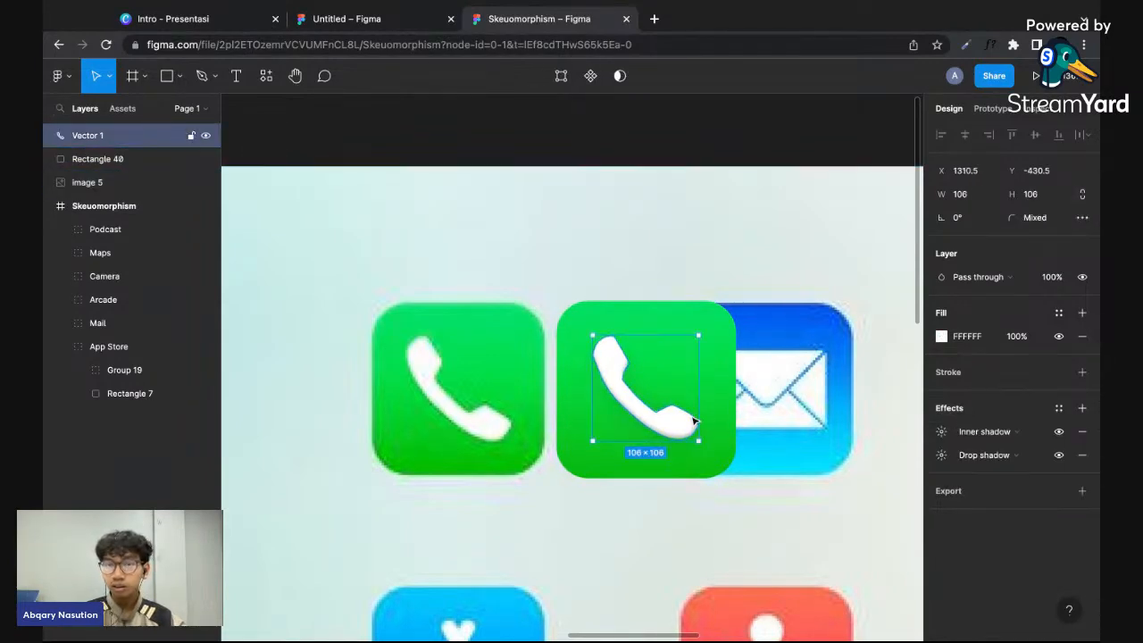
{"action": "left_click", "coordinate": [1058, 432]}
{"action": "left_click", "coordinate": [1057, 433]}
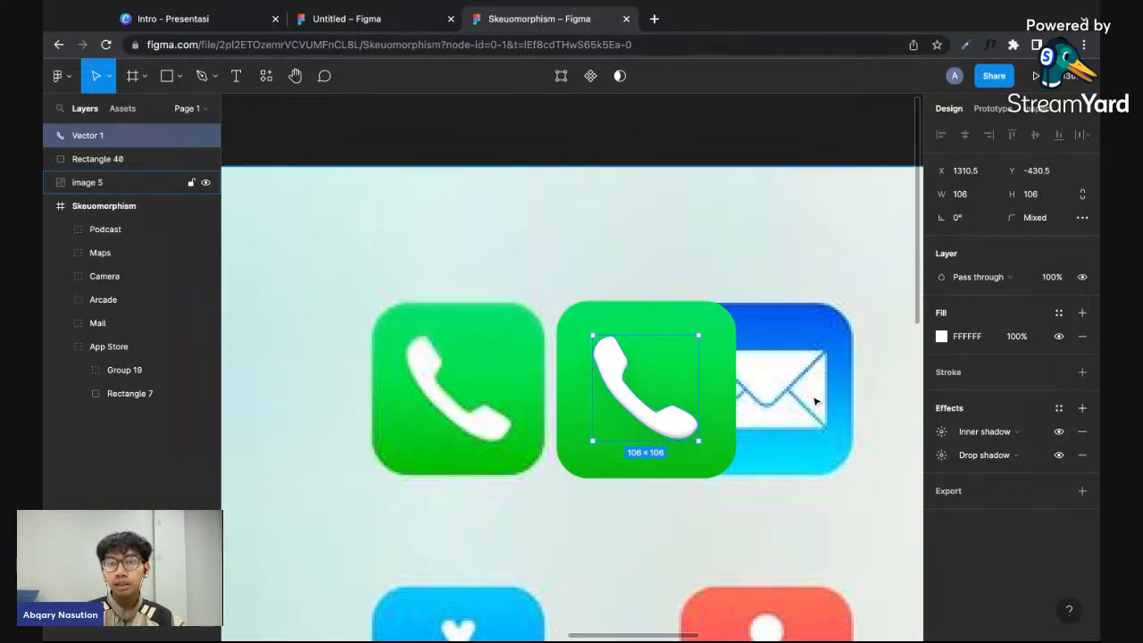
{"action": "scroll", "coordinate": [814, 401], "scroll_direction": "up", "scroll_amount": 2}
{"action": "scroll", "coordinate": [814, 400], "scroll_direction": "up", "scroll_amount": 1}
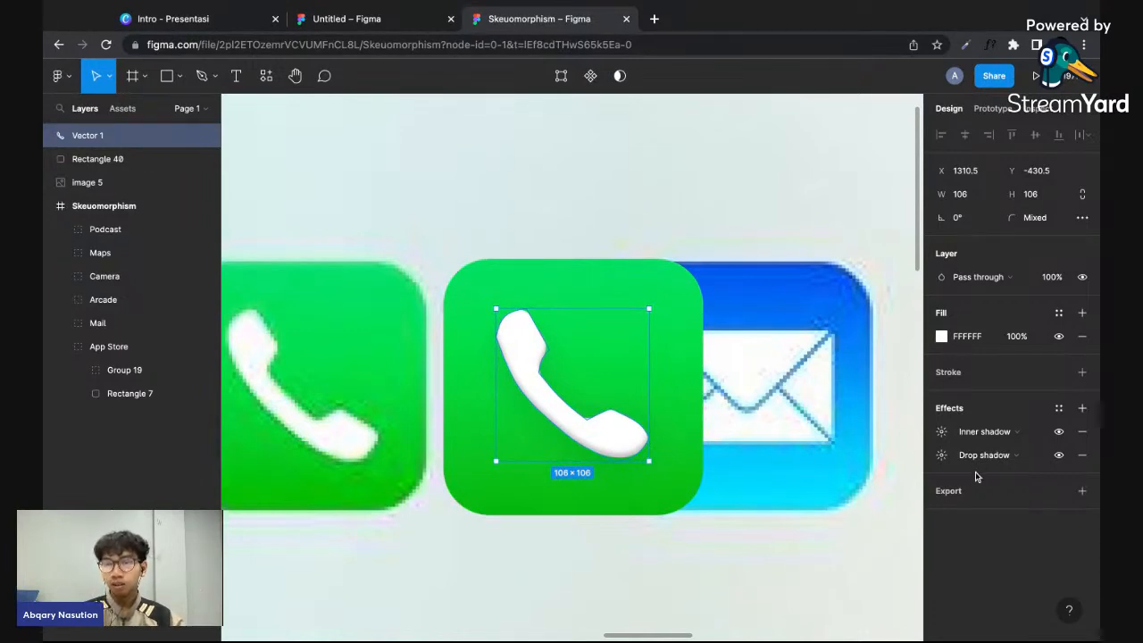
{"action": "left_click", "coordinate": [943, 433]}
{"action": "left_click", "coordinate": [944, 434]}
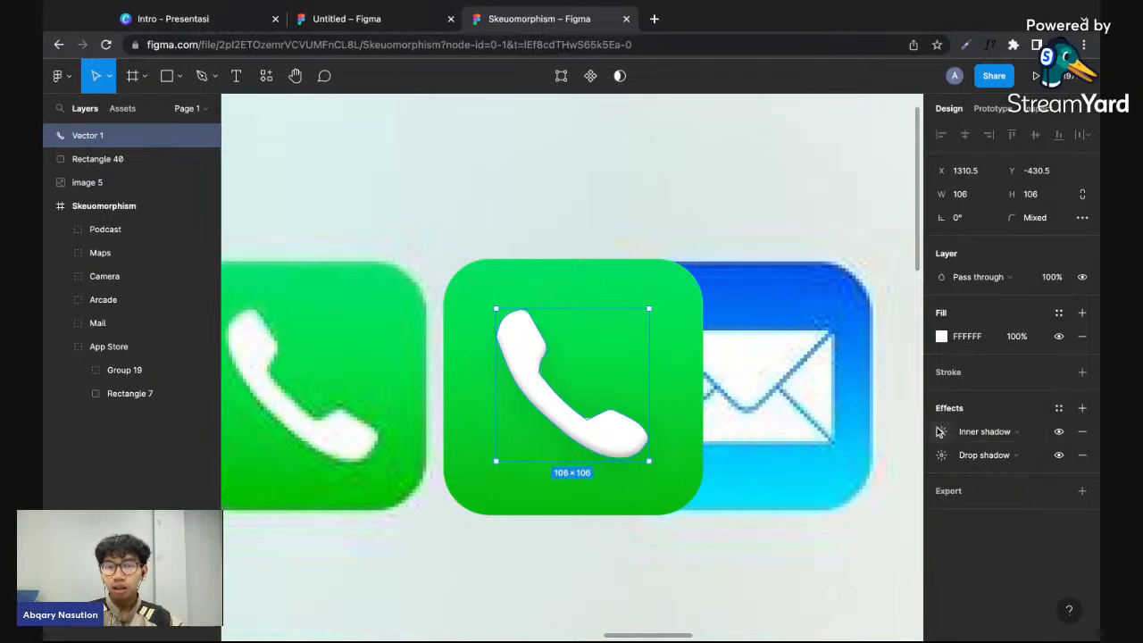
- Round the leftmost anchor point of the handset's earpiece with a corner radius of about 76
{"action": "key", "text": "Return"}
{"action": "left_click", "coordinate": [499, 337]}
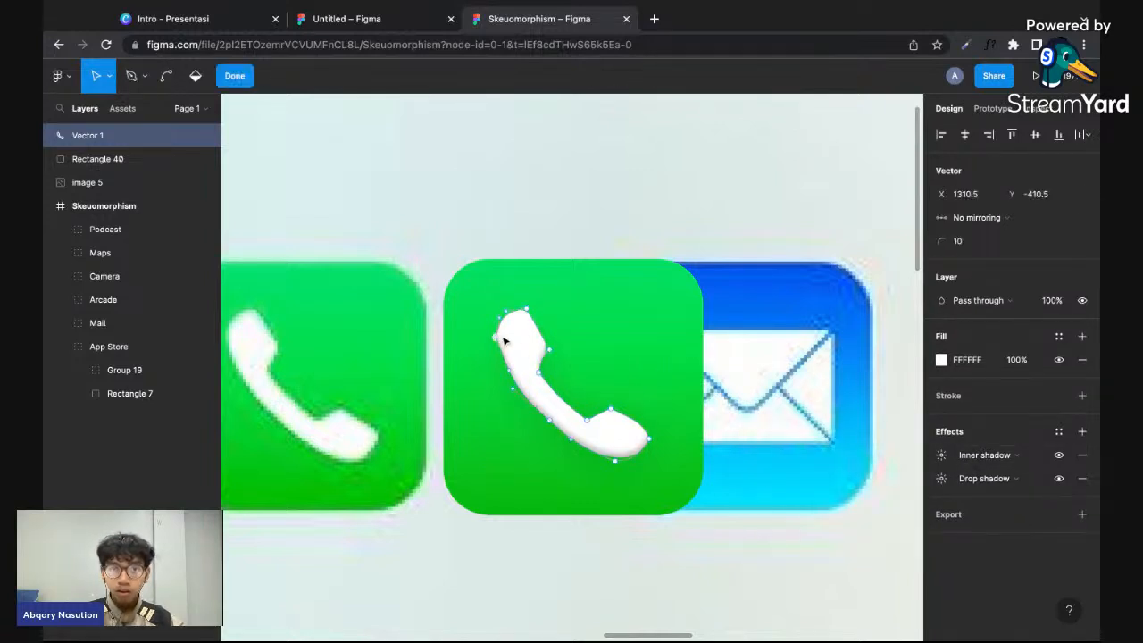
{"action": "left_click_drag", "start_coordinate": [943, 242], "coordinate": [1051, 242]}
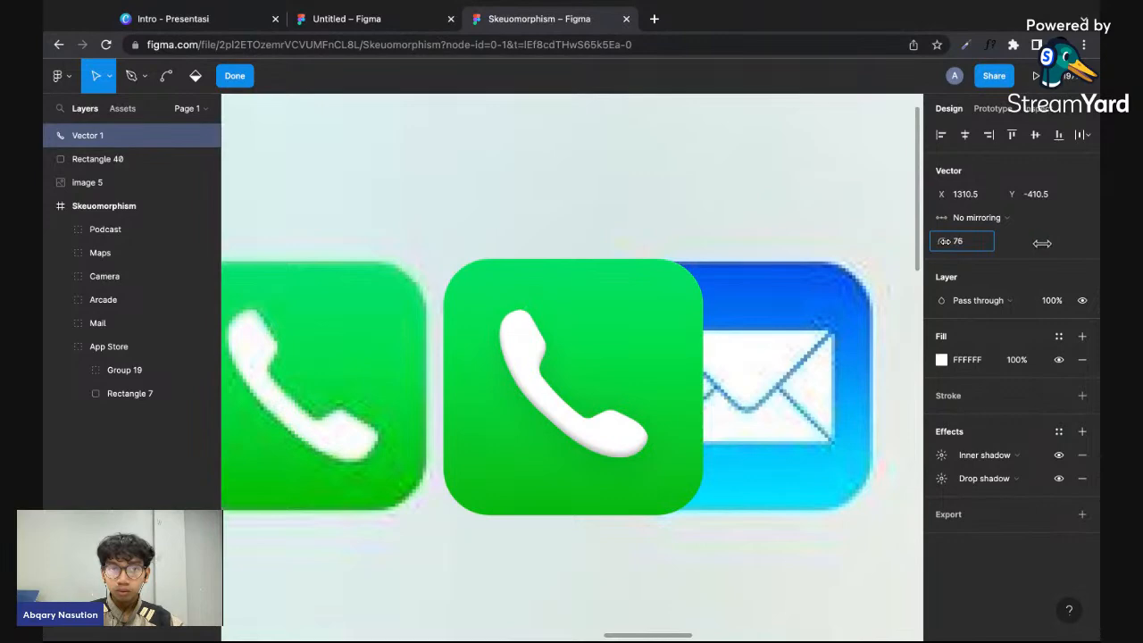
{"action": "left_click", "coordinate": [701, 357]}
{"action": "left_click", "coordinate": [778, 373]}
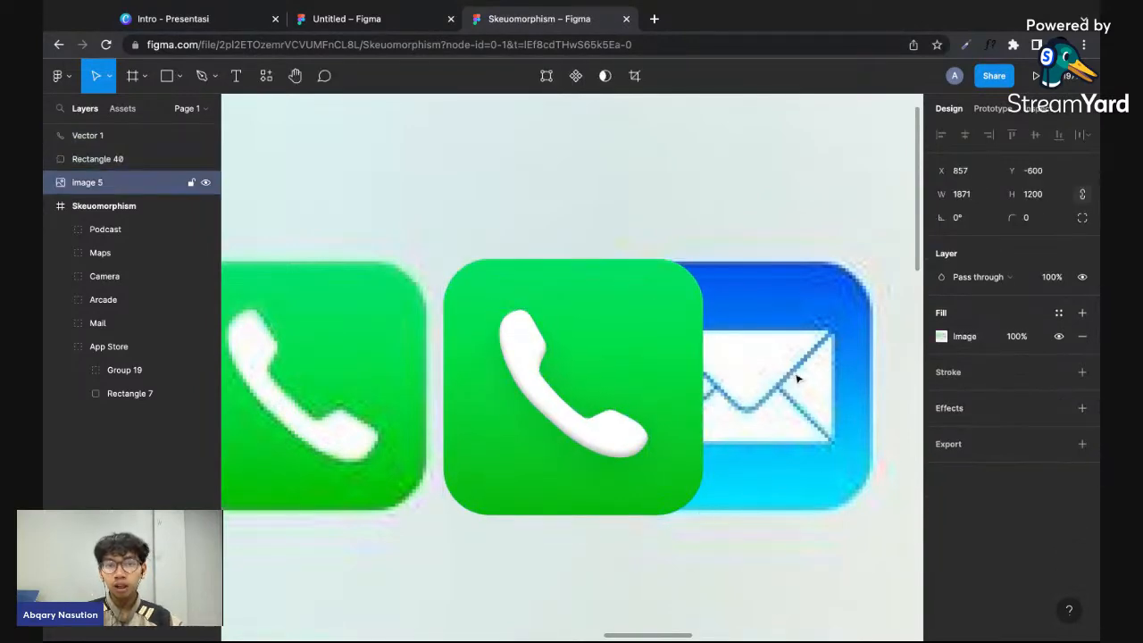
{"action": "scroll", "coordinate": [795, 377], "scroll_direction": "down", "scroll_amount": 3}
{"action": "scroll", "coordinate": [797, 378], "scroll_direction": "up", "scroll_amount": 2}
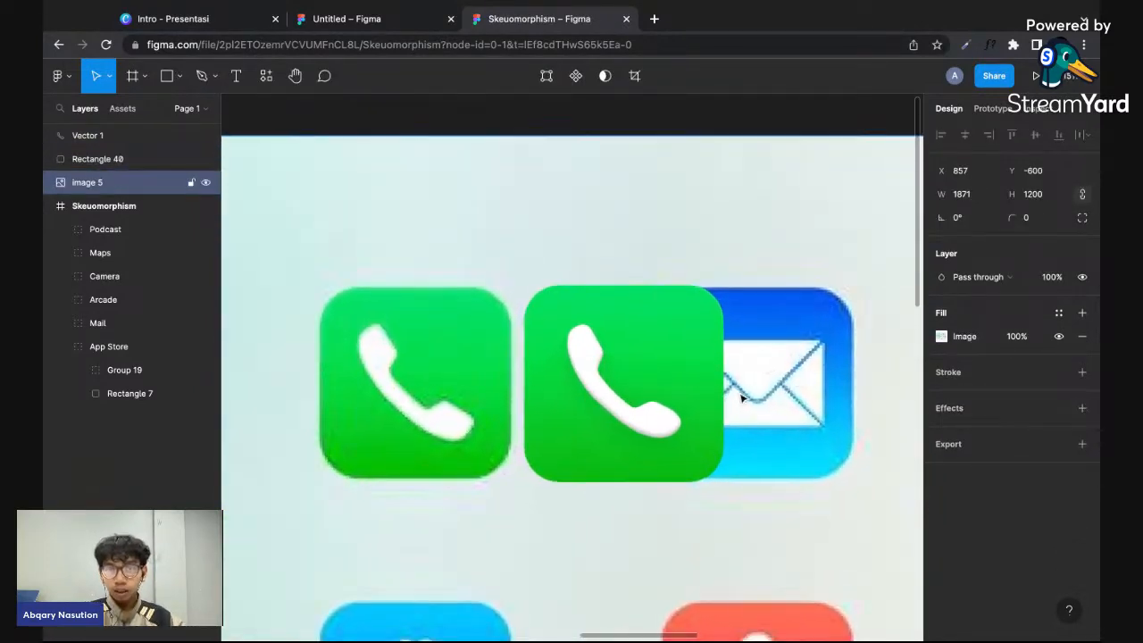
- Add a second inner shadow to the handset and set its Y offset to 0
{"action": "left_click", "coordinate": [658, 416]}
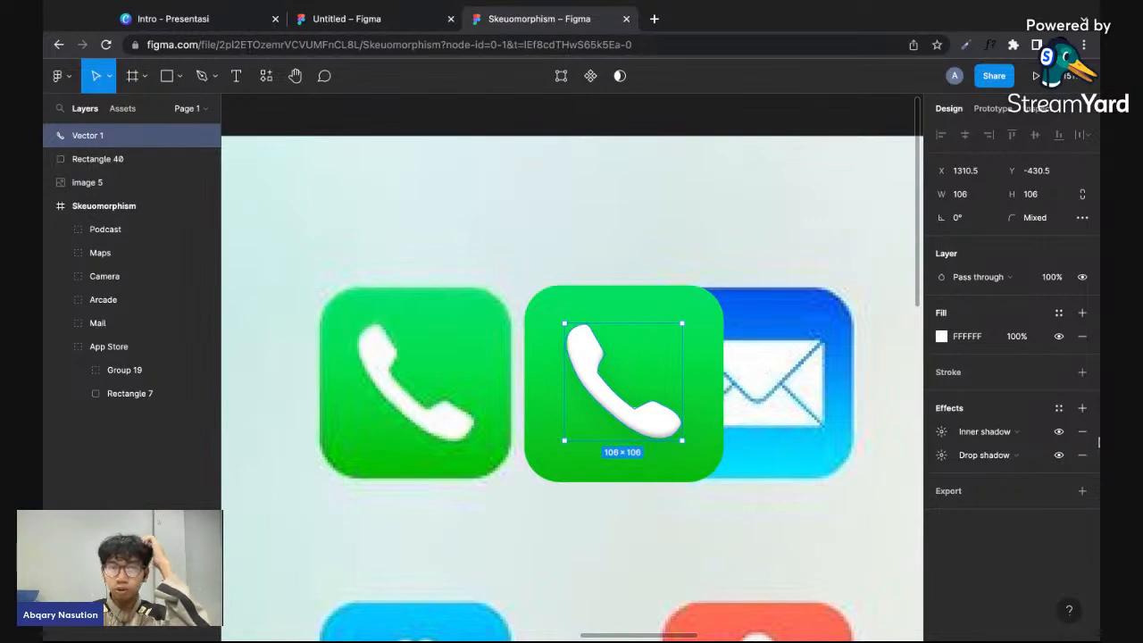
{"action": "left_click", "coordinate": [1080, 408]}
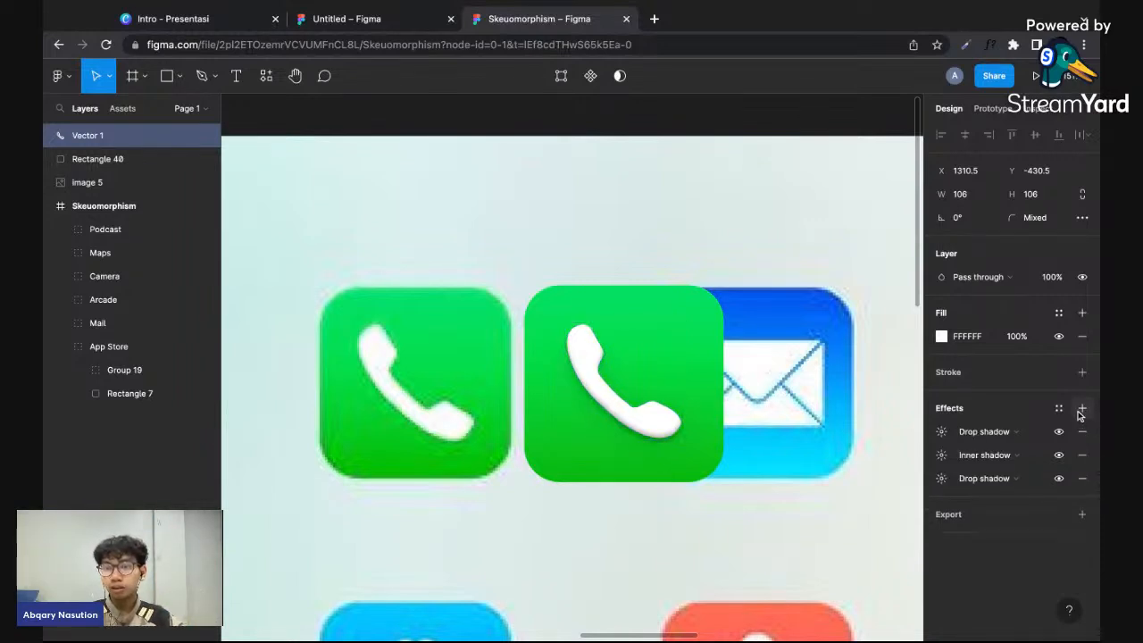
{"action": "left_click", "coordinate": [975, 434]}
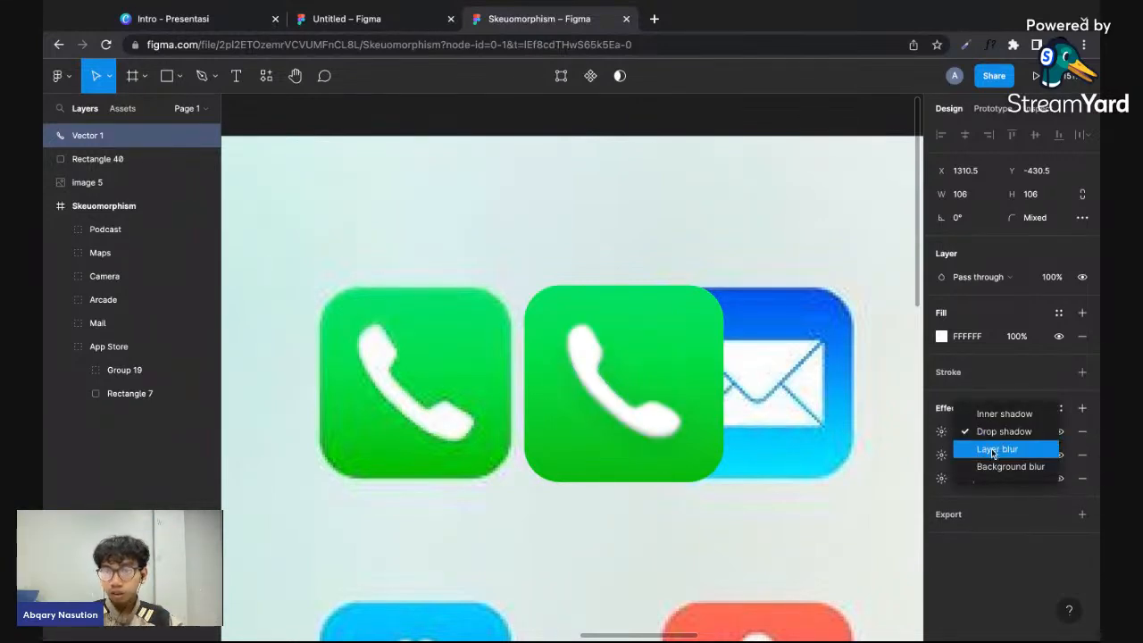
{"action": "left_click", "coordinate": [1015, 416]}
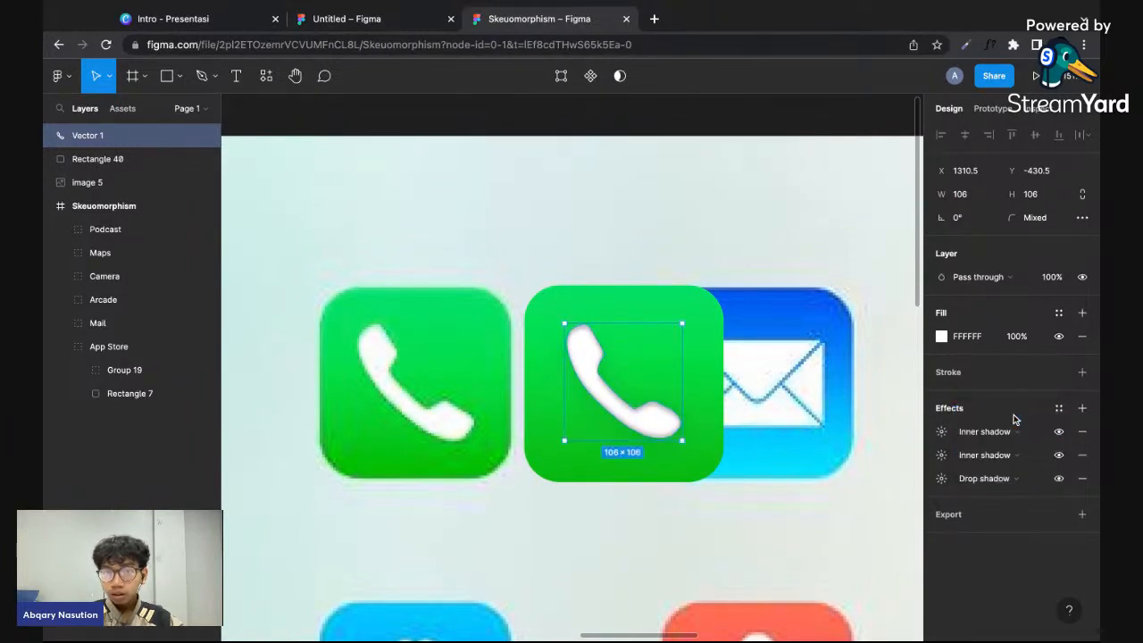
{"action": "left_click", "coordinate": [942, 433]}
{"action": "left_click", "coordinate": [785, 497]}
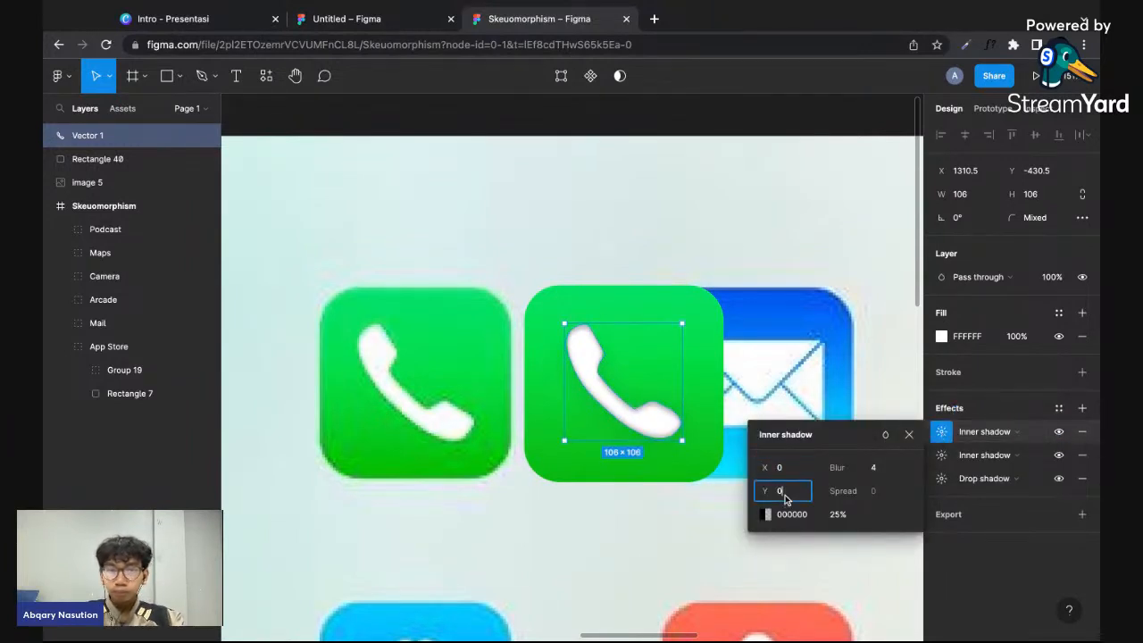
{"action": "left_click", "coordinate": [773, 386]}
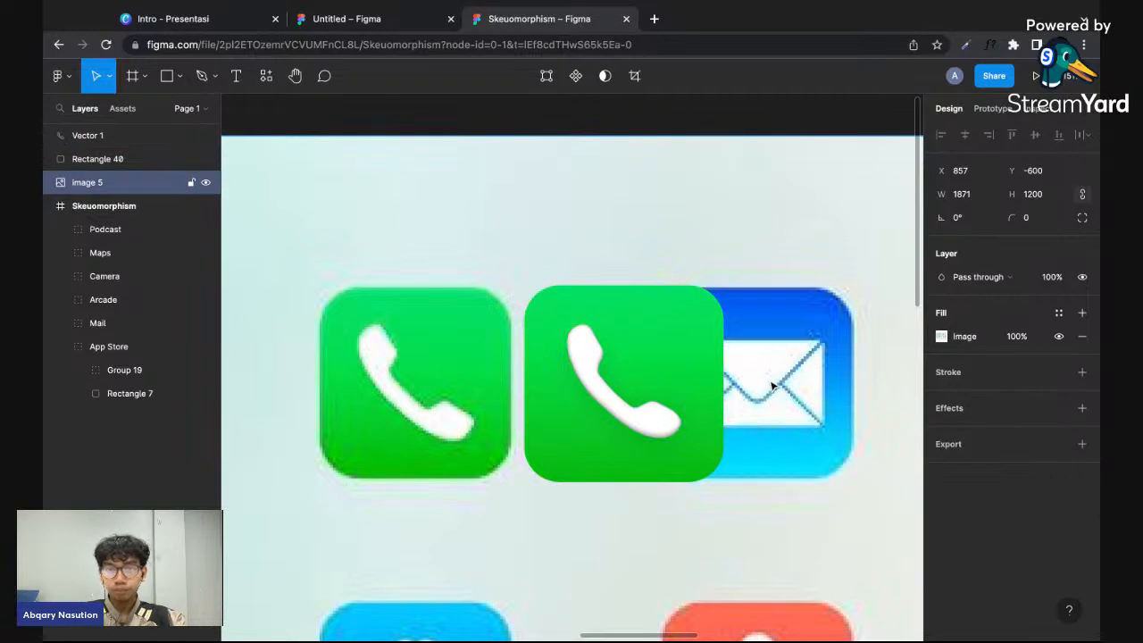
- Set the blur of the handset's newly added inner shadow to 9
{"action": "left_click", "coordinate": [676, 438]}
{"action": "left_click", "coordinate": [941, 431]}
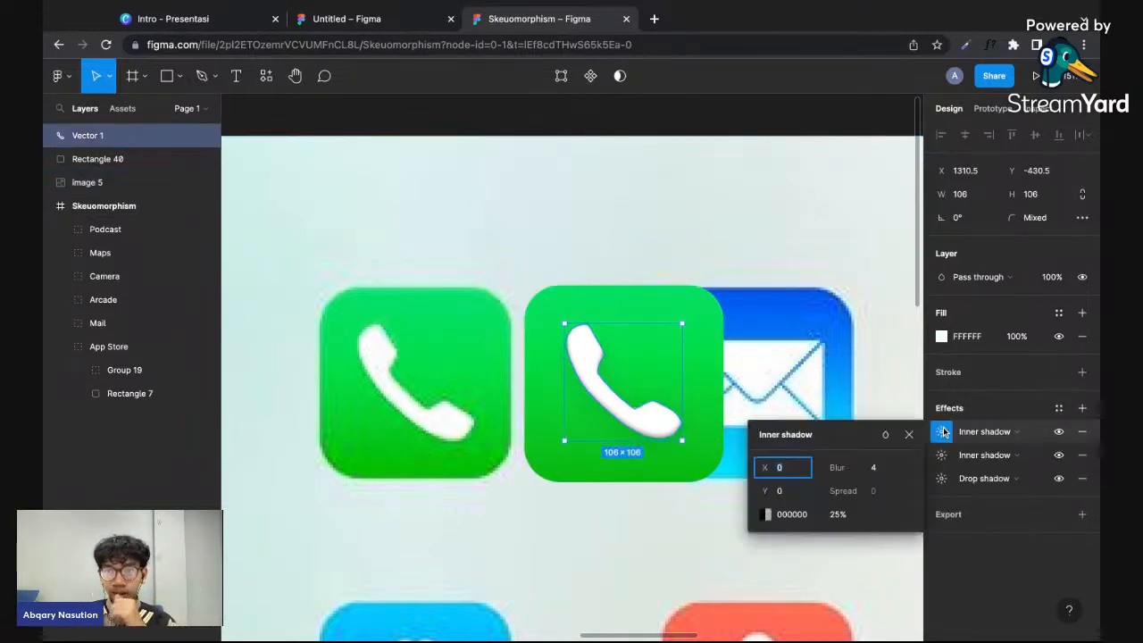
{"action": "left_click_drag", "start_coordinate": [837, 469], "coordinate": [918, 461]}
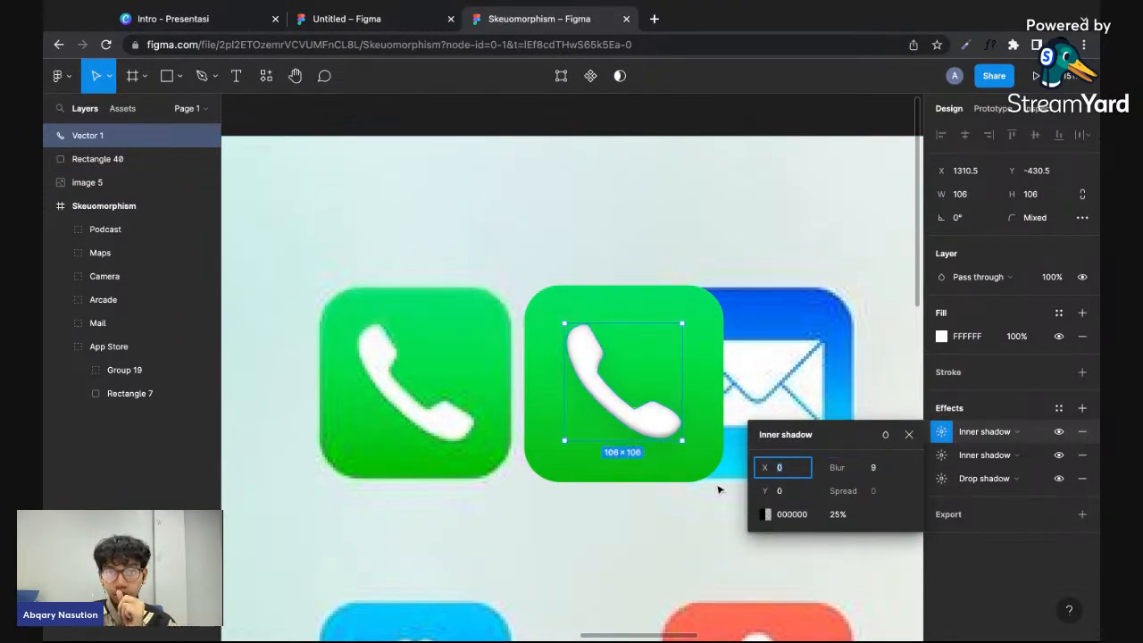
{"action": "left_click", "coordinate": [678, 513]}
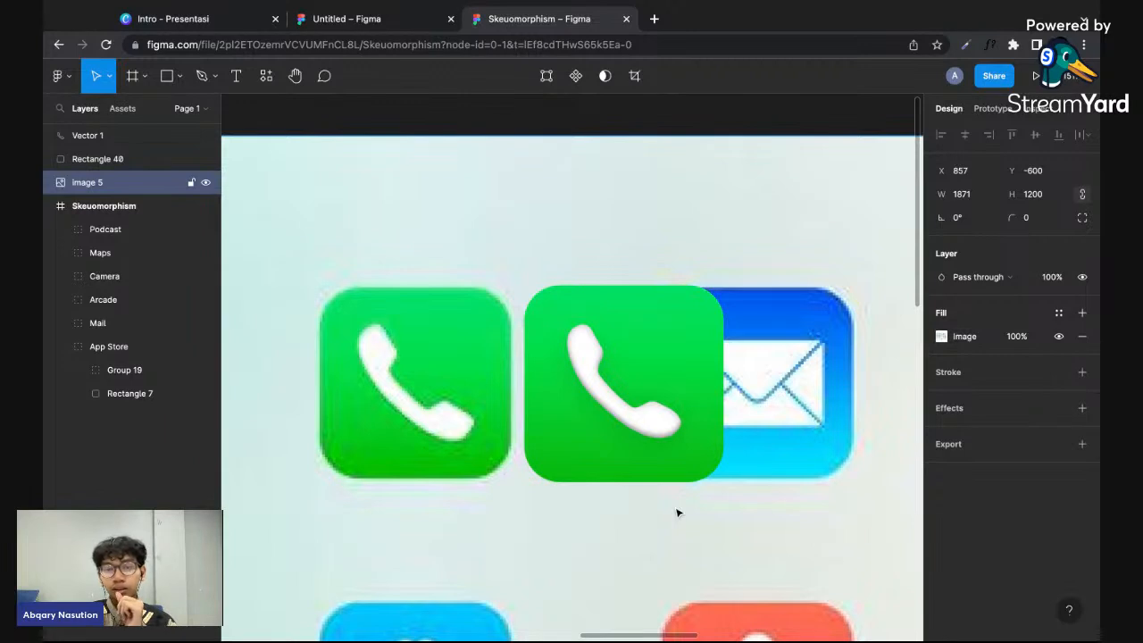
{"action": "scroll", "coordinate": [677, 512], "scroll_direction": "down", "scroll_amount": 2}
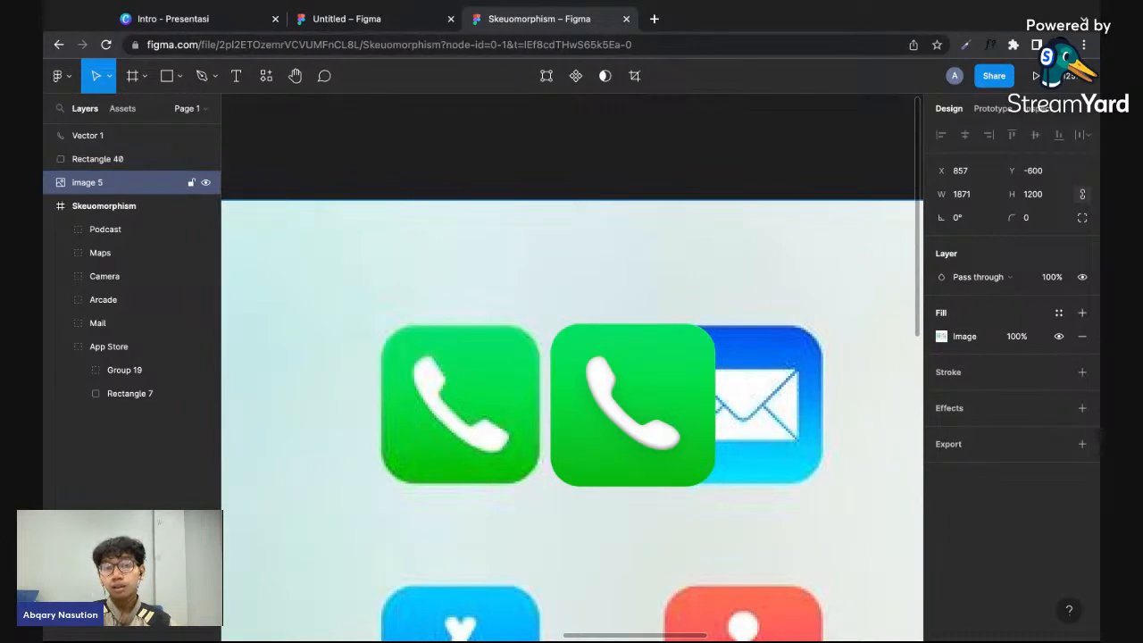
{"action": "scroll", "coordinate": [727, 464], "scroll_direction": "down", "scroll_amount": 2}
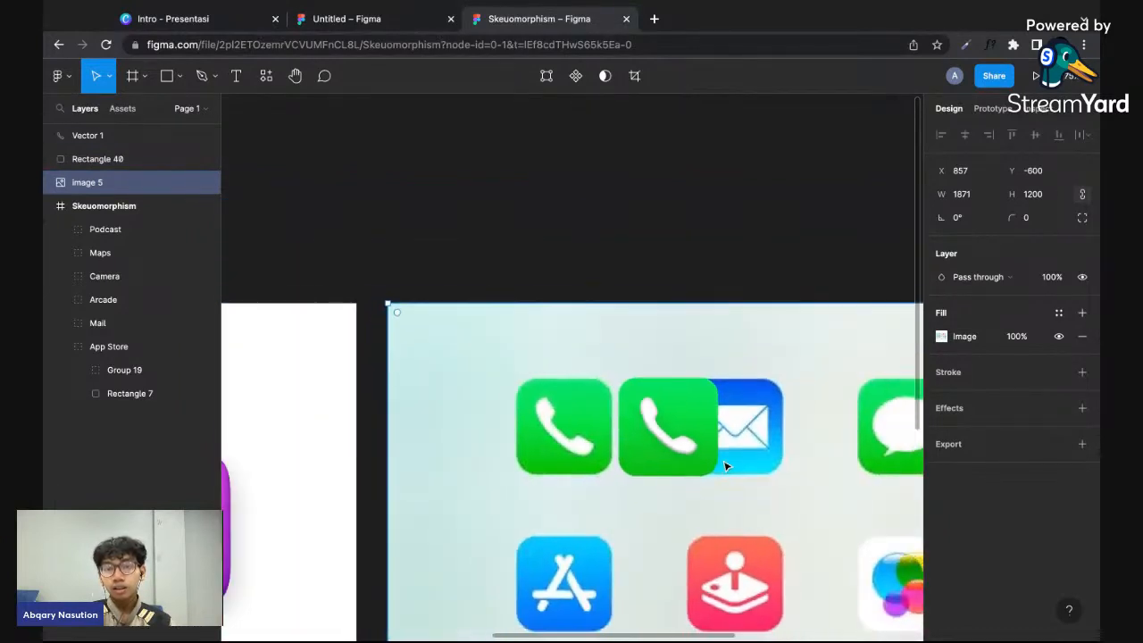
- Add a drop shadow to the green rounded square behind the redrawn handset and set its blur to 12
{"action": "scroll", "coordinate": [727, 464], "scroll_direction": "up", "scroll_amount": 3}
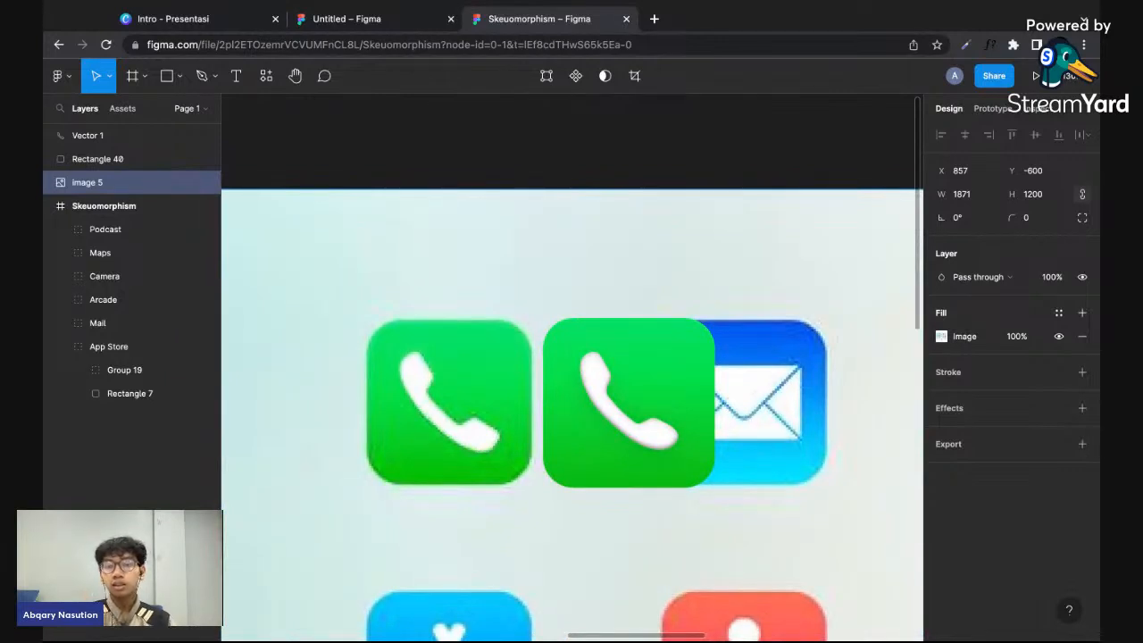
{"action": "left_click", "coordinate": [705, 473]}
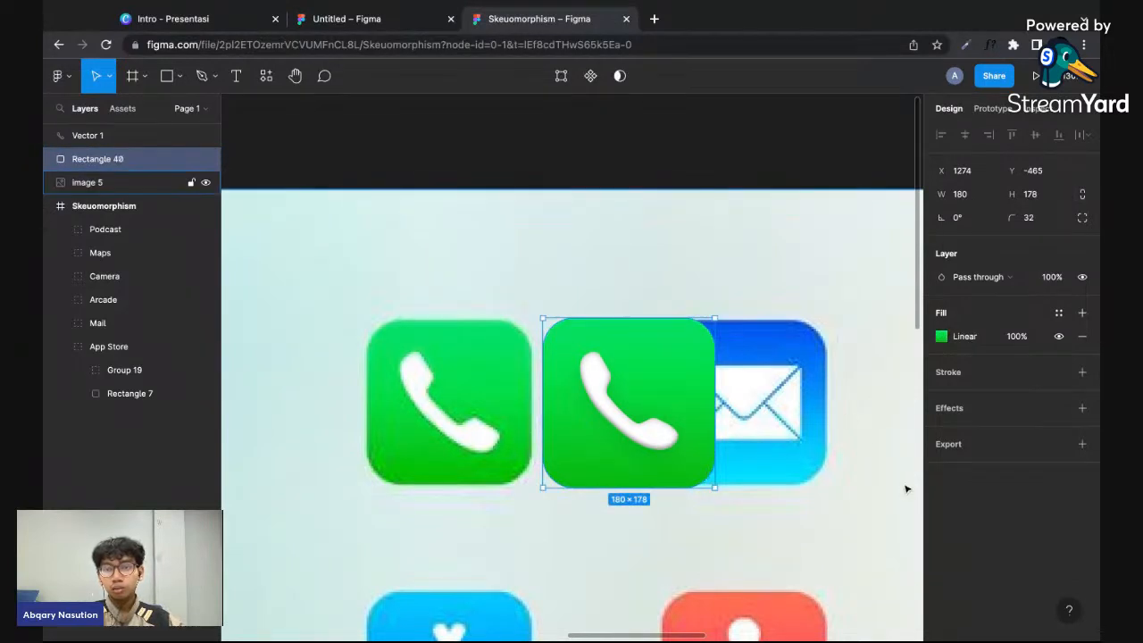
{"action": "scroll", "coordinate": [788, 518], "scroll_direction": "up", "scroll_amount": 3}
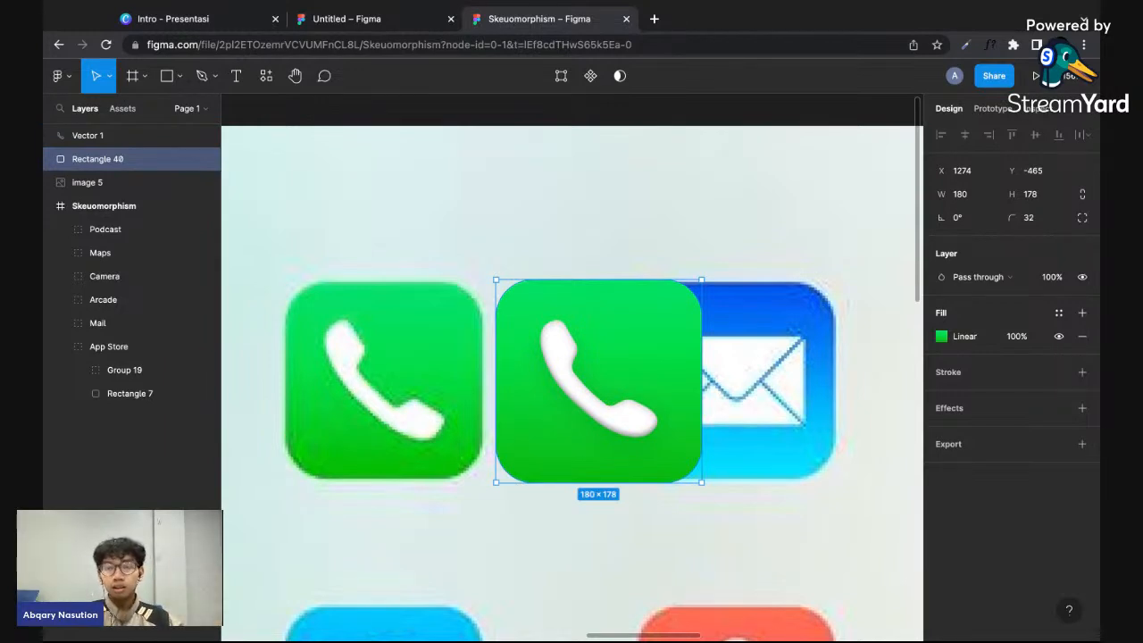
{"action": "left_click", "coordinate": [1086, 408]}
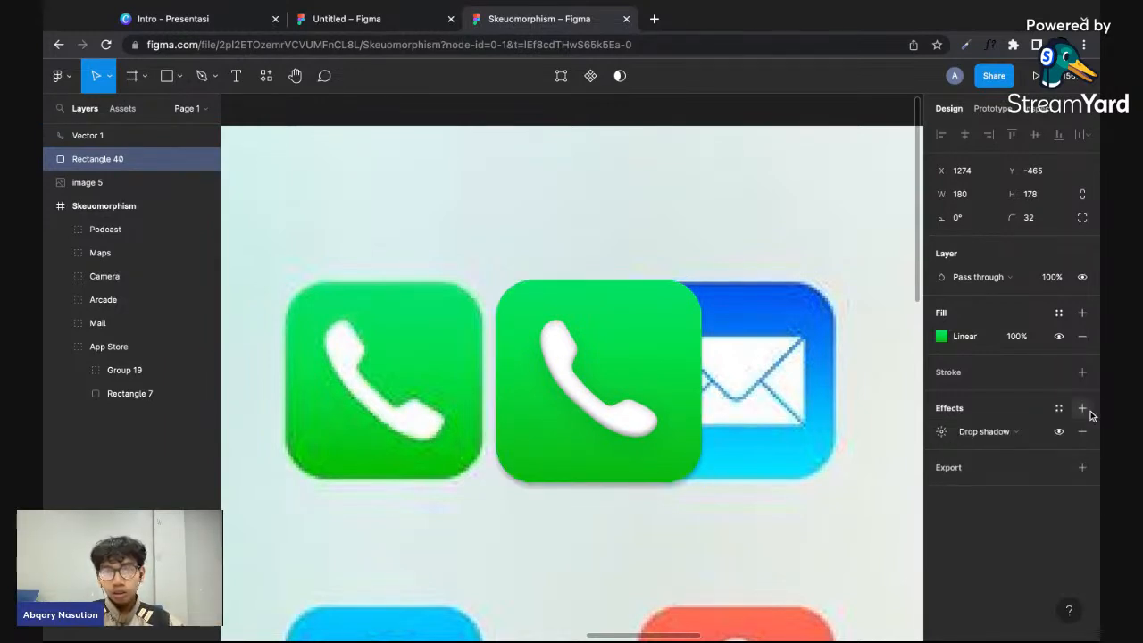
{"action": "left_click", "coordinate": [941, 432]}
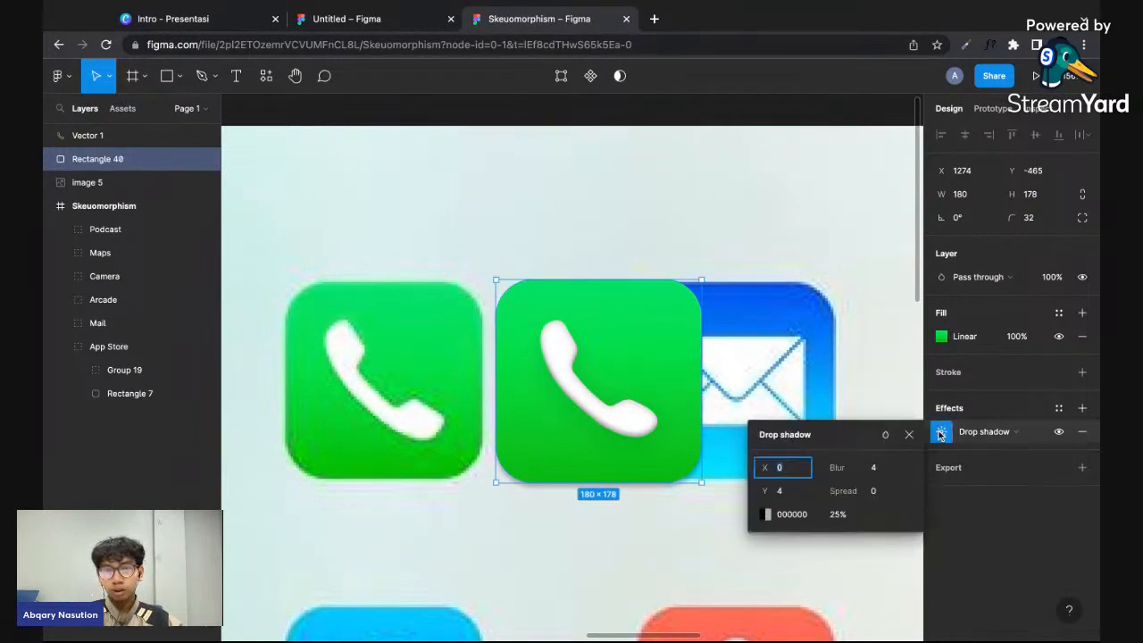
{"action": "left_click", "coordinate": [940, 433]}
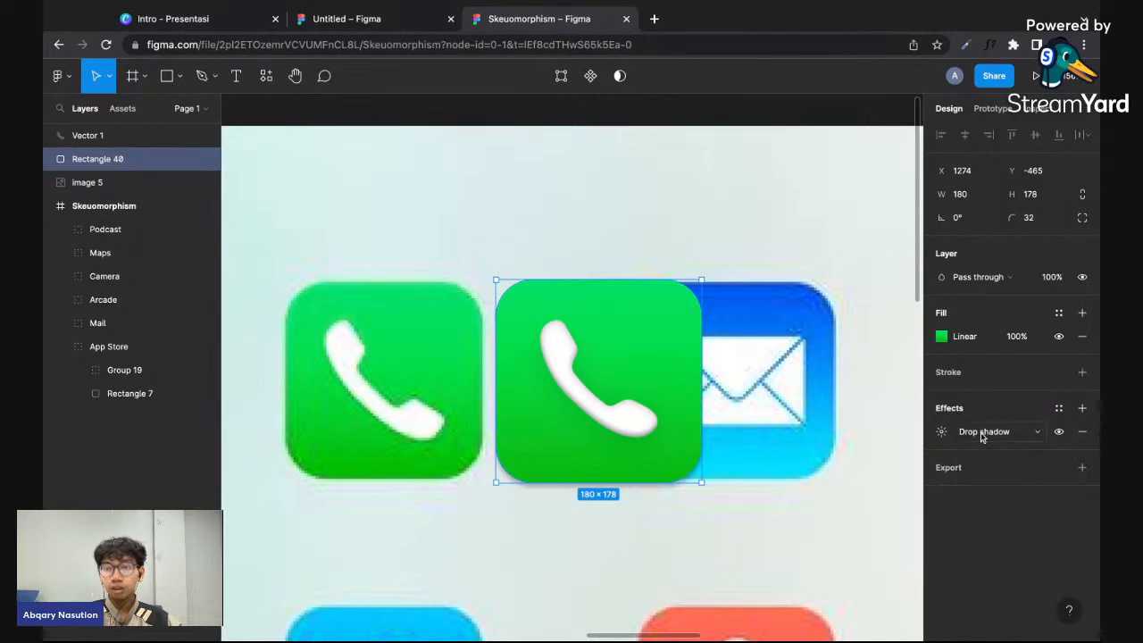
{"action": "left_click", "coordinate": [940, 433]}
{"action": "left_click_drag", "start_coordinate": [841, 475], "coordinate": [958, 466]}
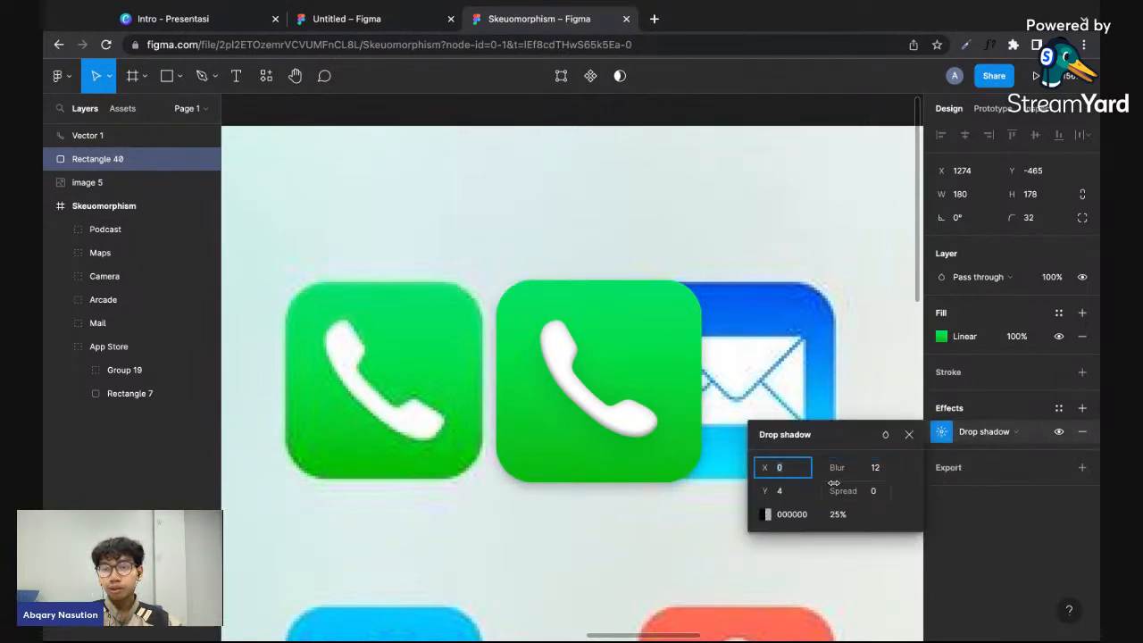
- Set the green square's drop shadow to a Y offset of 0 and an opacity of 15%
{"action": "left_click", "coordinate": [785, 495]}
{"action": "key", "text": "Return"}
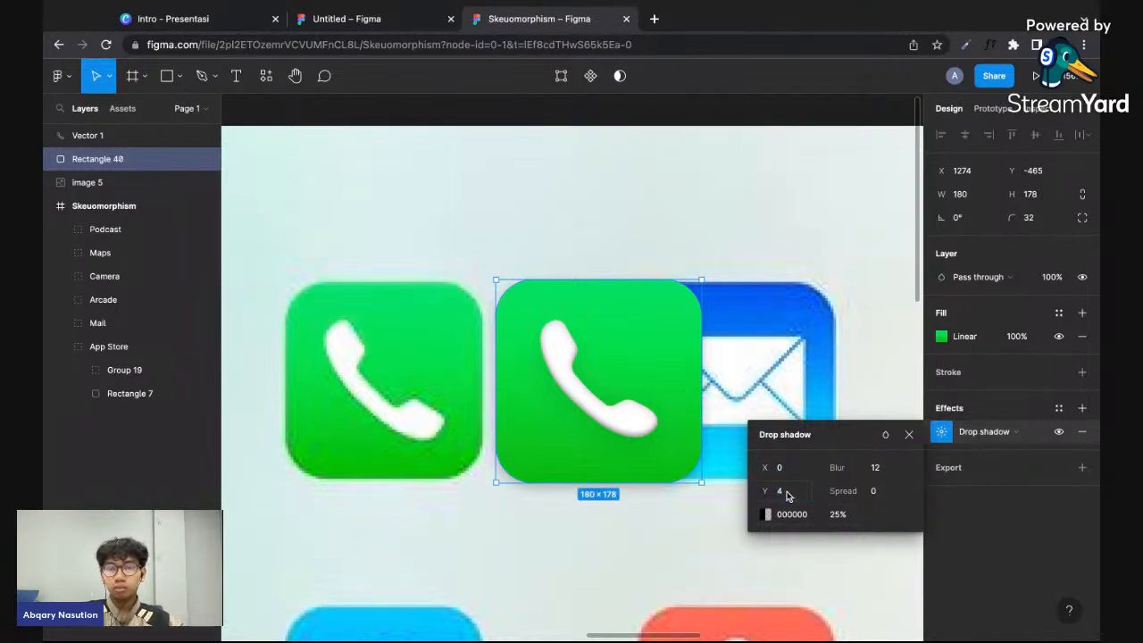
{"action": "left_click", "coordinate": [787, 497]}
{"action": "key", "text": "BackSpace"}
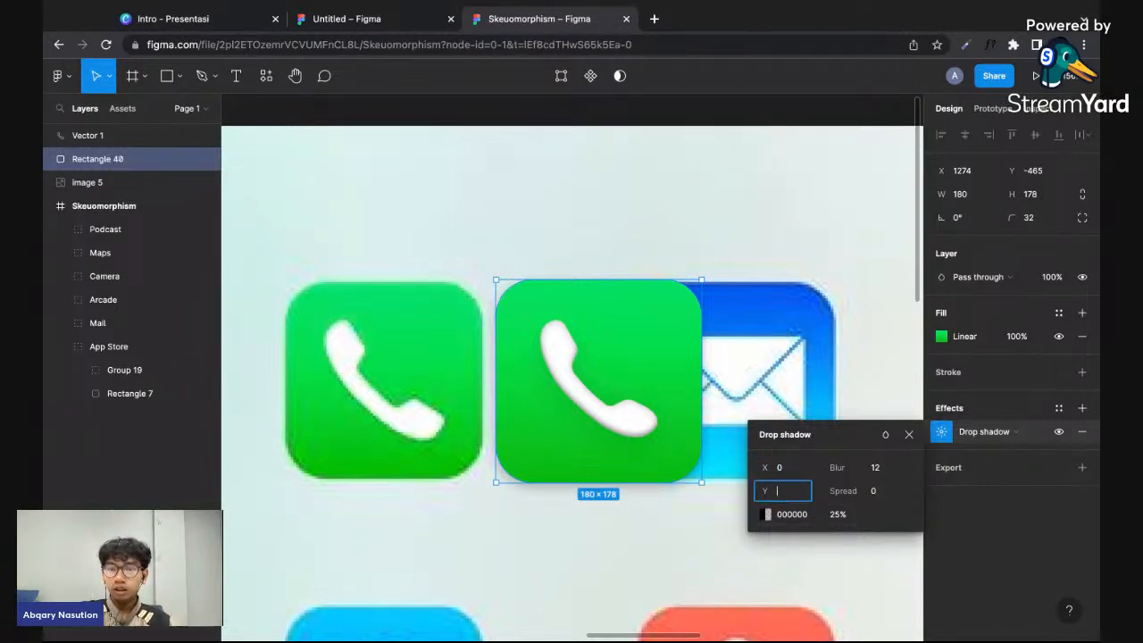
{"action": "type", "text": "0"}
{"action": "key", "text": "Return"}
{"action": "left_click", "coordinate": [831, 515]}
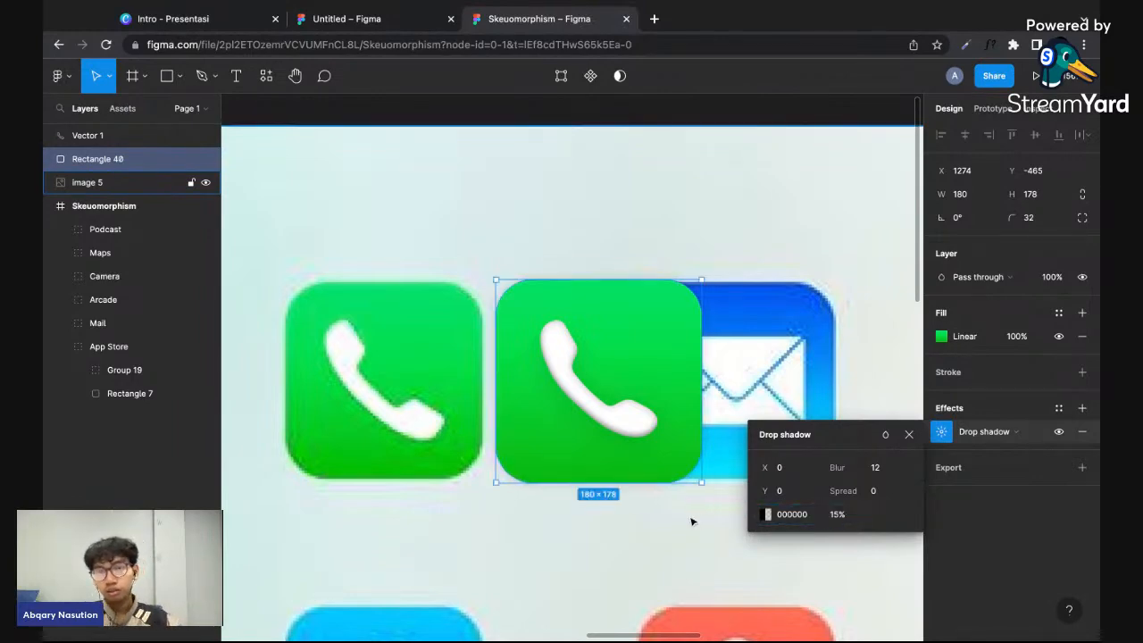
{"action": "left_click", "coordinate": [672, 518]}
- Add an inner shadow to the green square and set its Y offset to -4
{"action": "left_click", "coordinate": [672, 451]}
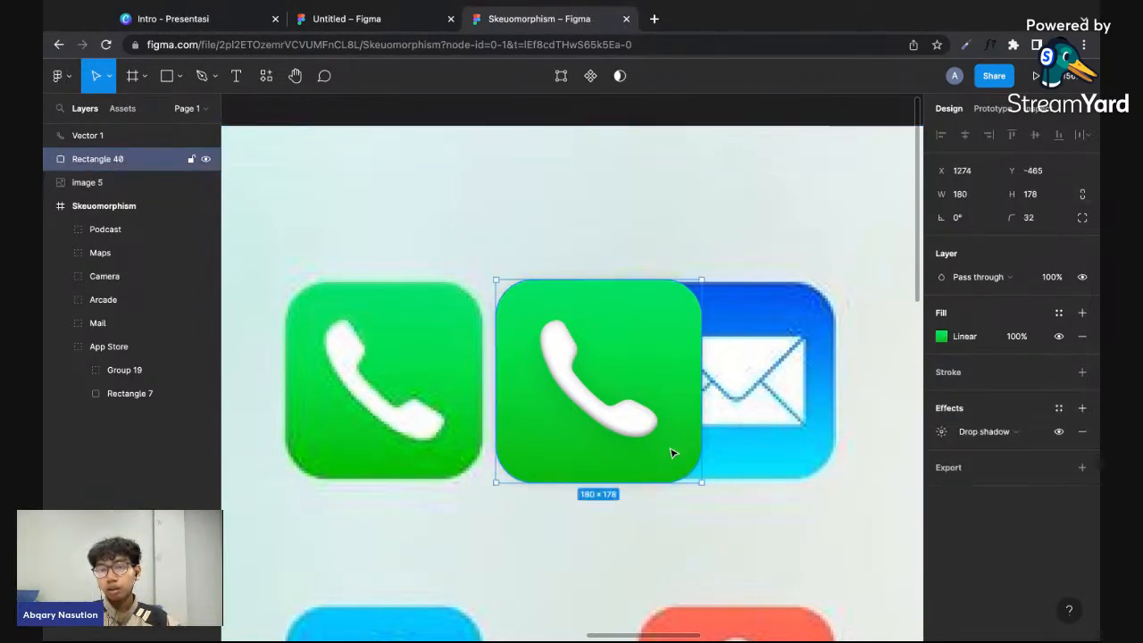
{"action": "left_click", "coordinate": [1082, 408]}
{"action": "left_click", "coordinate": [991, 456]}
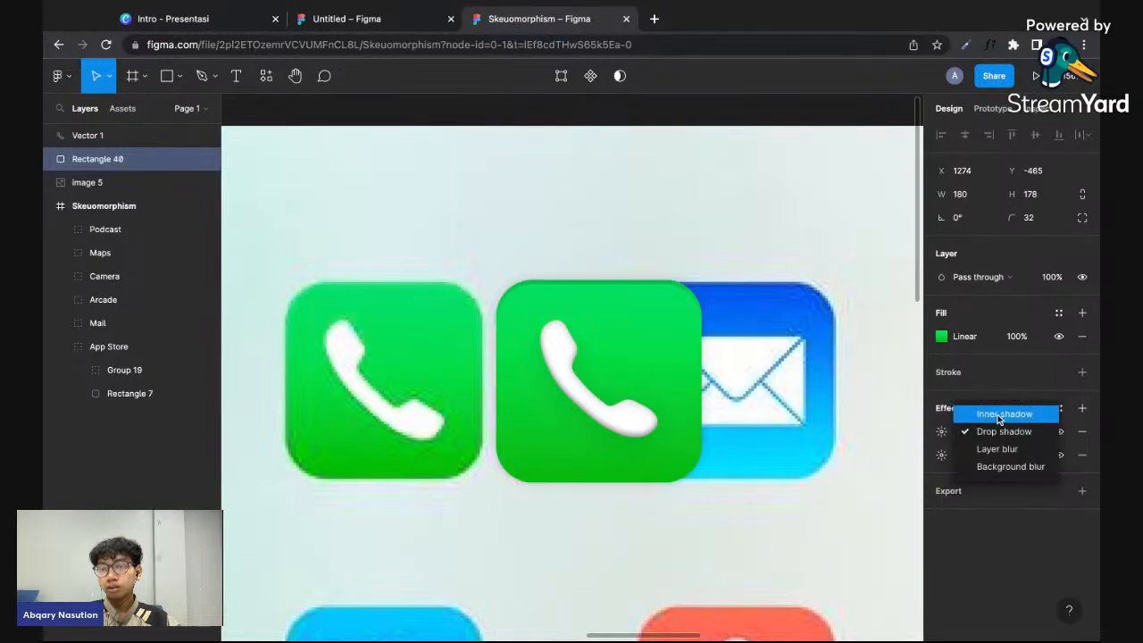
{"action": "left_click", "coordinate": [998, 412]}
{"action": "left_click", "coordinate": [941, 431]}
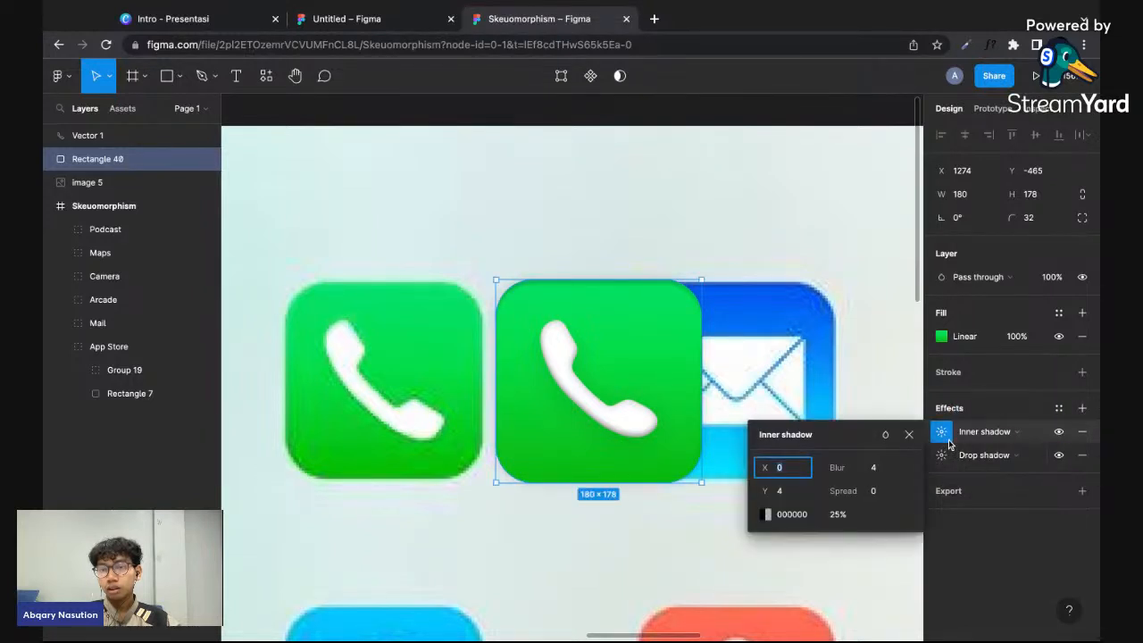
{"action": "left_click", "coordinate": [789, 492]}
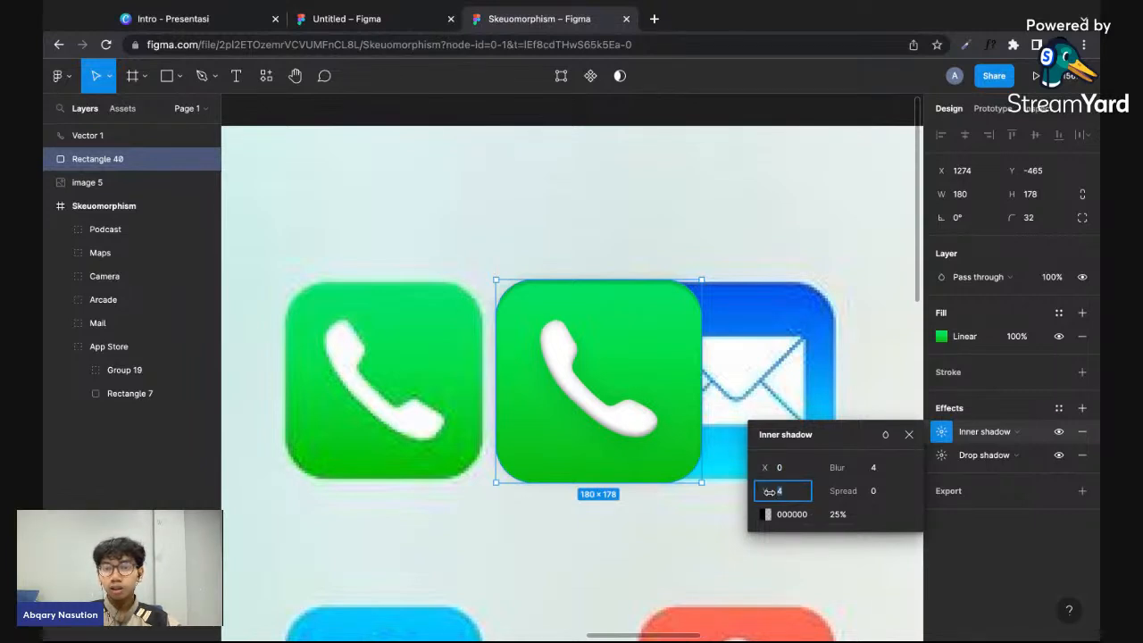
{"action": "type", "text": "-4"}
{"action": "key", "text": "Return"}
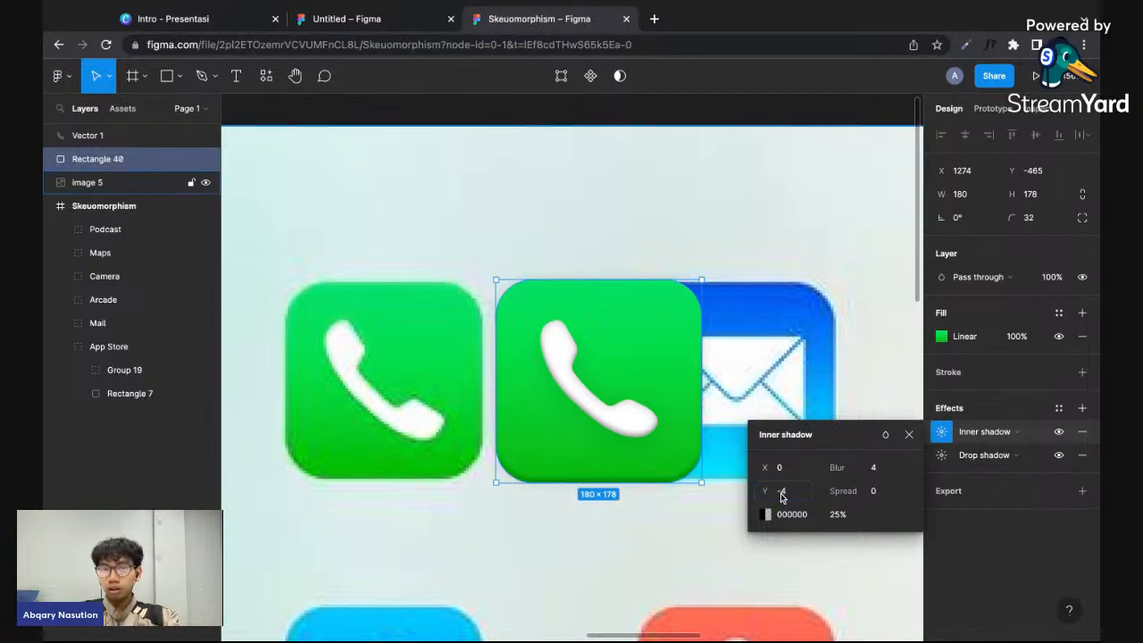
{"action": "left_click_drag", "start_coordinate": [766, 491], "coordinate": [766, 492]}
{"action": "key", "text": "Down"}
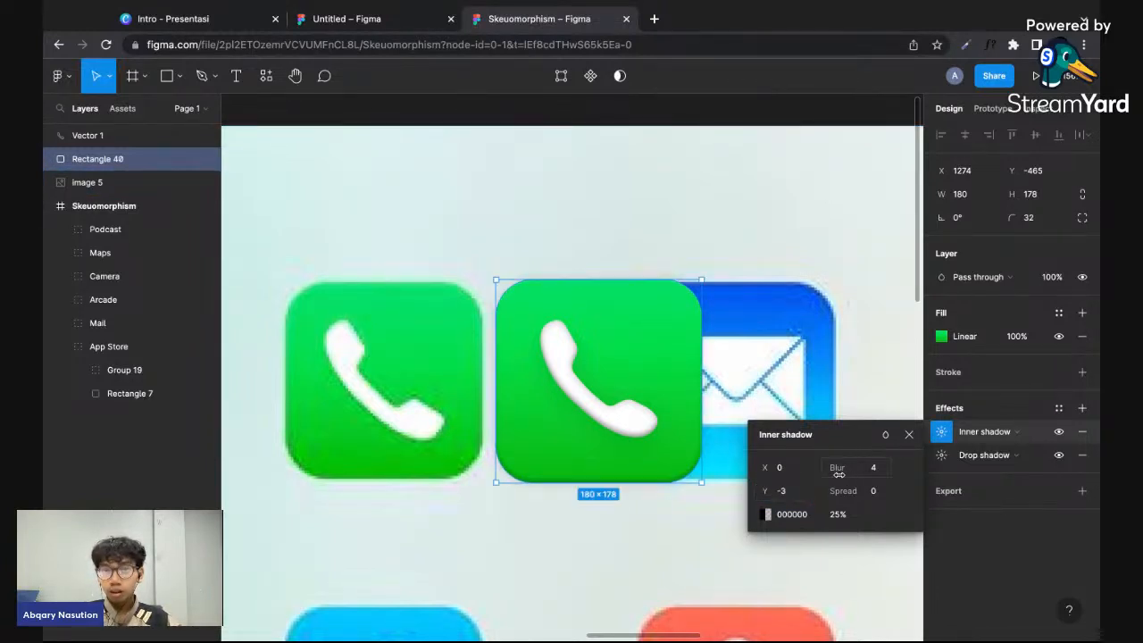
- Set the green square's inner shadow to a blur of 35 and a spread of 9
{"action": "left_click_drag", "start_coordinate": [839, 474], "coordinate": [949, 465]}
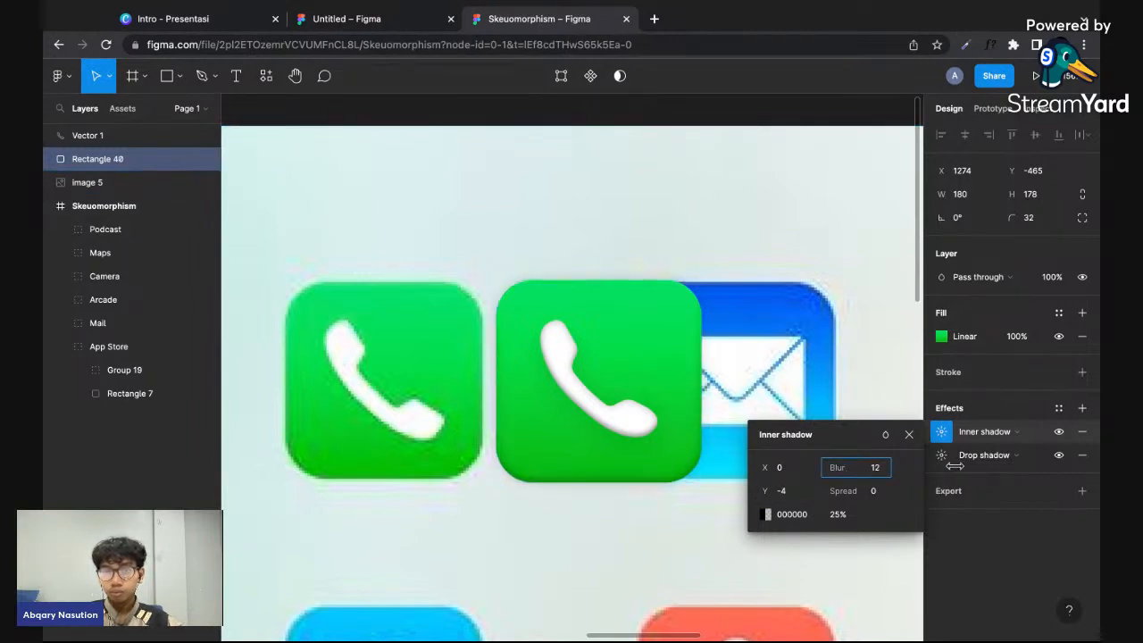
{"action": "left_click_drag", "start_coordinate": [1061, 464], "coordinate": [861, 470]}
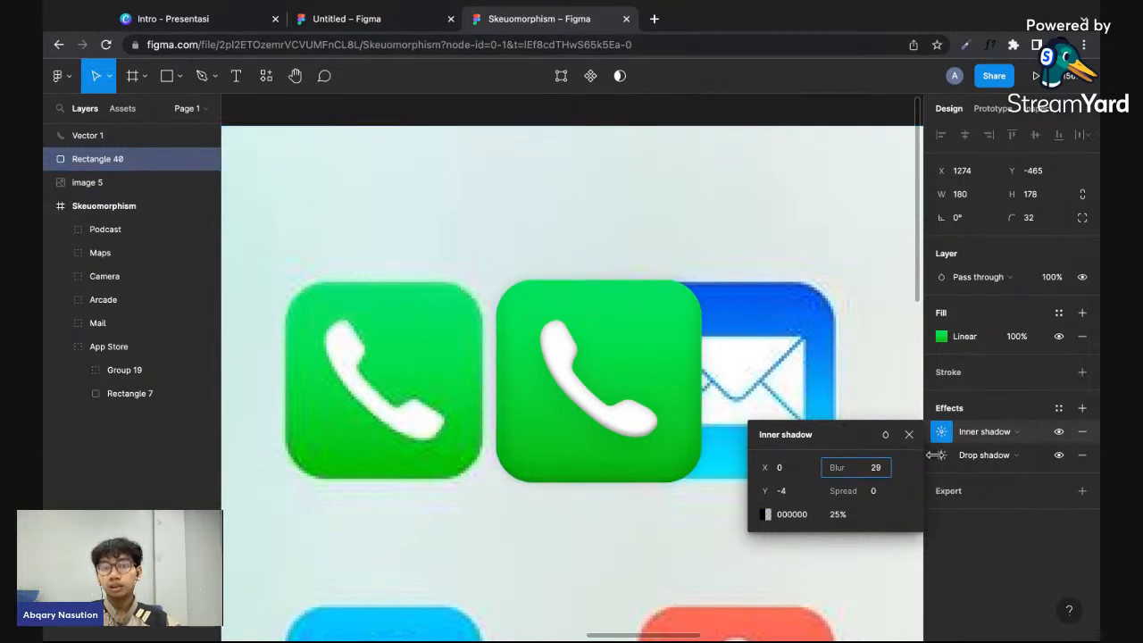
{"action": "left_click_drag", "start_coordinate": [1026, 454], "coordinate": [1026, 453]}
{"action": "left_click_drag", "start_coordinate": [843, 491], "coordinate": [855, 491]}
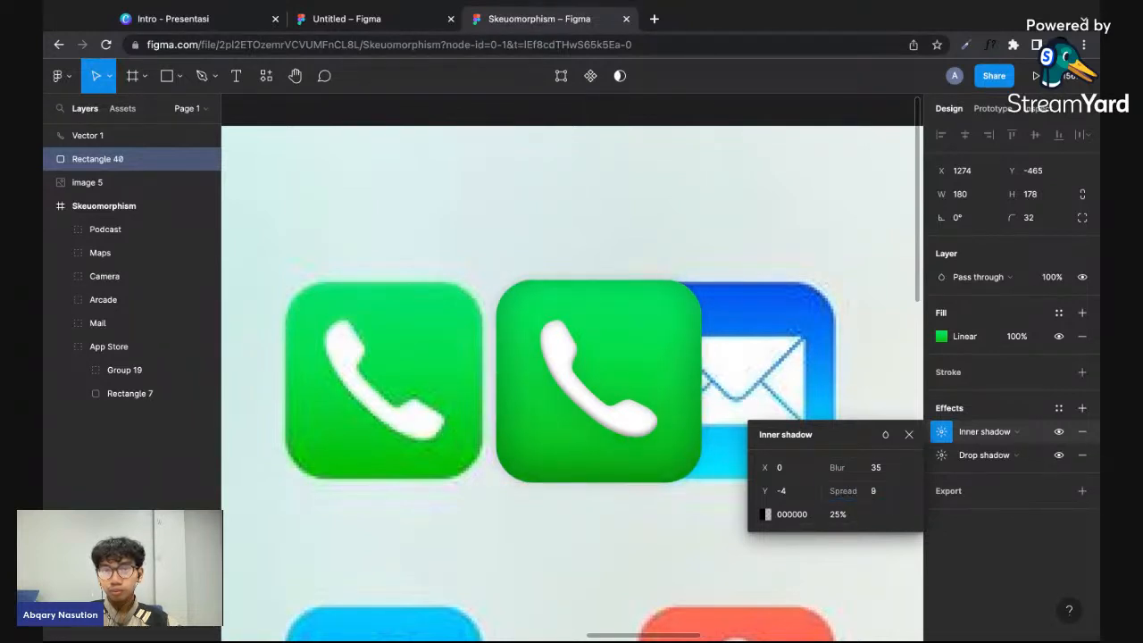
{"action": "left_click", "coordinate": [747, 534]}
{"action": "scroll", "coordinate": [749, 535], "scroll_direction": "down", "scroll_amount": 3}
{"action": "scroll", "coordinate": [749, 535], "scroll_direction": "up", "scroll_amount": 3}
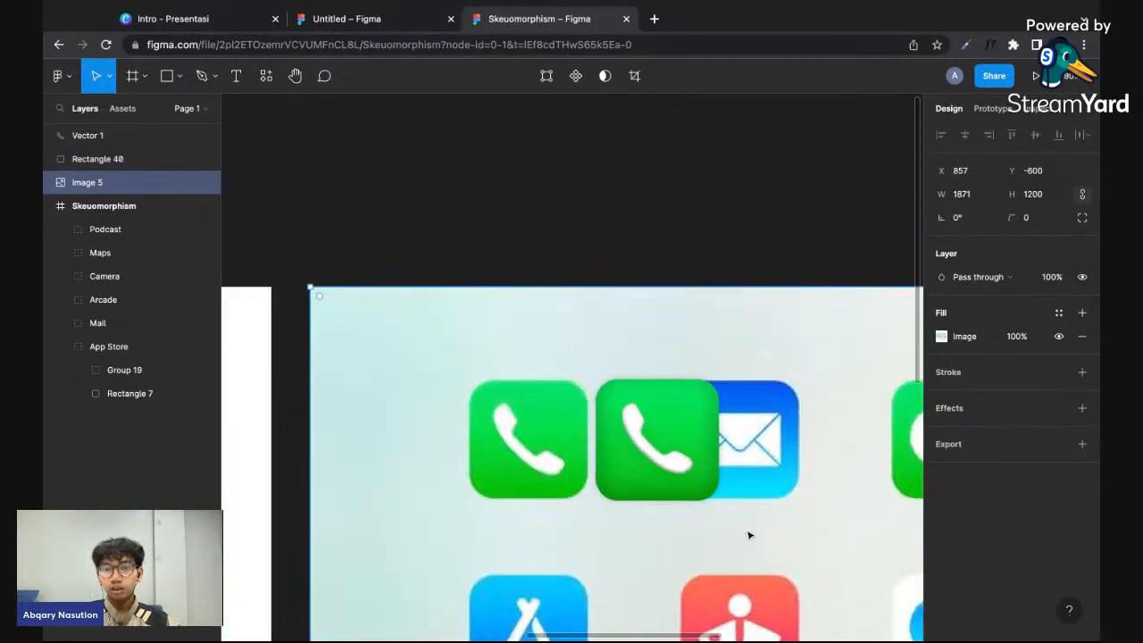
- Set the green square's inner shadow to a spread of 4 and a blur of 25
{"action": "left_click", "coordinate": [700, 475]}
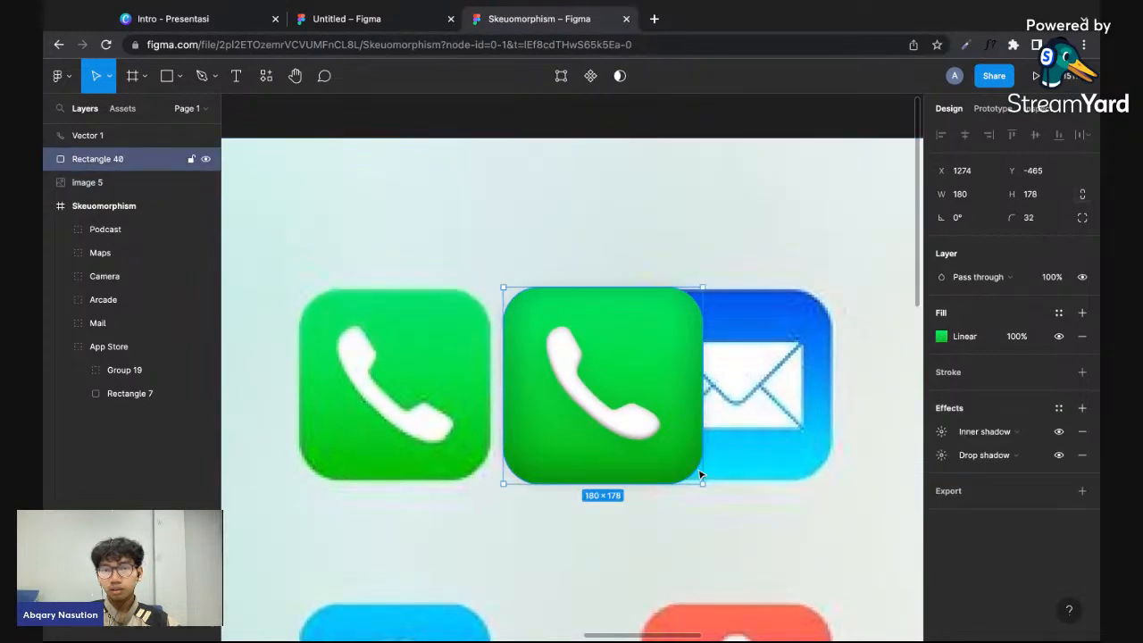
{"action": "left_click", "coordinate": [941, 431]}
{"action": "left_click_drag", "start_coordinate": [846, 471], "coordinate": [839, 472]}
{"action": "left_click", "coordinate": [888, 498]}
{"action": "type", "text": "4"}
{"action": "key", "text": "Return"}
{"action": "left_click_drag", "start_coordinate": [839, 469], "coordinate": [741, 460]}
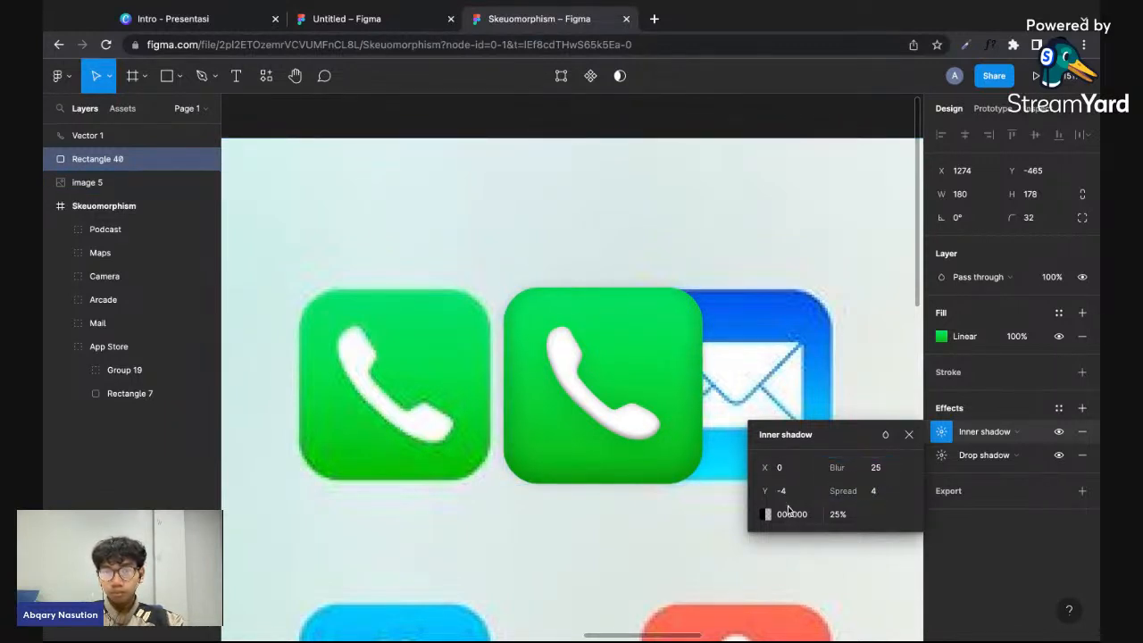
- Try an opacity of 15% for the green square's inner shadow, and undo it
{"action": "left_click", "coordinate": [839, 515]}
{"action": "type", "text": "15"}
{"action": "key", "text": "Return"}
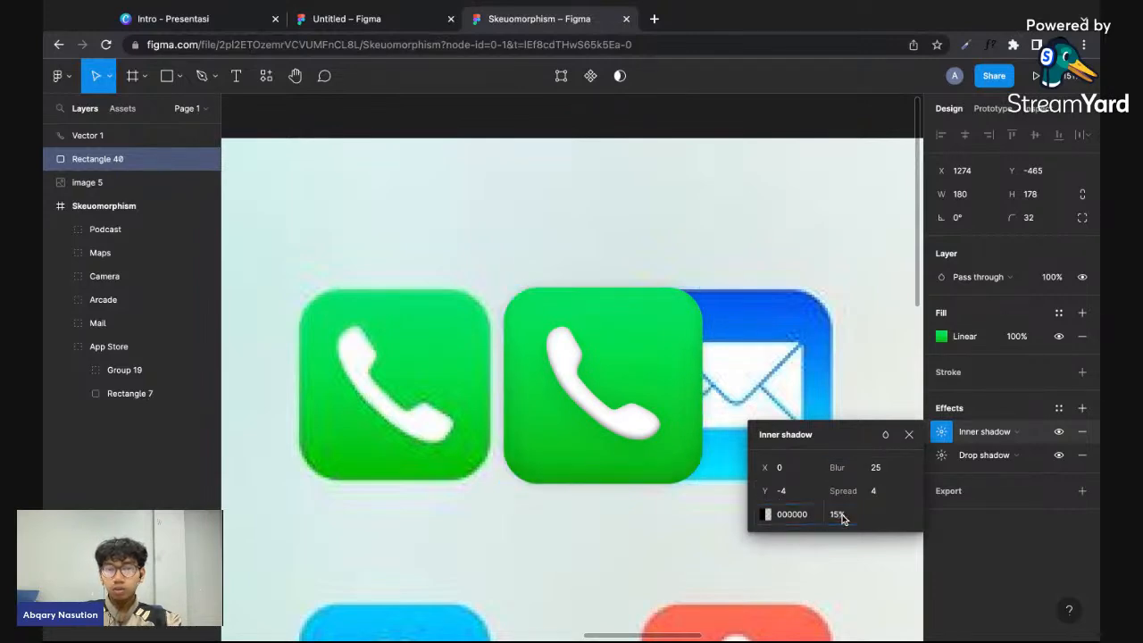
{"action": "key", "text": "super+z"}
- Examine the drop and inner shadow settings of the App Store icon's base rectangle in the Skeuomorphism frame
{"action": "scroll", "coordinate": [675, 541], "scroll_direction": "down", "scroll_amount": 5}
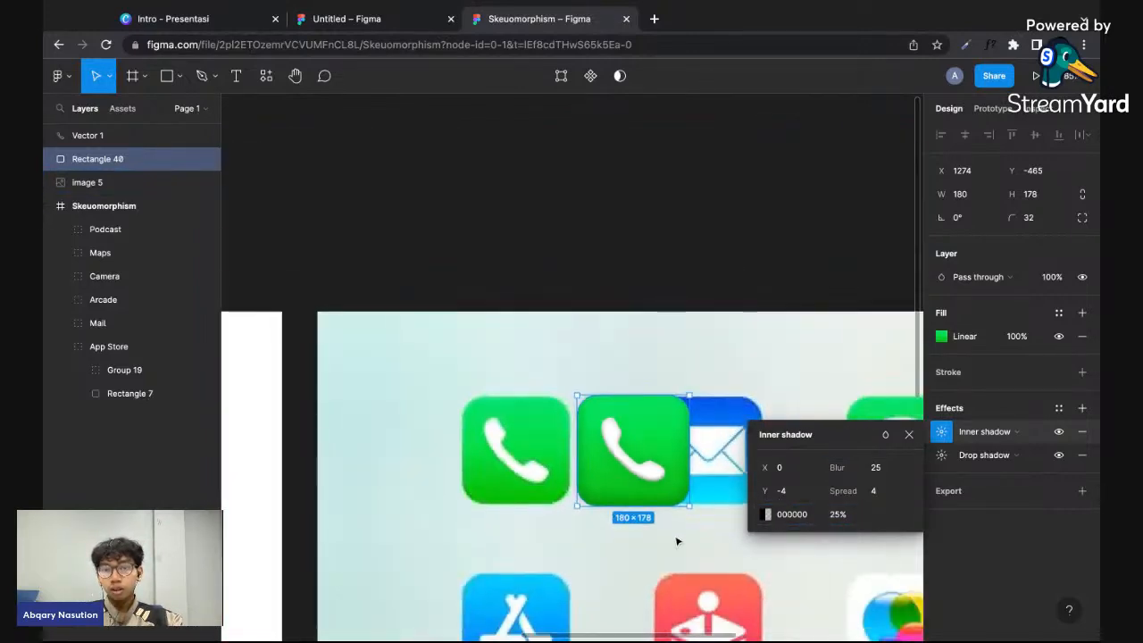
{"action": "scroll", "coordinate": [677, 541], "scroll_direction": "left", "scroll_amount": 5}
{"action": "scroll", "coordinate": [676, 541], "scroll_direction": "left", "scroll_amount": 5}
{"action": "left_click", "coordinate": [401, 476]}
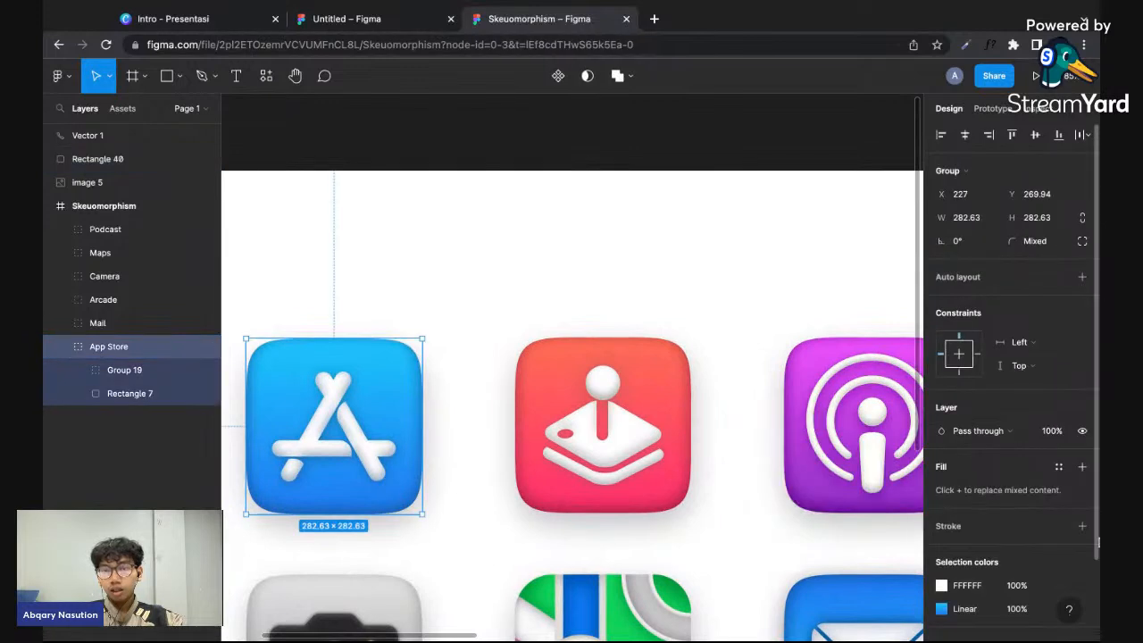
{"action": "scroll", "coordinate": [982, 551], "scroll_direction": "down", "scroll_amount": 2}
{"action": "double_click", "coordinate": [401, 500]}
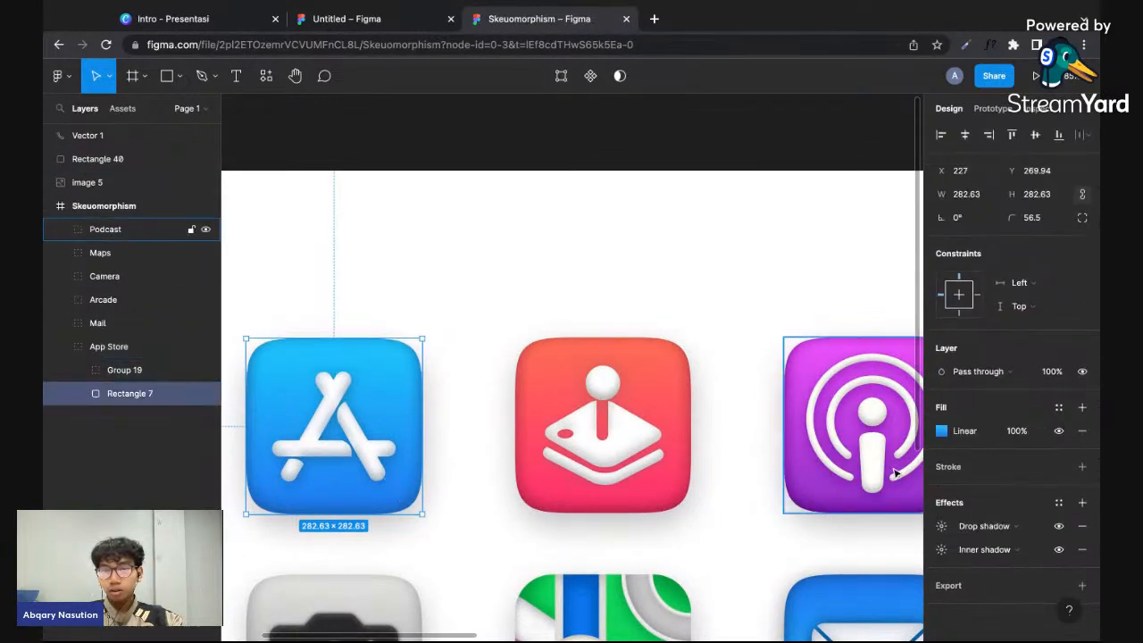
{"action": "left_click", "coordinate": [943, 527]}
{"action": "left_click", "coordinate": [942, 549]}
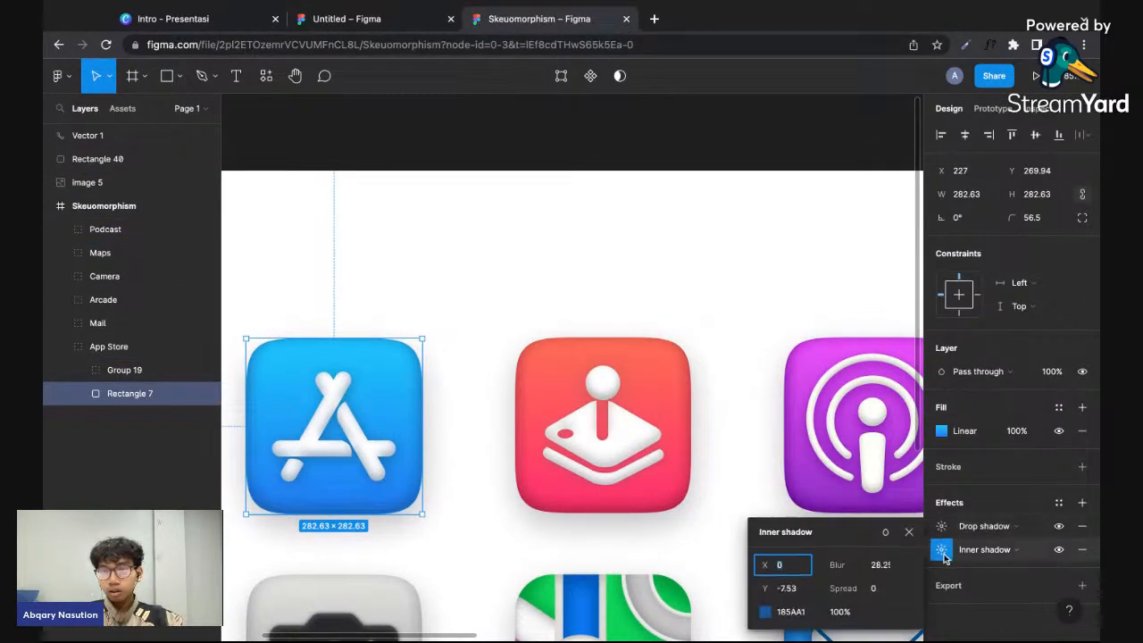
{"action": "left_click", "coordinate": [758, 476]}
- Check the green square's drop shadow settings and the hex code of its linear gradient's darker end stop
{"action": "scroll", "coordinate": [758, 478], "scroll_direction": "right", "scroll_amount": 10}
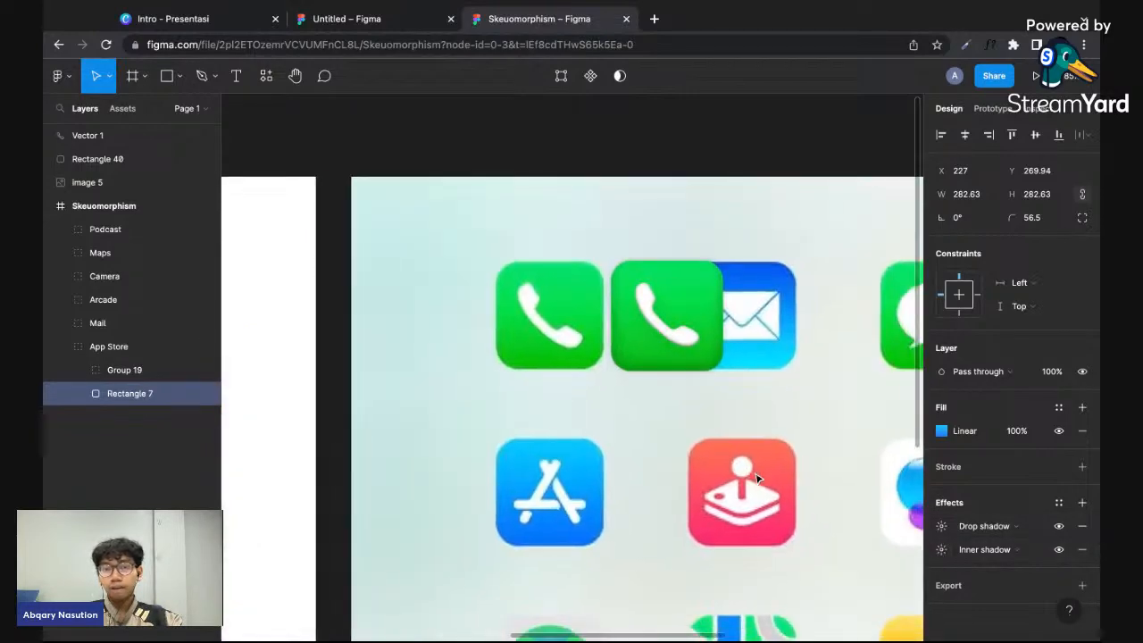
{"action": "scroll", "coordinate": [676, 352], "scroll_direction": "up", "scroll_amount": 5}
{"action": "left_click", "coordinate": [727, 350]}
{"action": "scroll", "coordinate": [742, 334], "scroll_direction": "up", "scroll_amount": 2}
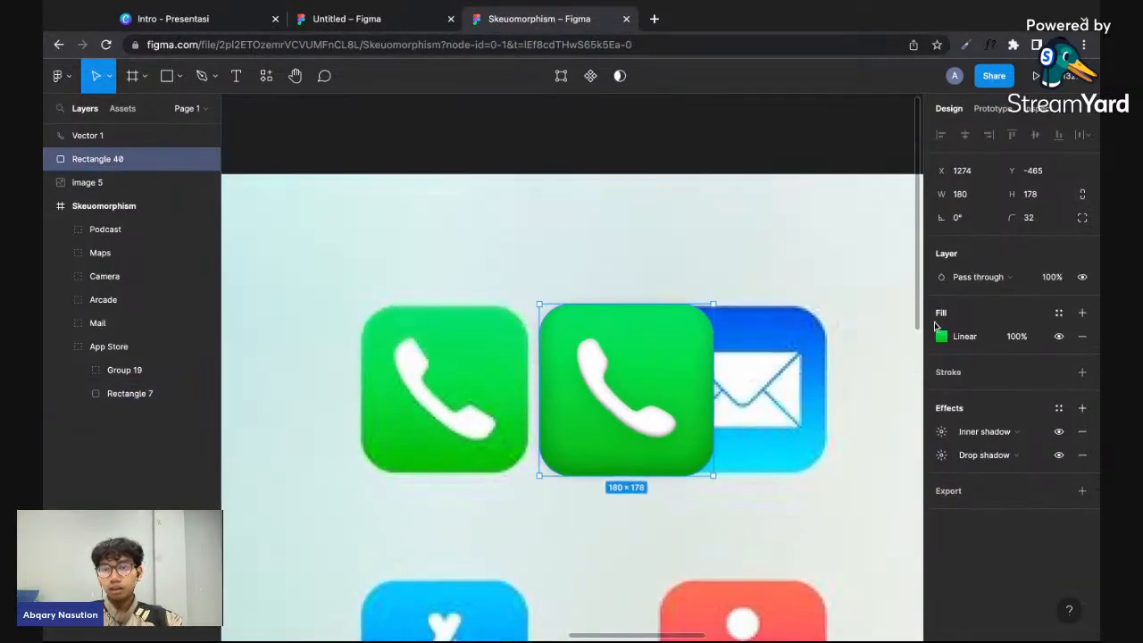
{"action": "left_click", "coordinate": [944, 343]}
{"action": "left_click", "coordinate": [943, 457]}
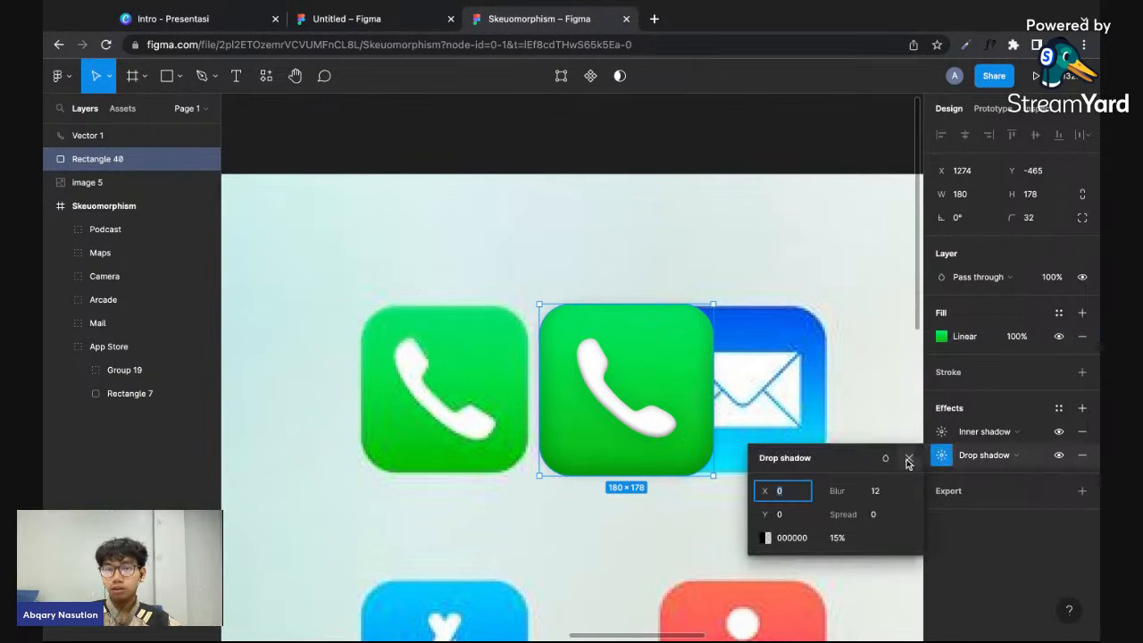
{"action": "left_click", "coordinate": [940, 341]}
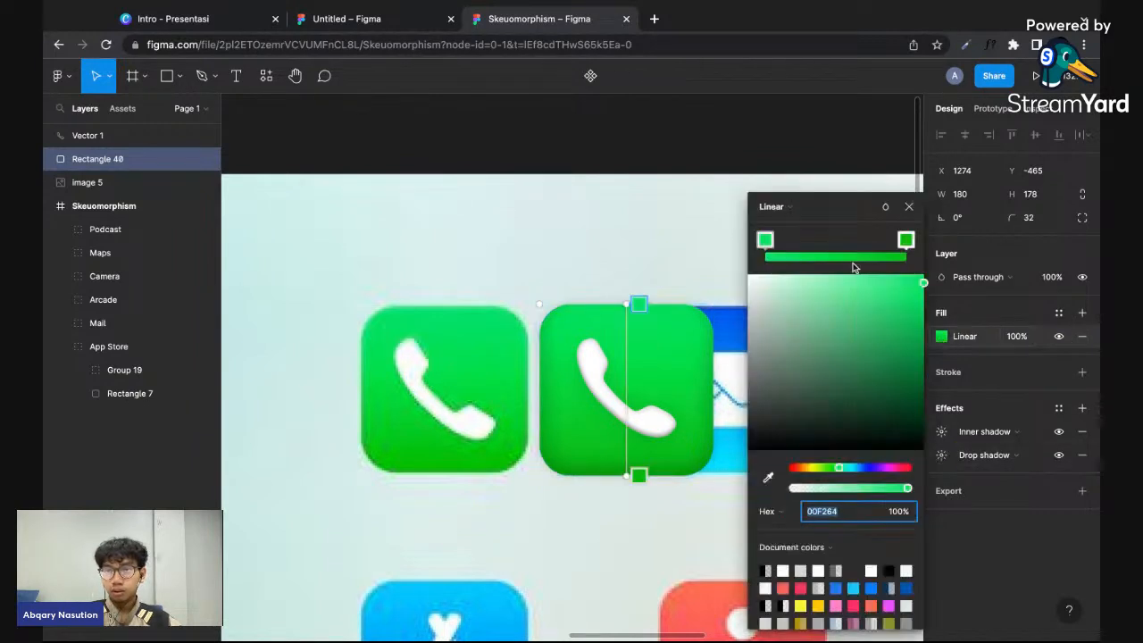
{"action": "left_click", "coordinate": [903, 243]}
{"action": "left_click", "coordinate": [830, 513]}
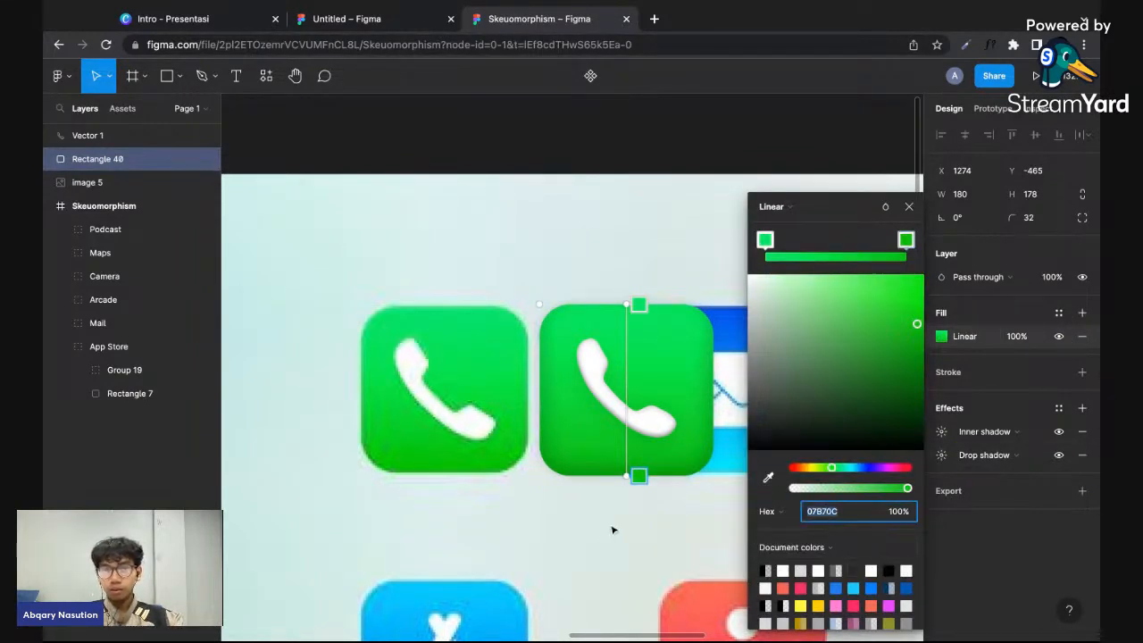
{"action": "key", "text": "Escape"}
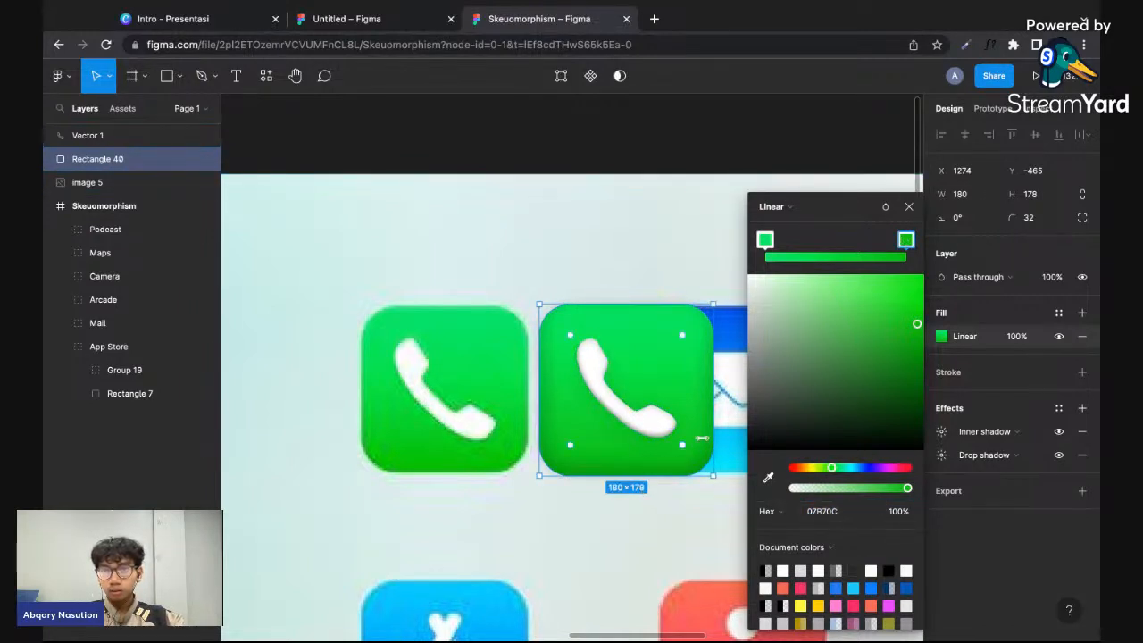
- Try the green square's inner shadow at 100% opacity, and undo the changes to its settings
{"action": "left_click", "coordinate": [949, 433]}
{"action": "left_click", "coordinate": [812, 516]}
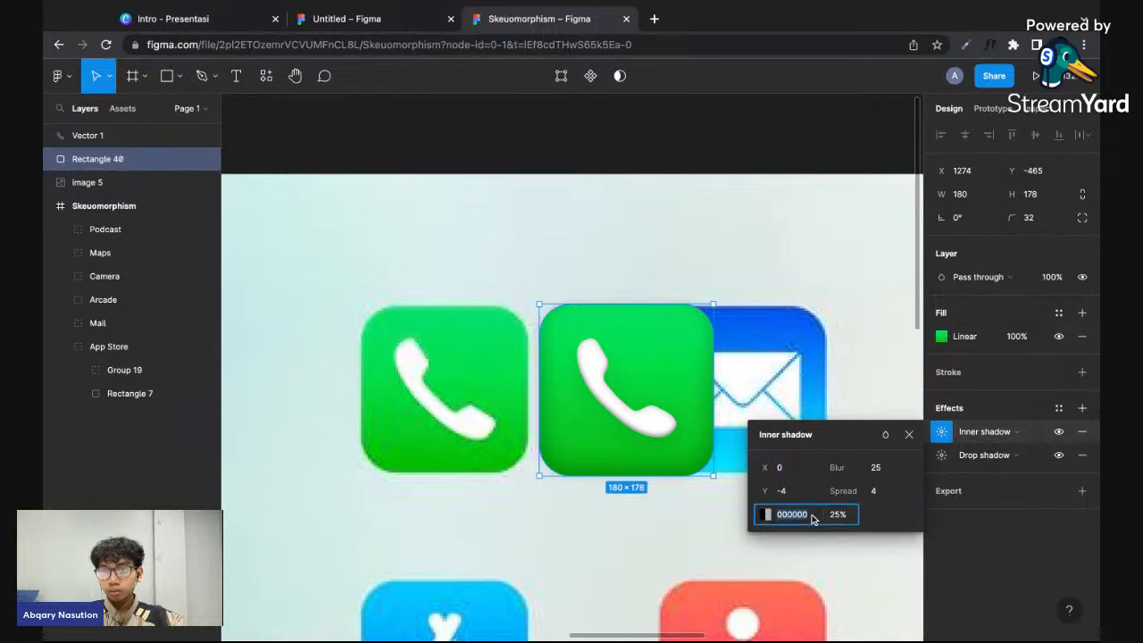
{"action": "key", "text": "Return"}
{"action": "left_click", "coordinate": [837, 514]}
{"action": "type", "text": "100"}
{"action": "key", "text": "Return"}
{"action": "left_click_drag", "start_coordinate": [841, 471], "coordinate": [855, 489]}
{"action": "key", "text": "ctrl+z"}
{"action": "key", "text": "ctrl+z"}
{"action": "key", "text": "ctrl+z"}
{"action": "key", "text": "ctrl+z"}
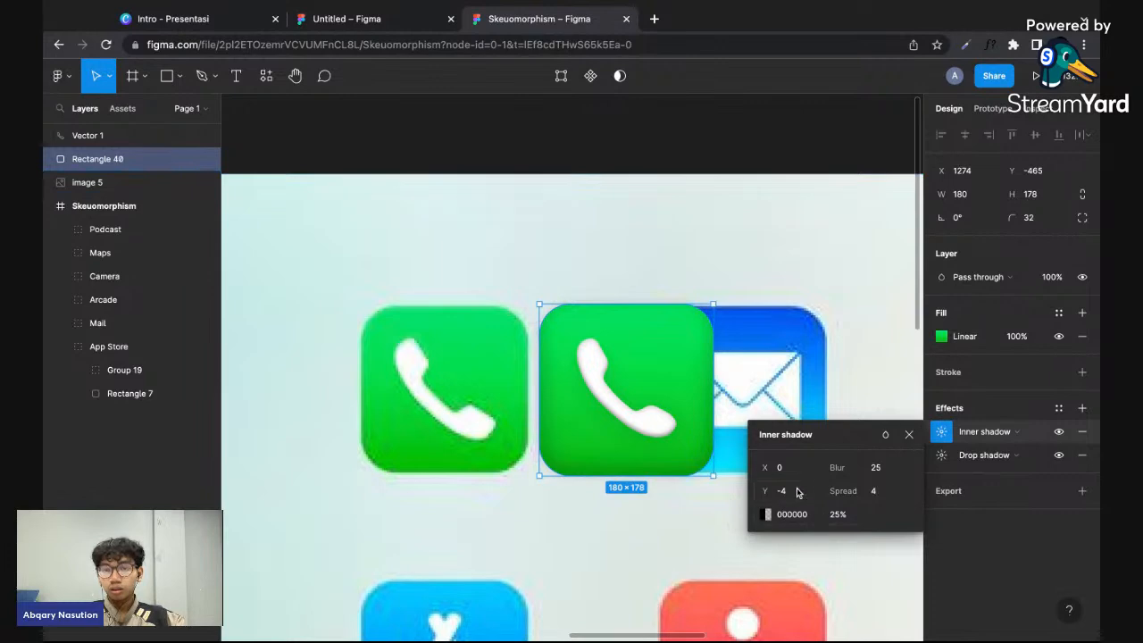
- Try an opacity of 40% for the green square's inner shadow and compare the result with the neighbouring icons
{"action": "left_click", "coordinate": [804, 515]}
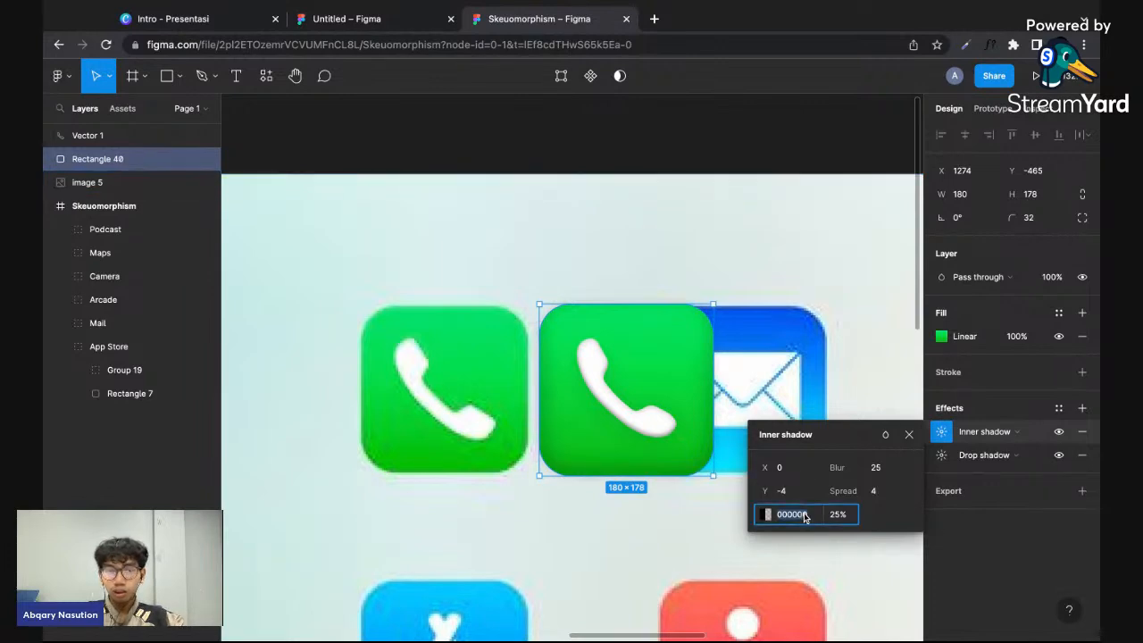
{"action": "left_click", "coordinate": [836, 515]}
{"action": "type", "text": "40"}
{"action": "key", "text": "Return"}
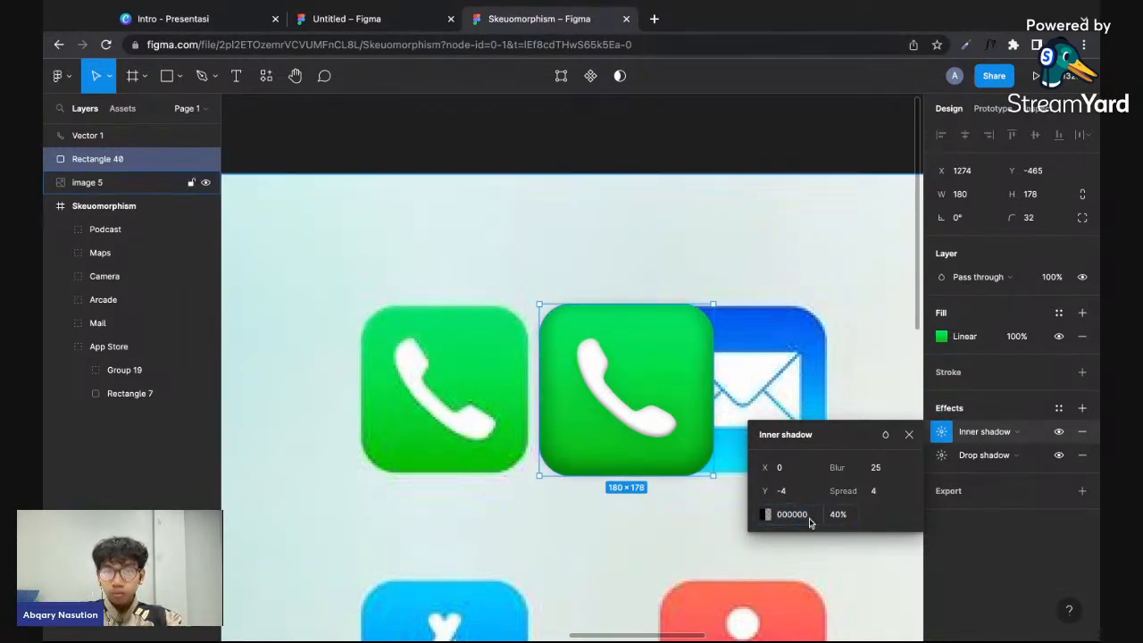
{"action": "left_click", "coordinate": [714, 535]}
{"action": "scroll", "coordinate": [714, 535], "scroll_direction": "down", "scroll_amount": 5}
{"action": "scroll", "coordinate": [679, 483], "scroll_direction": "up", "scroll_amount": 3}
{"action": "left_click", "coordinate": [661, 455]}
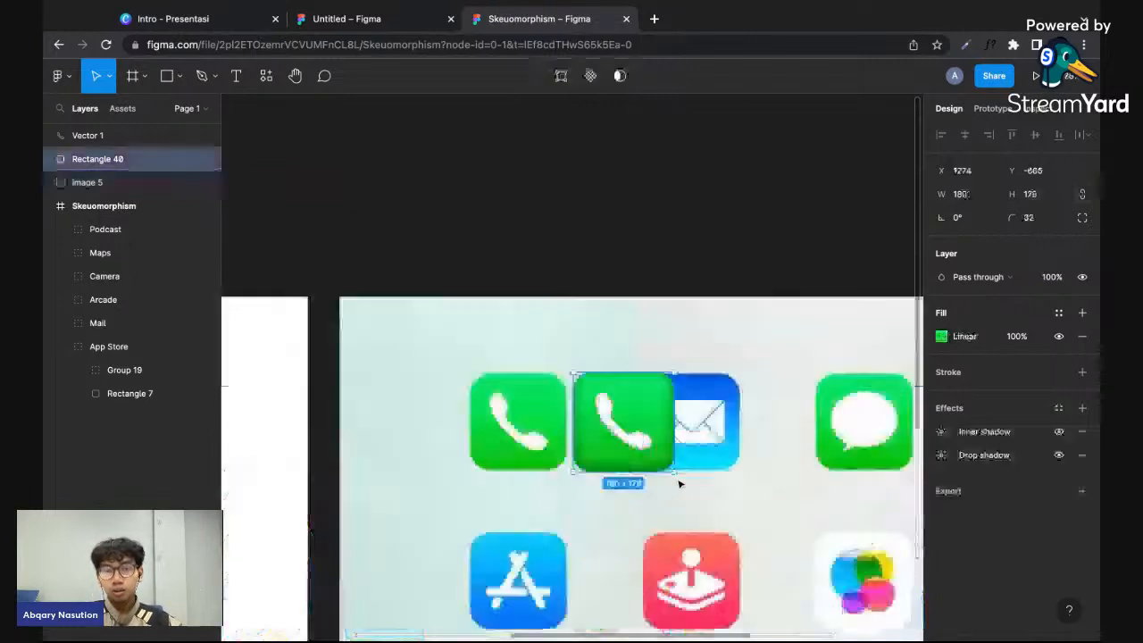
- Set the opacity of the green square's inner shadow to 30%
{"action": "left_click", "coordinate": [941, 454]}
{"action": "left_click", "coordinate": [941, 431]}
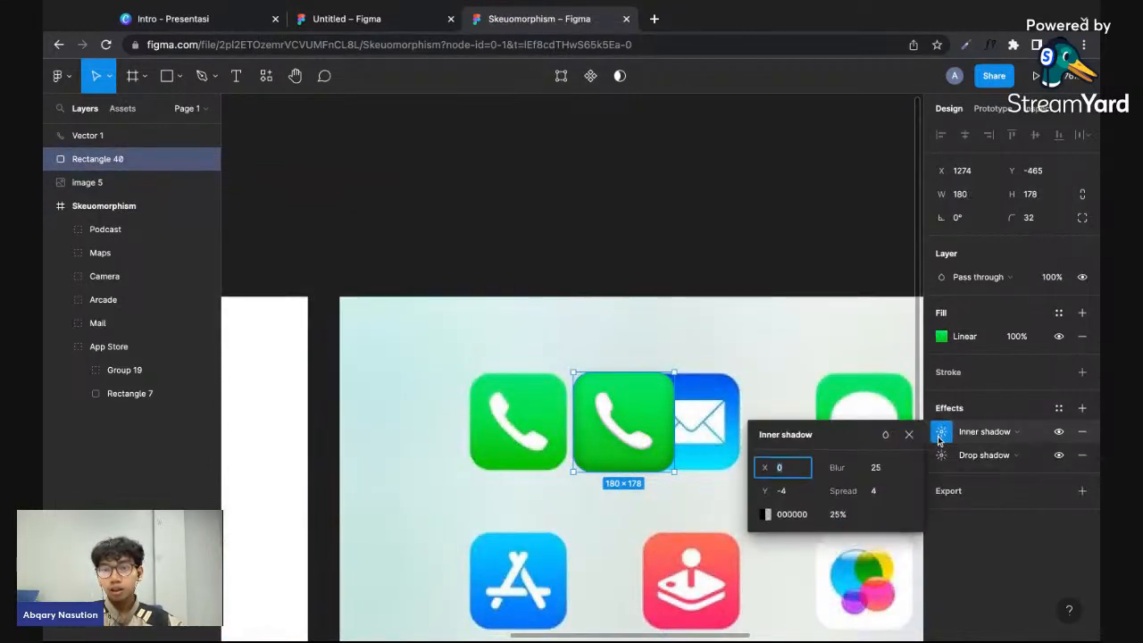
{"action": "left_click", "coordinate": [848, 516]}
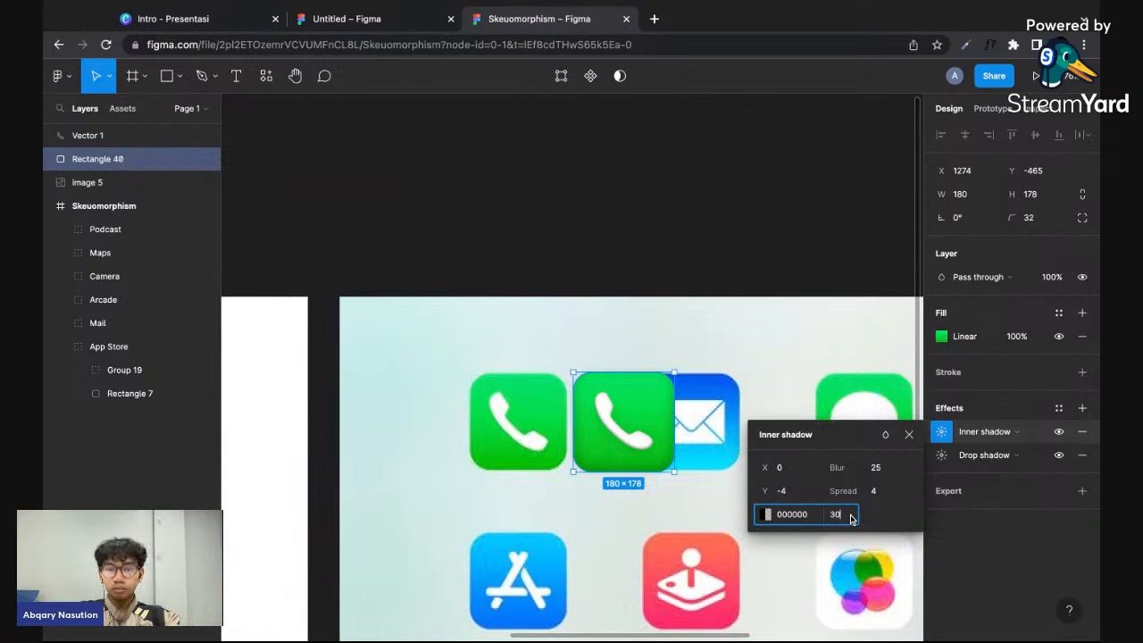
{"action": "left_click", "coordinate": [676, 509]}
{"action": "scroll", "coordinate": [676, 509], "scroll_direction": "right", "scroll_amount": 3}
{"action": "scroll", "coordinate": [676, 509], "scroll_direction": "down", "scroll_amount": 2}
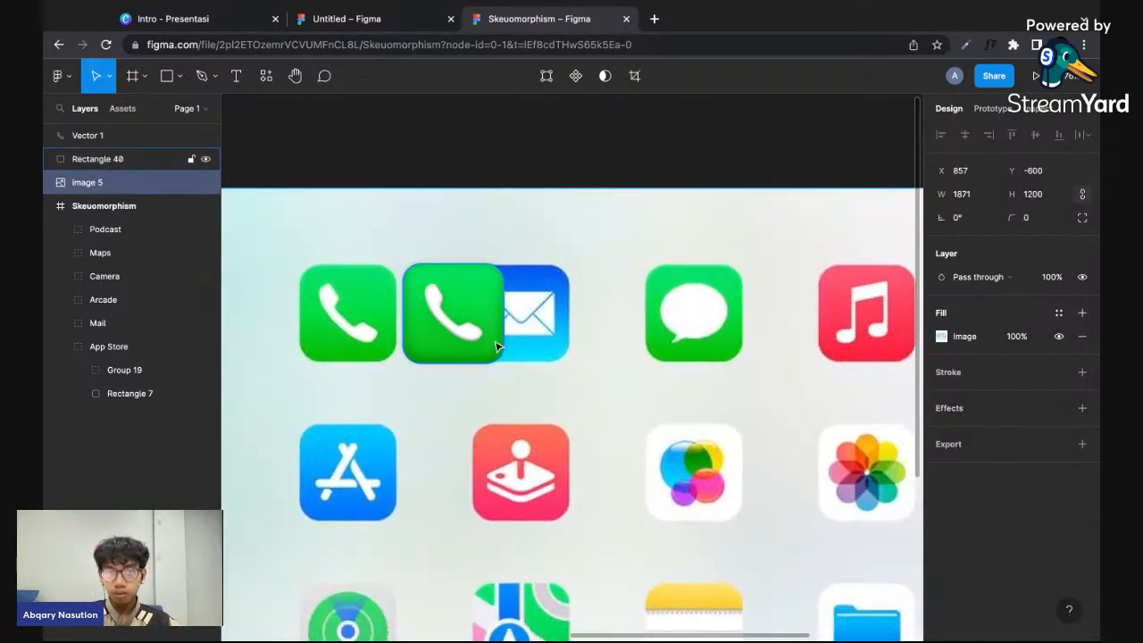
- Select the redrawn handset with its green square and move them together over the original phone icon
{"action": "left_click", "coordinate": [492, 342]}
{"action": "left_click", "coordinate": [440, 302], "text": "shift"}
{"action": "left_click_drag", "start_coordinate": [438, 301], "coordinate": [502, 318]}
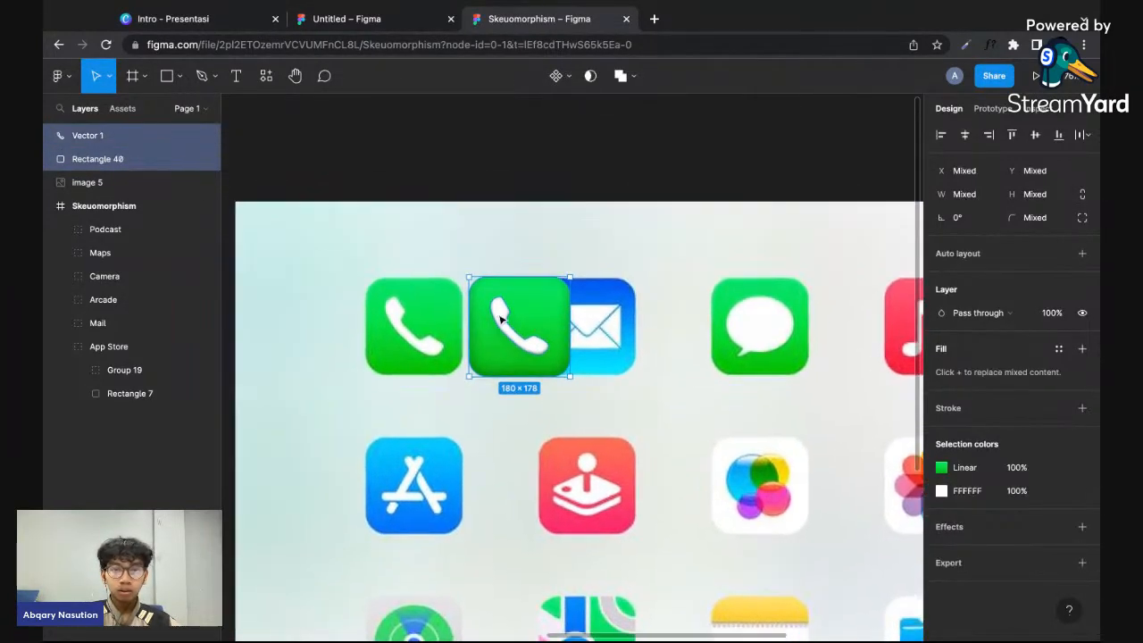
{"action": "scroll", "coordinate": [496, 303], "scroll_direction": "up", "scroll_amount": 5}
{"action": "key", "text": "shift+Left"}
{"action": "key", "text": "shift+Left"}
{"action": "key", "text": "shift+Left"}
{"action": "key", "text": "shift+Left"}
{"action": "key", "text": "shift+Left"}
{"action": "key", "text": "shift+Left"}
{"action": "key", "text": "shift+Left"}
{"action": "key", "text": "shift+Left"}
{"action": "key", "text": "shift+Left"}
{"action": "key", "text": "shift+Left"}
{"action": "key", "text": "shift+Left"}
{"action": "key", "text": "shift+Left"}
{"action": "key", "text": "shift+Left"}
{"action": "key", "text": "shift+Left"}
{"action": "key", "text": "shift+Left"}
{"action": "key", "text": "shift+Left"}
{"action": "key", "text": "shift+Left"}
{"action": "key", "text": "shift+Left"}
{"action": "key", "text": "shift+Left"}
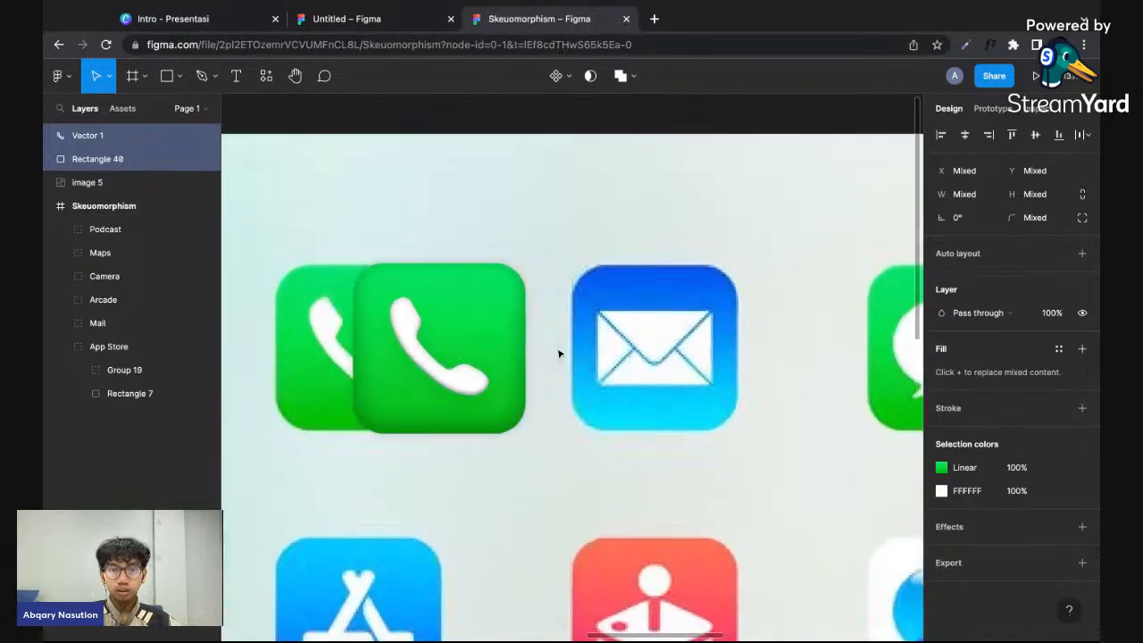
{"action": "scroll", "coordinate": [370, 350], "scroll_direction": "down", "scroll_amount": 4}
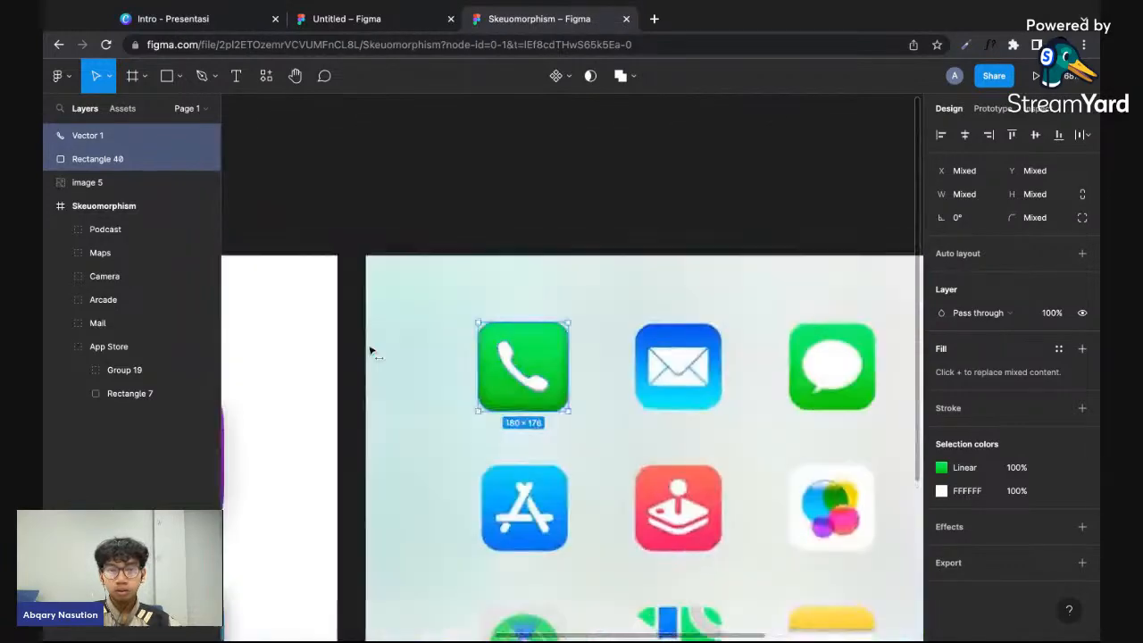
{"action": "left_click", "coordinate": [663, 237]}
{"action": "scroll", "coordinate": [587, 391], "scroll_direction": "down", "scroll_amount": 3}
{"action": "scroll", "coordinate": [584, 387], "scroll_direction": "up", "scroll_amount": 1}
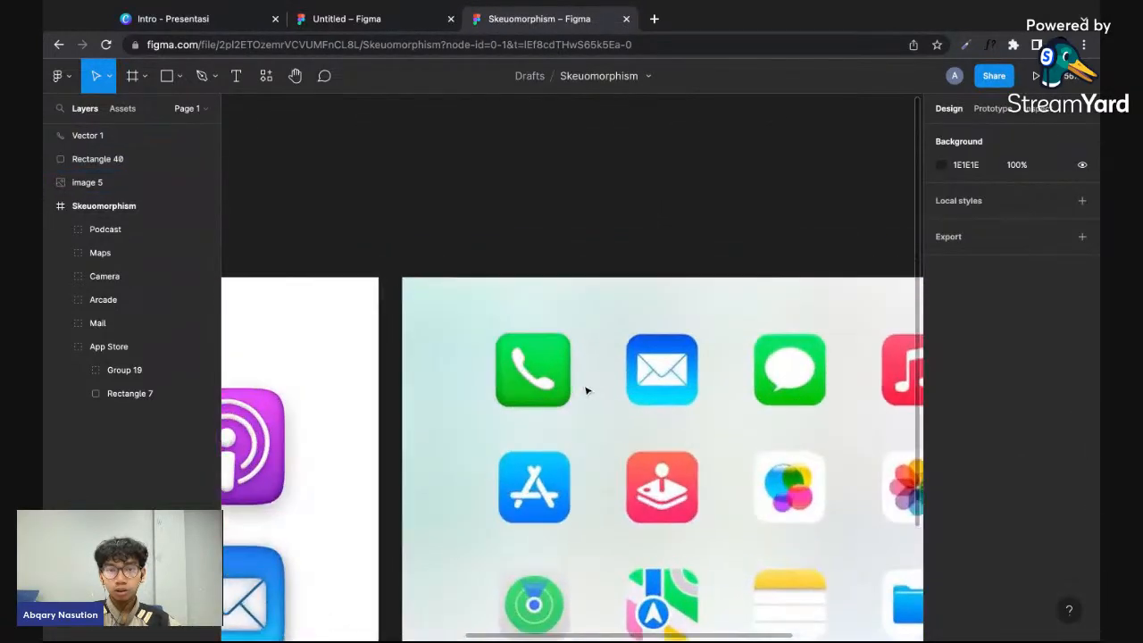
- Move the redrawn phone icon back beside the original to compare the two versions
{"action": "left_click", "coordinate": [561, 379]}
{"action": "scroll", "coordinate": [563, 377], "scroll_direction": "up", "scroll_amount": 3}
{"action": "left_click", "coordinate": [523, 383], "text": "shift"}
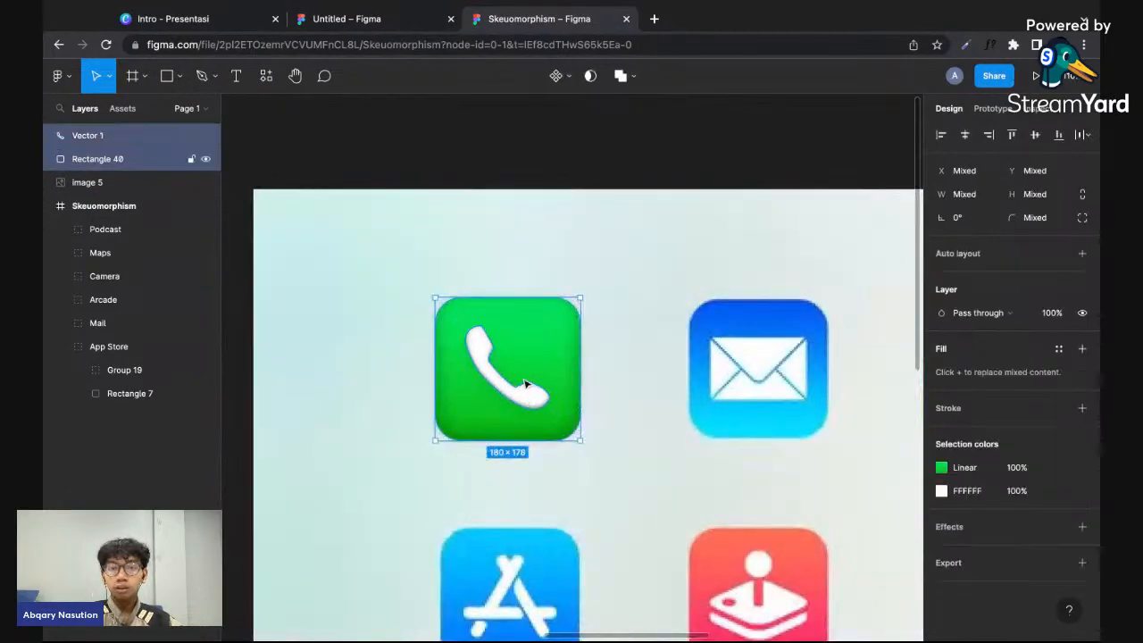
{"action": "key", "text": "shift+Right"}
{"action": "key", "text": "shift+Right"}
{"action": "key", "text": "shift+Right"}
{"action": "key", "text": "shift+Right"}
{"action": "key", "text": "shift+Right"}
{"action": "key", "text": "shift+Right"}
{"action": "key", "text": "shift+Right"}
{"action": "key", "text": "shift+Right"}
{"action": "key", "text": "shift+Right"}
{"action": "key", "text": "shift+Right"}
{"action": "key", "text": "shift+Right"}
{"action": "key", "text": "shift+Right"}
{"action": "key", "text": "shift+Right"}
{"action": "key", "text": "shift+Right"}
{"action": "key", "text": "shift+Right"}
{"action": "key", "text": "shift+Right"}
{"action": "key", "text": "shift+Right"}
{"action": "key", "text": "shift+Right"}
{"action": "left_click", "coordinate": [599, 518]}
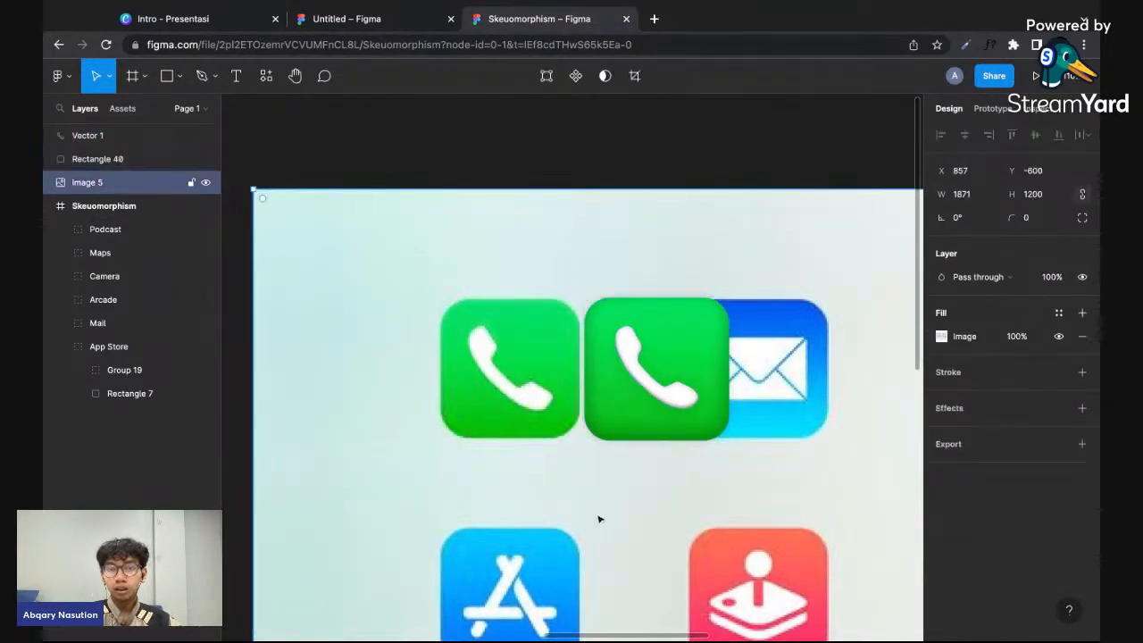
{"action": "scroll", "coordinate": [658, 485], "scroll_direction": "down", "scroll_amount": 2}
{"action": "scroll", "coordinate": [658, 488], "scroll_direction": "down", "scroll_amount": 2}
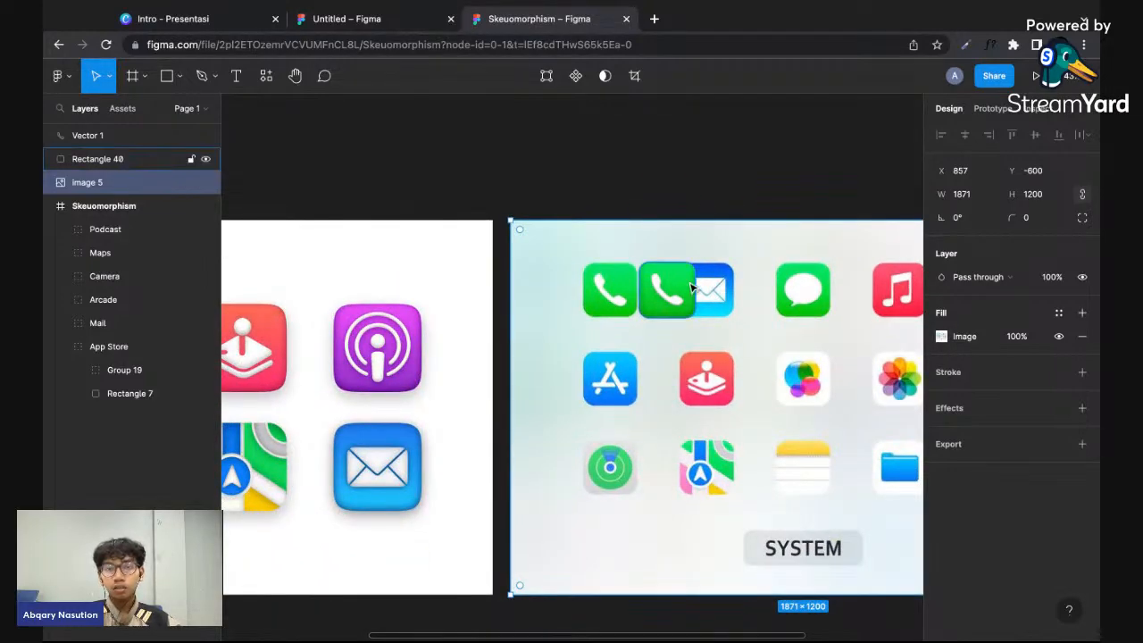
{"action": "scroll", "coordinate": [714, 308], "scroll_direction": "up", "scroll_amount": 4}
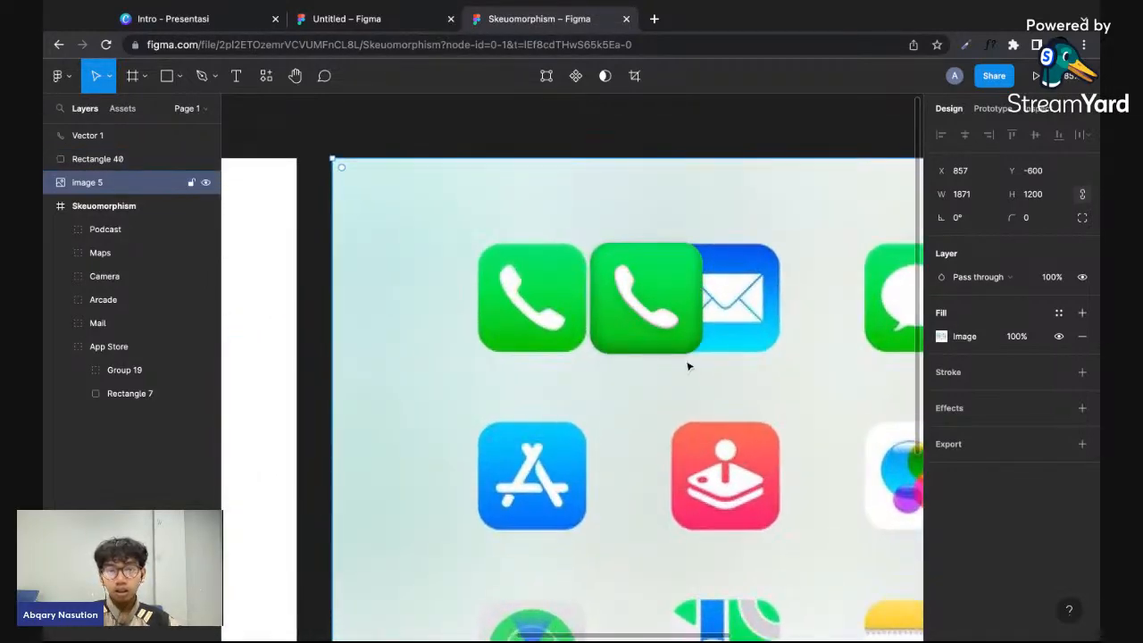
- Select both parts of the redrawn phone icon and shift them so they cover the original phone icon again
{"action": "left_click", "coordinate": [693, 330]}
{"action": "left_click", "coordinate": [665, 319], "text": "shift"}
{"action": "key", "text": "shift+Left"}
{"action": "key", "text": "shift+Left"}
{"action": "key", "text": "shift+Left"}
{"action": "key", "text": "shift+Left"}
{"action": "key", "text": "shift+Left"}
{"action": "key", "text": "shift+Left"}
{"action": "key", "text": "shift+Left"}
{"action": "key", "text": "shift+Left"}
{"action": "key", "text": "shift+Left"}
{"action": "key", "text": "shift+Left"}
{"action": "key", "text": "shift+Left"}
{"action": "key", "text": "shift+Left"}
{"action": "key", "text": "shift+Left"}
{"action": "key", "text": "shift+Left"}
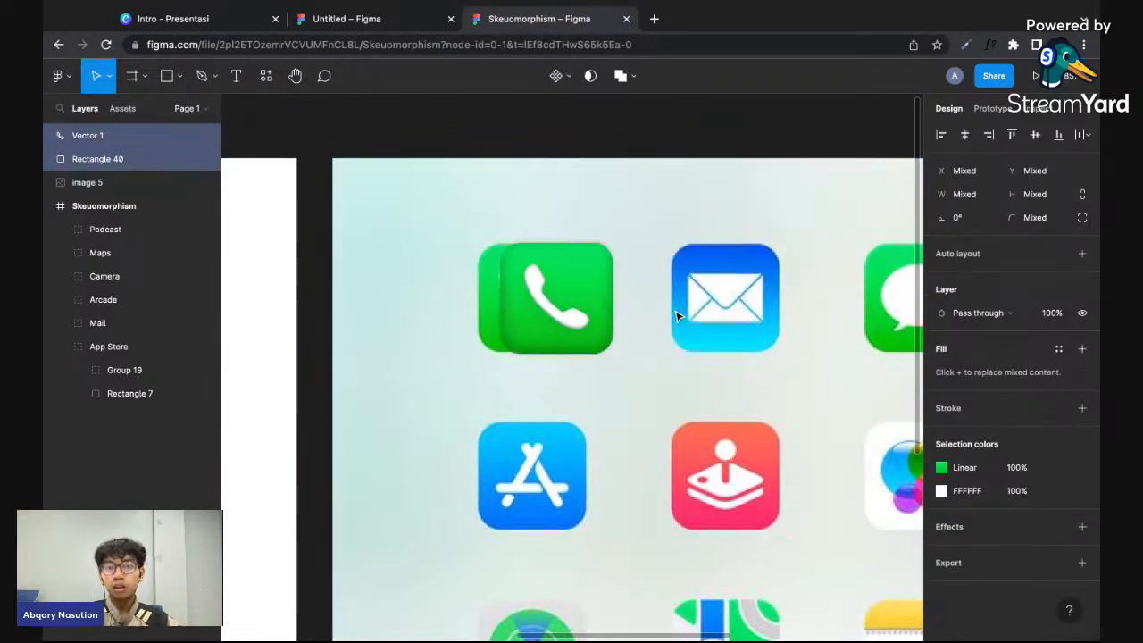
{"action": "key", "text": "shift+Left"}
{"action": "key", "text": "shift+Left"}
{"action": "key", "text": "shift+Left"}
{"action": "key", "text": "shift+Left"}
{"action": "left_click", "coordinate": [622, 334]}
- Look over the icons in the reference image and compare them with those in the Skeuomorphism frame
{"action": "scroll", "coordinate": [633, 339], "scroll_direction": "down", "scroll_amount": 3}
{"action": "scroll", "coordinate": [633, 339], "scroll_direction": "right", "scroll_amount": 5}
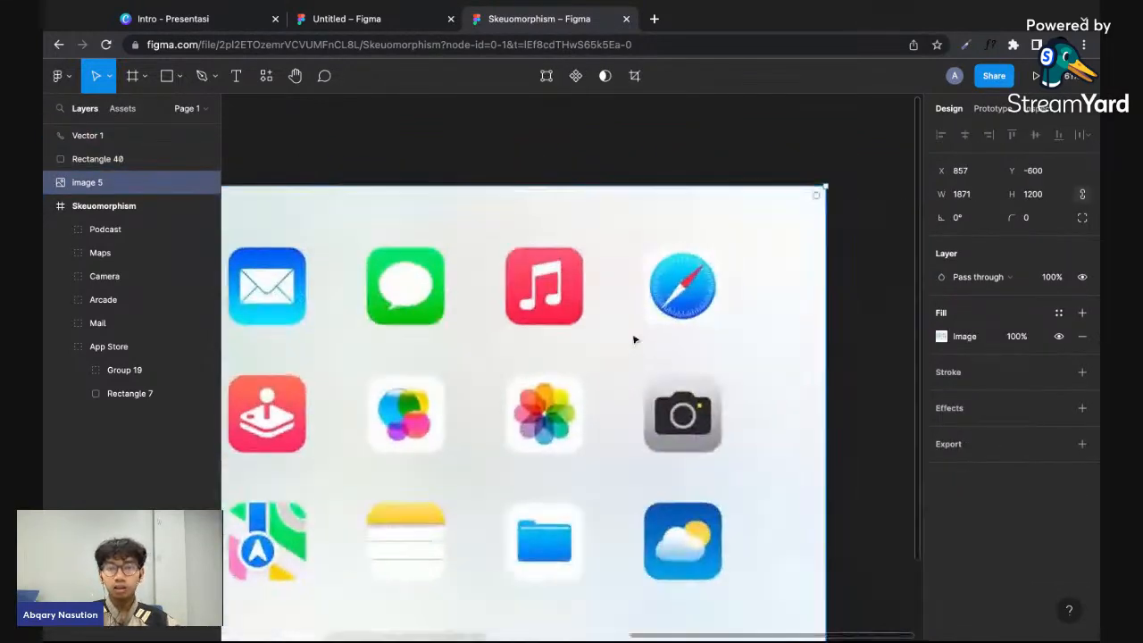
{"action": "scroll", "coordinate": [630, 334], "scroll_direction": "left", "scroll_amount": 3}
{"action": "scroll", "coordinate": [630, 333], "scroll_direction": "down", "scroll_amount": 3}
{"action": "scroll", "coordinate": [735, 272], "scroll_direction": "right", "scroll_amount": 5}
{"action": "scroll", "coordinate": [735, 273], "scroll_direction": "down", "scroll_amount": 3}
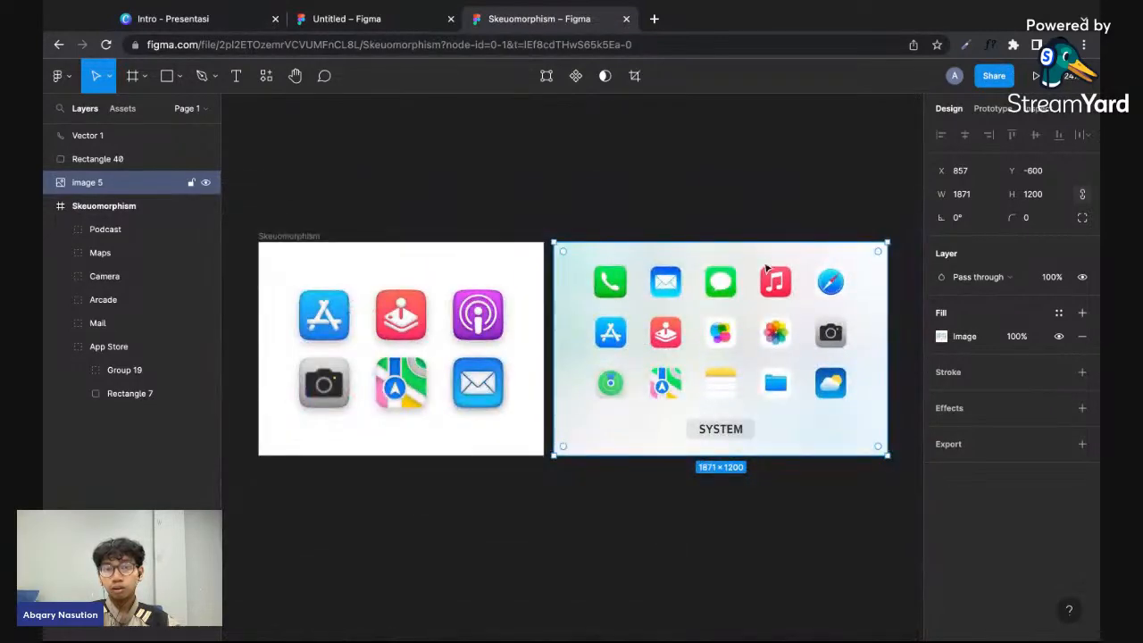
{"action": "scroll", "coordinate": [755, 270], "scroll_direction": "up", "scroll_amount": 5}
{"action": "scroll", "coordinate": [671, 282], "scroll_direction": "up", "scroll_amount": 3}
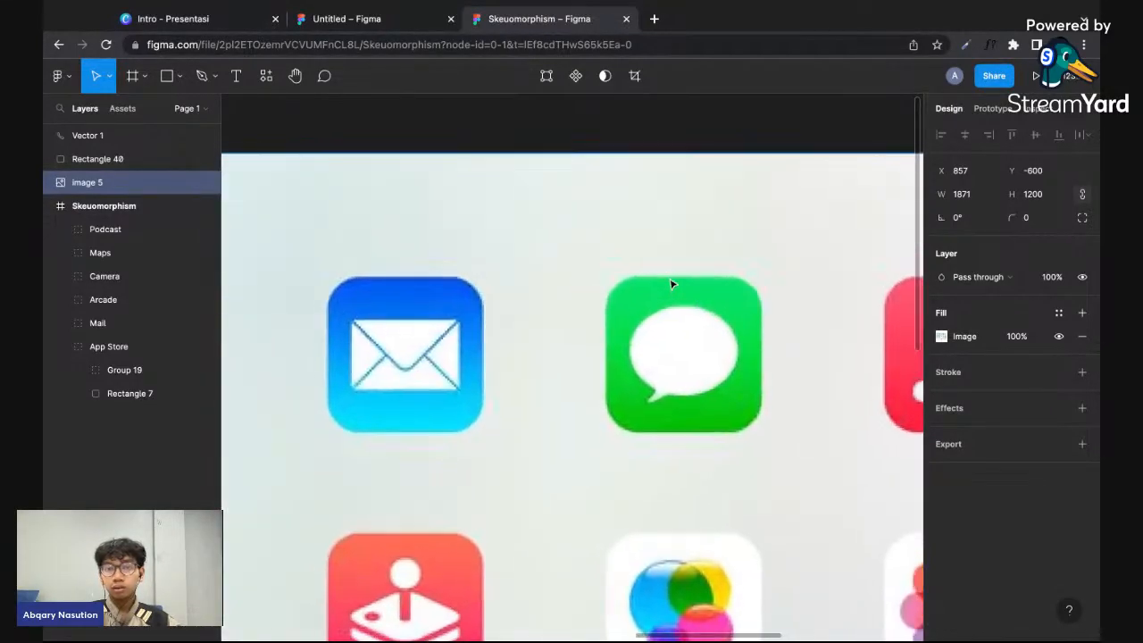
{"action": "scroll", "coordinate": [671, 284], "scroll_direction": "left", "scroll_amount": 5}
- Duplicate the phone icon's green square and place the copy over the message icon at X 1703, Y -465
{"action": "left_click", "coordinate": [449, 334]}
{"action": "scroll", "coordinate": [449, 336], "scroll_direction": "right", "scroll_amount": 3}
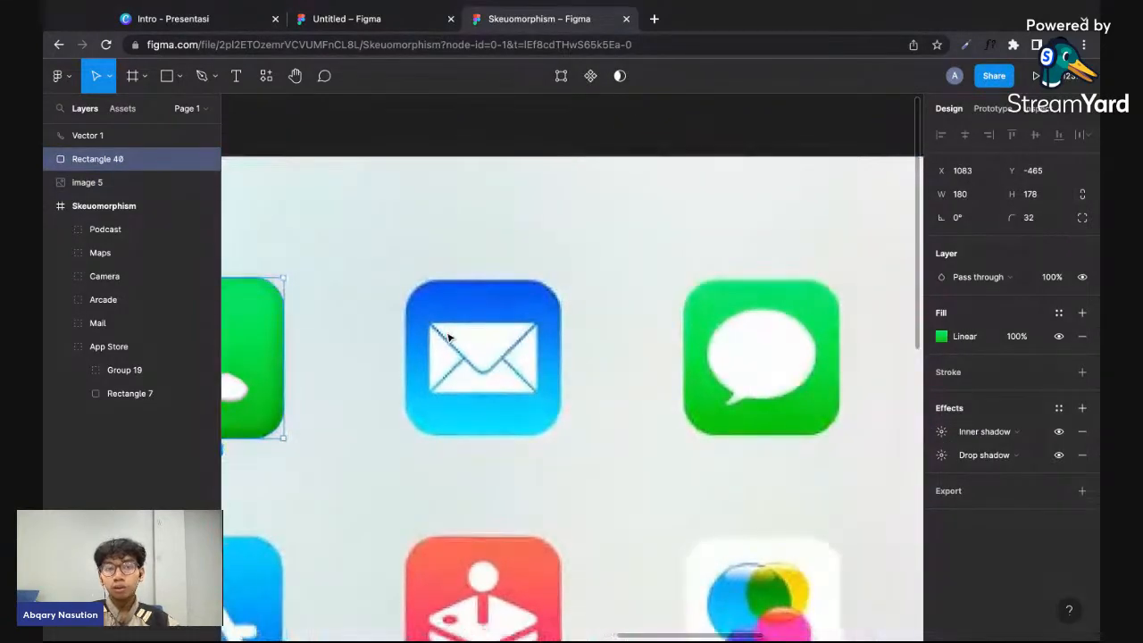
{"action": "scroll", "coordinate": [449, 337], "scroll_direction": "left", "scroll_amount": 3}
{"action": "scroll", "coordinate": [449, 338], "scroll_direction": "down", "scroll_amount": 1}
{"action": "right_click", "coordinate": [369, 211]}
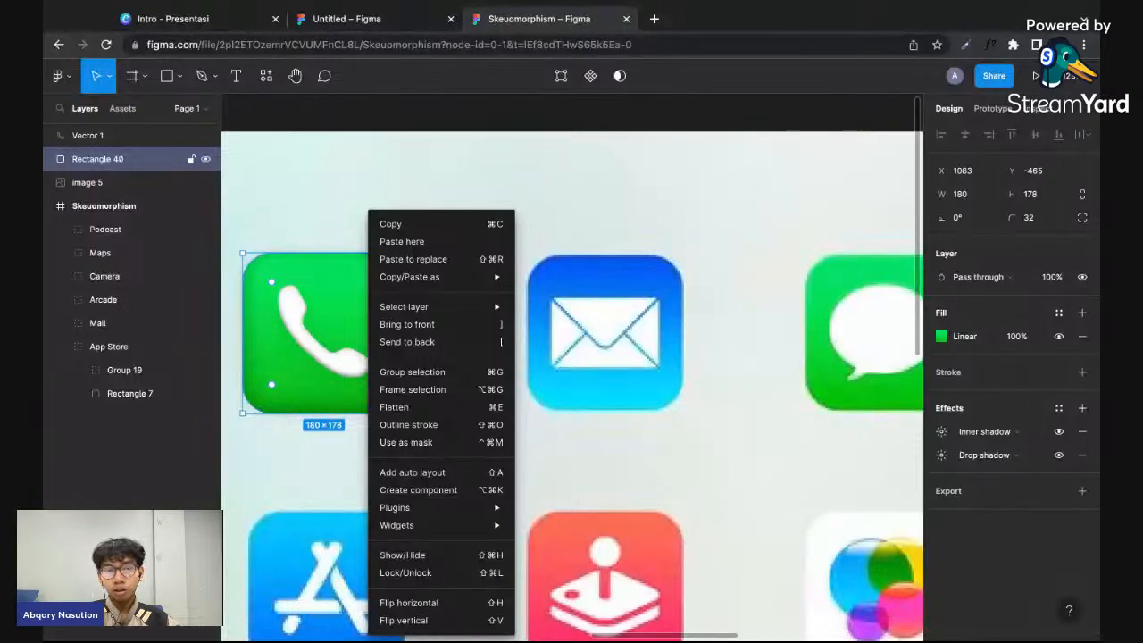
{"action": "key", "text": "Escape"}
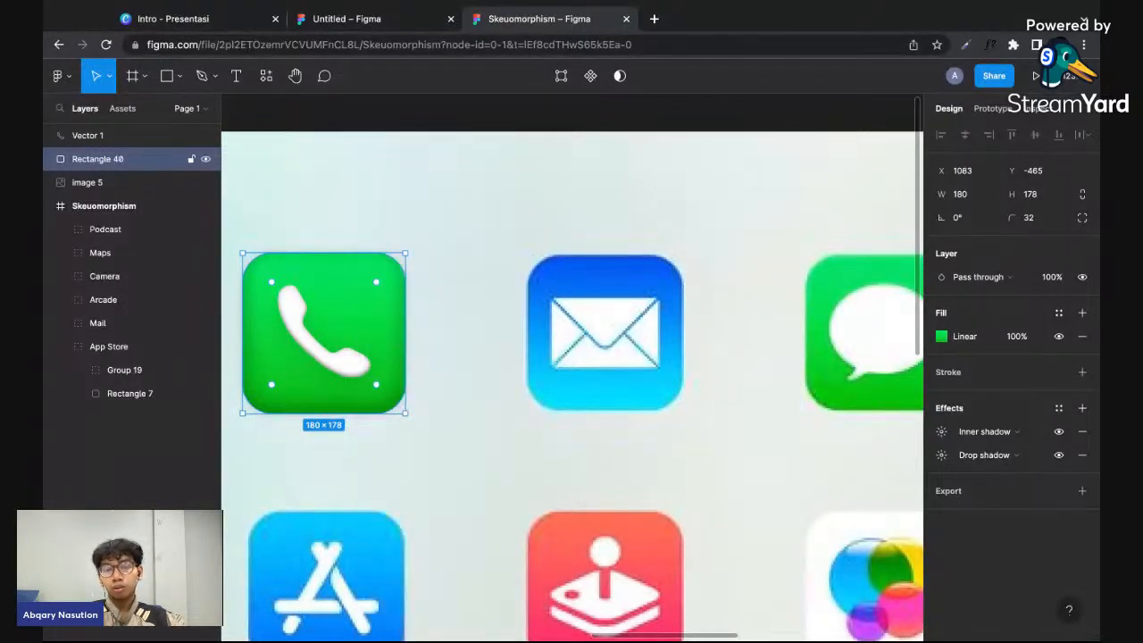
{"action": "key", "text": "ctrl+d"}
{"action": "left_click_drag", "start_coordinate": [289, 322], "coordinate": [766, 348]}
{"action": "scroll", "coordinate": [632, 324], "scroll_direction": "right", "scroll_amount": 2}
{"action": "scroll", "coordinate": [631, 323], "scroll_direction": "down", "scroll_amount": 3}
{"action": "scroll", "coordinate": [630, 323], "scroll_direction": "up", "scroll_amount": 1}
{"action": "scroll", "coordinate": [766, 348], "scroll_direction": "right", "scroll_amount": 5}
{"action": "scroll", "coordinate": [798, 492], "scroll_direction": "left", "scroll_amount": 2}
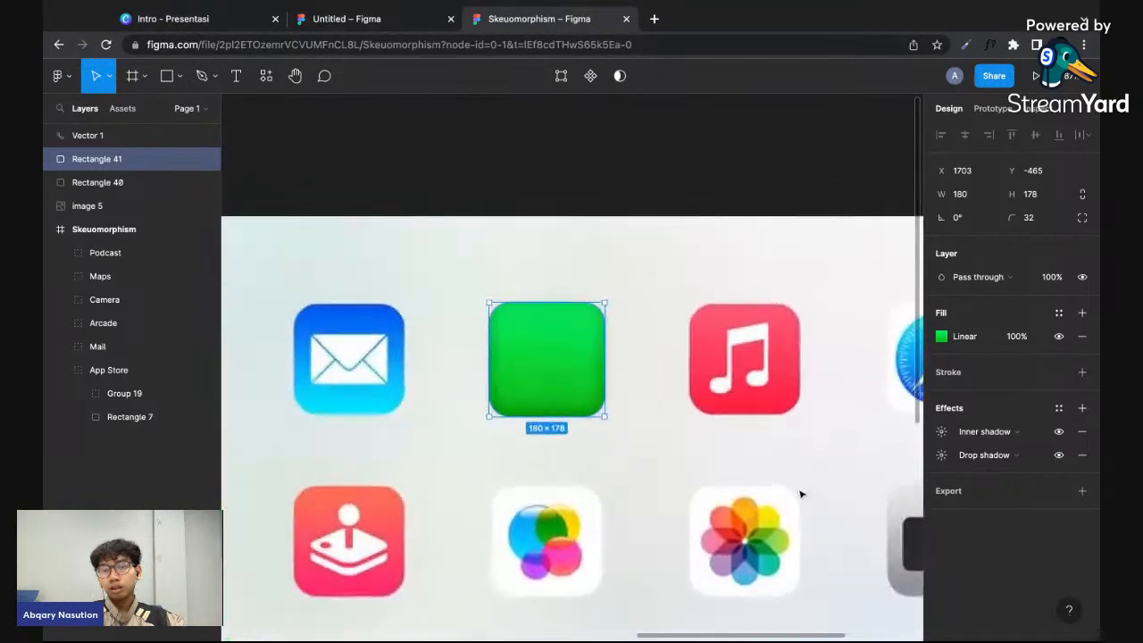
- Move the duplicated green square off the message icon, placing it between the message and music icons
{"action": "scroll", "coordinate": [681, 441], "scroll_direction": "left", "scroll_amount": 2}
{"action": "left_click_drag", "start_coordinate": [676, 375], "coordinate": [791, 368]}
{"action": "left_click", "coordinate": [659, 477]}
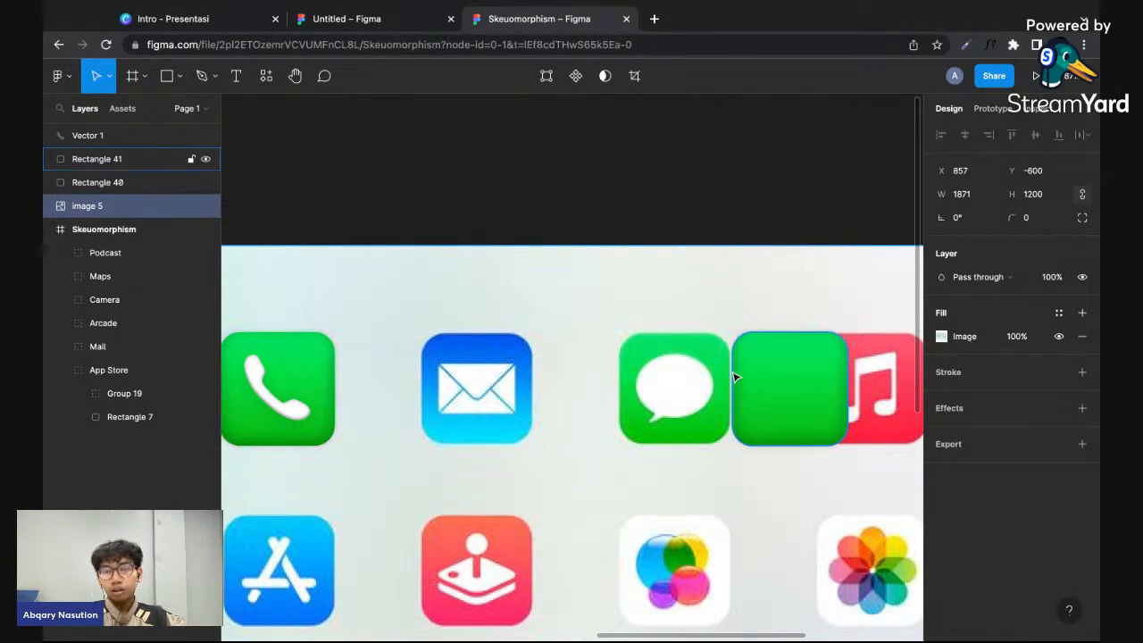
- Start a Pen path at the tip of the speech bubble's tail and add a second point where the tail meets the bubble
{"action": "scroll", "coordinate": [735, 379], "scroll_direction": "up", "scroll_amount": 5}
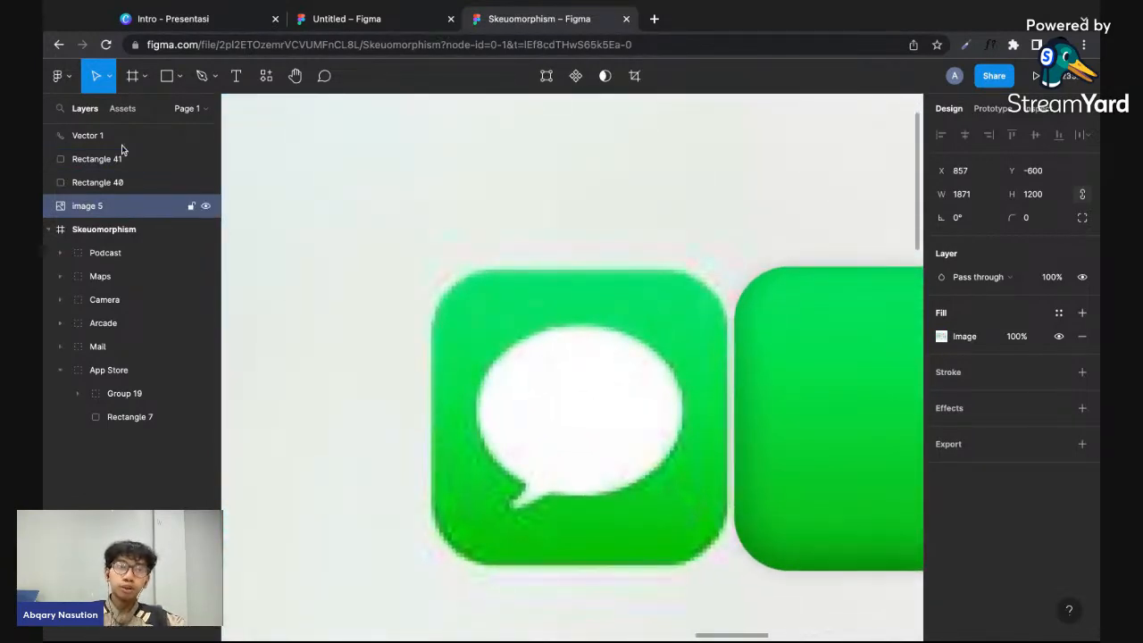
{"action": "left_click", "coordinate": [203, 84]}
{"action": "scroll", "coordinate": [478, 364], "scroll_direction": "down", "scroll_amount": 2}
{"action": "scroll", "coordinate": [477, 364], "scroll_direction": "right", "scroll_amount": 1}
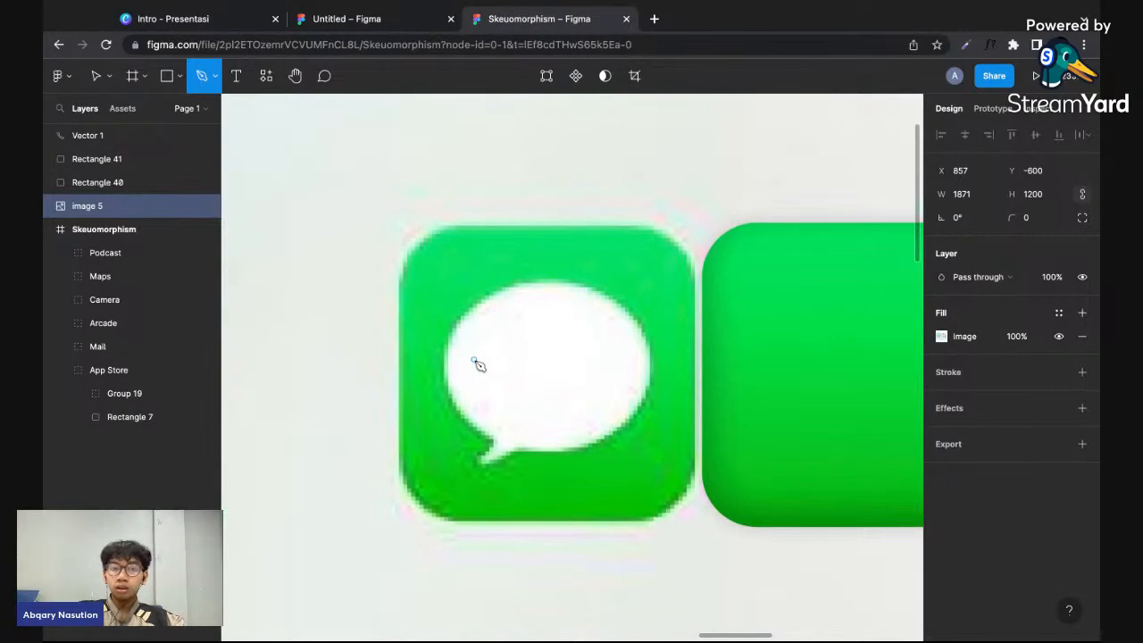
{"action": "scroll", "coordinate": [517, 467], "scroll_direction": "up", "scroll_amount": 2}
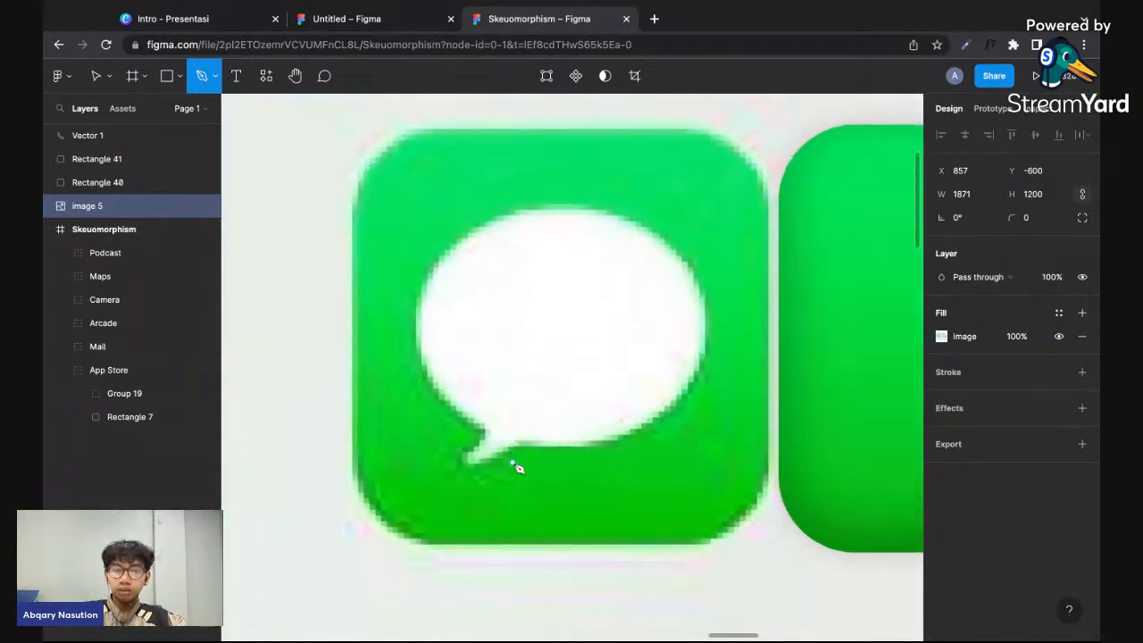
{"action": "left_click", "coordinate": [464, 461]}
{"action": "scroll", "coordinate": [459, 456], "scroll_direction": "up", "scroll_amount": 2}
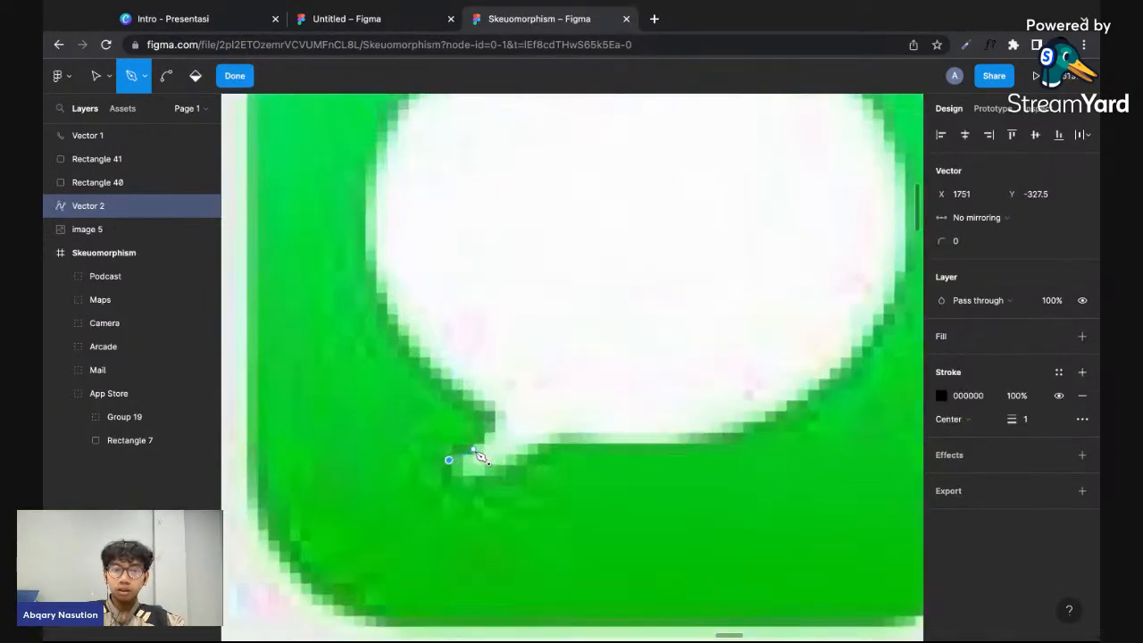
{"action": "left_click", "coordinate": [498, 418]}
{"action": "scroll", "coordinate": [502, 423], "scroll_direction": "down", "scroll_amount": 3}
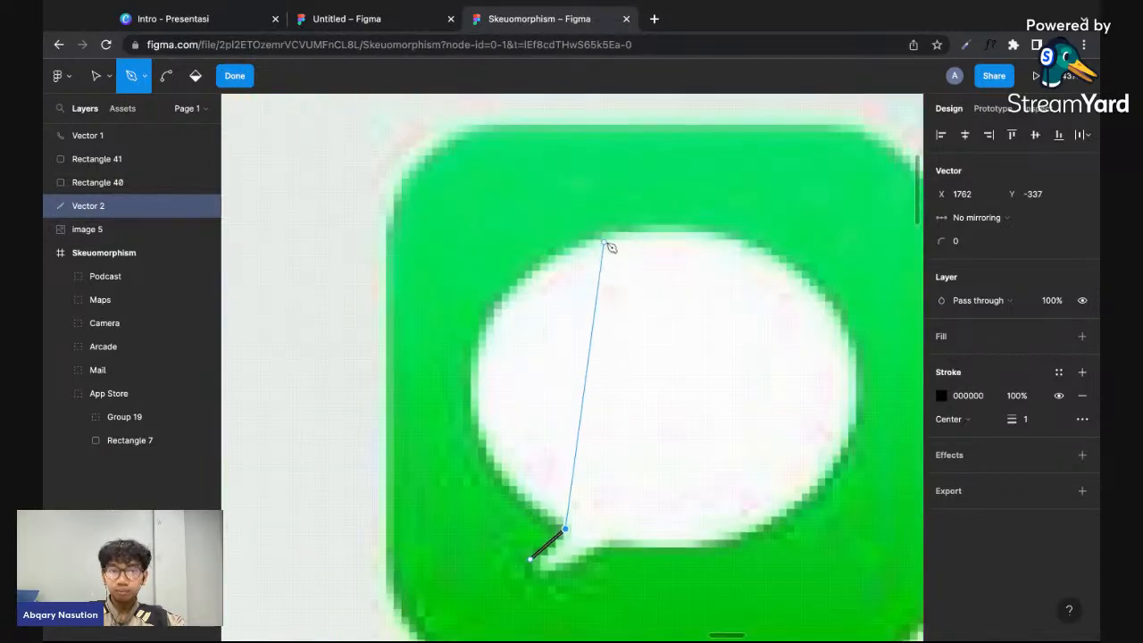
- Continue the path with points on the bubble's upper edge, right edge, lower-right curve and the underside beside the tail
{"action": "left_click", "coordinate": [604, 243]}
{"action": "scroll", "coordinate": [609, 239], "scroll_direction": "right", "scroll_amount": 4}
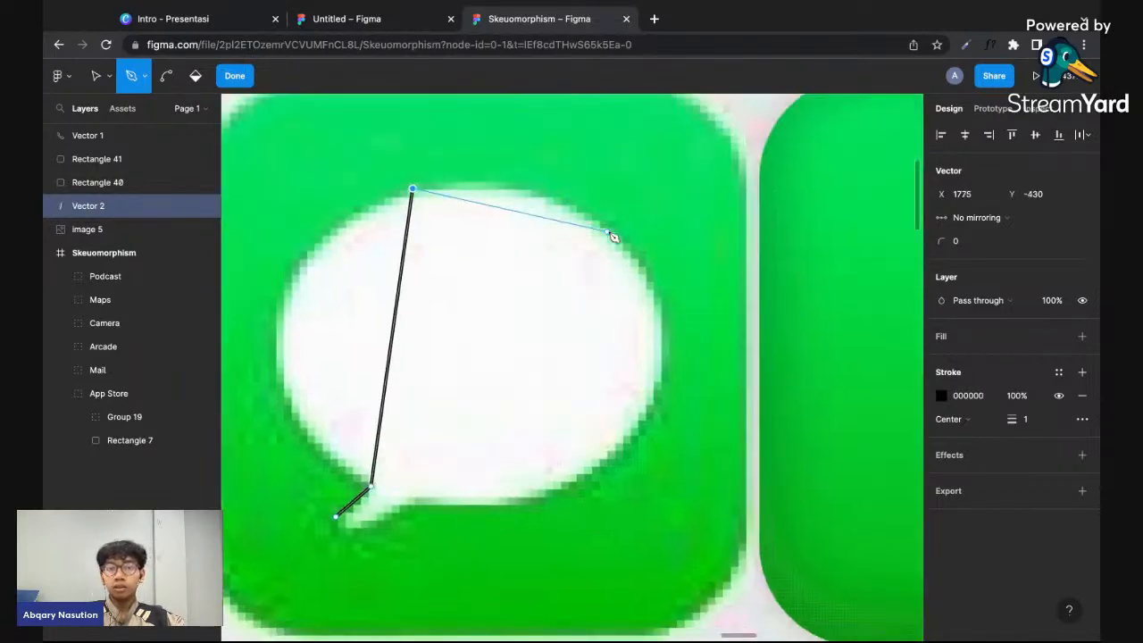
{"action": "left_click", "coordinate": [658, 390]}
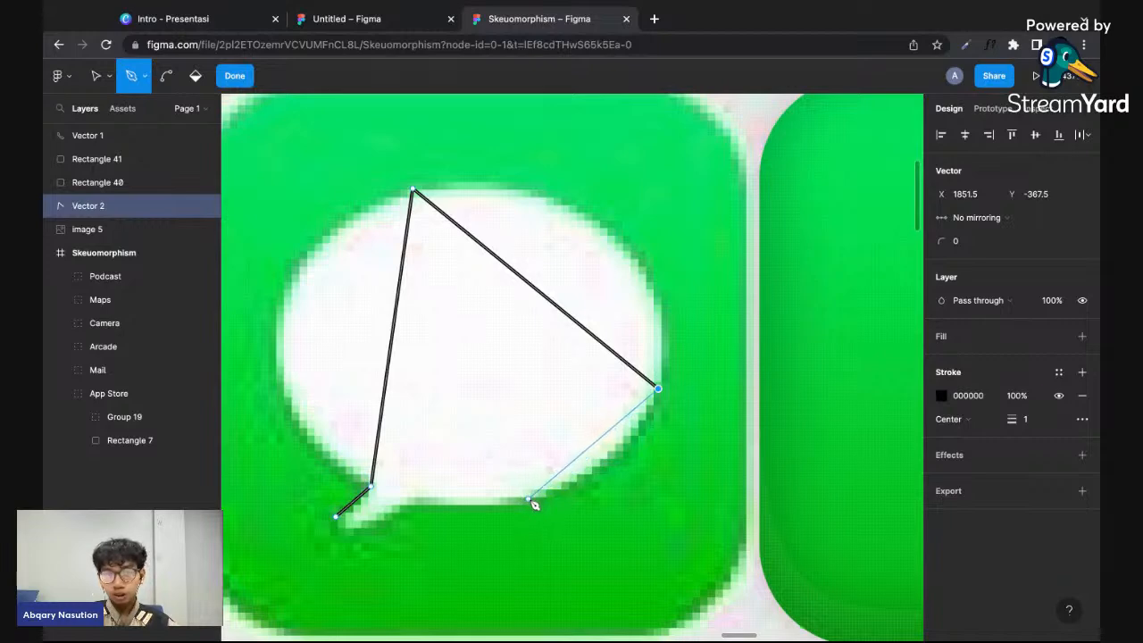
{"action": "left_click", "coordinate": [527, 503]}
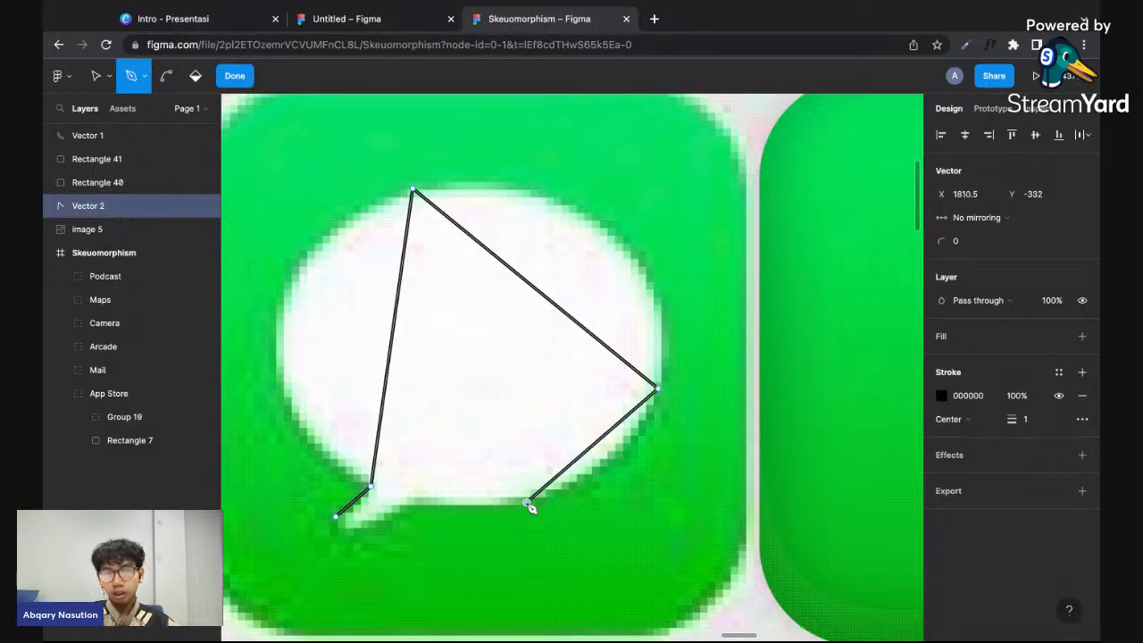
{"action": "left_click", "coordinate": [412, 501]}
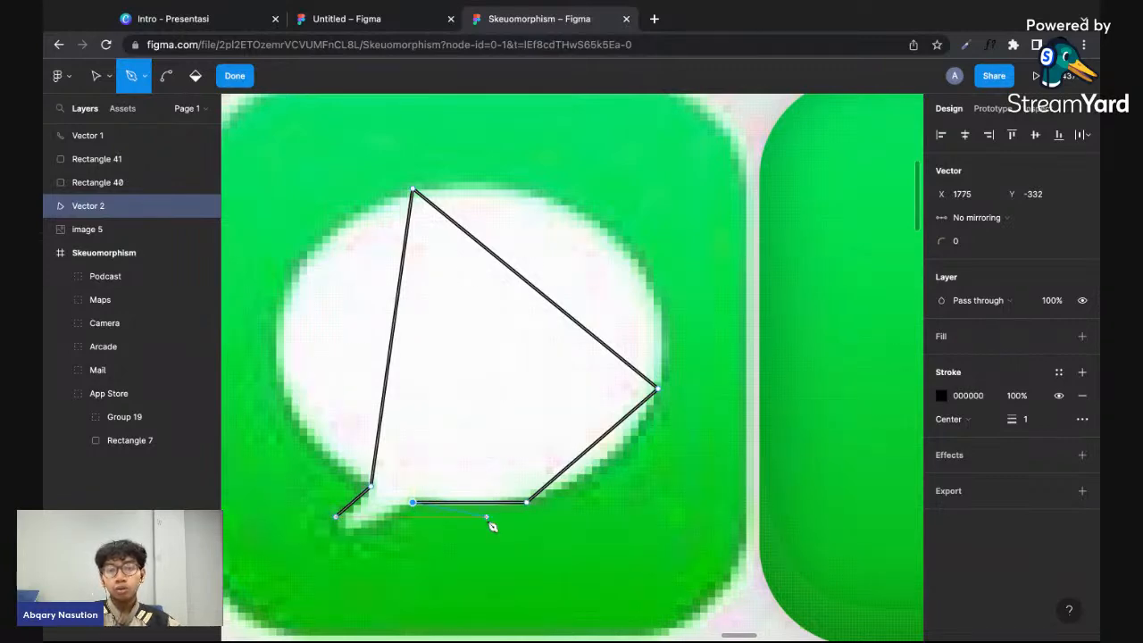
{"action": "key", "text": "ctrl"}
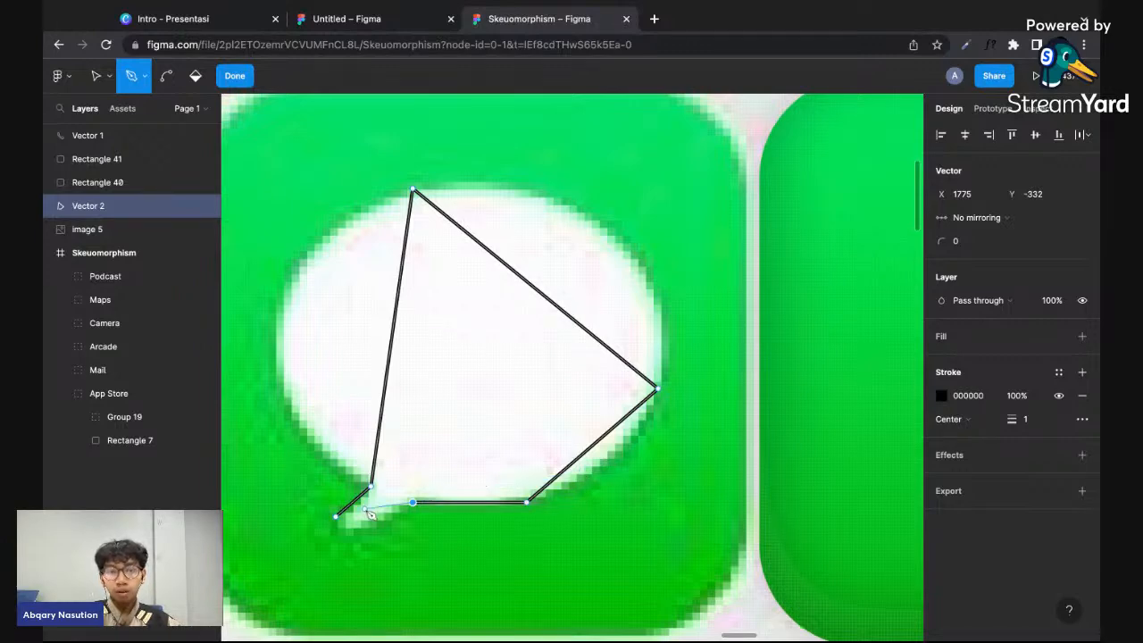
{"action": "left_click", "coordinate": [326, 566]}
{"action": "key", "text": "super+z"}
{"action": "scroll", "coordinate": [346, 538], "scroll_direction": "up", "scroll_amount": 5}
{"action": "scroll", "coordinate": [347, 537], "scroll_direction": "down", "scroll_amount": 5}
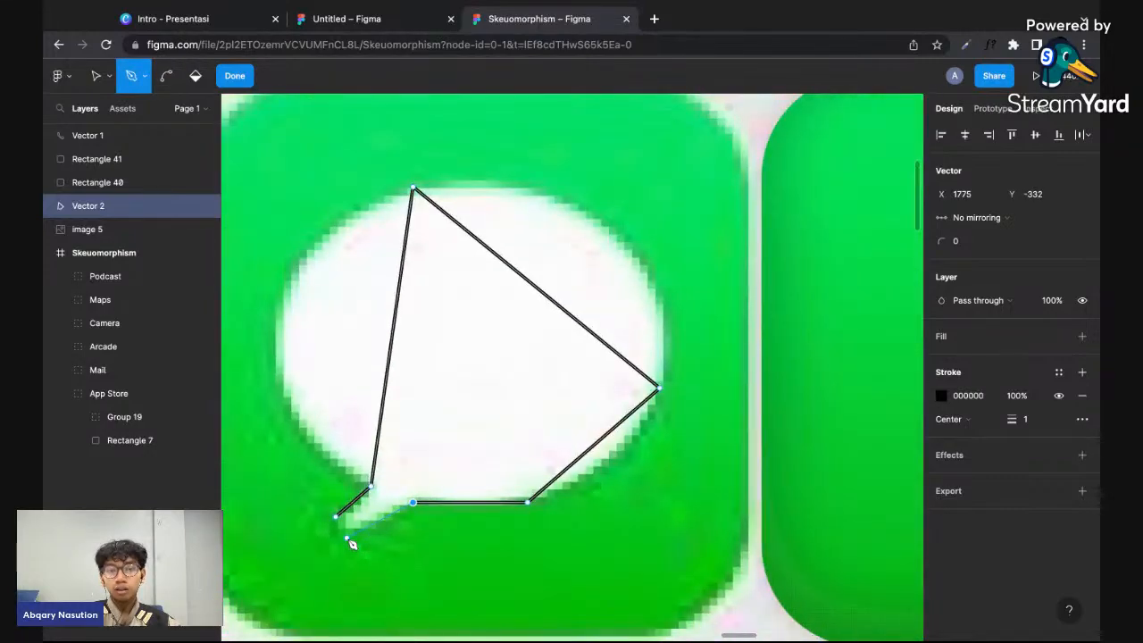
- Try to close the path at the tail's tip and bend the tail's lower edge into a curve
{"action": "scroll", "coordinate": [357, 522], "scroll_direction": "up", "scroll_amount": 5}
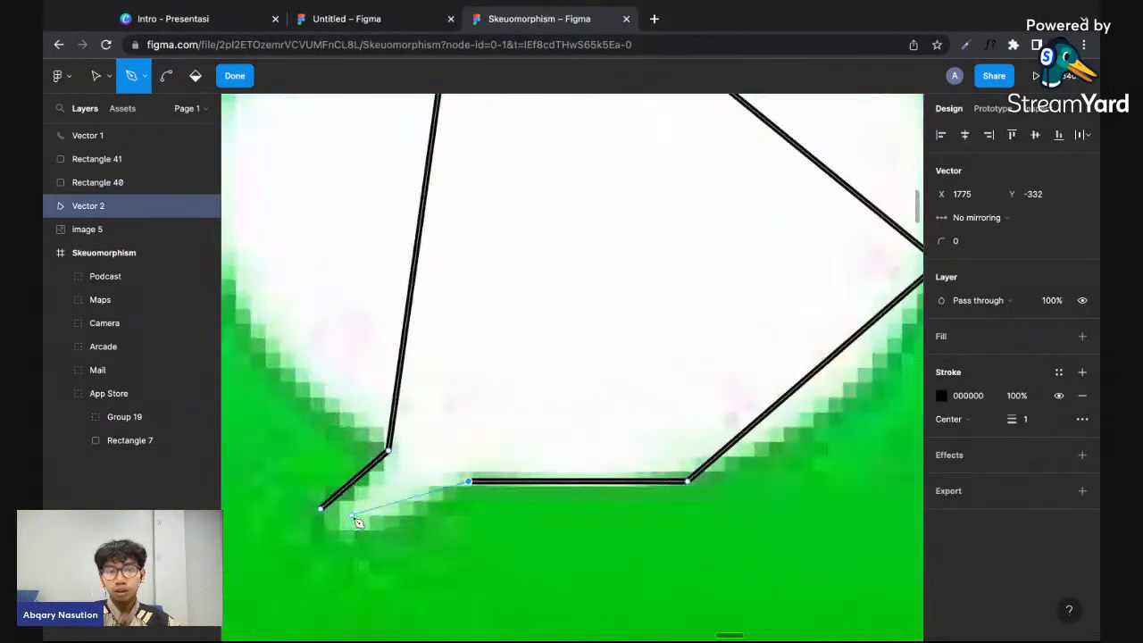
{"action": "key", "text": "ctrl"}
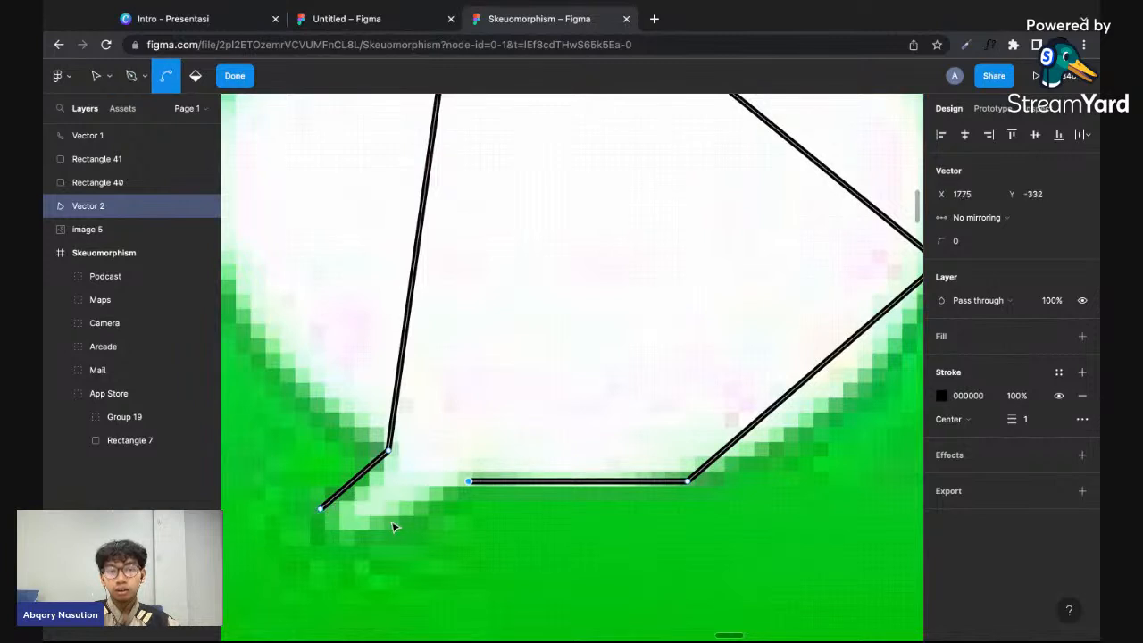
{"action": "left_click", "coordinate": [320, 508]}
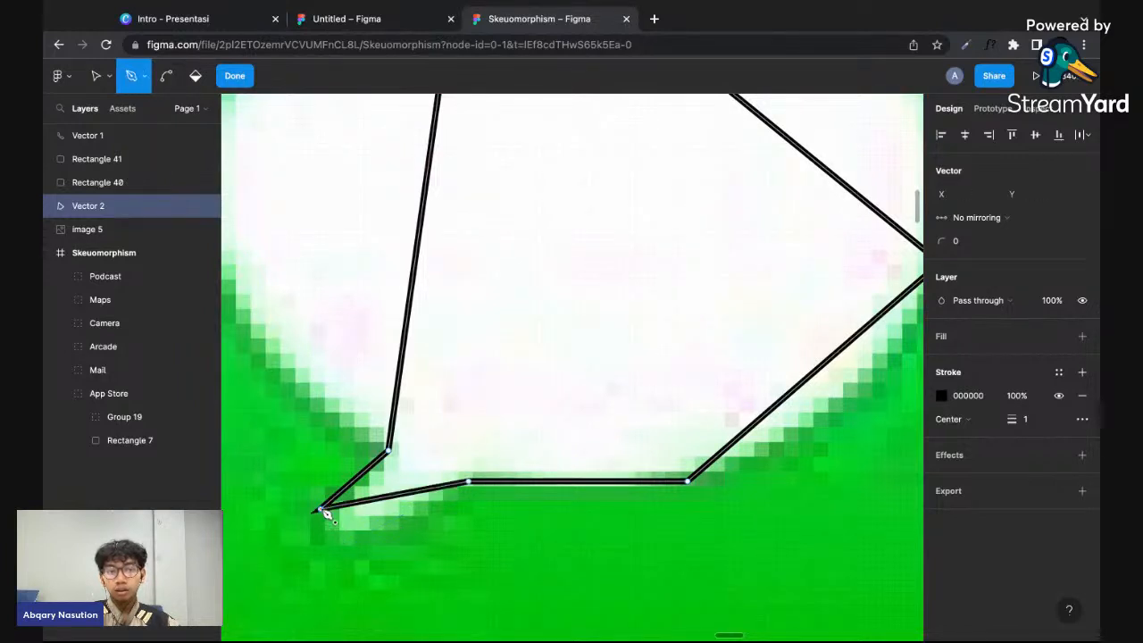
{"action": "key", "text": "ctrl"}
{"action": "left_click_drag", "start_coordinate": [321, 509], "coordinate": [355, 516]}
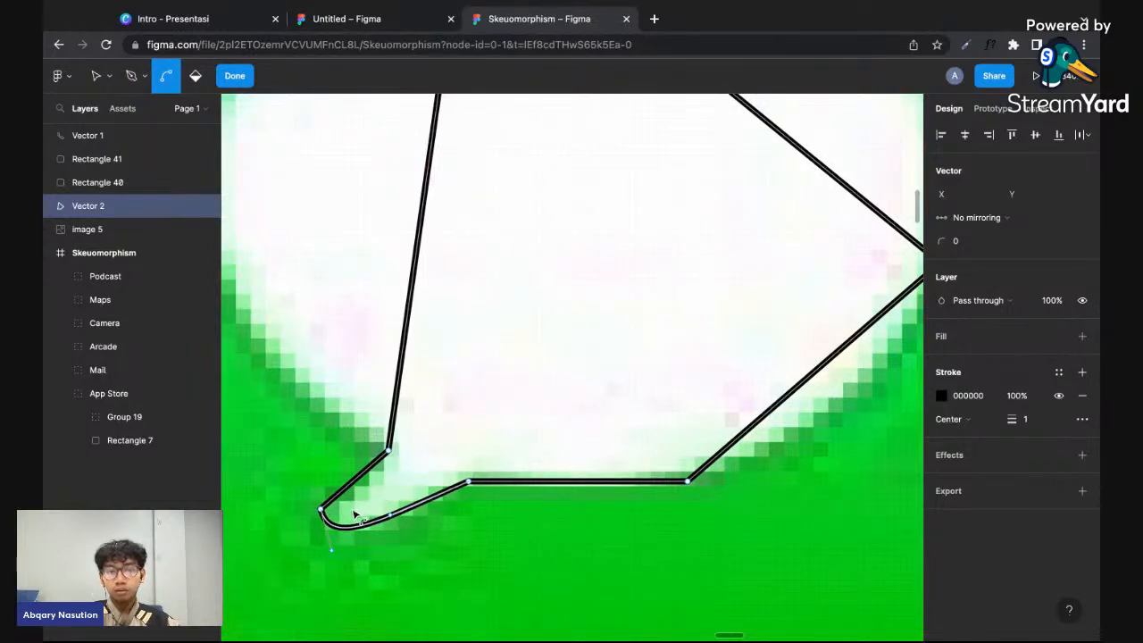
{"action": "key", "text": "ctrl+z"}
{"action": "key", "text": "ctrl+z"}
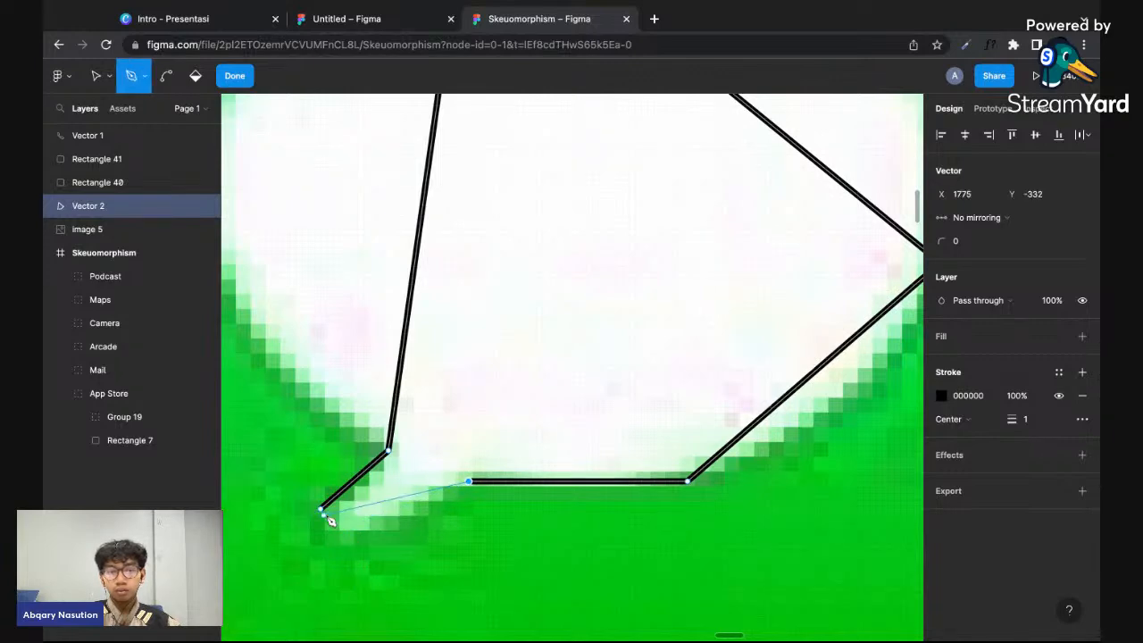
- Move the path's tail-tip point to X 1752, Y -324.5 and close the path there from the underside point beside the tail
{"action": "key", "text": "v"}
{"action": "left_click_drag", "start_coordinate": [320, 512], "coordinate": [323, 514]}
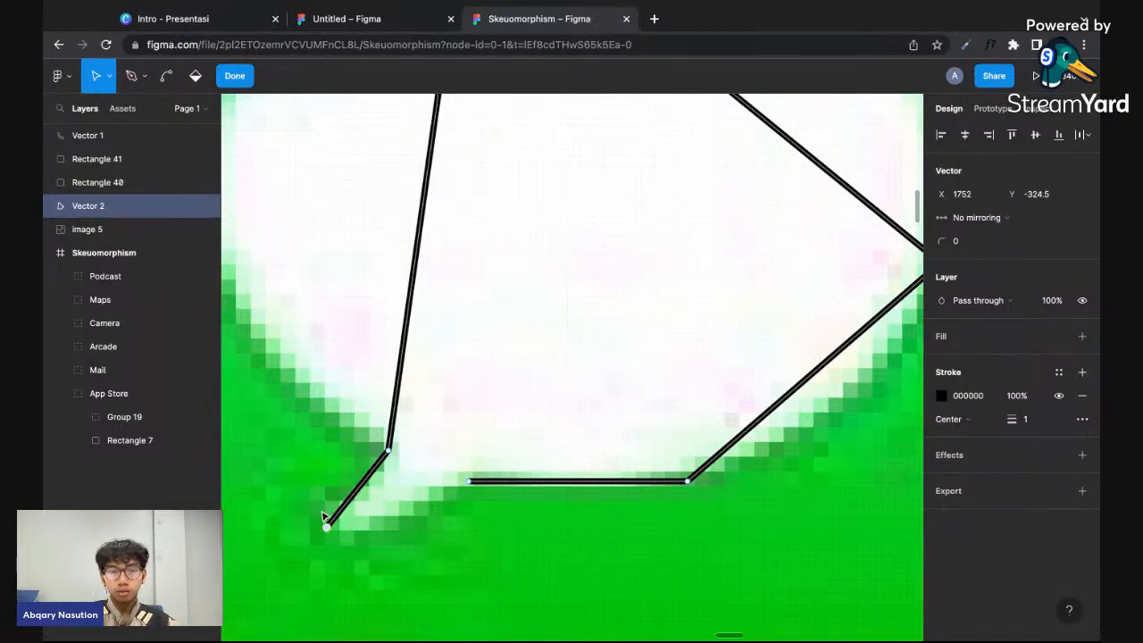
{"action": "left_click", "coordinate": [469, 481]}
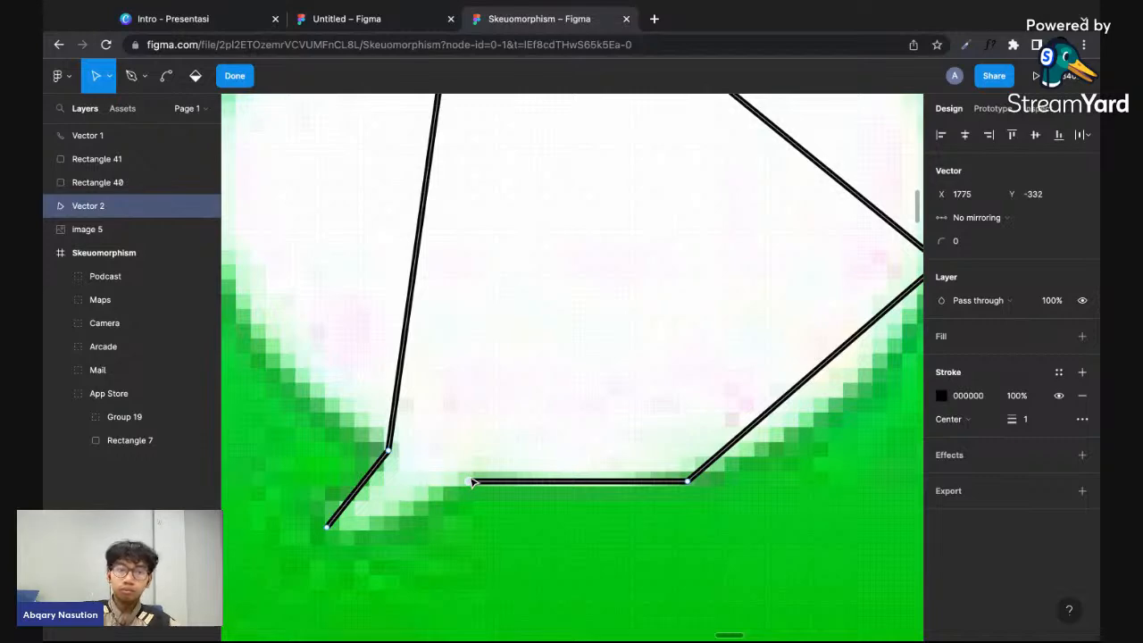
{"action": "key", "text": "p"}
{"action": "left_click", "coordinate": [326, 528]}
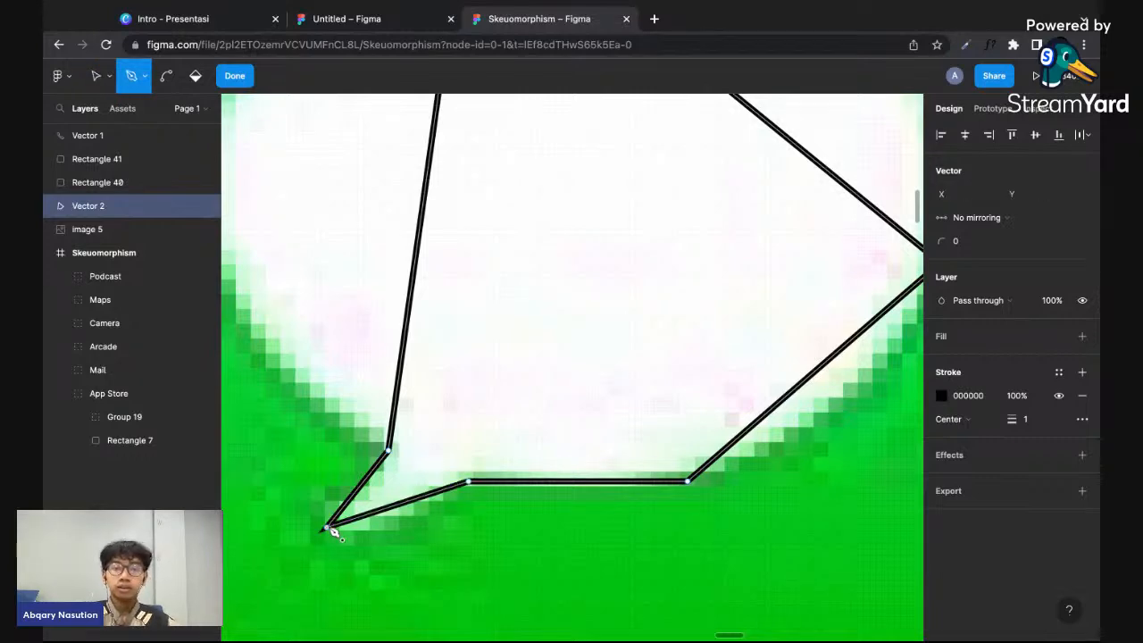
- Bend the segment between the tail's corner and the upper point outward to follow the speech bubble's left edge
{"action": "scroll", "coordinate": [330, 528], "scroll_direction": "down", "scroll_amount": 5}
{"action": "scroll", "coordinate": [427, 321], "scroll_direction": "left", "scroll_amount": 1}
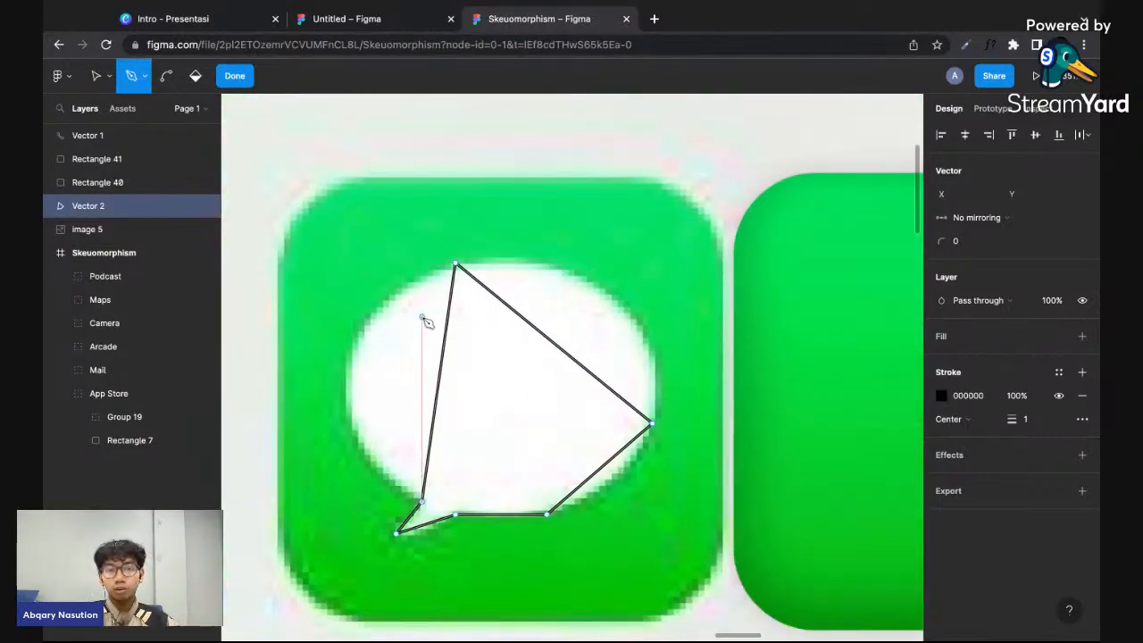
{"action": "left_click", "coordinate": [163, 82]}
{"action": "scroll", "coordinate": [406, 420], "scroll_direction": "up", "scroll_amount": 3}
{"action": "left_click_drag", "start_coordinate": [448, 421], "coordinate": [320, 409]}
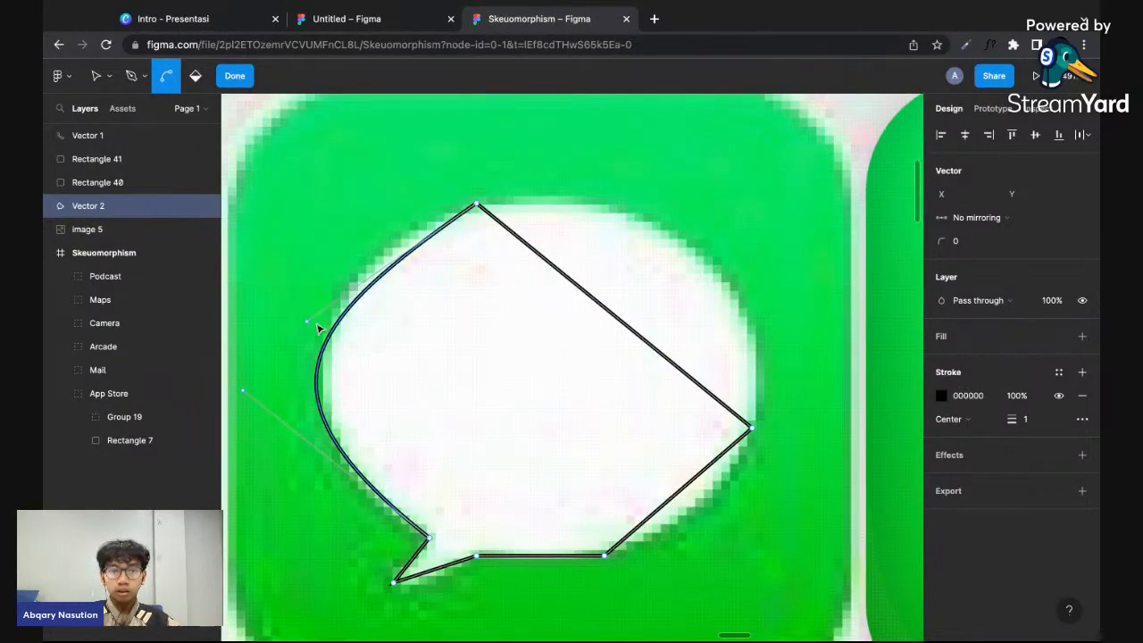
{"action": "key", "text": "super+z"}
{"action": "left_click_drag", "start_coordinate": [456, 348], "coordinate": [342, 314]}
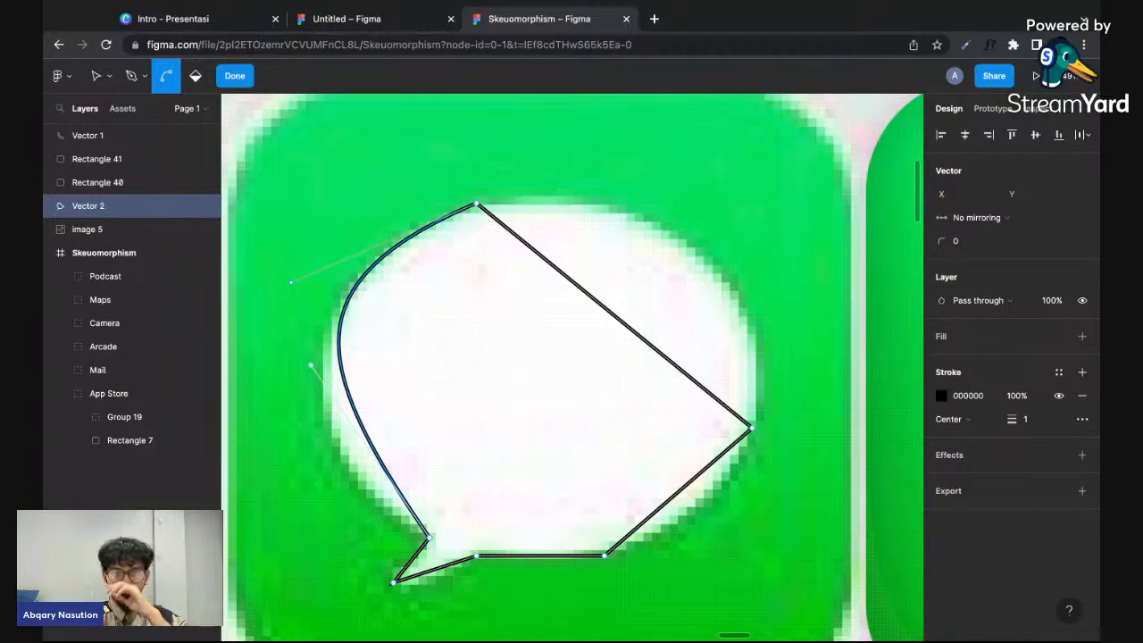
- Try to pull the left curve's lower handle outward with the Bend tool to match the bubble's lower-left edge
{"action": "left_click_drag", "start_coordinate": [311, 364], "coordinate": [256, 393]}
{"action": "key", "text": "super+z"}
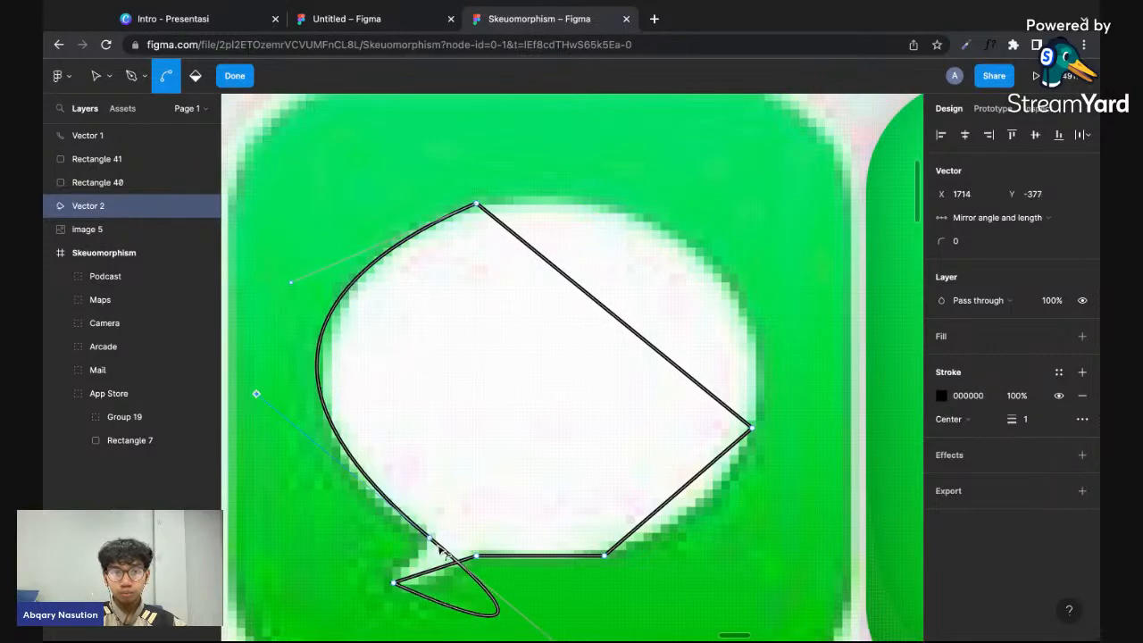
{"action": "key", "text": "super+z"}
{"action": "left_click", "coordinate": [432, 539]}
{"action": "key", "text": "super+z"}
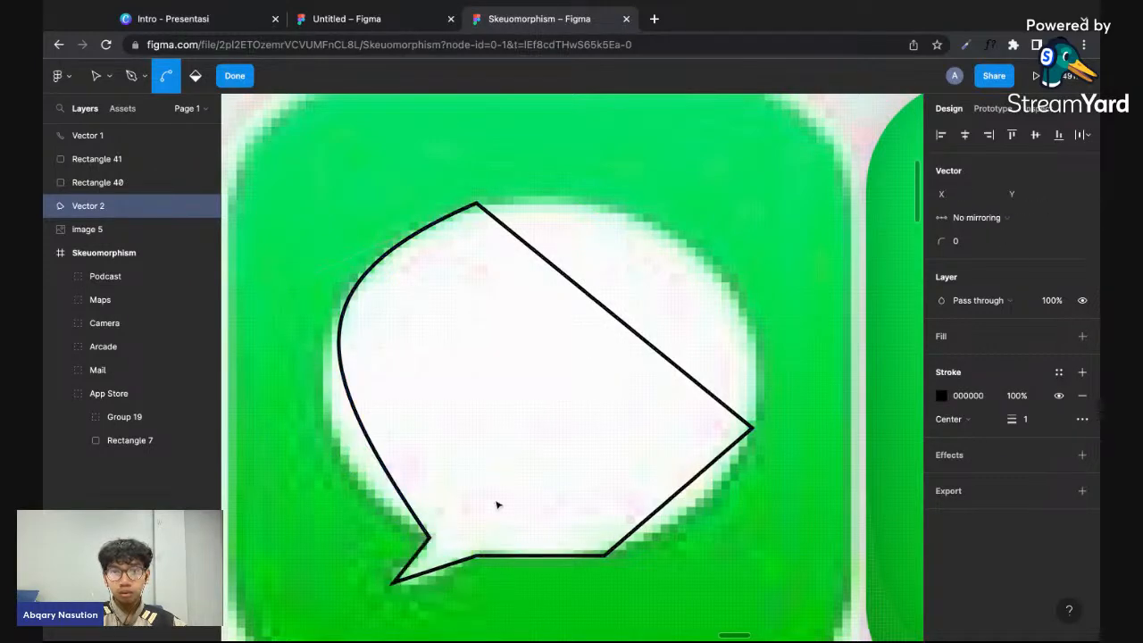
- Try to reposition the left curve's lower handle with the Move tool to fit the bubble's outline
{"action": "key", "text": "v"}
{"action": "left_click", "coordinate": [431, 539]}
{"action": "left_click", "coordinate": [991, 219]}
{"action": "left_click", "coordinate": [419, 313]}
{"action": "left_click", "coordinate": [340, 346]}
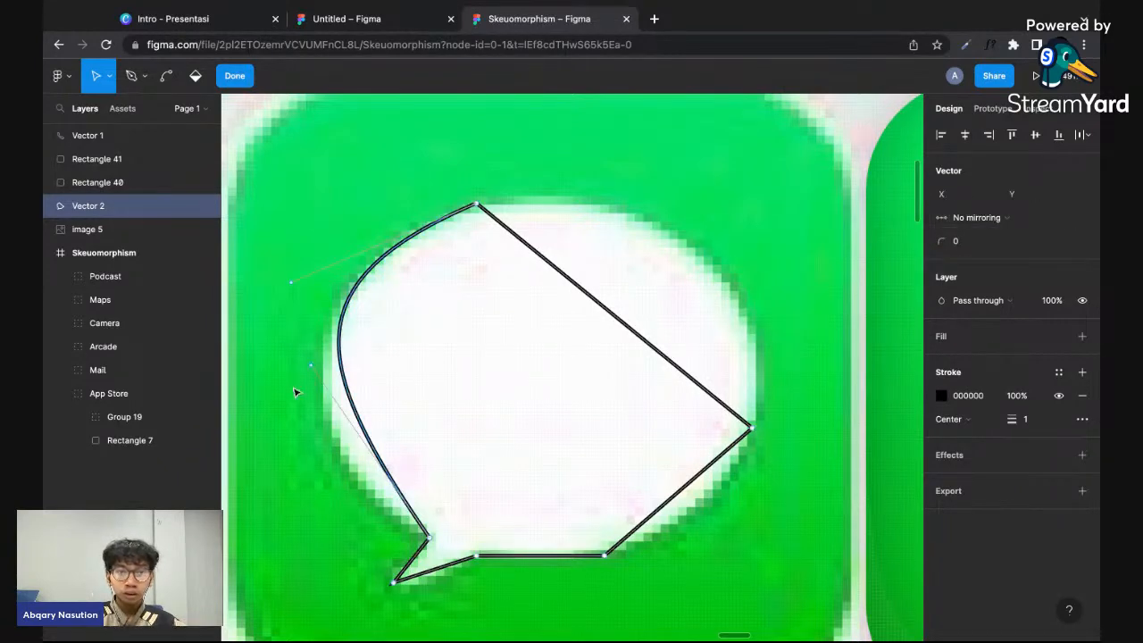
{"action": "left_click_drag", "start_coordinate": [311, 366], "coordinate": [291, 465]}
{"action": "key", "text": "ctrl+z"}
{"action": "left_click_drag", "start_coordinate": [311, 365], "coordinate": [273, 470]}
{"action": "key", "text": "ctrl+z"}
{"action": "key", "text": "super+z"}
{"action": "left_click_drag", "start_coordinate": [311, 366], "coordinate": [428, 427]}
{"action": "key", "text": "super+z"}
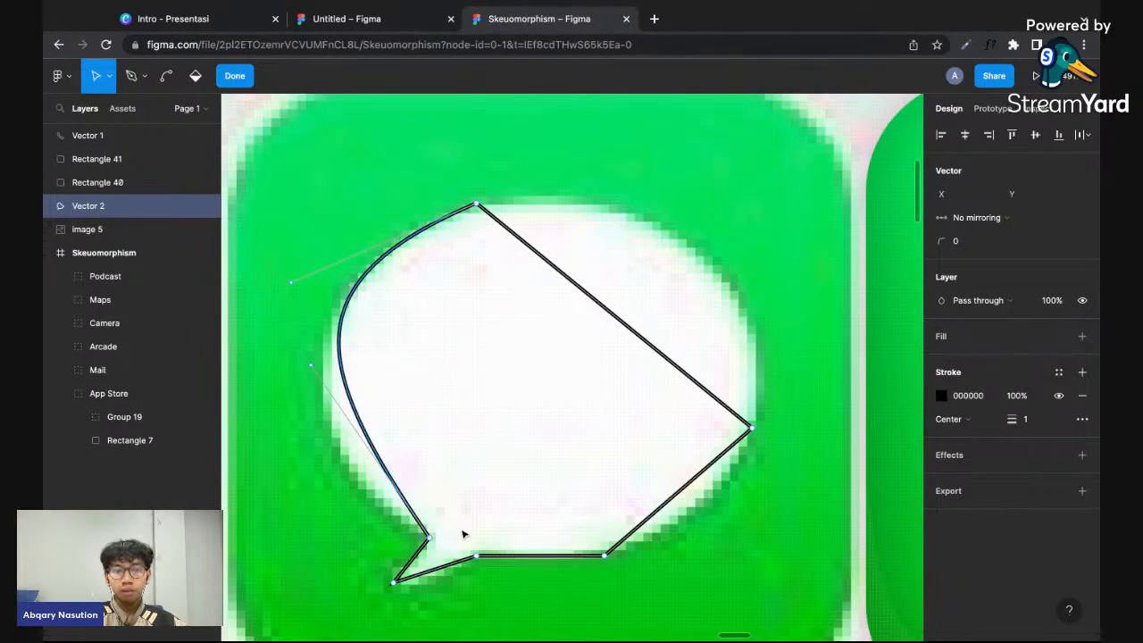
- Set the point where the tail meets the bubble's left edge to Mirror angle
{"action": "left_click", "coordinate": [430, 538]}
{"action": "left_click", "coordinate": [976, 217]}
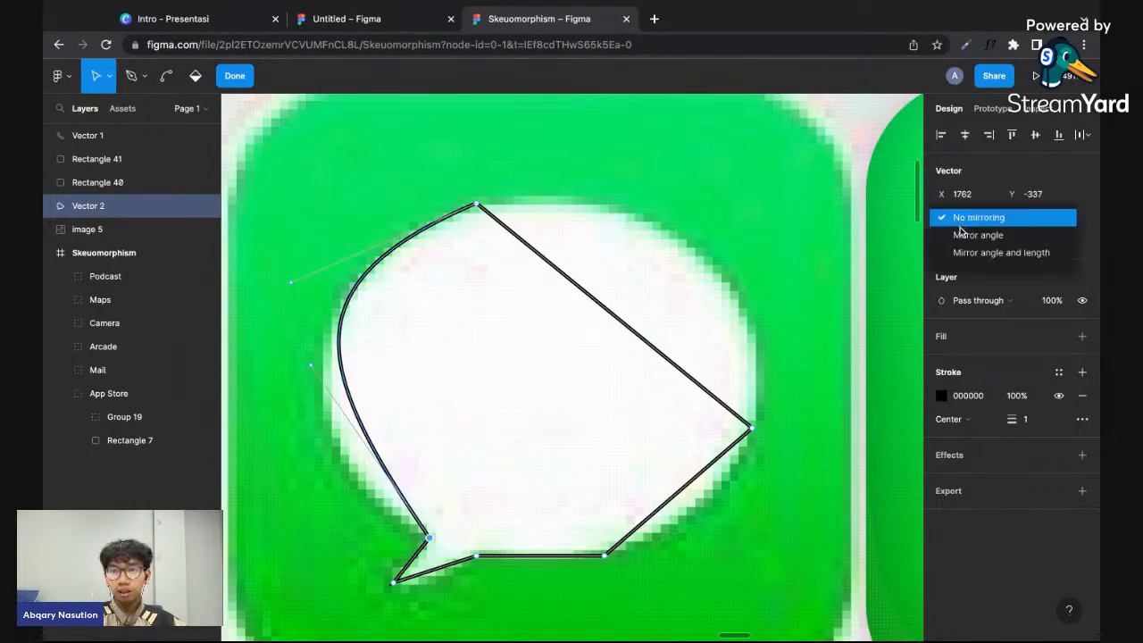
{"action": "left_click", "coordinate": [973, 234]}
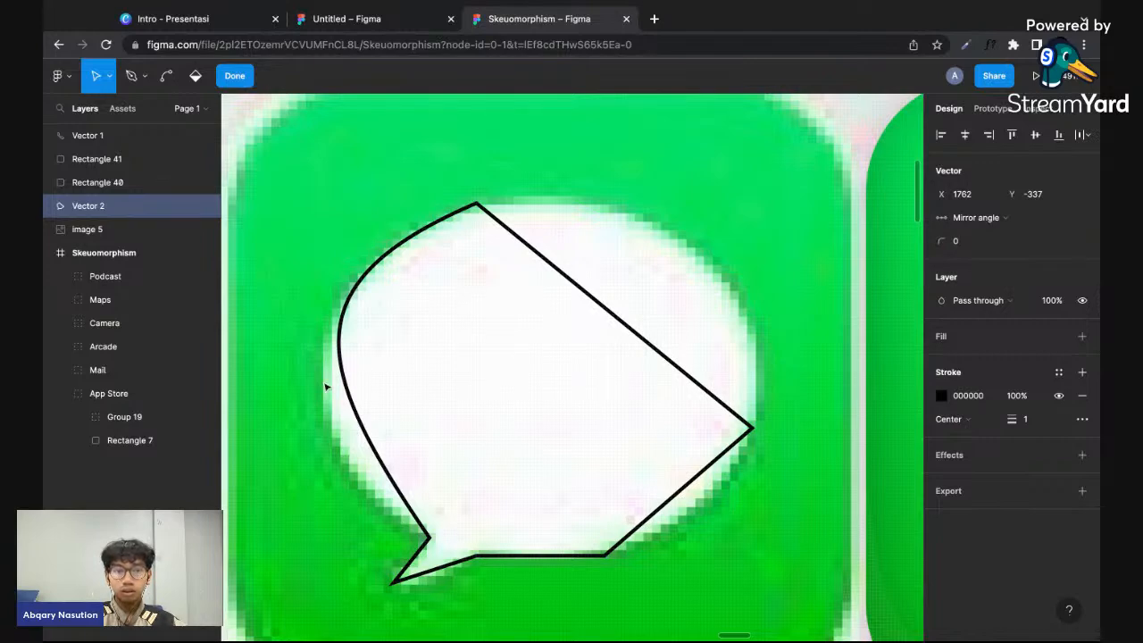
- Try to pull the left curve's lower handle outward with angle mirroring on, and reselect the curve
{"action": "mouse_move", "coordinate": [313, 366]}
{"action": "left_mouse_down"}
{"action": "mouse_move", "coordinate": [255, 390]}
{"action": "mouse_move", "coordinate": [286, 553]}
{"action": "mouse_move", "coordinate": [403, 482]}
{"action": "mouse_move", "coordinate": [258, 415]}
{"action": "left_mouse_up"}
{"action": "key", "text": "super+z"}
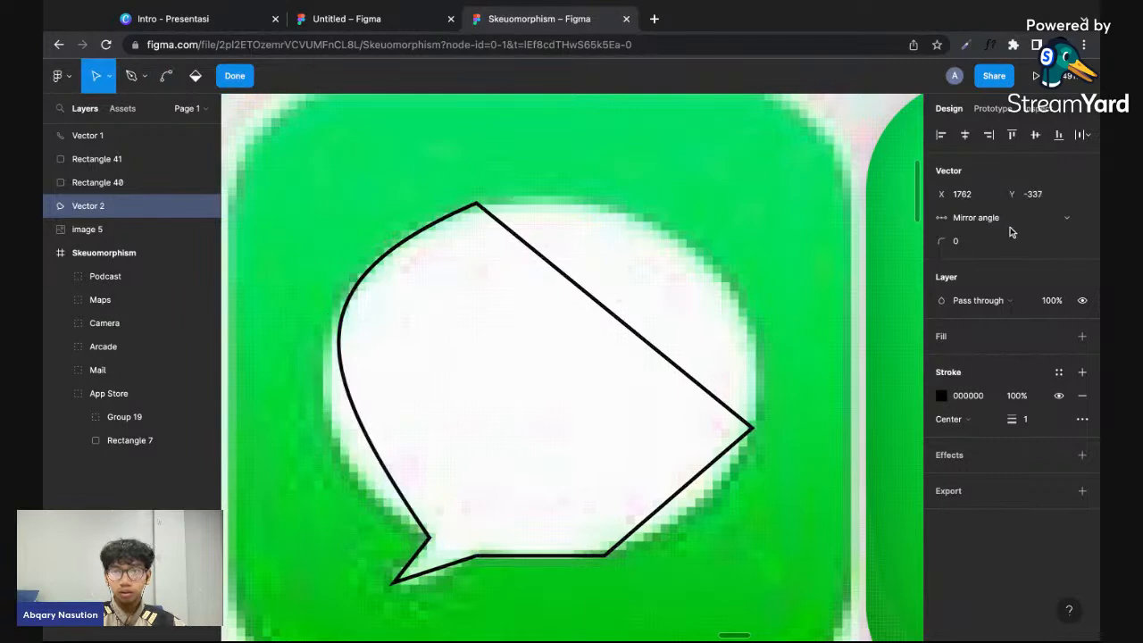
{"action": "left_click", "coordinate": [394, 481]}
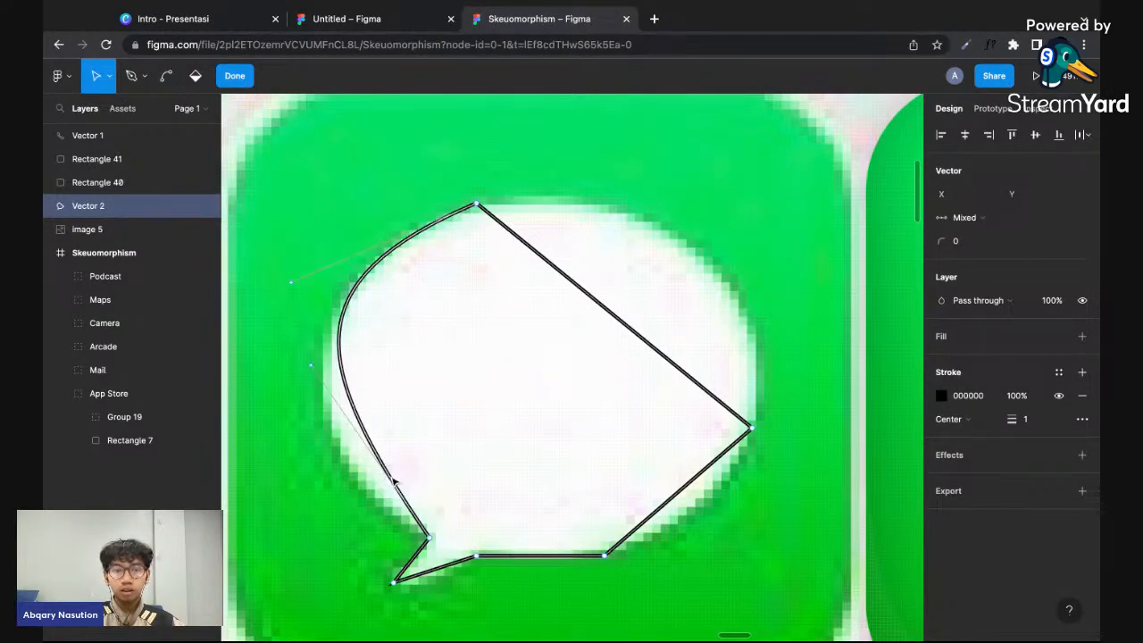
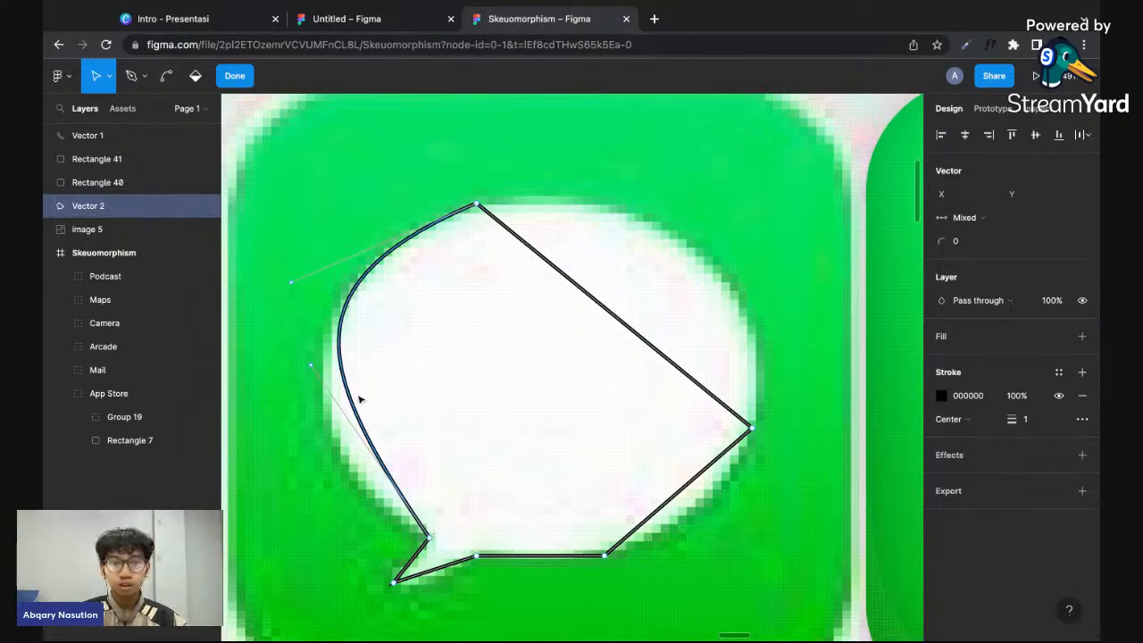
- Pull both handles of the left curve outward so it follows the bubble's left edge
{"action": "scroll", "coordinate": [349, 374], "scroll_direction": "left", "scroll_amount": 1}
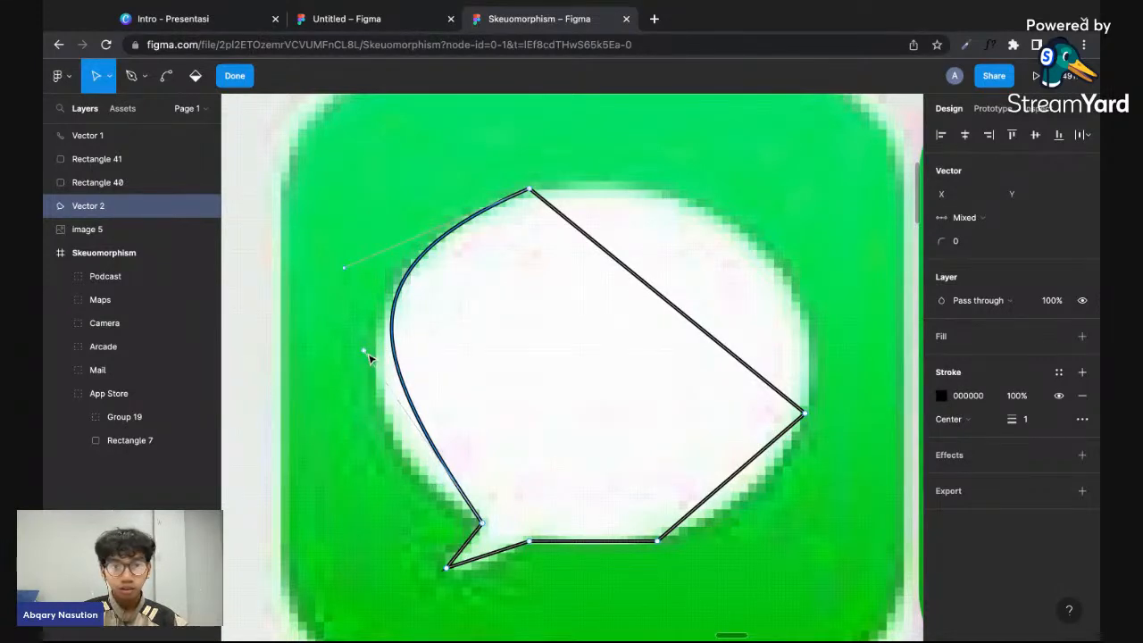
{"action": "left_click_drag", "start_coordinate": [364, 351], "coordinate": [329, 443]}
{"action": "key", "text": "Escape"}
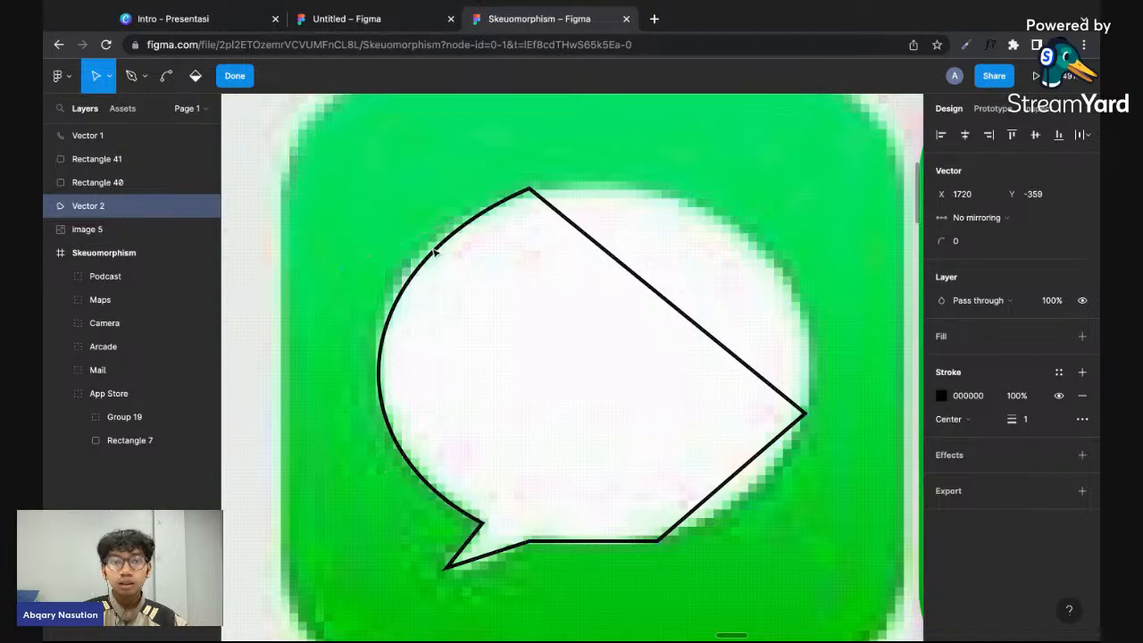
{"action": "left_click_drag", "start_coordinate": [346, 269], "coordinate": [339, 251]}
- Bend the two straight segments on the bubble's right side to follow its upper-right and lower-right edges
{"action": "key", "text": "ctrl"}
{"action": "left_click_drag", "start_coordinate": [709, 334], "coordinate": [711, 225]}
{"action": "left_click_drag", "start_coordinate": [737, 185], "coordinate": [840, 222]}
{"action": "left_click_drag", "start_coordinate": [738, 471], "coordinate": [760, 481]}
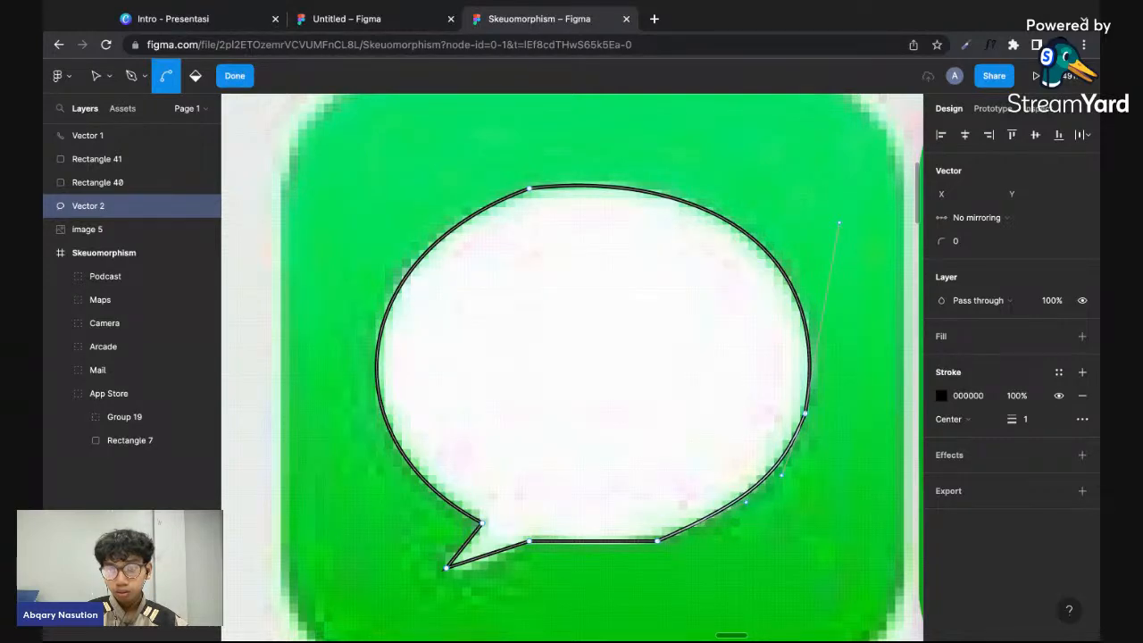
- Bend the bubble's bottom segment and both sides of its tail into slight curves, and finish editing the path
{"action": "left_click_drag", "start_coordinate": [592, 541], "coordinate": [593, 548]}
{"action": "key", "text": "v"}
{"action": "key", "text": "super"}
{"action": "left_click_drag", "start_coordinate": [480, 556], "coordinate": [479, 561]}
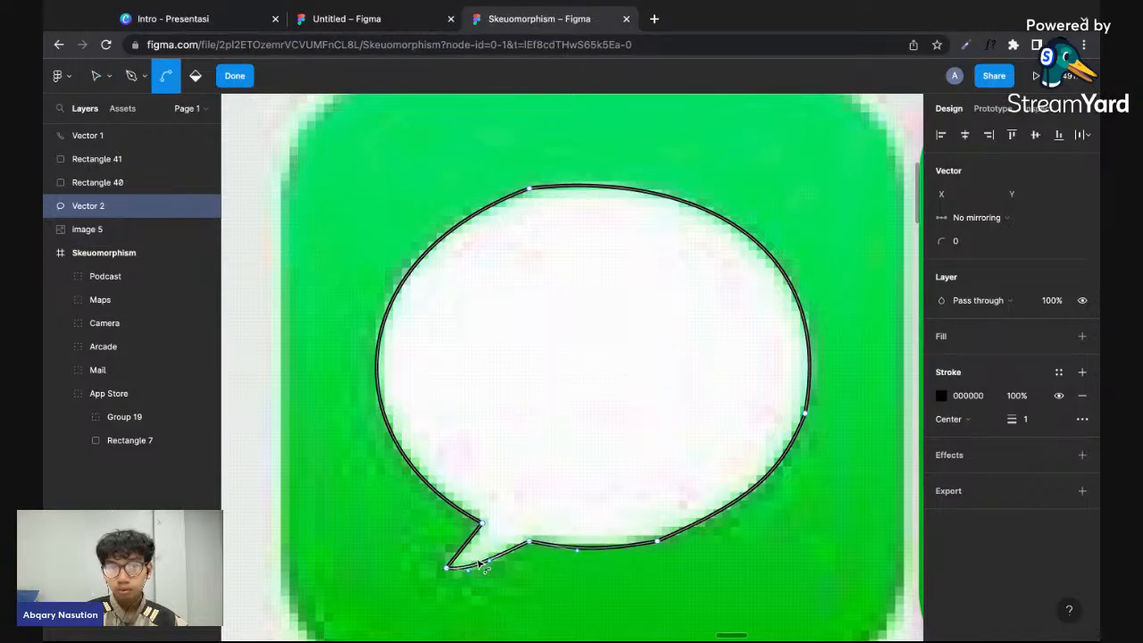
{"action": "scroll", "coordinate": [469, 566], "scroll_direction": "up", "scroll_amount": 5}
{"action": "key", "text": "super"}
{"action": "left_click_drag", "start_coordinate": [447, 525], "coordinate": [466, 523]}
{"action": "key", "text": "Escape"}
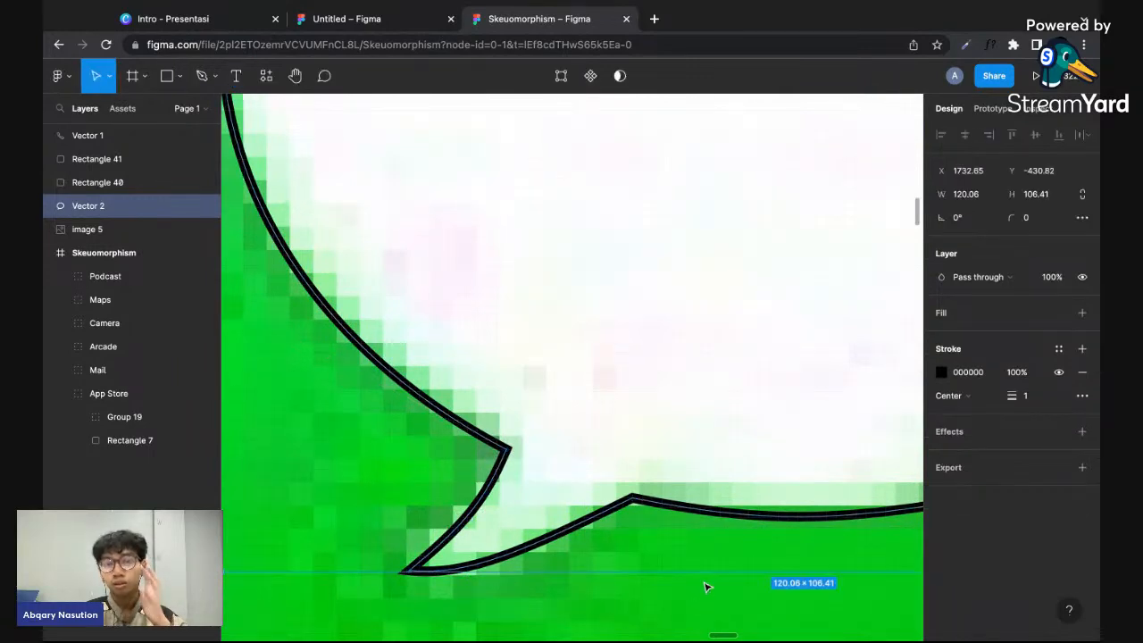
- Check the traced bubble outline and its anchor points against the message icon
{"action": "scroll", "coordinate": [704, 587], "scroll_direction": "down", "scroll_amount": 2}
{"action": "scroll", "coordinate": [705, 587], "scroll_direction": "down", "scroll_amount": 3}
{"action": "scroll", "coordinate": [848, 393], "scroll_direction": "down", "scroll_amount": 2}
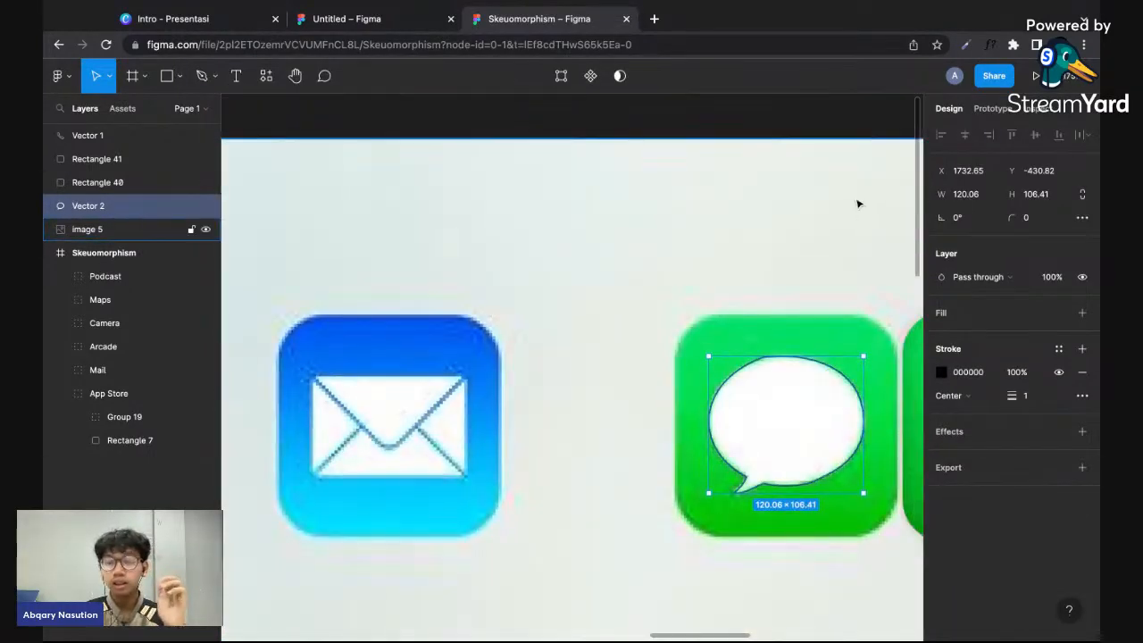
{"action": "left_click", "coordinate": [850, 336]}
{"action": "left_click", "coordinate": [829, 369]}
{"action": "scroll", "coordinate": [829, 369], "scroll_direction": "up", "scroll_amount": 4}
{"action": "key", "text": "Return"}
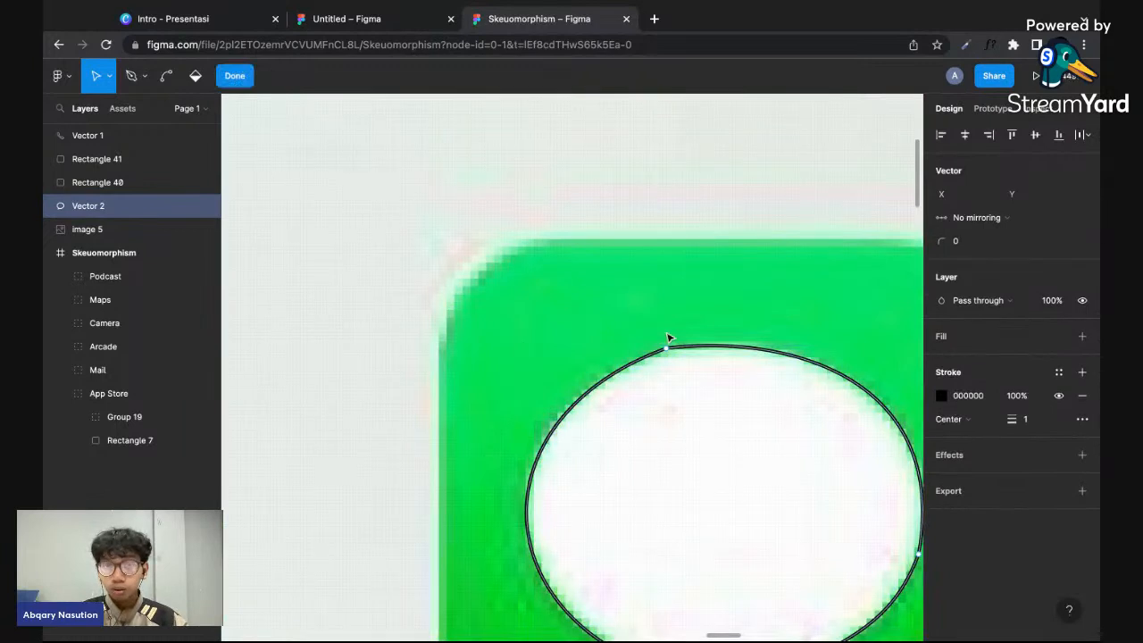
{"action": "scroll", "coordinate": [695, 349], "scroll_direction": "down", "scroll_amount": 4}
{"action": "key", "text": "Escape"}
{"action": "left_click", "coordinate": [814, 491]}
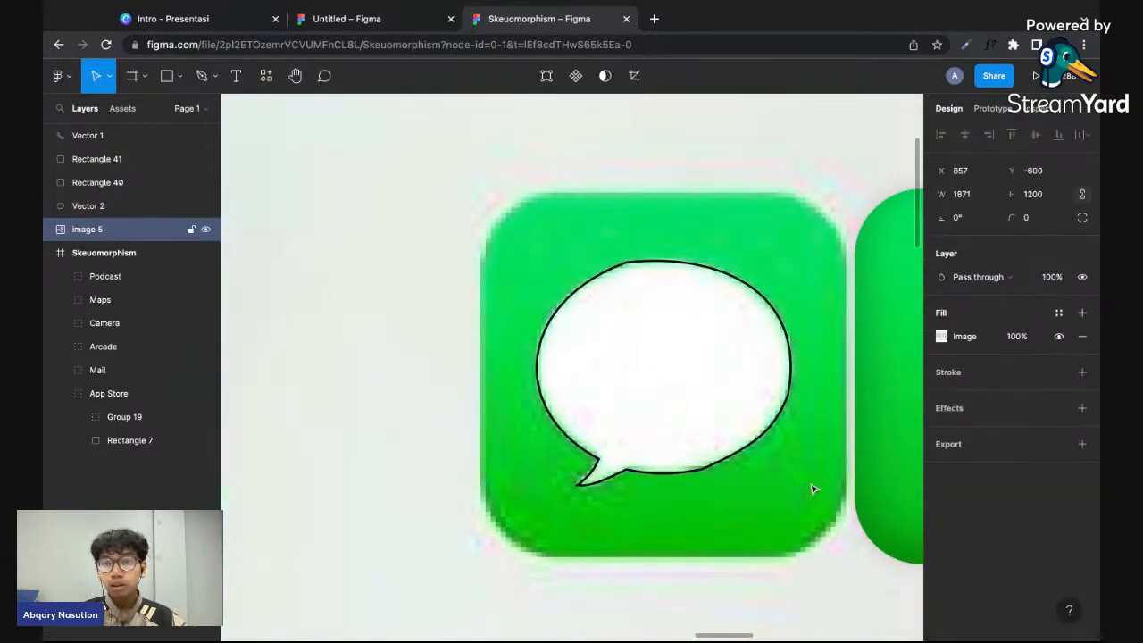
- Set the corner radius of the bubble path's points to 2
{"action": "left_click", "coordinate": [748, 457]}
{"action": "key", "text": "Return"}
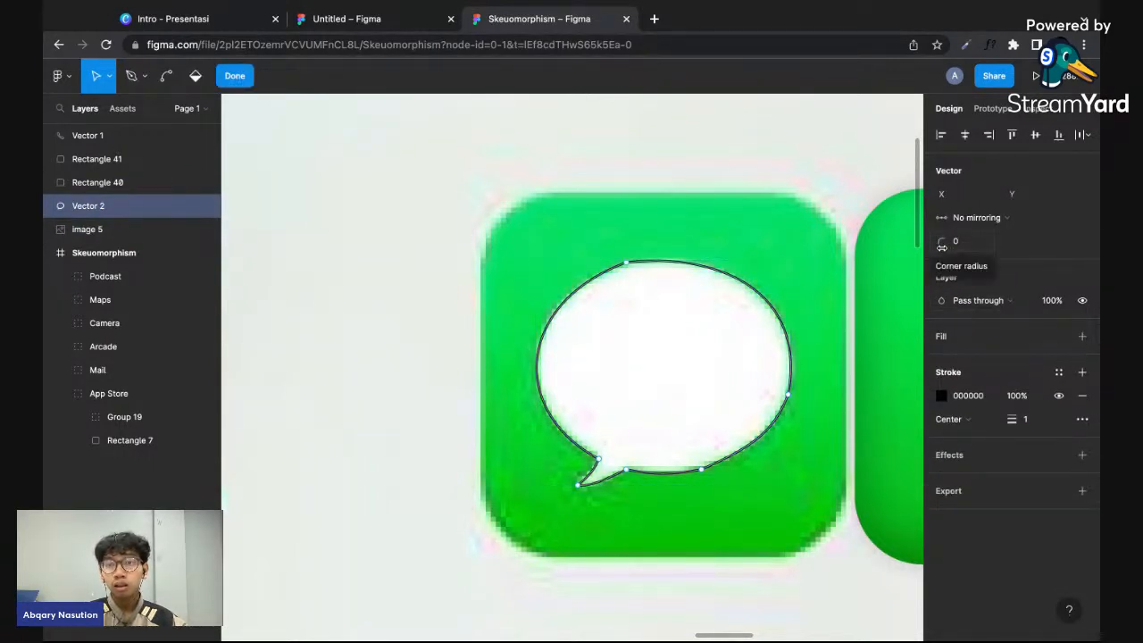
{"action": "mouse_move", "coordinate": [942, 247]}
{"action": "left_mouse_down"}
{"action": "mouse_move", "coordinate": [965, 247]}
{"action": "mouse_move", "coordinate": [937, 247]}
{"action": "left_mouse_up"}
{"action": "key", "text": "super"}
{"action": "left_click", "coordinate": [973, 247]}
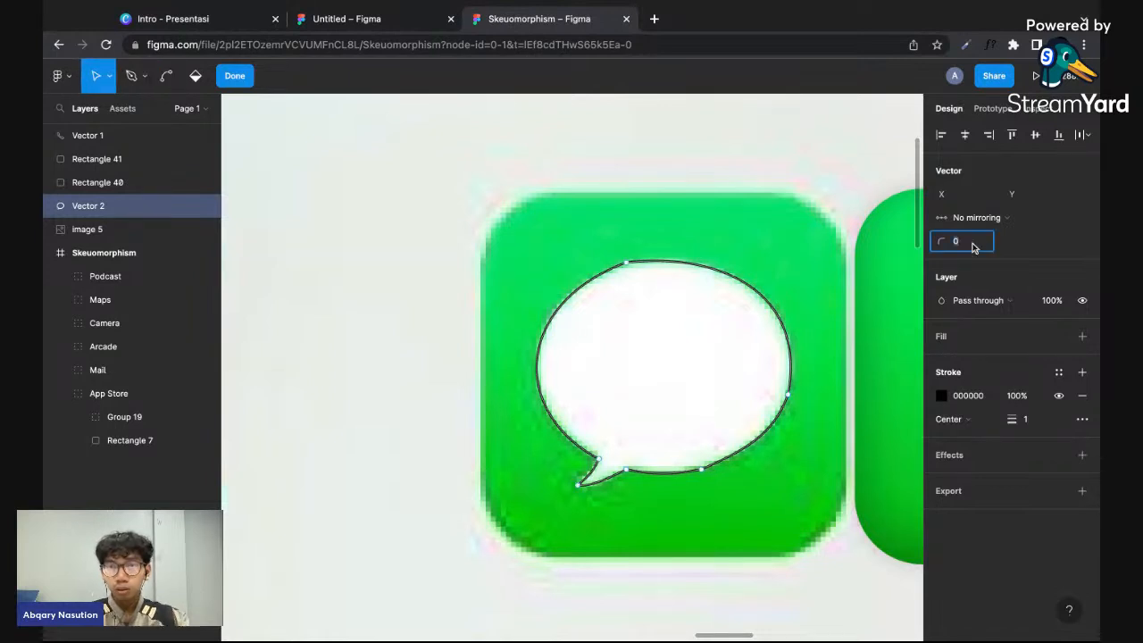
{"action": "key", "text": "Return"}
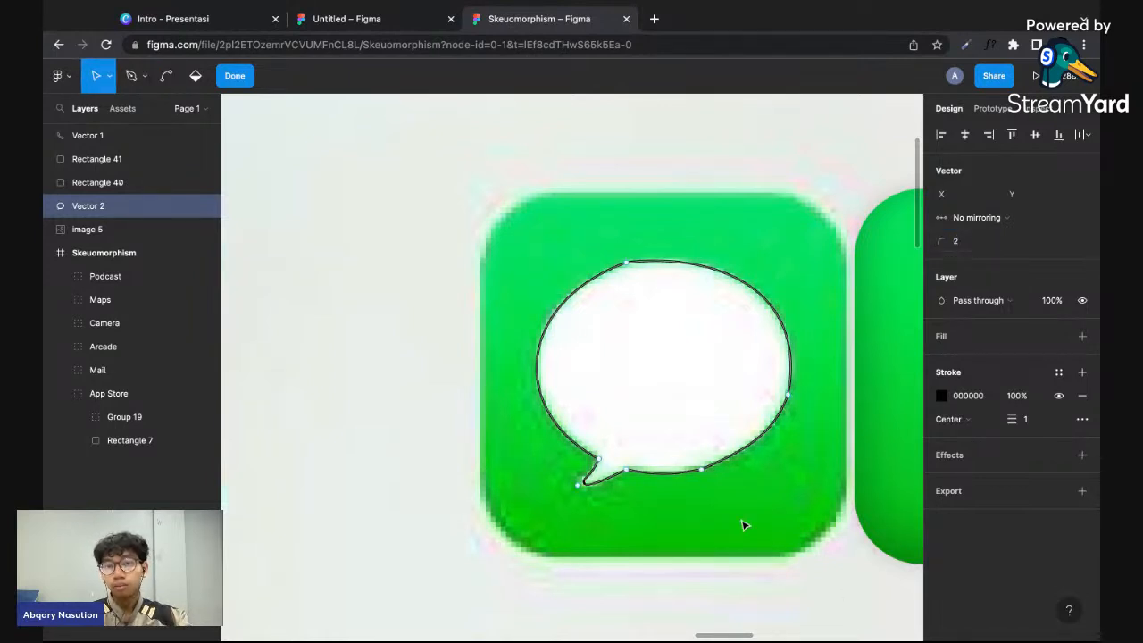
- Round the bubble's top point with a corner radius of 232
{"action": "left_click", "coordinate": [625, 263]}
{"action": "left_click_drag", "start_coordinate": [945, 243], "coordinate": [228, 216]}
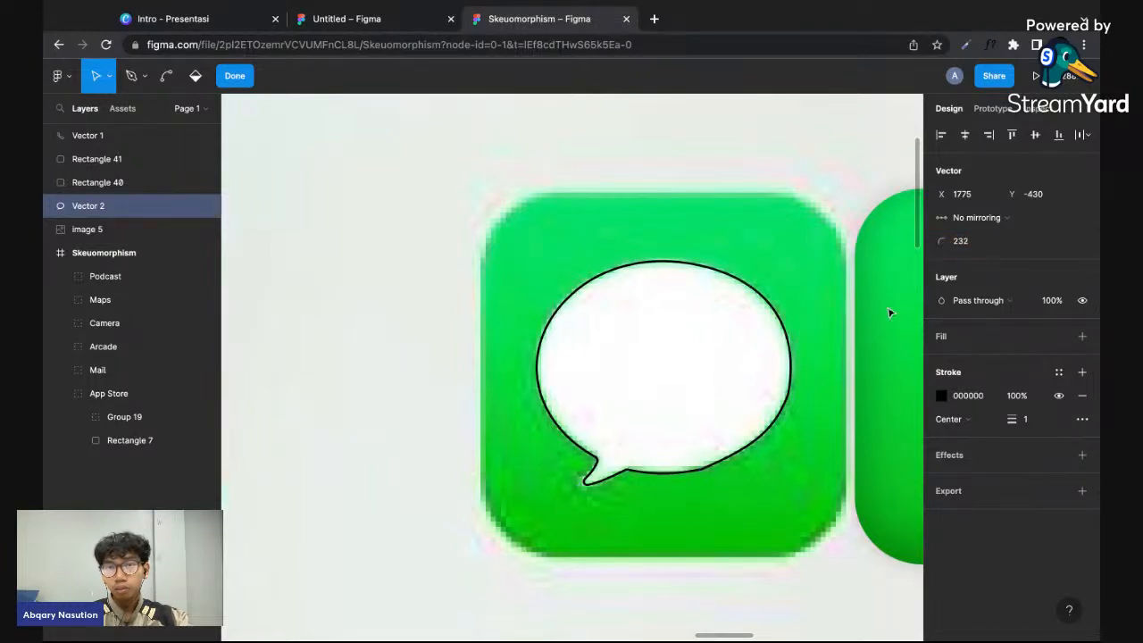
{"action": "left_click", "coordinate": [806, 450]}
{"action": "left_click", "coordinate": [805, 447]}
- Round the point at the right end of the bubble's bottom edge with a corner radius of 157
{"action": "double_click", "coordinate": [754, 443]}
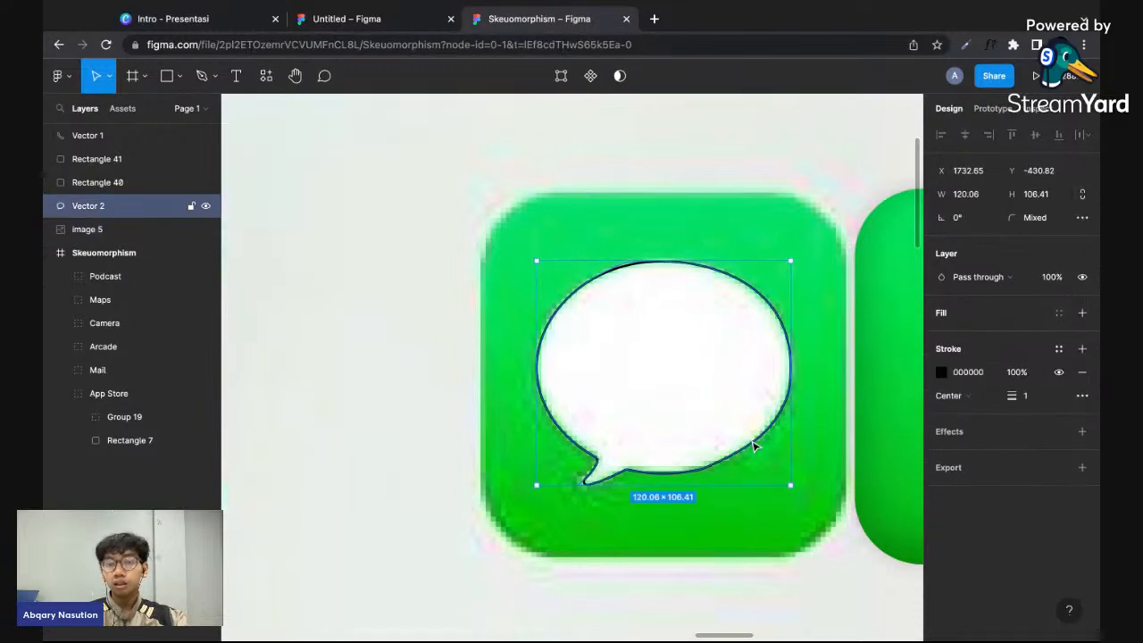
{"action": "left_click", "coordinate": [701, 470]}
{"action": "left_click_drag", "start_coordinate": [940, 242], "coordinate": [121, 238]}
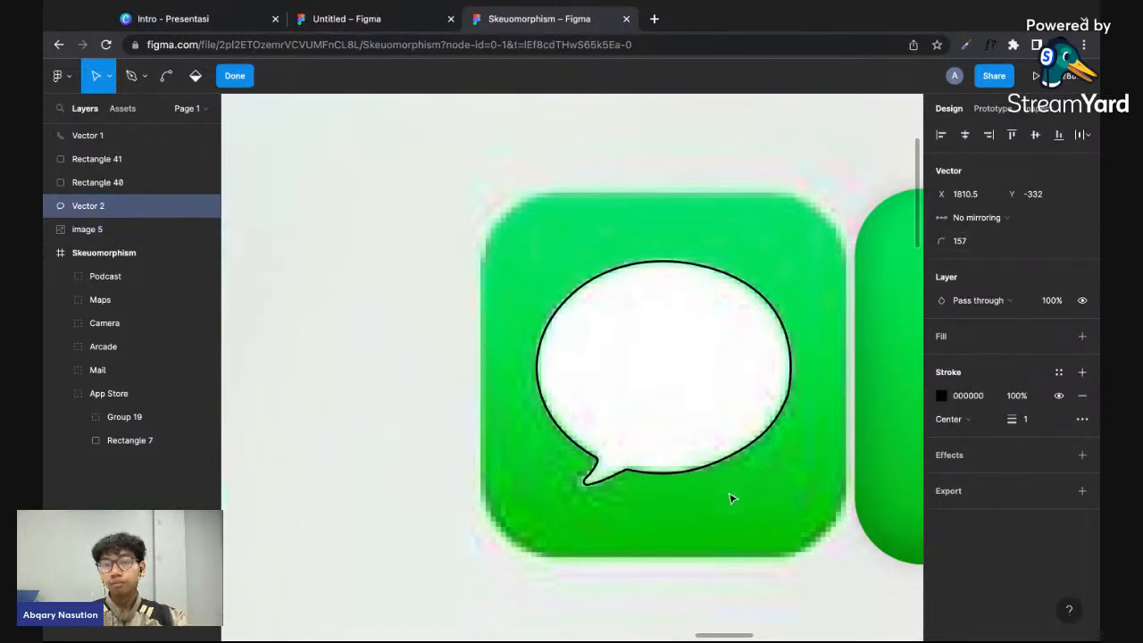
{"action": "key", "text": "Escape"}
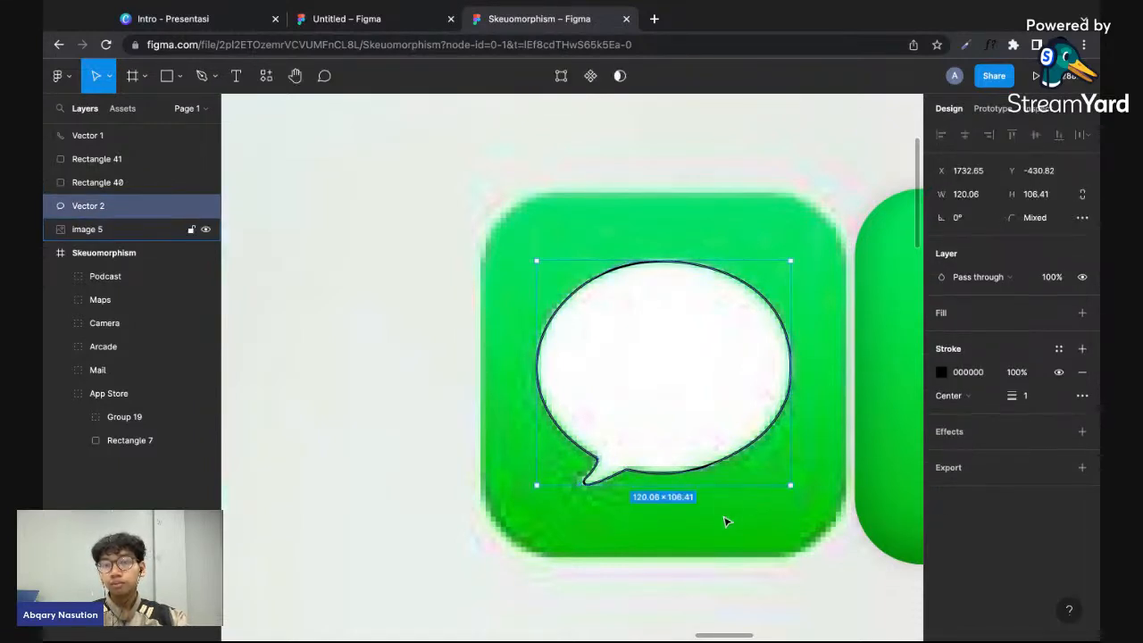
- Add a fill to the speech bubble and set its colour to FFFFFF
{"action": "left_click", "coordinate": [1081, 315]}
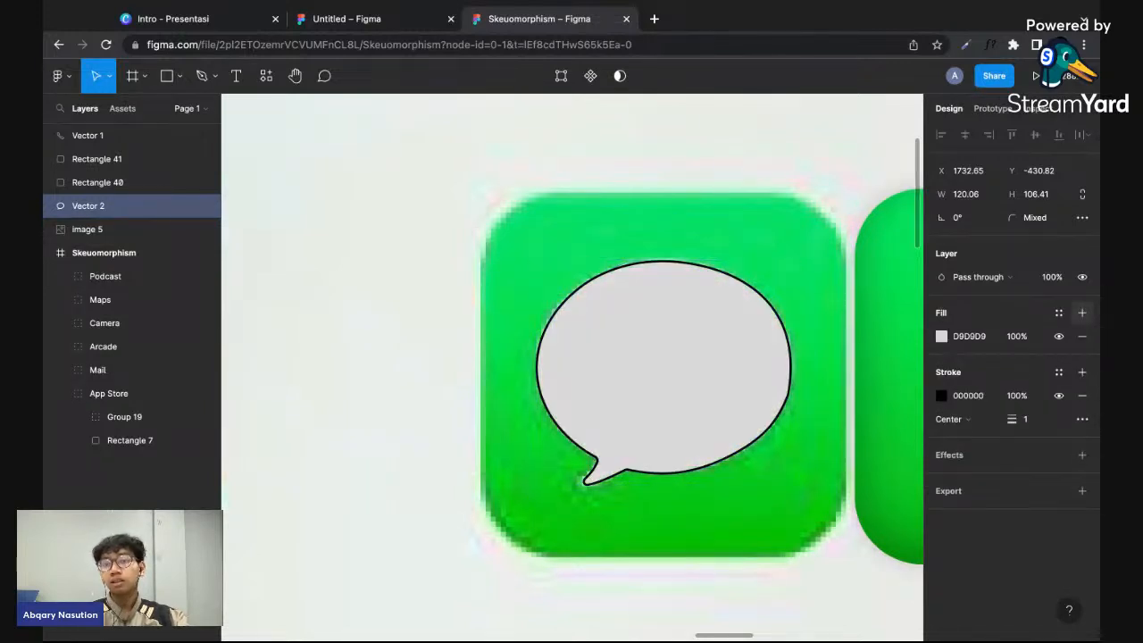
{"action": "left_click", "coordinate": [980, 341]}
{"action": "type", "text": "ff"}
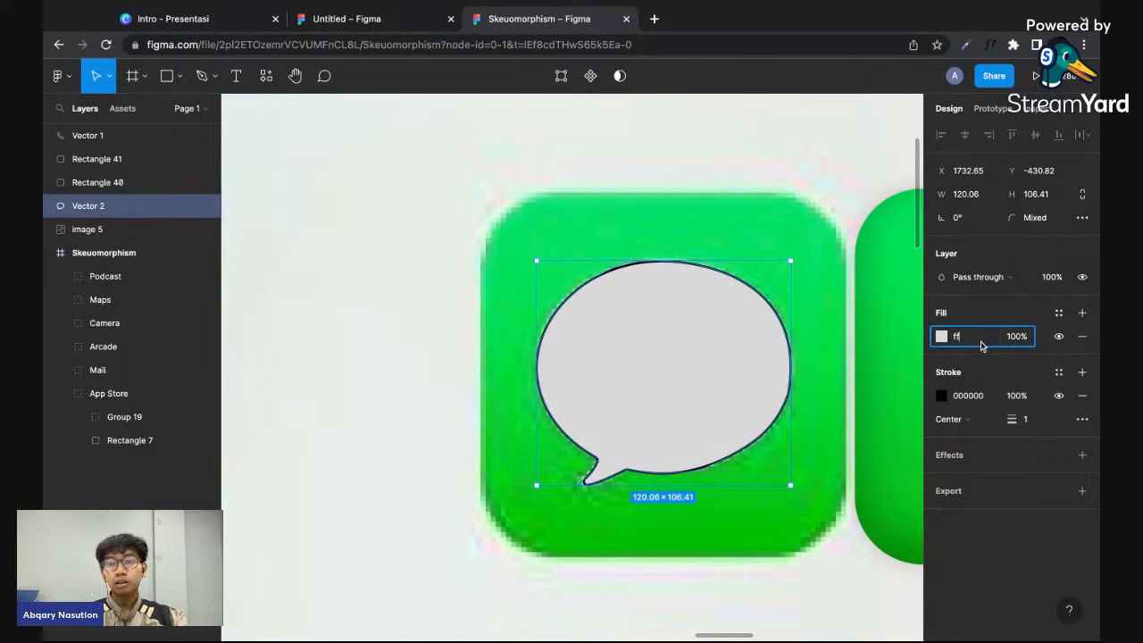
{"action": "type", "text": "ffff"}
{"action": "key", "text": "Return"}
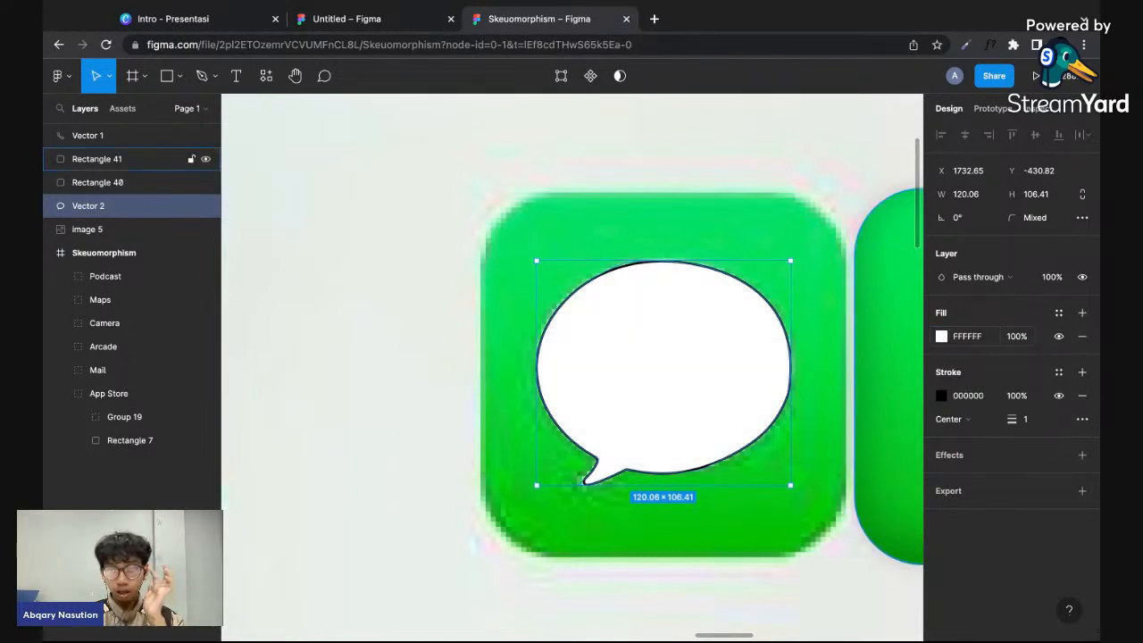
- Re-enter the bubble's fill colour as ffffff, and enter it by the colour name white
{"action": "left_click", "coordinate": [975, 338]}
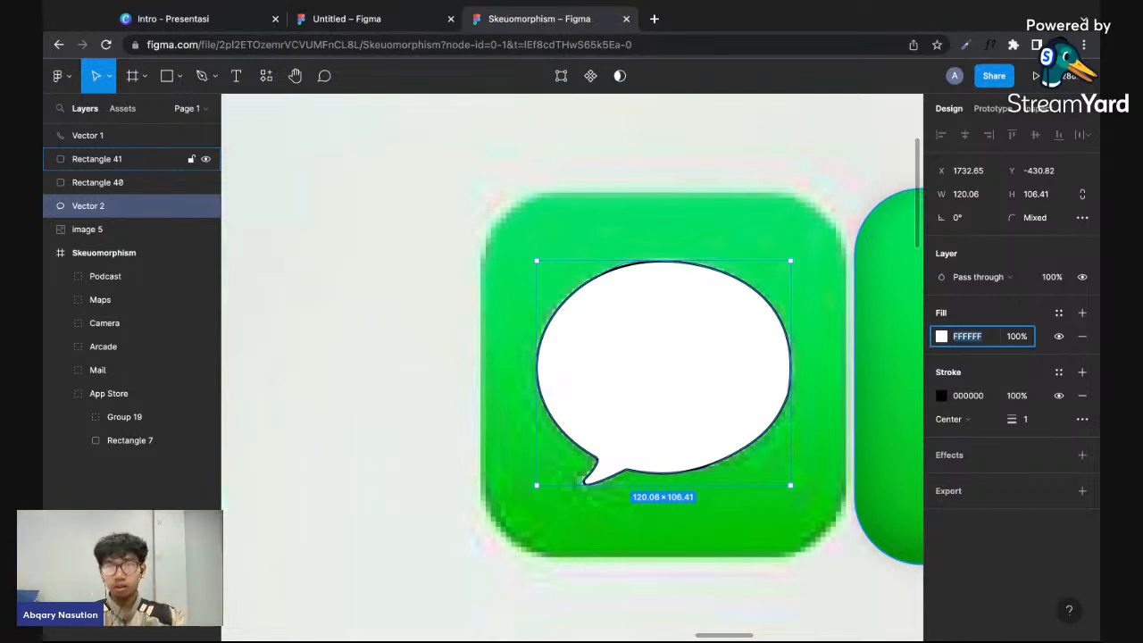
{"action": "type", "text": "ffffff"}
{"action": "key", "text": "Return"}
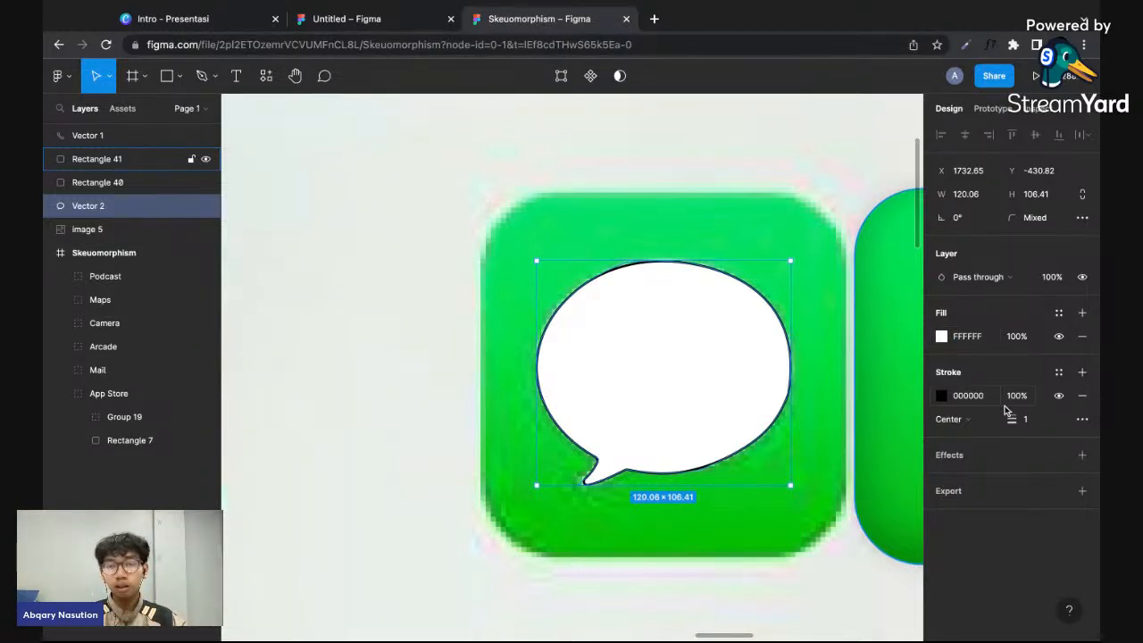
{"action": "left_click", "coordinate": [967, 344]}
{"action": "type", "text": "white"}
{"action": "key", "text": "Return"}
- Try the colour name black for the bubble's fill, and set it back to white by name
{"action": "left_click", "coordinate": [968, 343]}
{"action": "type", "text": "b"}
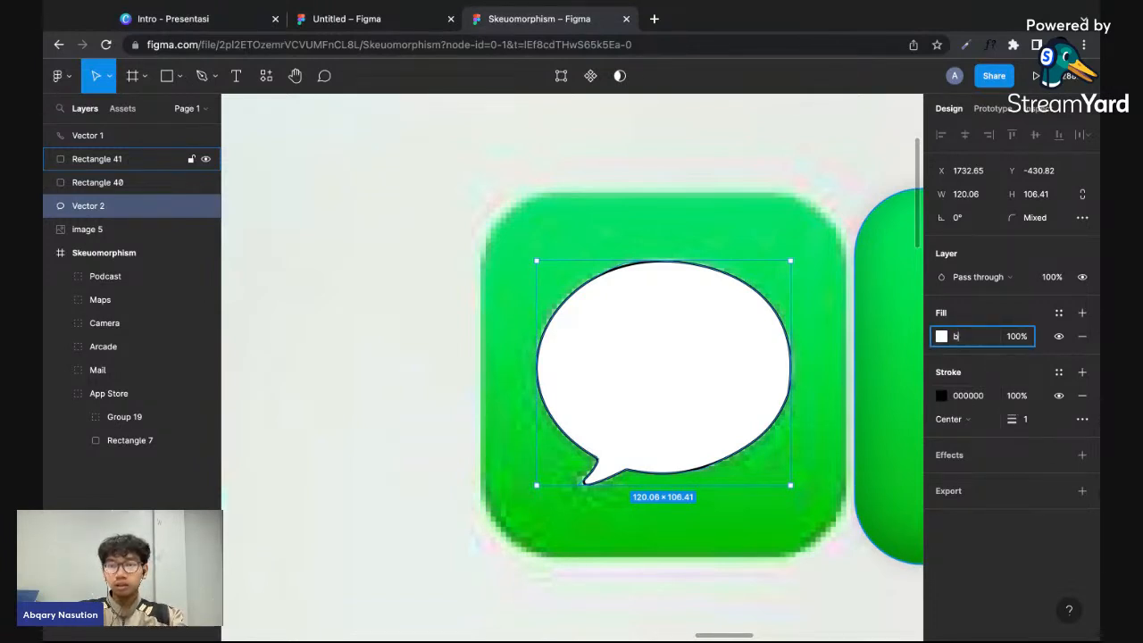
{"action": "type", "text": "lack"}
{"action": "key", "text": "Return"}
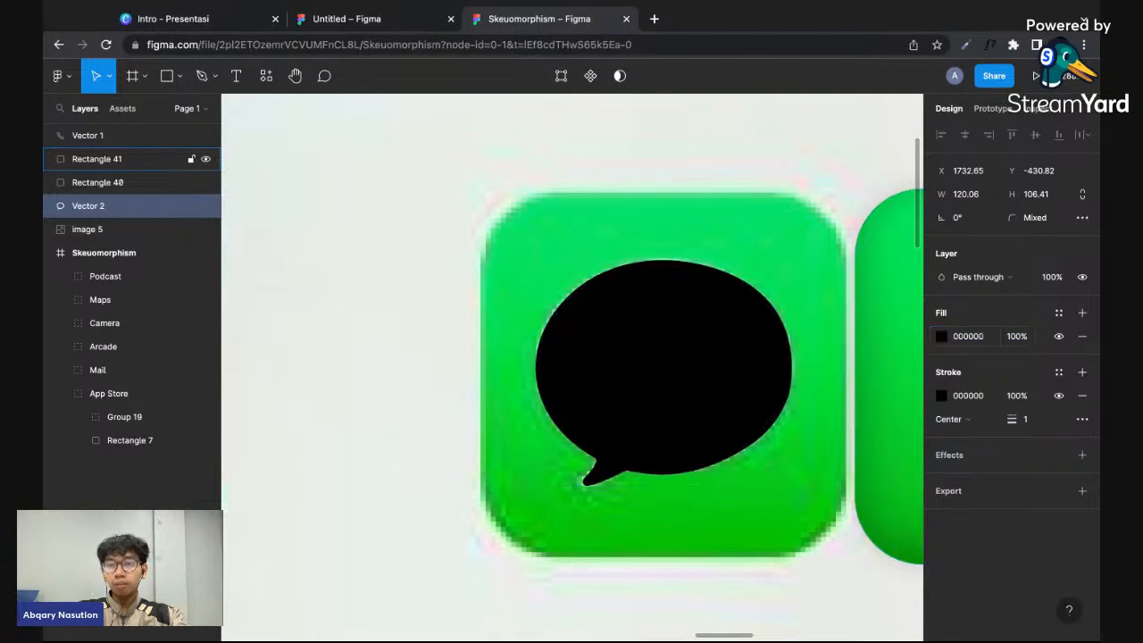
{"action": "type", "text": "whit"}
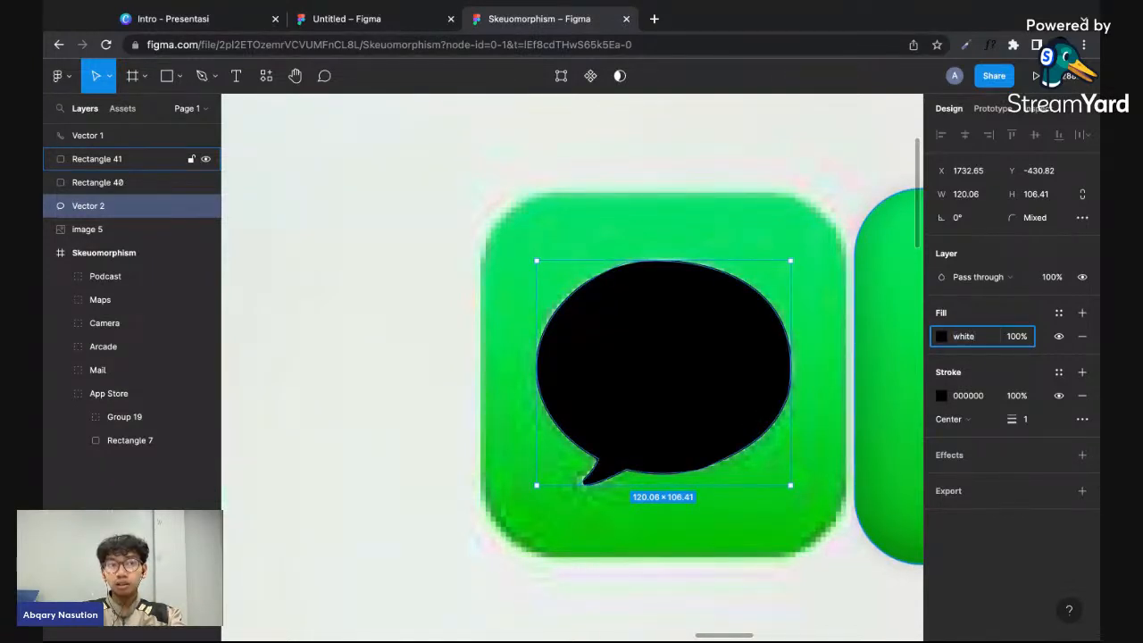
{"action": "type", "text": "e"}
{"action": "key", "text": "Return"}
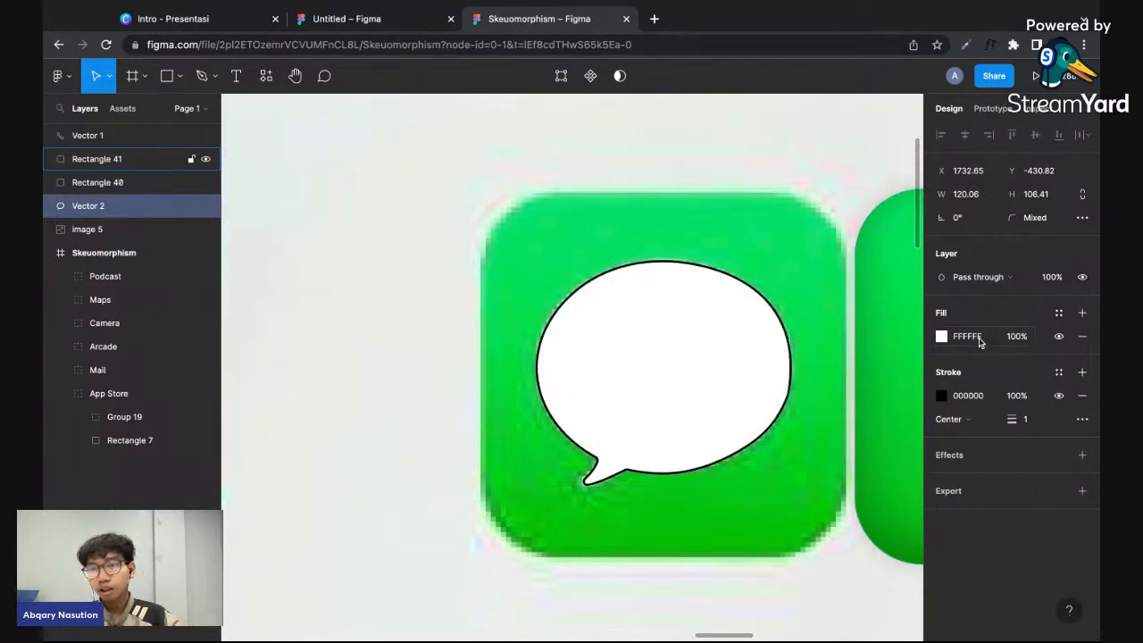
- Remove the black stroke from the speech bubble
{"action": "left_click", "coordinate": [1080, 399]}
{"action": "scroll", "coordinate": [877, 512], "scroll_direction": "right", "scroll_amount": 5}
{"action": "left_click", "coordinate": [706, 541]}
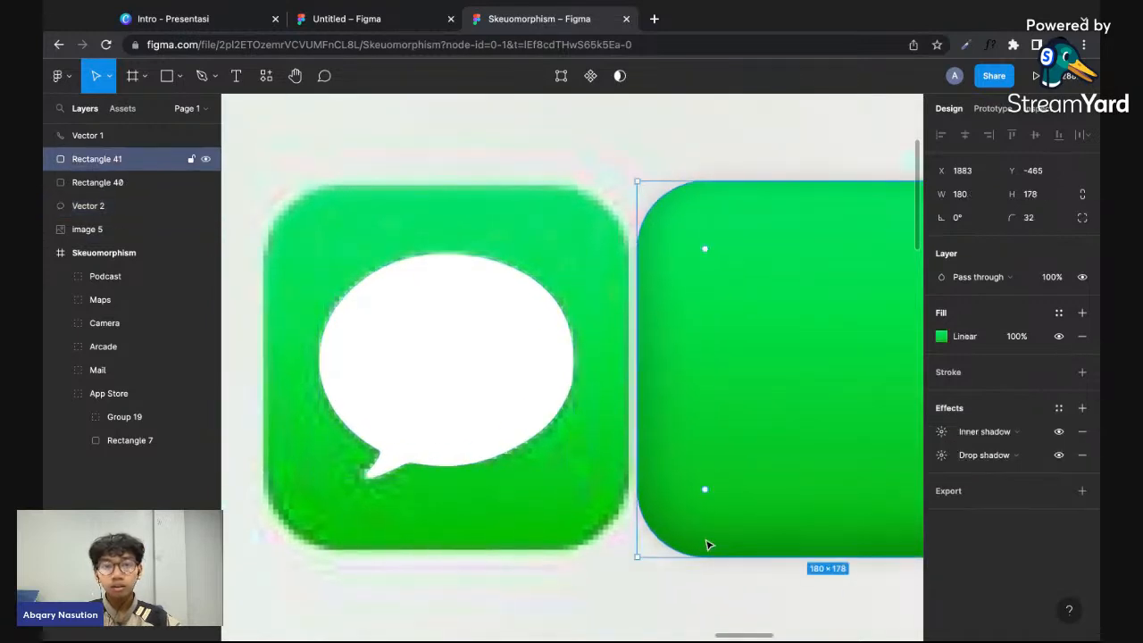
- Add a drop shadow to the speech bubble with a blur of 10 and 15% opacity
{"action": "left_click", "coordinate": [551, 442]}
{"action": "left_click", "coordinate": [497, 441]}
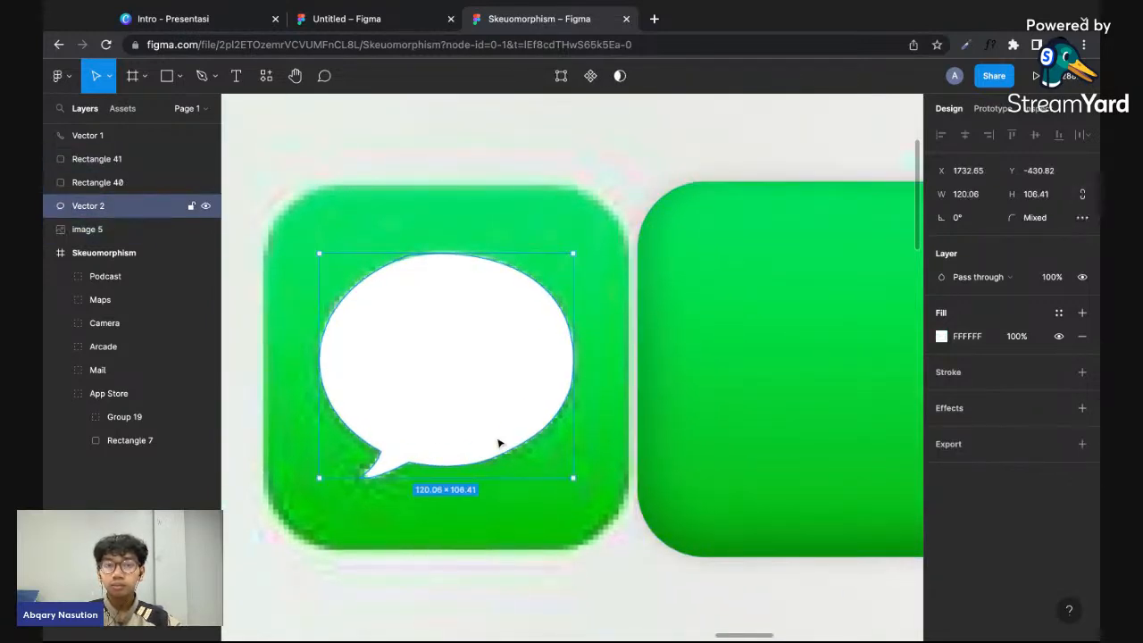
{"action": "left_click", "coordinate": [1081, 408]}
{"action": "left_click", "coordinate": [937, 433]}
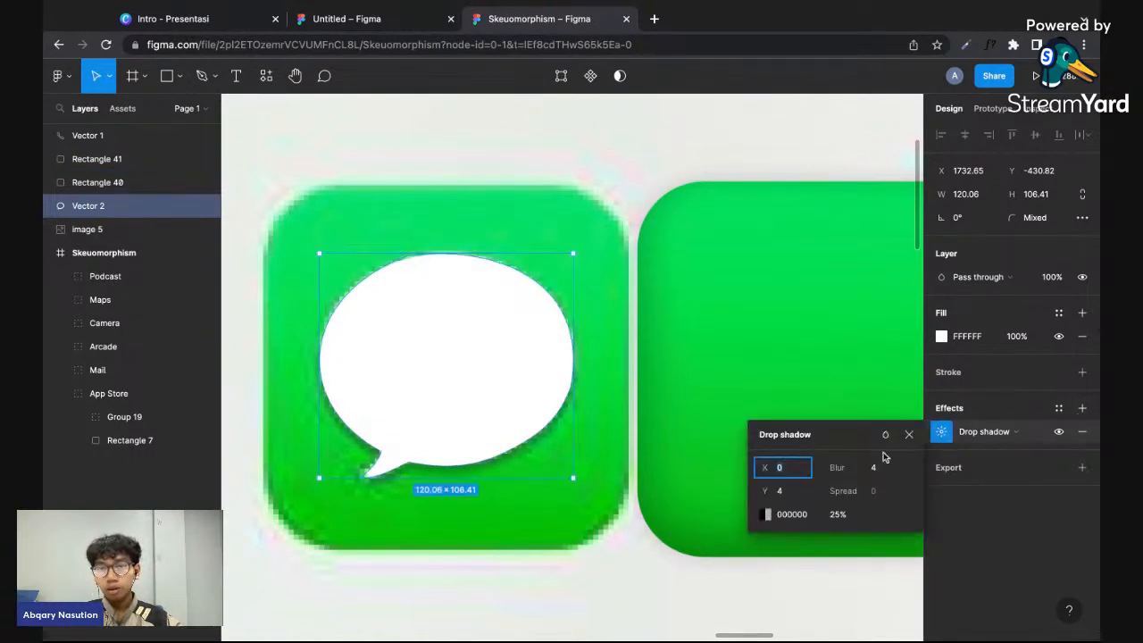
{"action": "left_click_drag", "start_coordinate": [826, 468], "coordinate": [833, 467]}
{"action": "left_click", "coordinate": [844, 516]}
{"action": "type", "text": "15"}
{"action": "key", "text": "Return"}
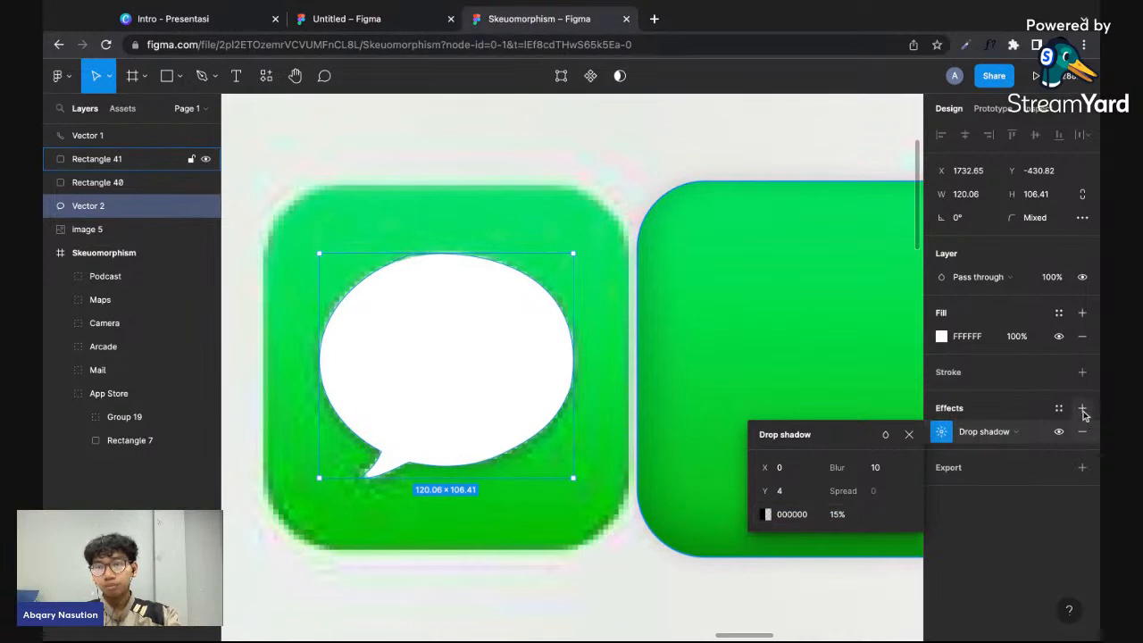
- Add an inner shadow to the speech bubble with a Y offset of -4
{"action": "left_click", "coordinate": [1083, 410]}
{"action": "left_click", "coordinate": [964, 433]}
{"action": "left_click", "coordinate": [980, 413]}
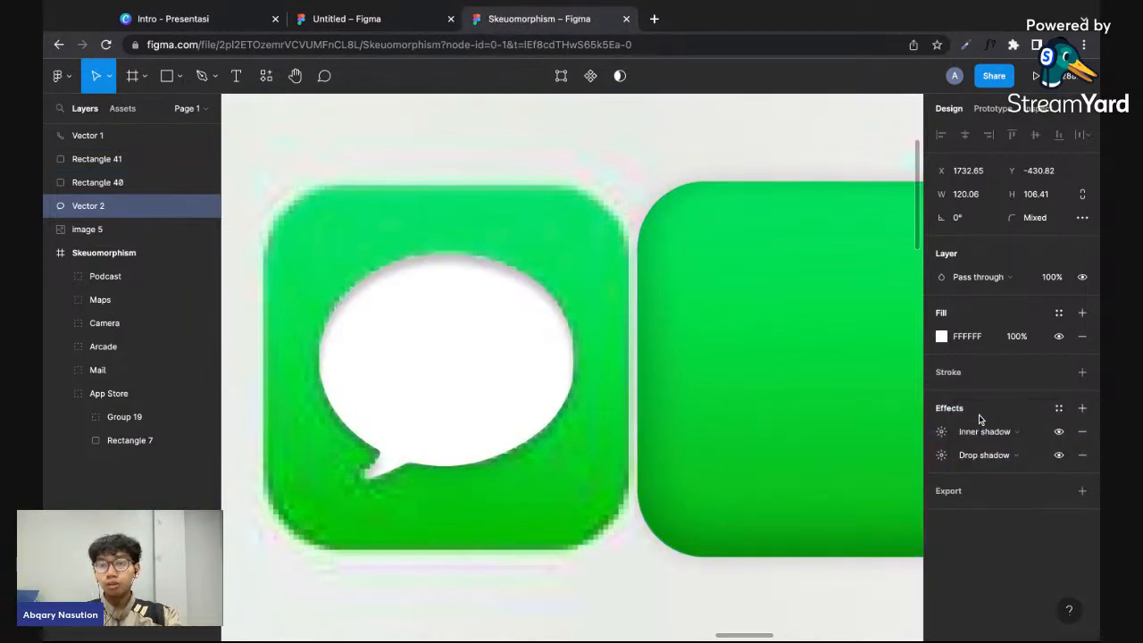
{"action": "left_click", "coordinate": [941, 431]}
{"action": "left_click", "coordinate": [793, 489]}
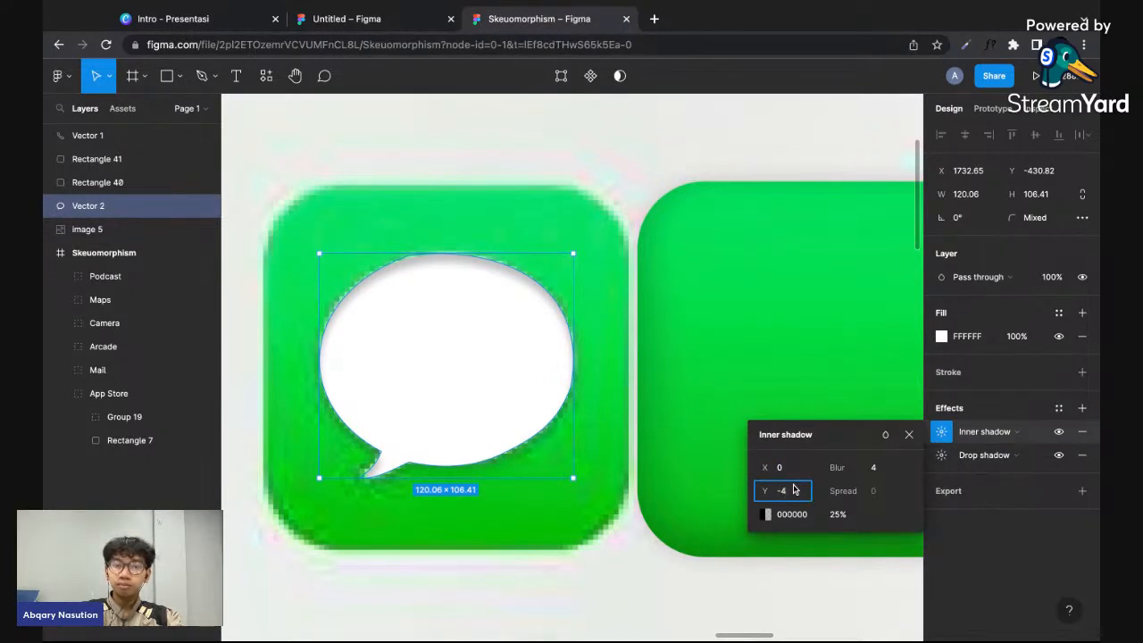
{"action": "type", "text": "-4"}
{"action": "key", "text": "Return"}
- Set the bubble's inner shadow blur to 10 and its opacity to 15%
{"action": "left_click", "coordinate": [876, 467]}
{"action": "type", "text": "10"}
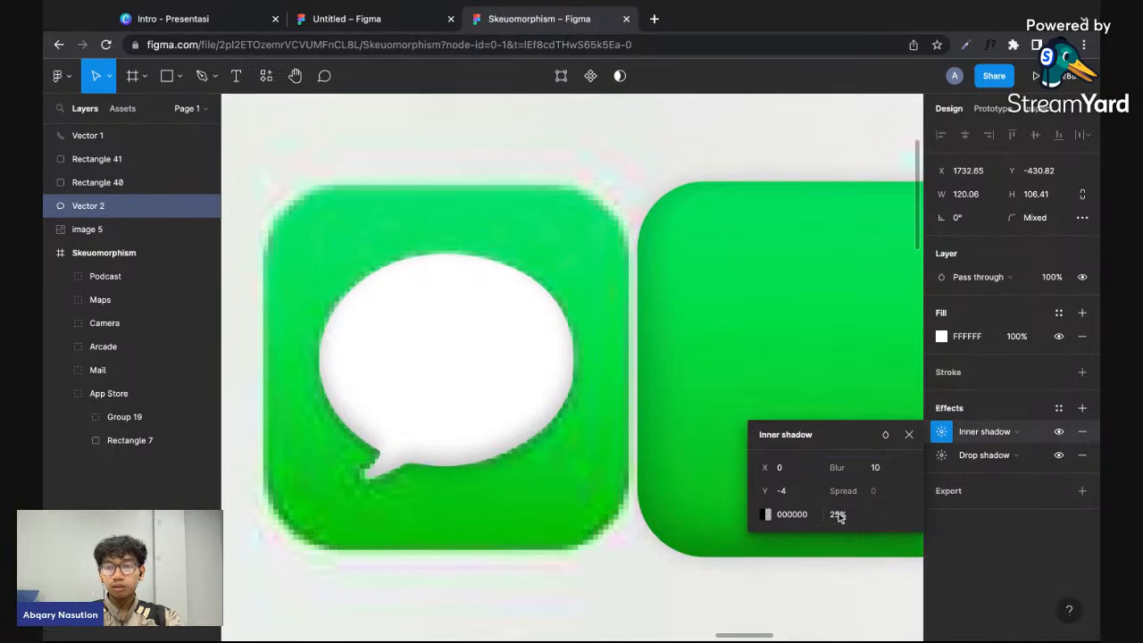
{"action": "left_click", "coordinate": [832, 516]}
{"action": "type", "text": "15"}
{"action": "key", "text": "Return"}
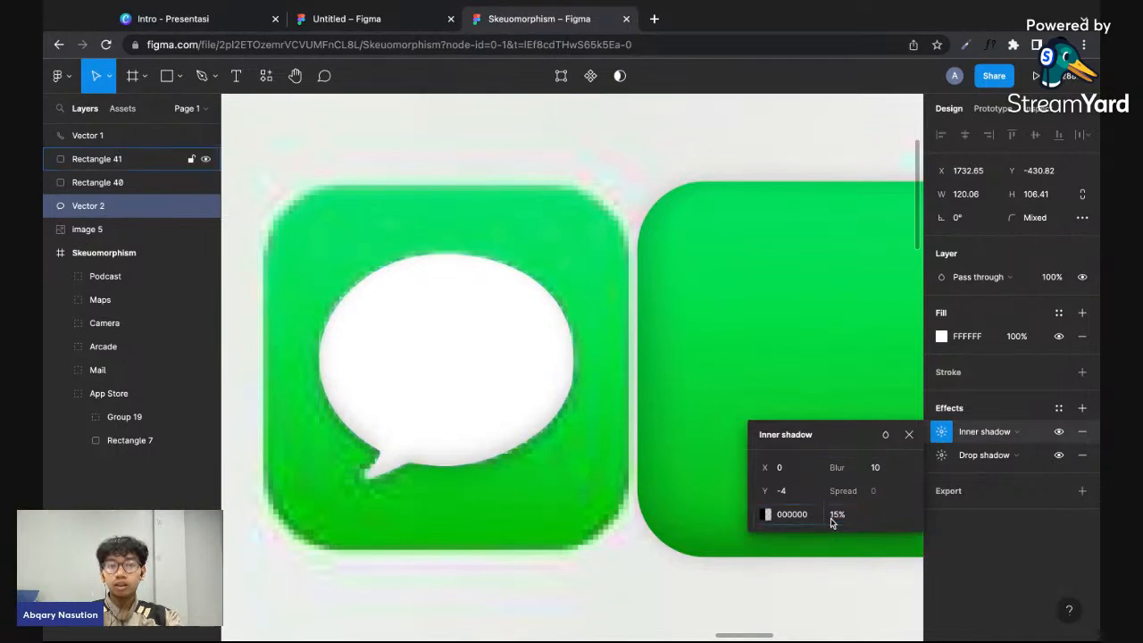
{"action": "left_click", "coordinate": [712, 567]}
- Add a second inner shadow effect to the white speech bubble
{"action": "scroll", "coordinate": [711, 567], "scroll_direction": "down", "scroll_amount": 1}
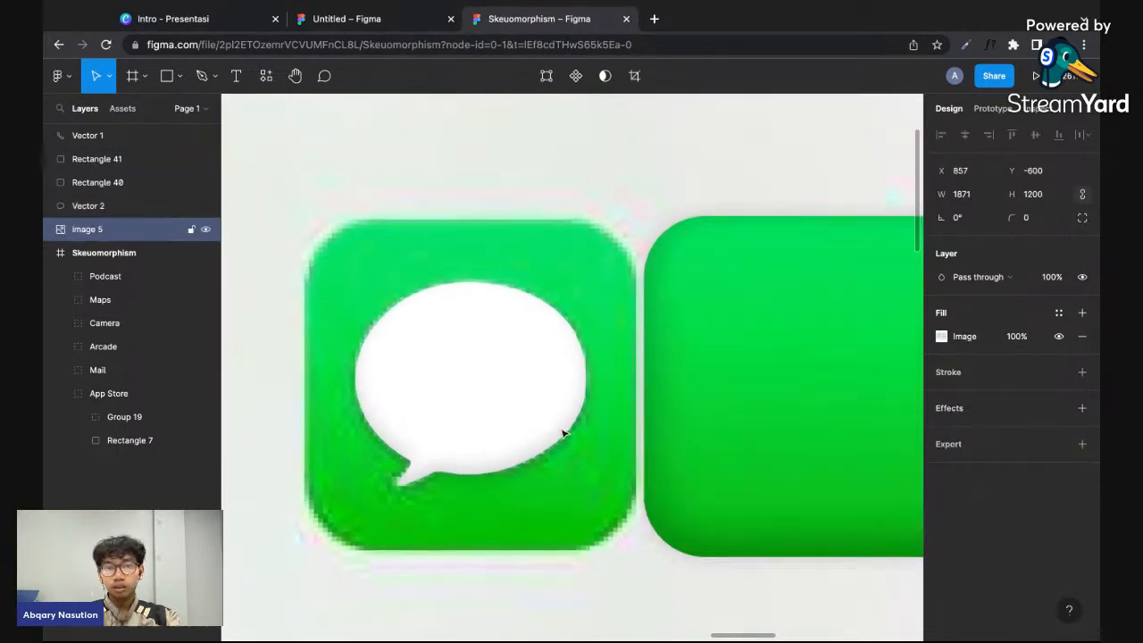
{"action": "double_click", "coordinate": [535, 420]}
{"action": "left_click", "coordinate": [1078, 431]}
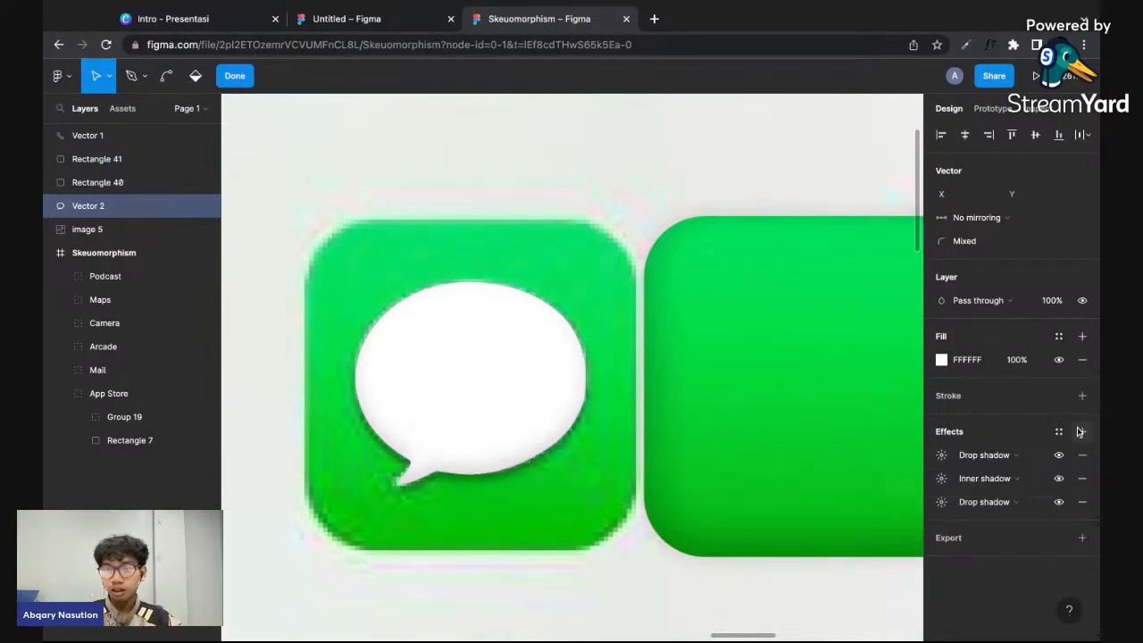
{"action": "left_click", "coordinate": [978, 455]}
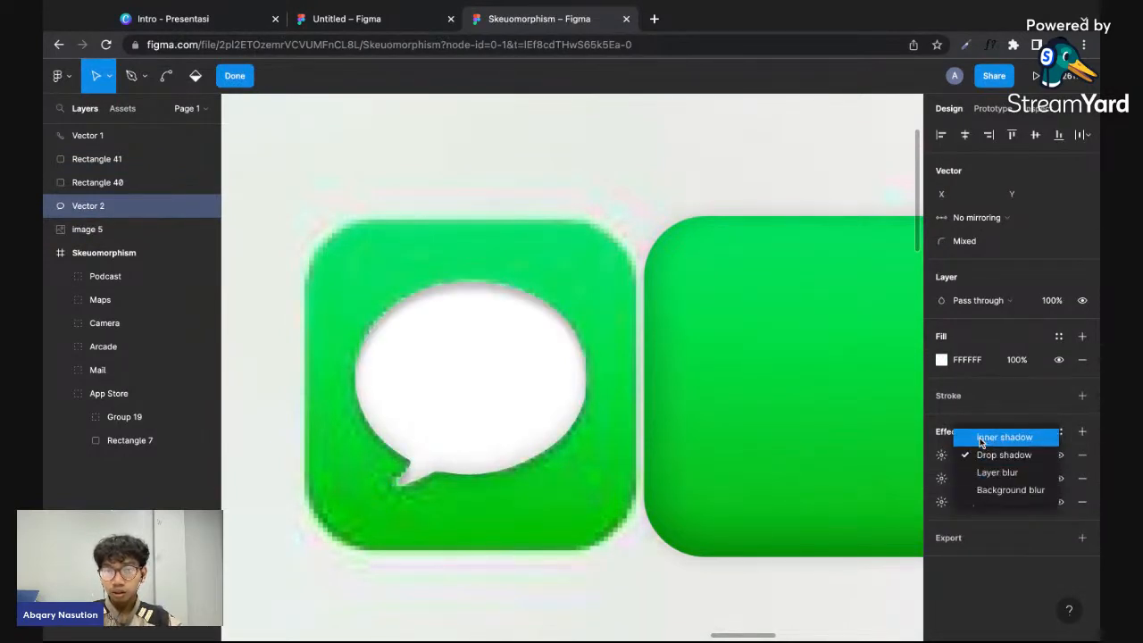
{"action": "left_click", "coordinate": [981, 440]}
- Set the speech bubble's new inner shadow to a blur of 8 and 15% opacity
{"action": "left_click", "coordinate": [940, 454]}
{"action": "left_click_drag", "start_coordinate": [832, 497], "coordinate": [893, 500]}
{"action": "left_click", "coordinate": [839, 539]}
{"action": "type", "text": "15"}
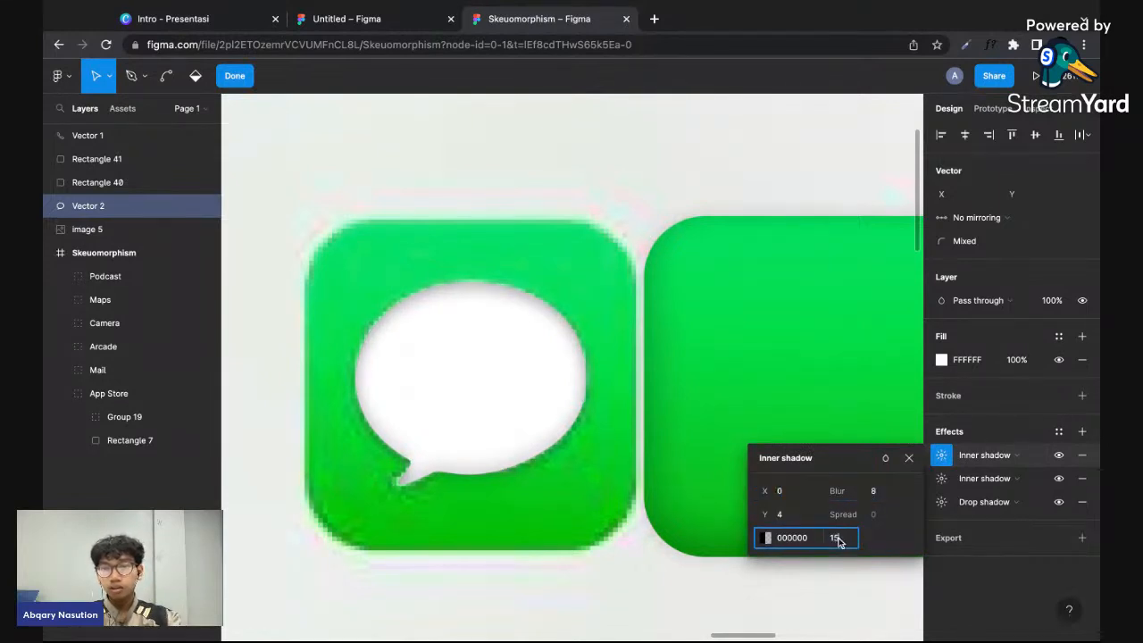
{"action": "key", "text": "Return"}
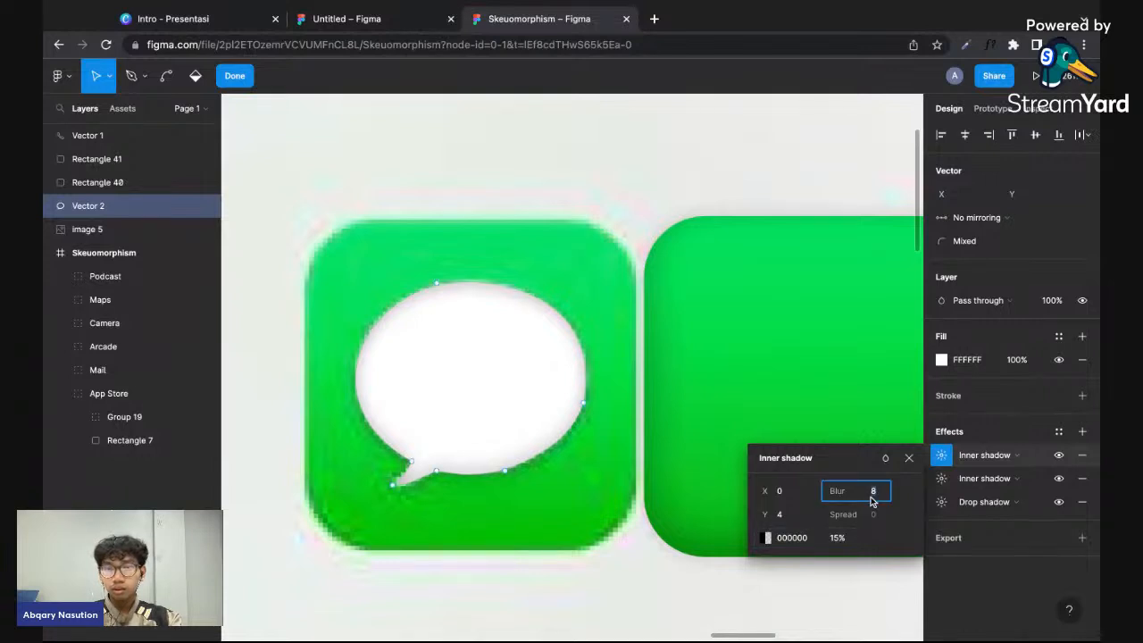
- Move the green gradient rounded rectangle over the original message icon, at X 1703 and Y -465
{"action": "left_click", "coordinate": [670, 509]}
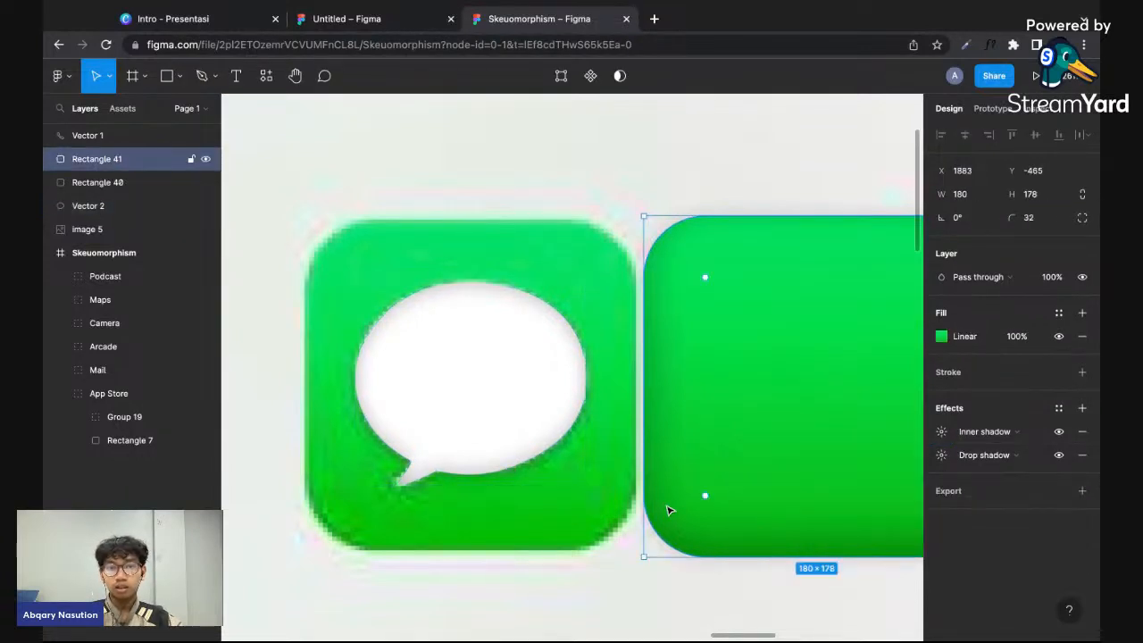
{"action": "scroll", "coordinate": [670, 510], "scroll_direction": "down", "scroll_amount": 5}
{"action": "left_click_drag", "start_coordinate": [734, 464], "coordinate": [517, 479]}
- Bring the speech bubble vector to the front so it sits above the green rounded rectangle
{"action": "left_click", "coordinate": [102, 206]}
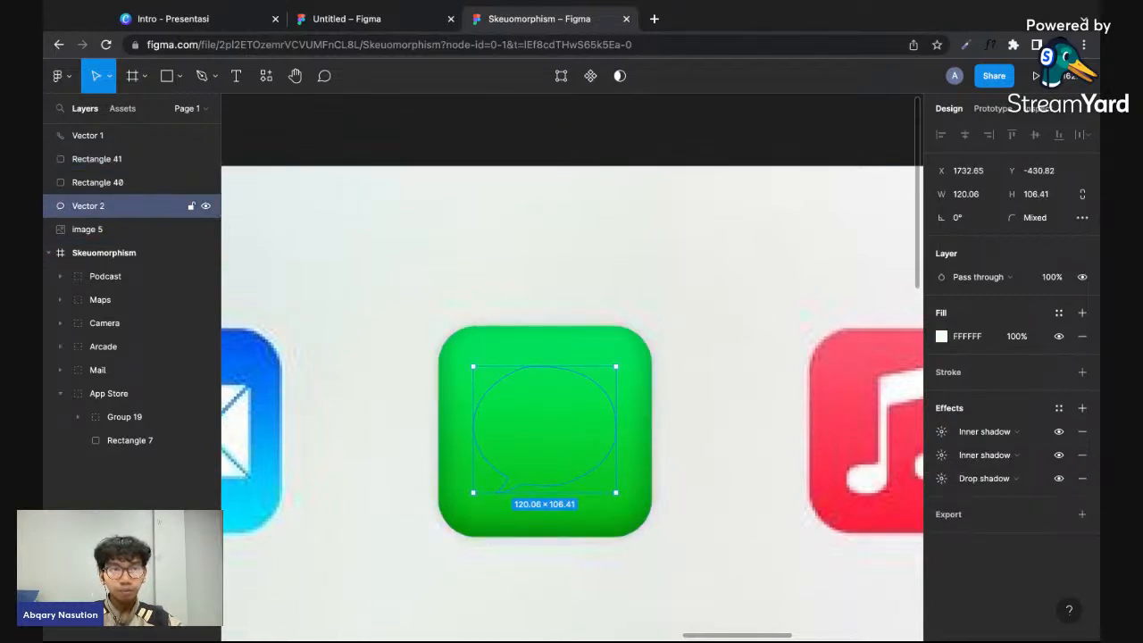
{"action": "right_click", "coordinate": [105, 205]}
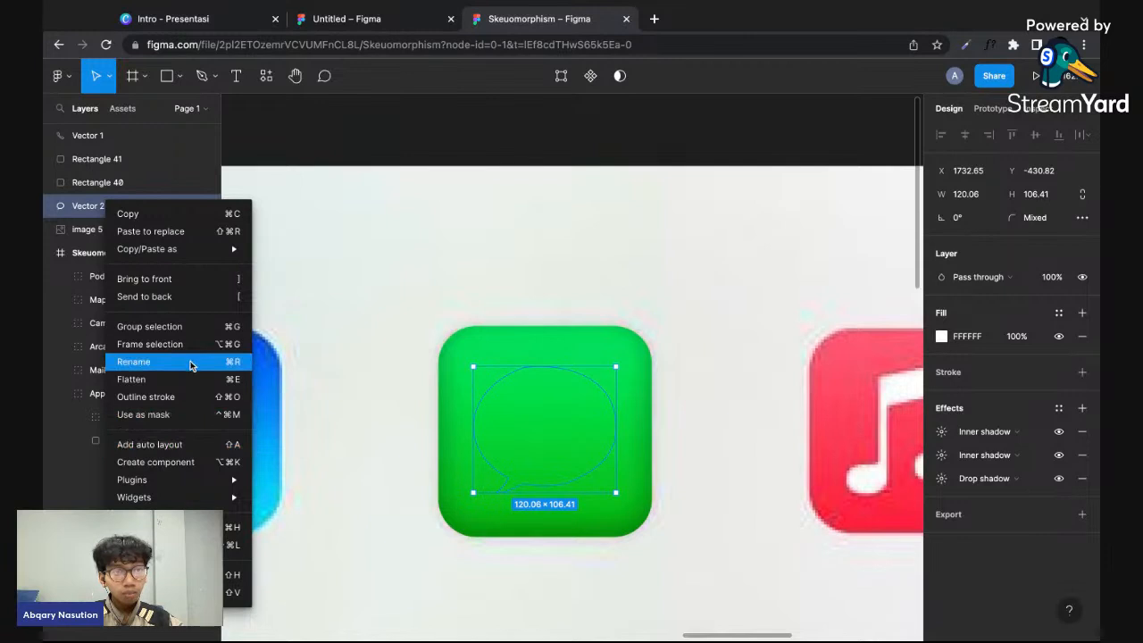
{"action": "mouse_move", "coordinate": [152, 498]}
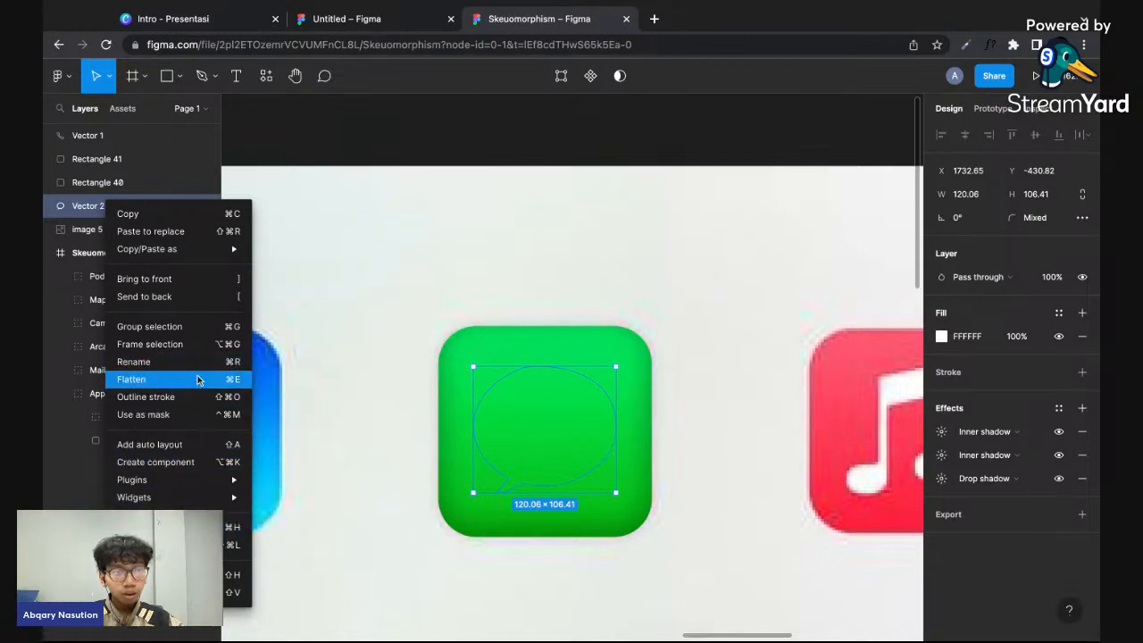
{"action": "left_click", "coordinate": [425, 442]}
{"action": "right_click", "coordinate": [615, 437]}
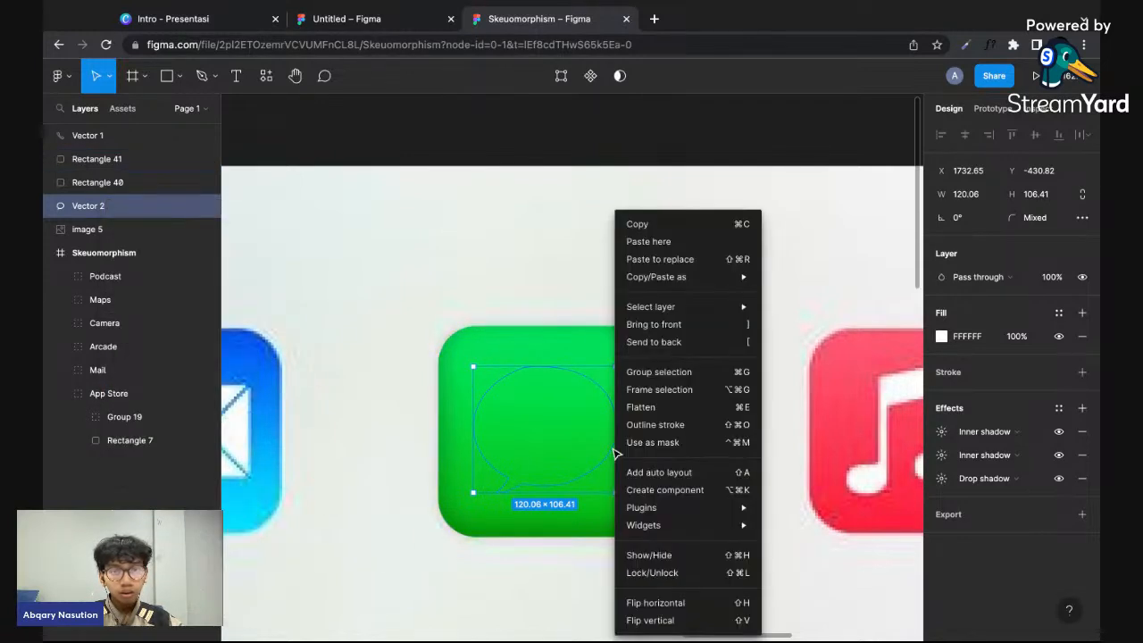
{"action": "left_click", "coordinate": [688, 325]}
{"action": "left_click", "coordinate": [712, 423]}
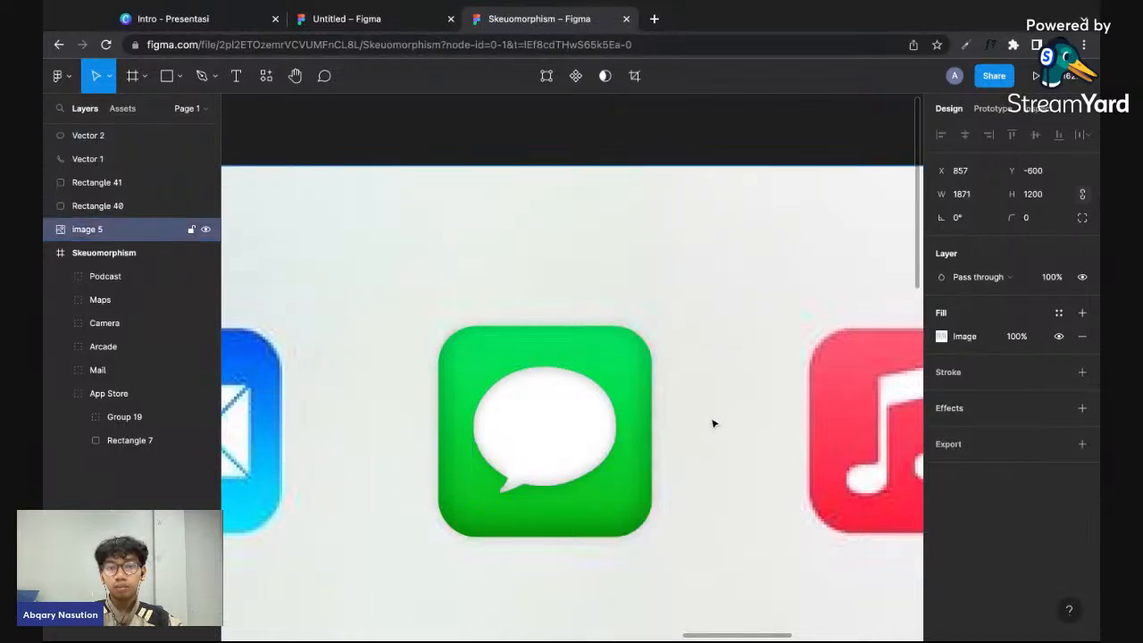
- Examine the message icon's bubble shadows up close and compare the icon with the finished skeuomorphic icons
{"action": "scroll", "coordinate": [712, 423], "scroll_direction": "down", "scroll_amount": 3}
{"action": "scroll", "coordinate": [711, 420], "scroll_direction": "down", "scroll_amount": 2}
{"action": "scroll", "coordinate": [711, 421], "scroll_direction": "up", "scroll_amount": 5}
{"action": "left_click", "coordinate": [559, 493]}
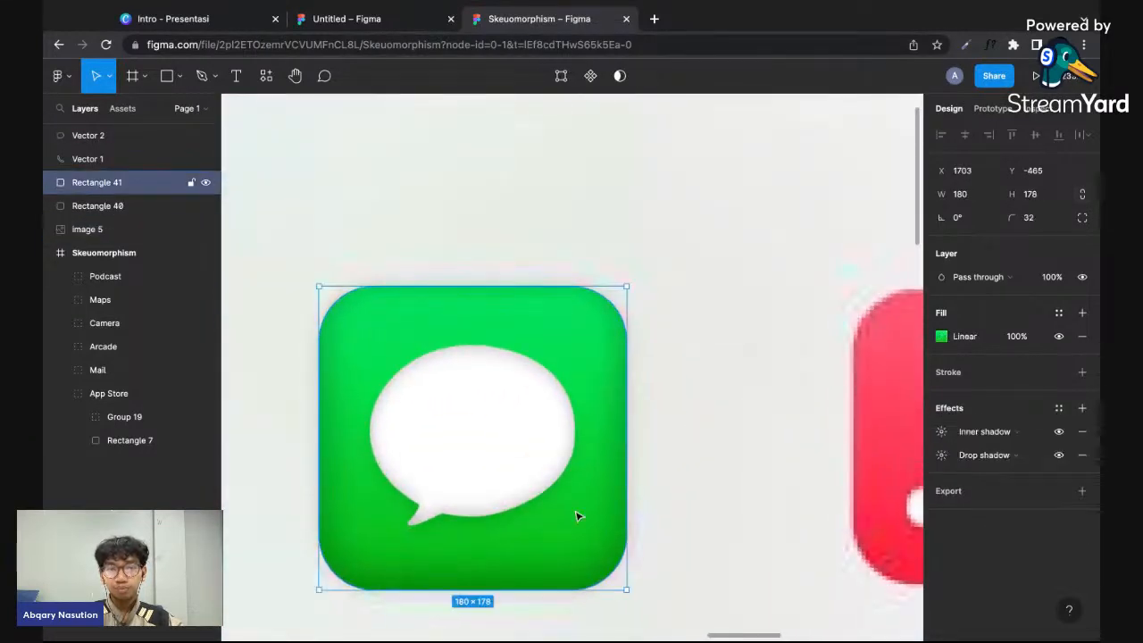
{"action": "double_click", "coordinate": [559, 493]}
{"action": "scroll", "coordinate": [535, 487], "scroll_direction": "up", "scroll_amount": 4}
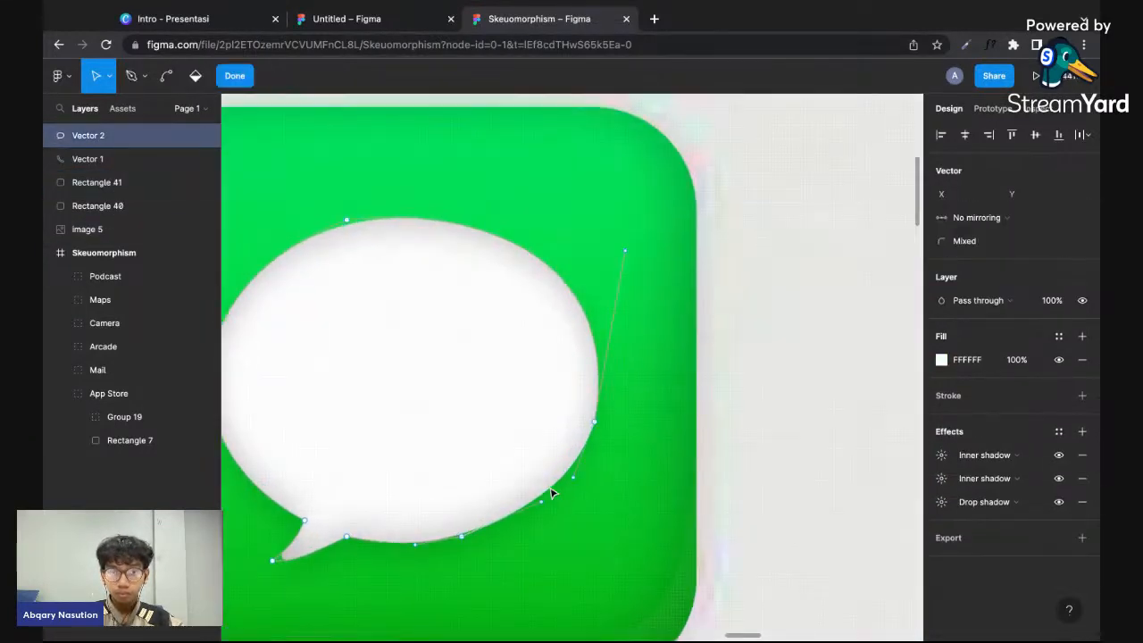
{"action": "double_click", "coordinate": [789, 382]}
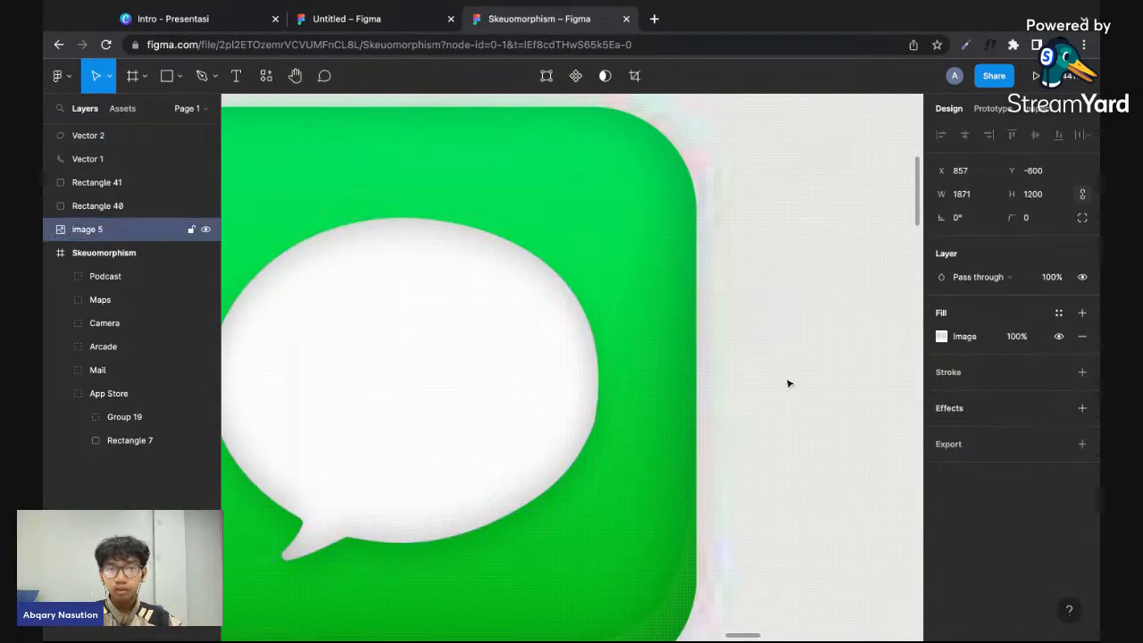
{"action": "left_click", "coordinate": [908, 290]}
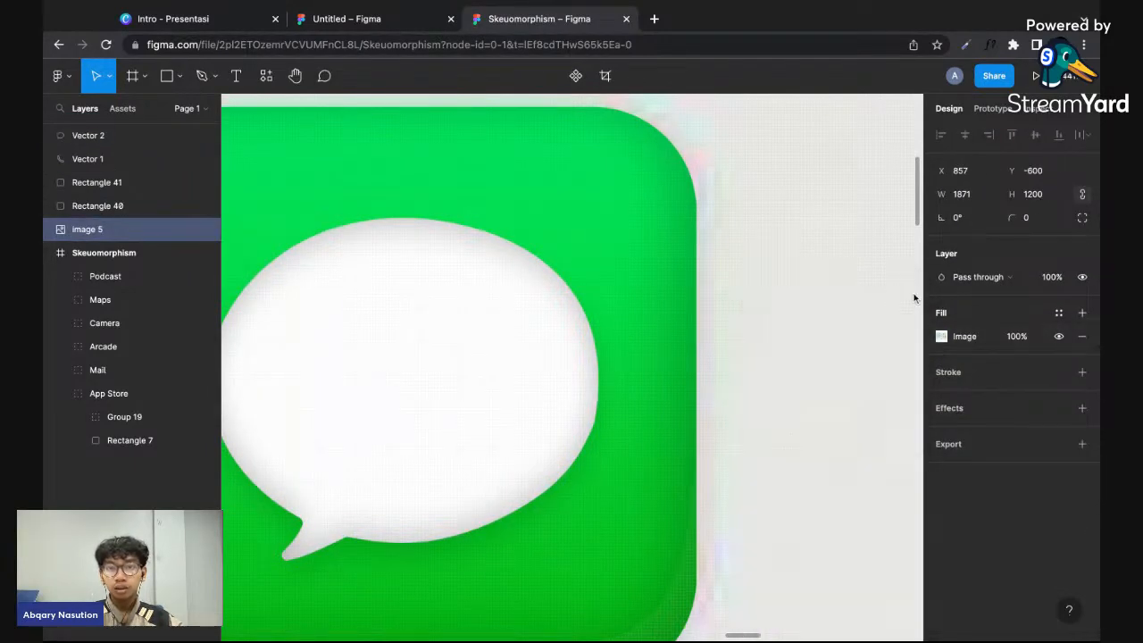
{"action": "scroll", "coordinate": [638, 452], "scroll_direction": "down", "scroll_amount": 5}
{"action": "scroll", "coordinate": [693, 444], "scroll_direction": "down", "scroll_amount": 5}
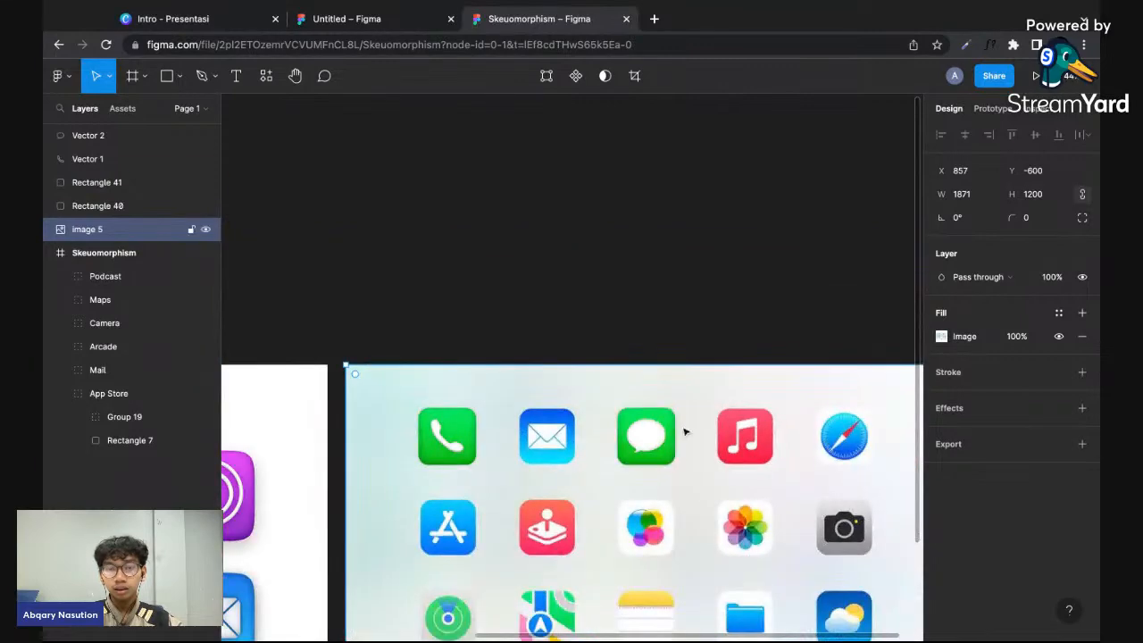
{"action": "left_click", "coordinate": [671, 336]}
{"action": "scroll", "coordinate": [672, 337], "scroll_direction": "left", "scroll_amount": 3}
{"action": "scroll", "coordinate": [671, 336], "scroll_direction": "down", "scroll_amount": 1}
{"action": "scroll", "coordinate": [671, 337], "scroll_direction": "down", "scroll_amount": 3}
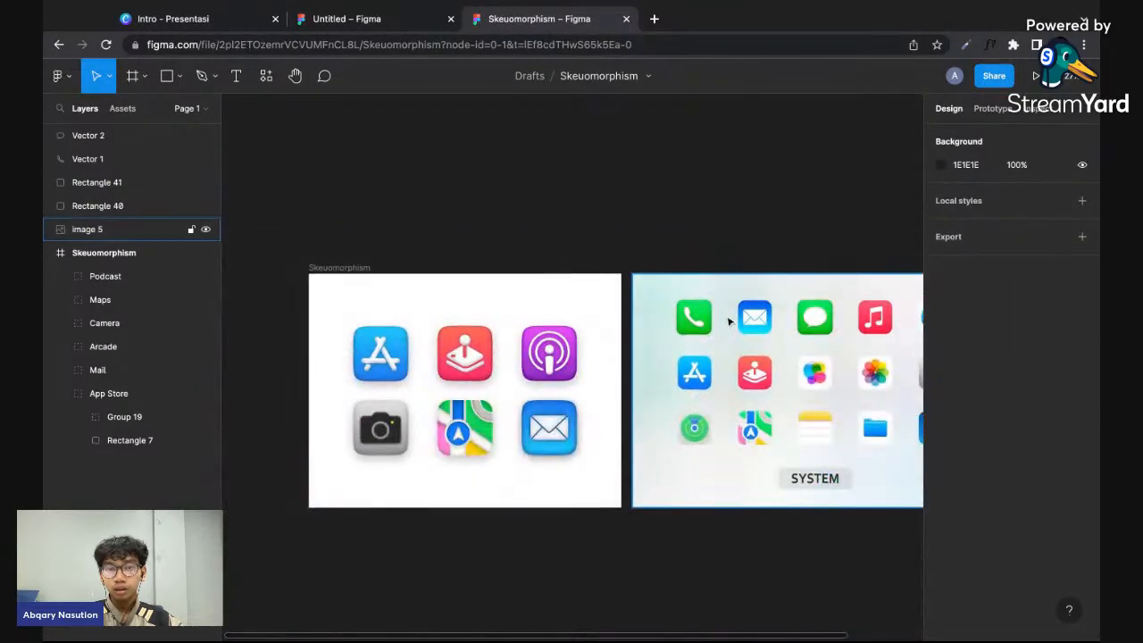
{"action": "scroll", "coordinate": [830, 322], "scroll_direction": "up", "scroll_amount": 4}
{"action": "scroll", "coordinate": [852, 330], "scroll_direction": "left", "scroll_amount": 1}
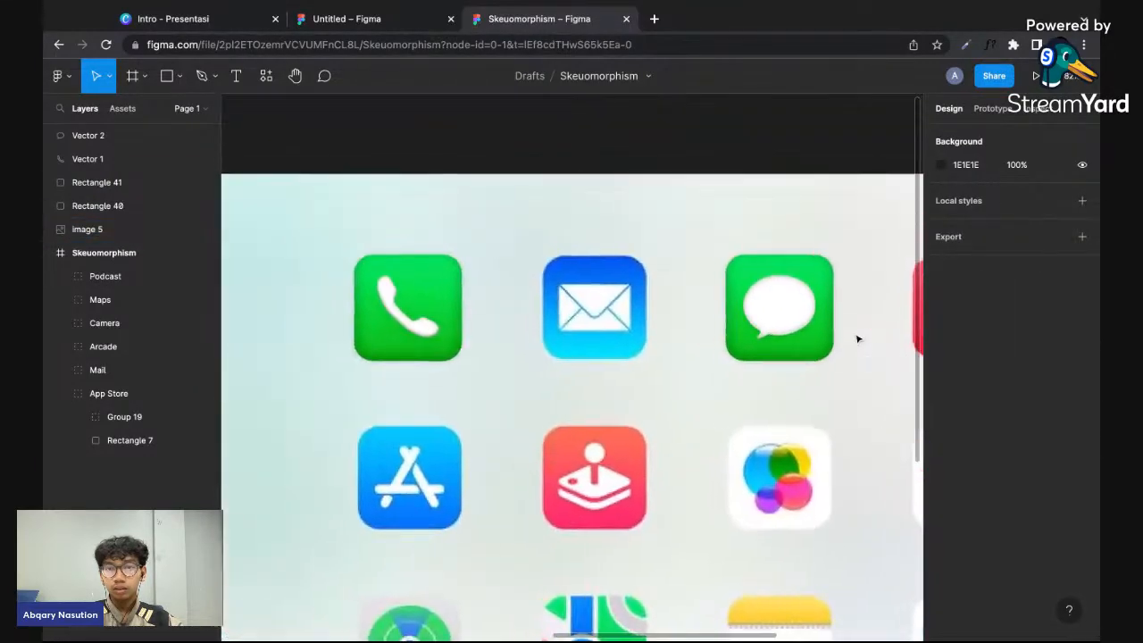
{"action": "scroll", "coordinate": [849, 316], "scroll_direction": "up", "scroll_amount": 3}
- Set the speech bubble's inner shadow with Y offset -4 to 20% opacity and a blur of 8
{"action": "left_click", "coordinate": [786, 300]}
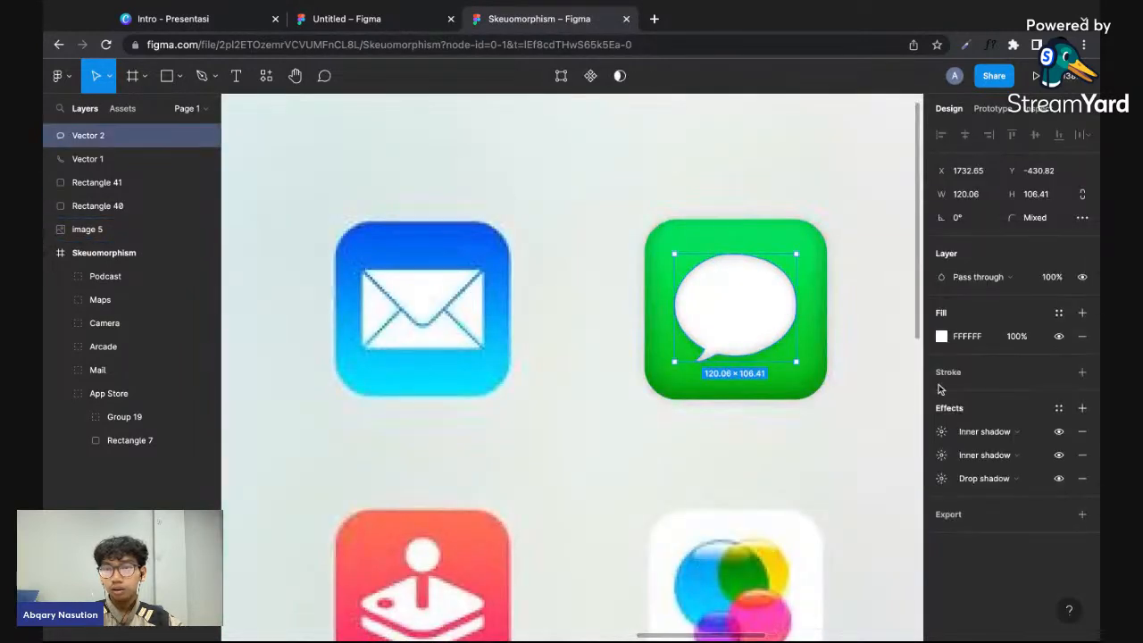
{"action": "left_click", "coordinate": [948, 455]}
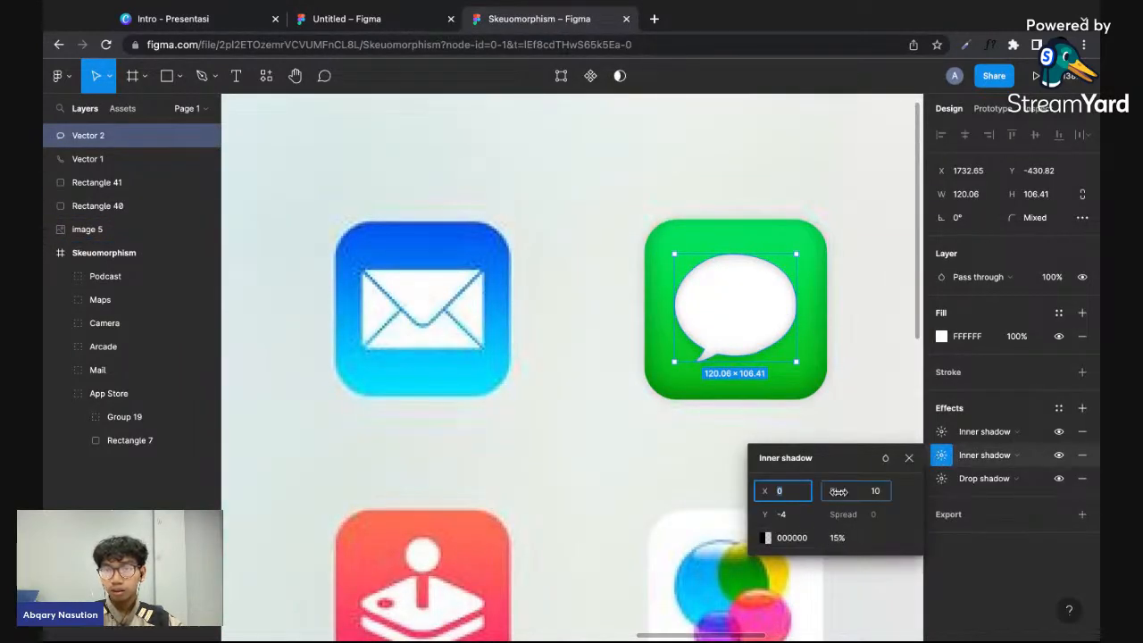
{"action": "left_click", "coordinate": [835, 539]}
{"action": "type", "text": "24"}
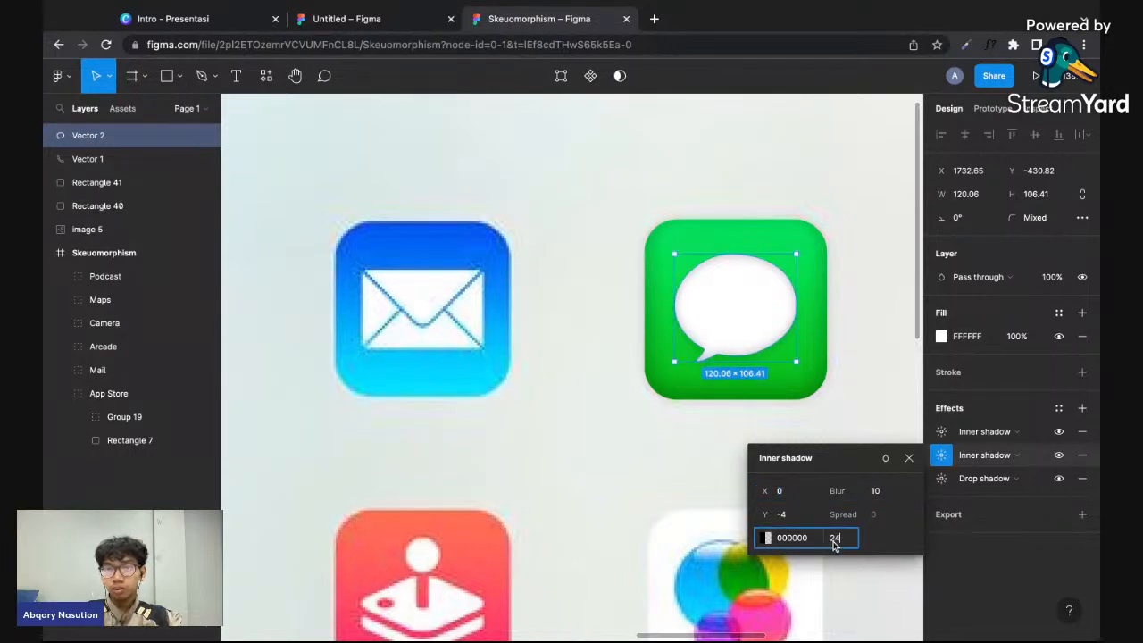
{"action": "type", "text": "20"}
{"action": "key", "text": "Return"}
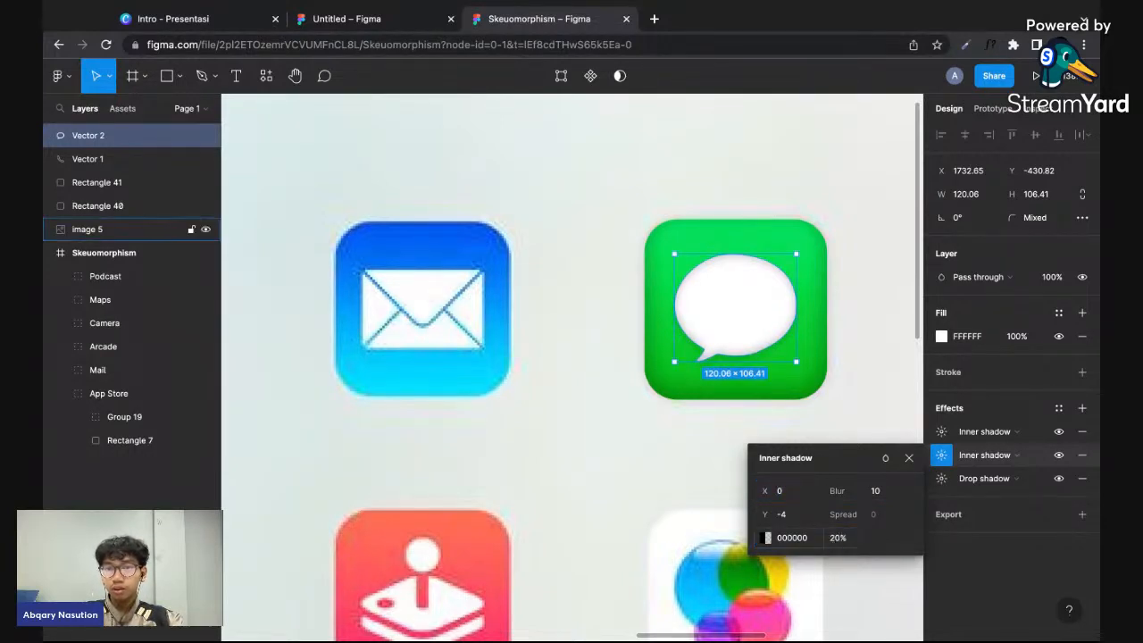
{"action": "left_click_drag", "start_coordinate": [842, 497], "coordinate": [782, 492]}
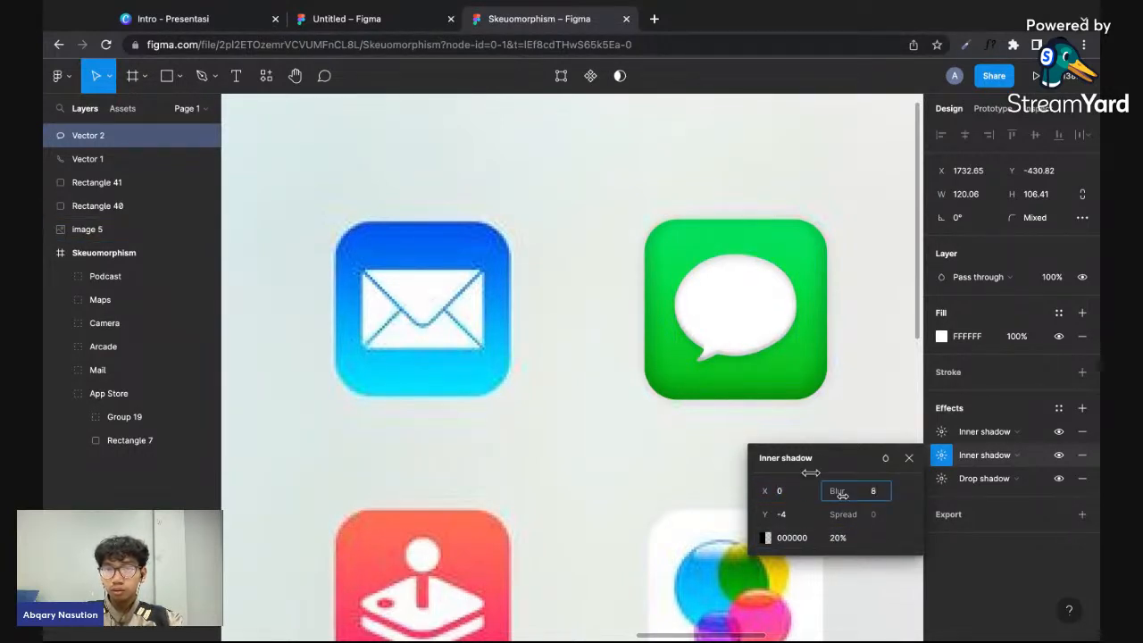
{"action": "left_click_drag", "start_coordinate": [819, 471], "coordinate": [820, 471]}
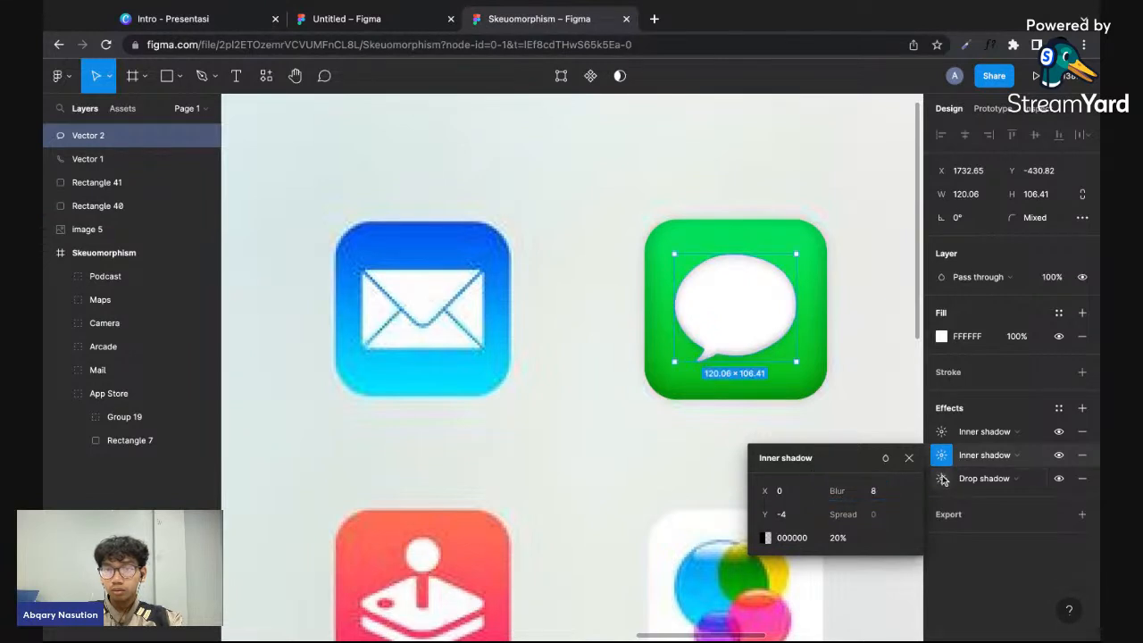
- Set the blur of the speech bubble's drop shadow to 38
{"action": "left_click", "coordinate": [942, 481]}
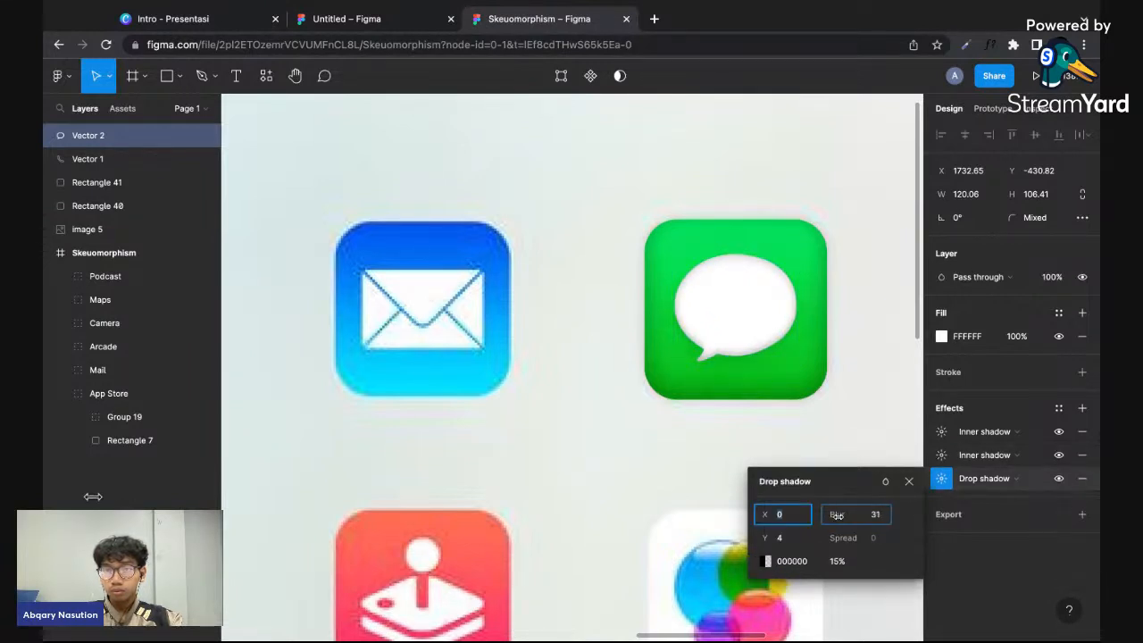
{"action": "left_click_drag", "start_coordinate": [190, 508], "coordinate": [190, 508]}
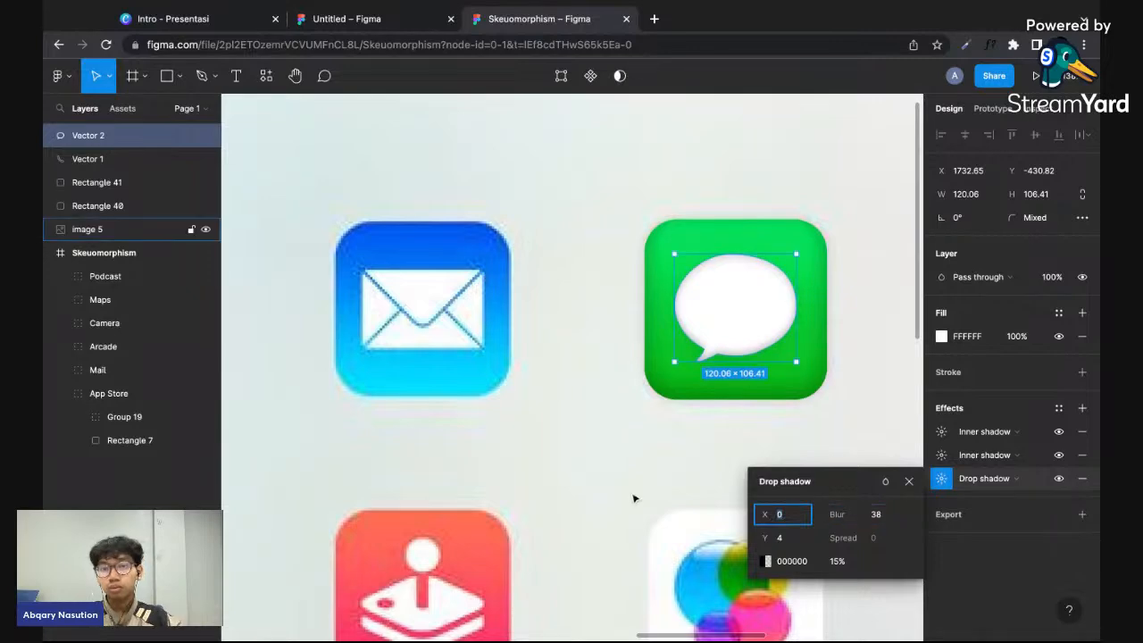
{"action": "double_click", "coordinate": [626, 497]}
{"action": "scroll", "coordinate": [625, 497], "scroll_direction": "down", "scroll_amount": 5}
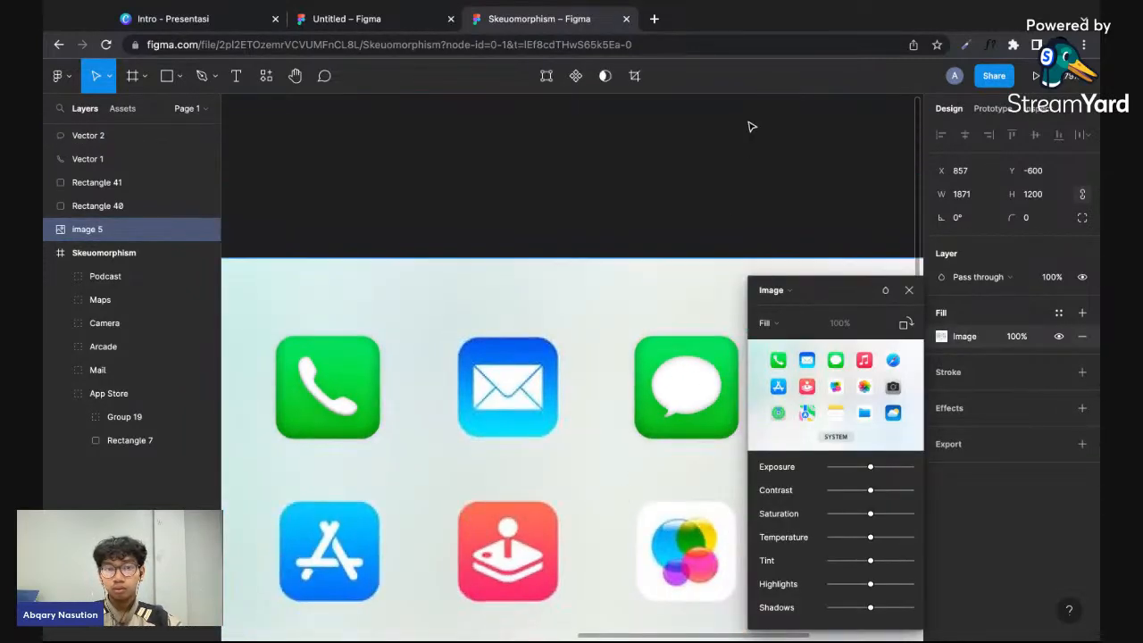
{"action": "left_click", "coordinate": [747, 125]}
- Toggle the visibility of the speech bubble's first inner shadow to compare its effect
{"action": "scroll", "coordinate": [740, 434], "scroll_direction": "up", "scroll_amount": 5}
{"action": "left_click", "coordinate": [663, 363]}
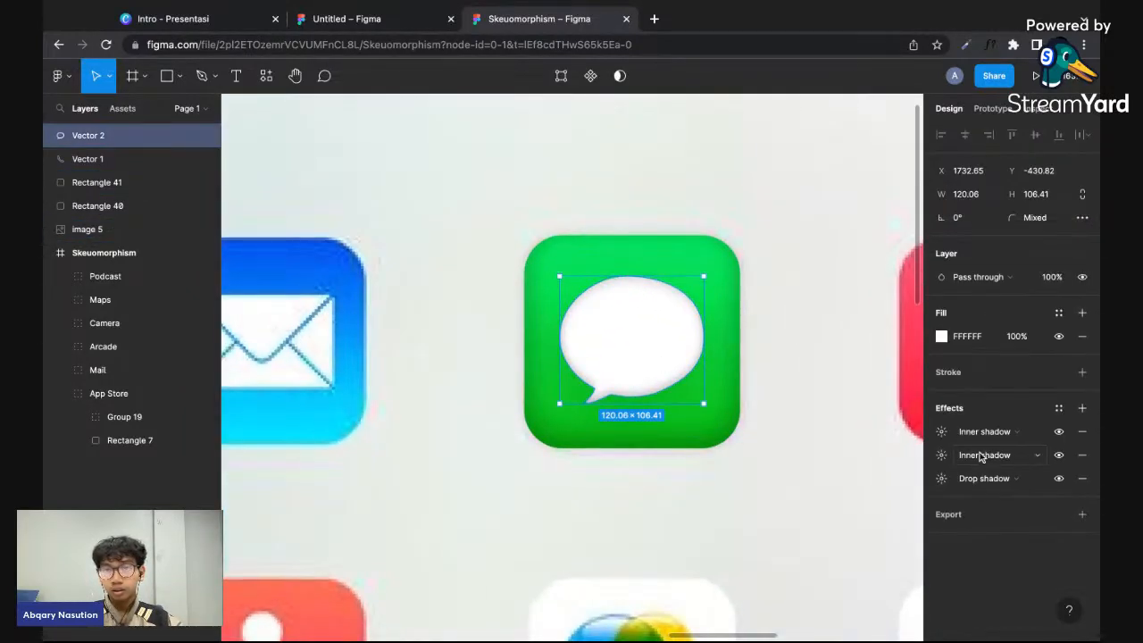
{"action": "left_click", "coordinate": [941, 431]}
{"action": "left_click", "coordinate": [941, 431]}
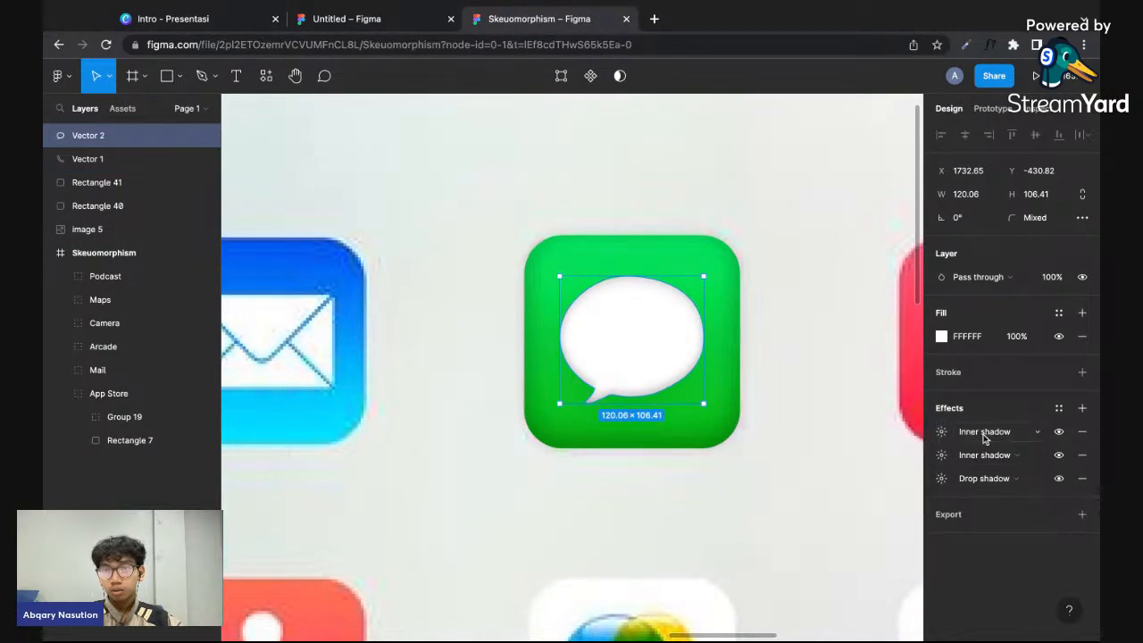
{"action": "left_click", "coordinate": [1058, 431]}
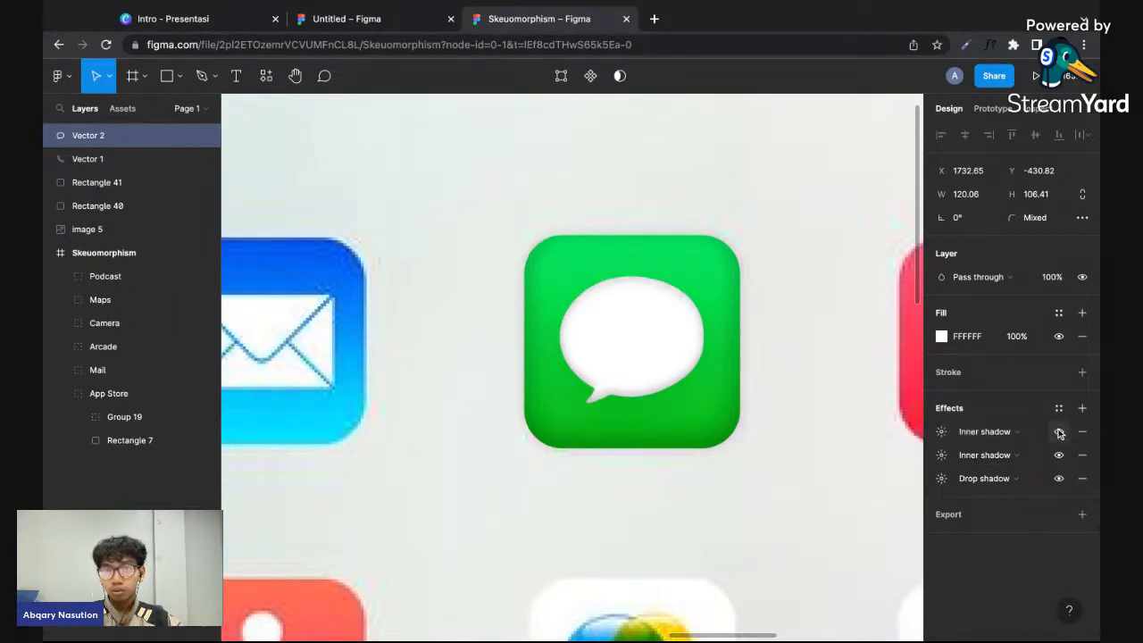
{"action": "left_click", "coordinate": [818, 429]}
{"action": "scroll", "coordinate": [689, 370], "scroll_direction": "down", "scroll_amount": 5}
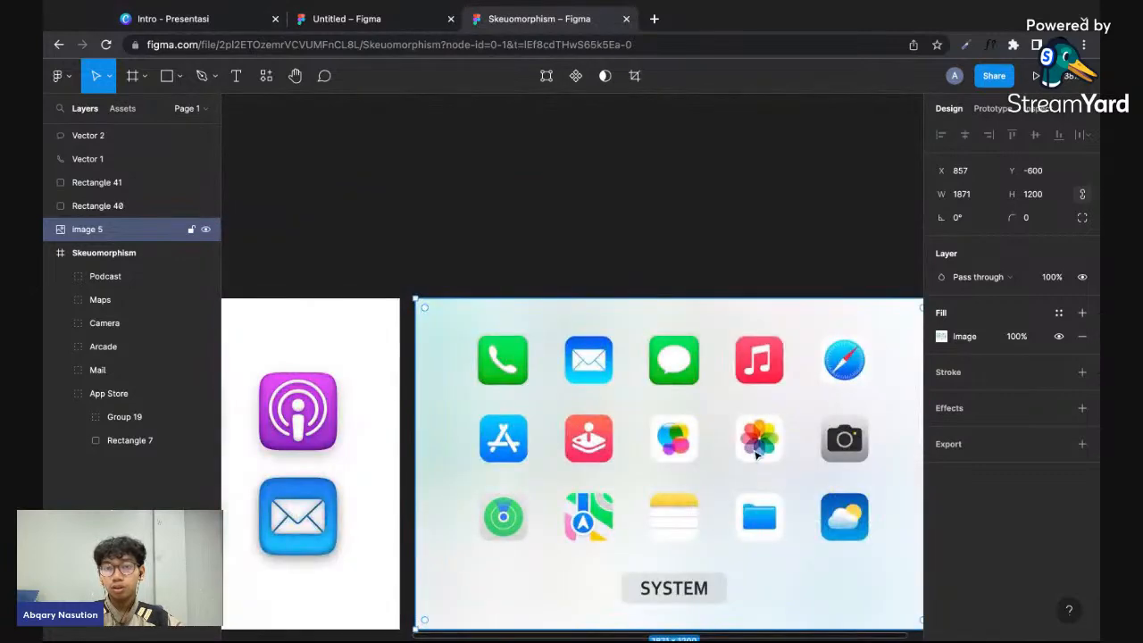
{"action": "scroll", "coordinate": [756, 455], "scroll_direction": "left", "scroll_amount": 2}
{"action": "scroll", "coordinate": [756, 455], "scroll_direction": "right", "scroll_amount": 2}
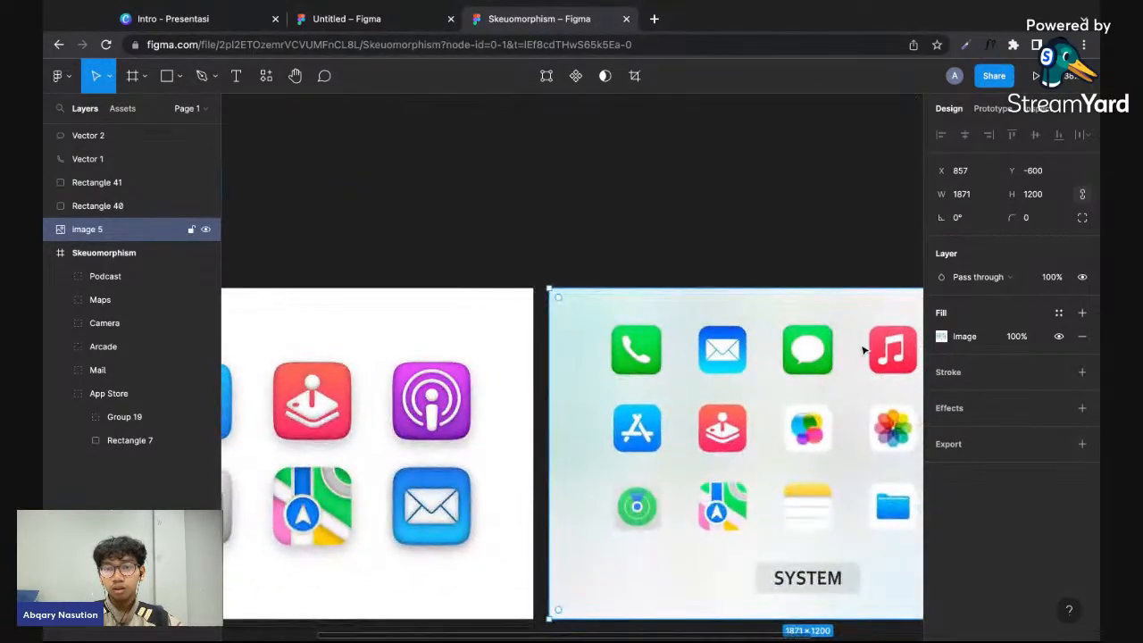
{"action": "scroll", "coordinate": [810, 375], "scroll_direction": "up", "scroll_amount": 3}
{"action": "left_click", "coordinate": [812, 380]}
{"action": "left_click", "coordinate": [781, 352], "text": "shift"}
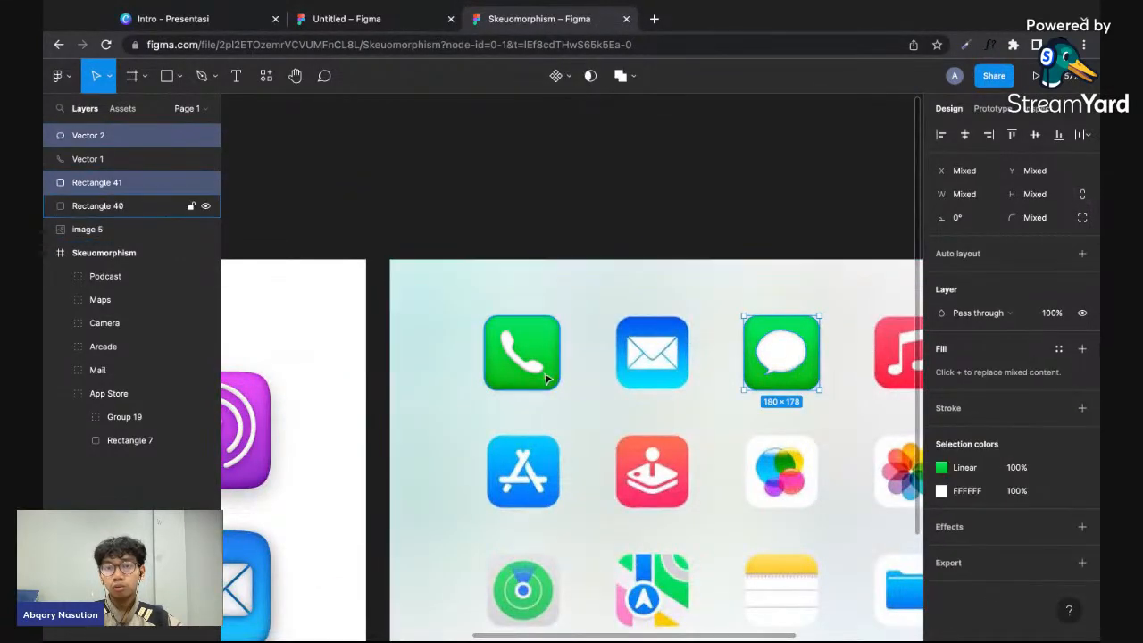
{"action": "left_click", "coordinate": [525, 357], "text": "shift"}
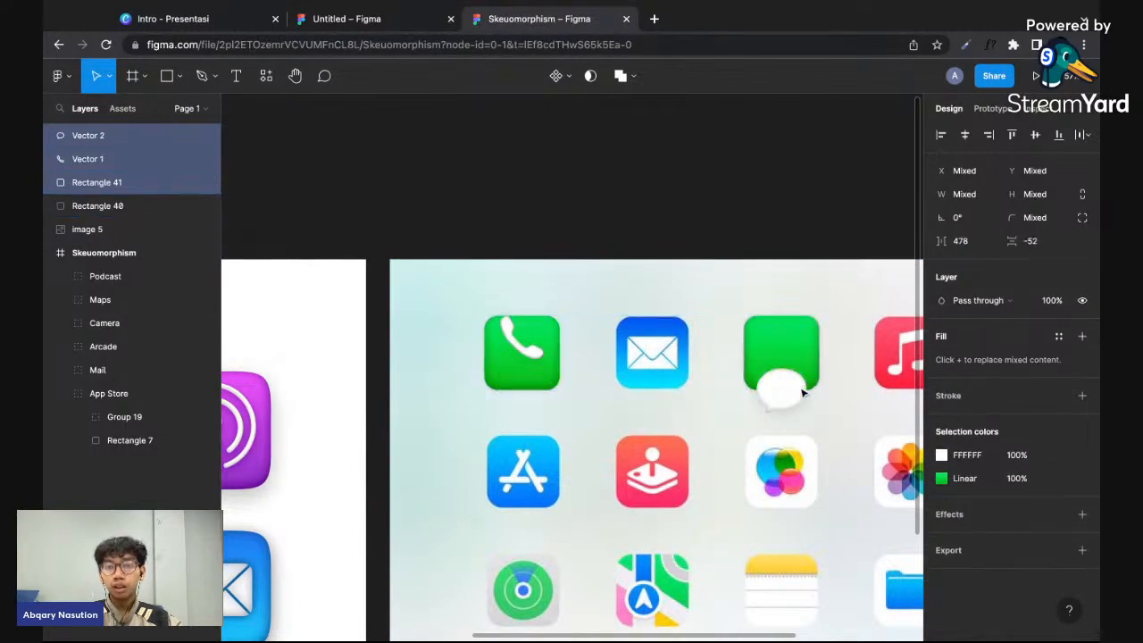
- Group the message icon's speech bubble with its green rounded background
{"action": "left_click", "coordinate": [835, 346]}
{"action": "left_click", "coordinate": [813, 346]}
{"action": "scroll", "coordinate": [813, 346], "scroll_direction": "up", "scroll_amount": 3}
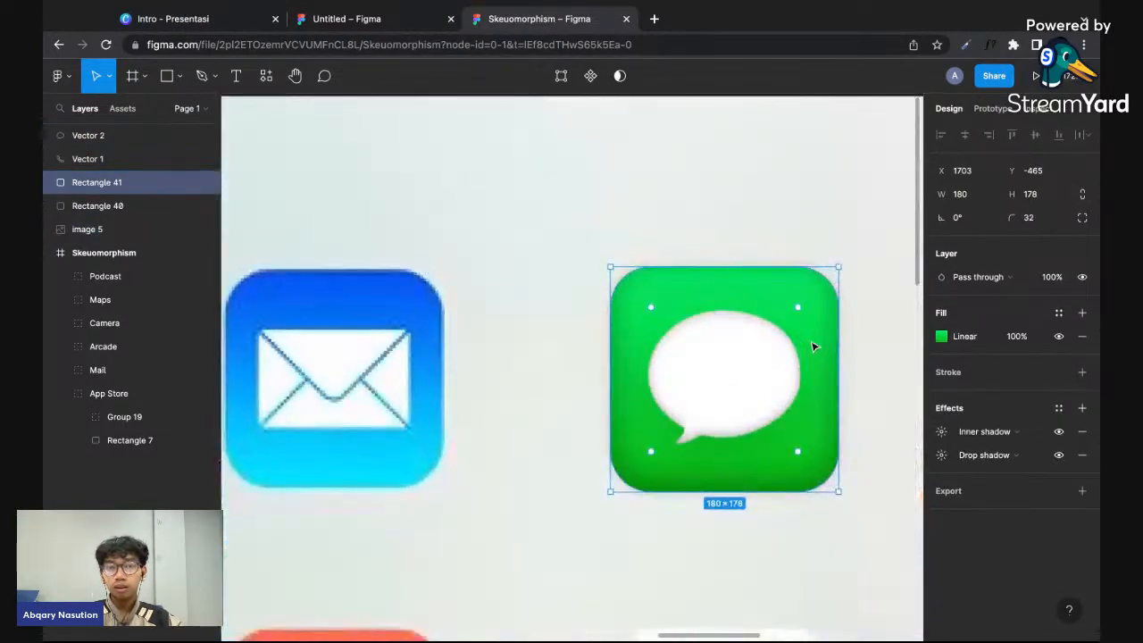
{"action": "left_click", "coordinate": [774, 396], "text": "shift"}
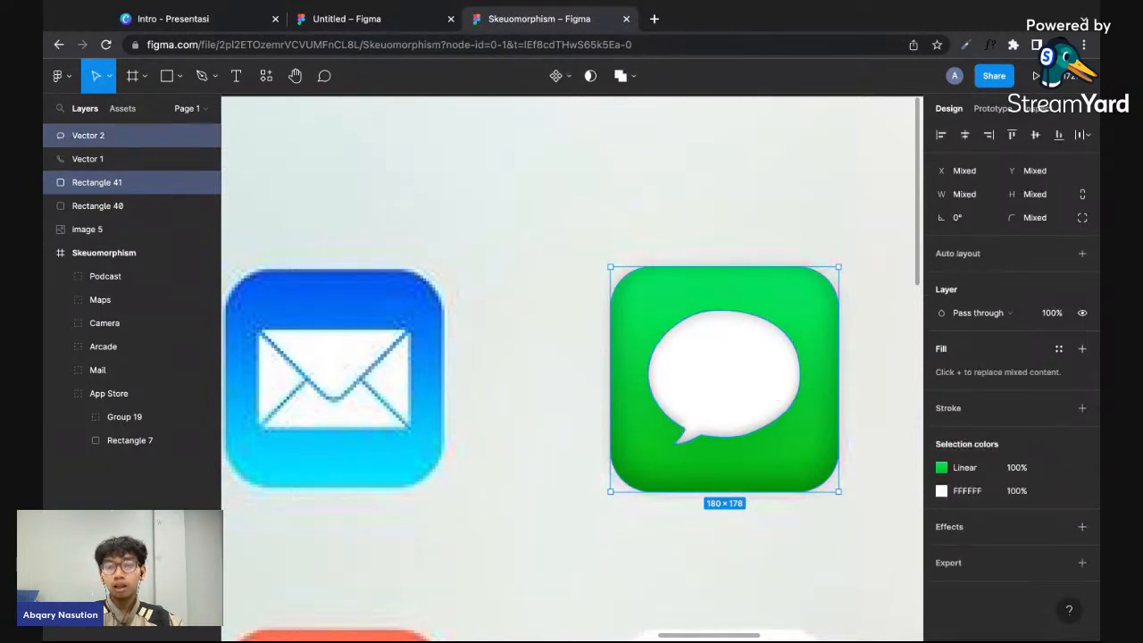
{"action": "right_click", "coordinate": [774, 397]}
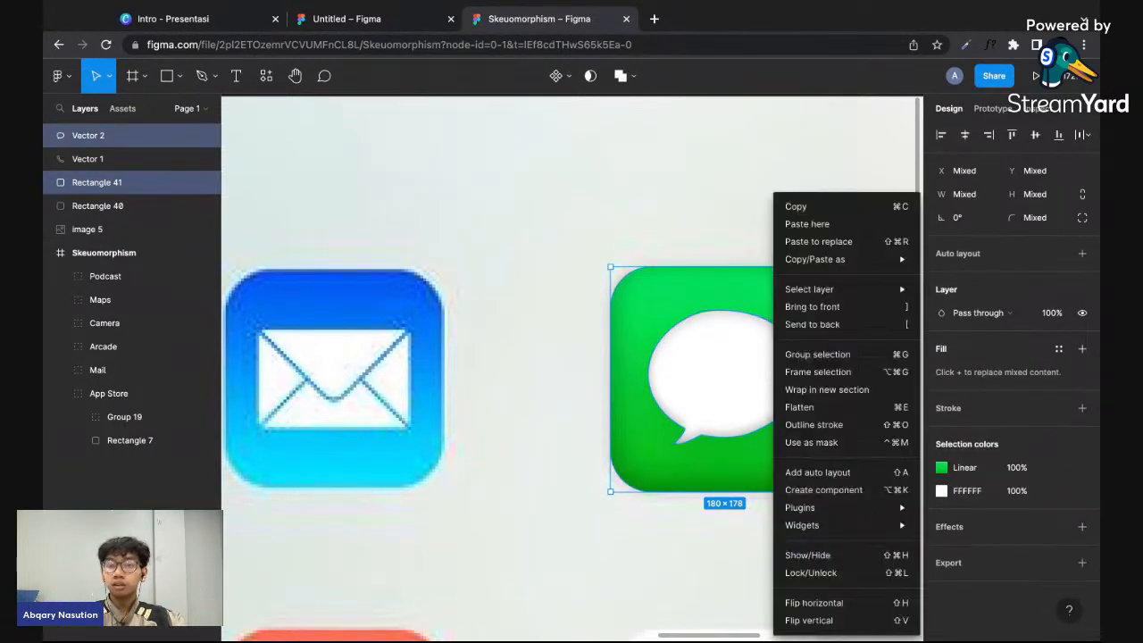
{"action": "left_click", "coordinate": [804, 358]}
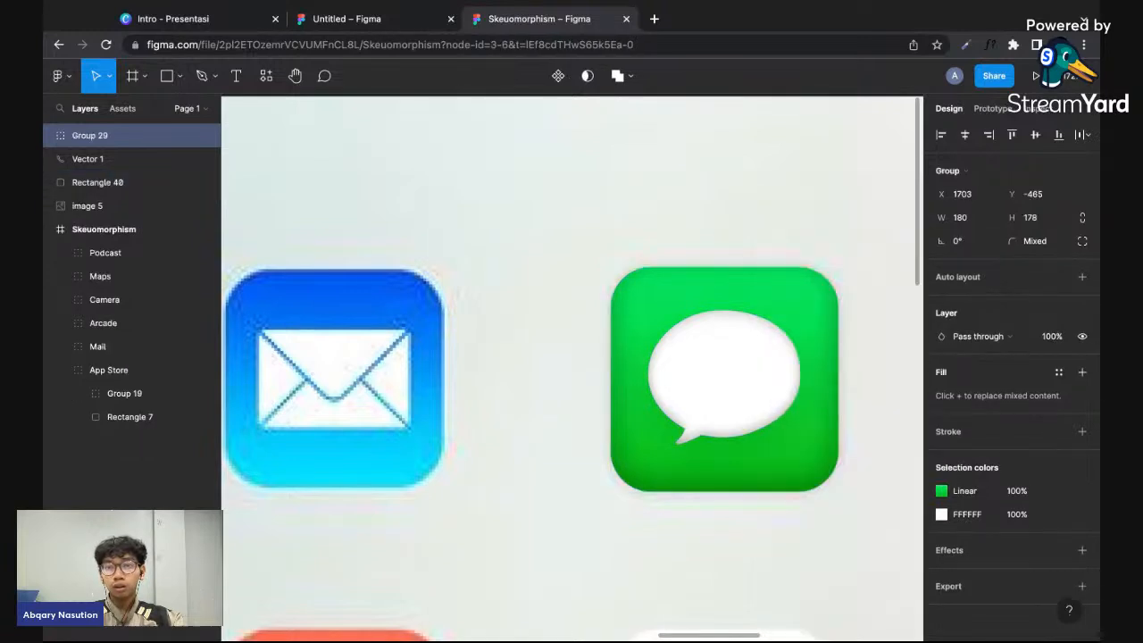
- Group the phone icon's white handset with its green rounded background, keeping the background in its original position
{"action": "scroll", "coordinate": [817, 359], "scroll_direction": "down", "scroll_amount": 5}
{"action": "scroll", "coordinate": [803, 360], "scroll_direction": "left", "scroll_amount": 3}
{"action": "left_click", "coordinate": [654, 341]}
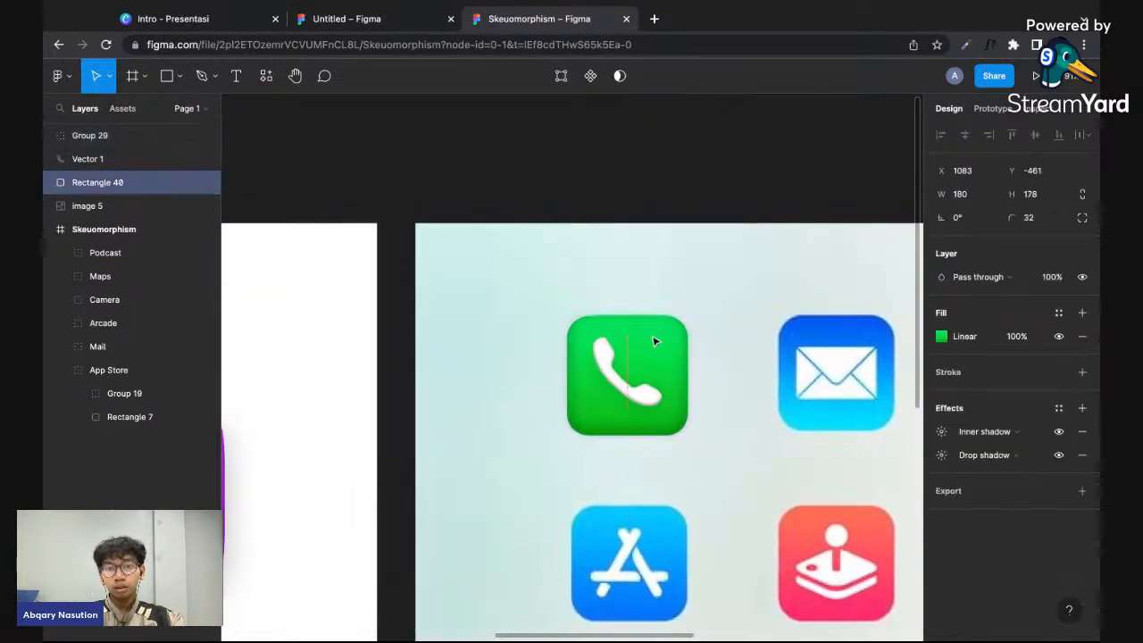
{"action": "key", "text": "super+z"}
{"action": "left_click", "coordinate": [618, 376]}
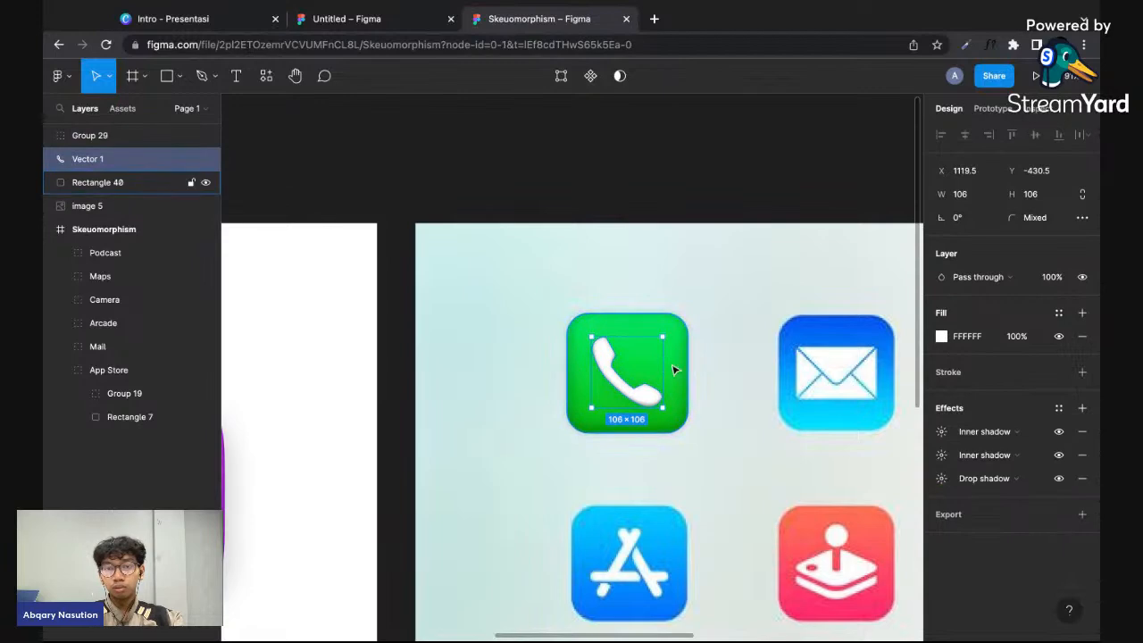
{"action": "left_click", "coordinate": [675, 370], "text": "shift"}
{"action": "right_click", "coordinate": [676, 371]}
{"action": "left_click", "coordinate": [694, 352]}
{"action": "scroll", "coordinate": [694, 361], "scroll_direction": "down", "scroll_amount": 3}
{"action": "scroll", "coordinate": [695, 362], "scroll_direction": "down", "scroll_amount": 3}
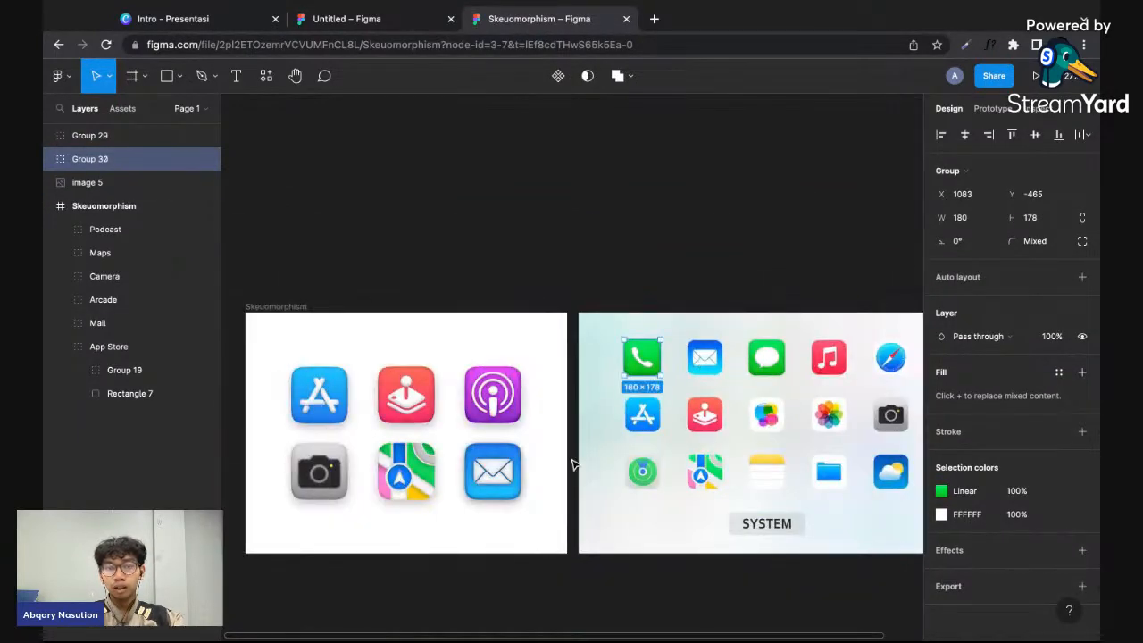
- Move the six finished icons up together in the Skeuomorphism frame to free space below them
{"action": "left_click", "coordinate": [416, 520]}
{"action": "scroll", "coordinate": [418, 520], "scroll_direction": "left", "scroll_amount": 1}
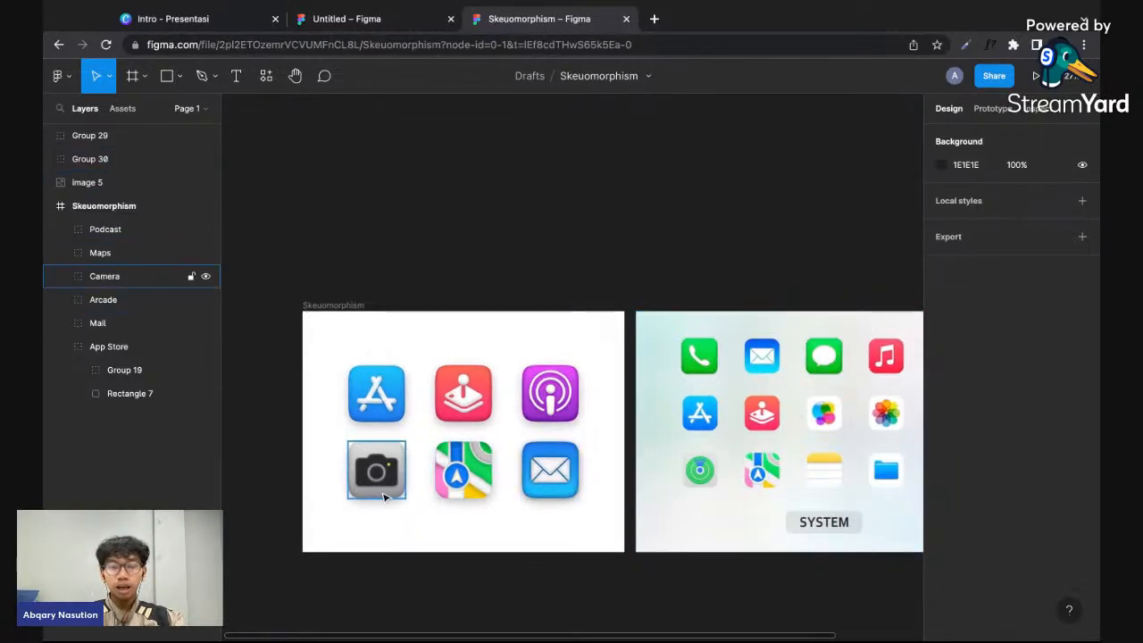
{"action": "left_click_drag", "start_coordinate": [354, 512], "coordinate": [591, 380]}
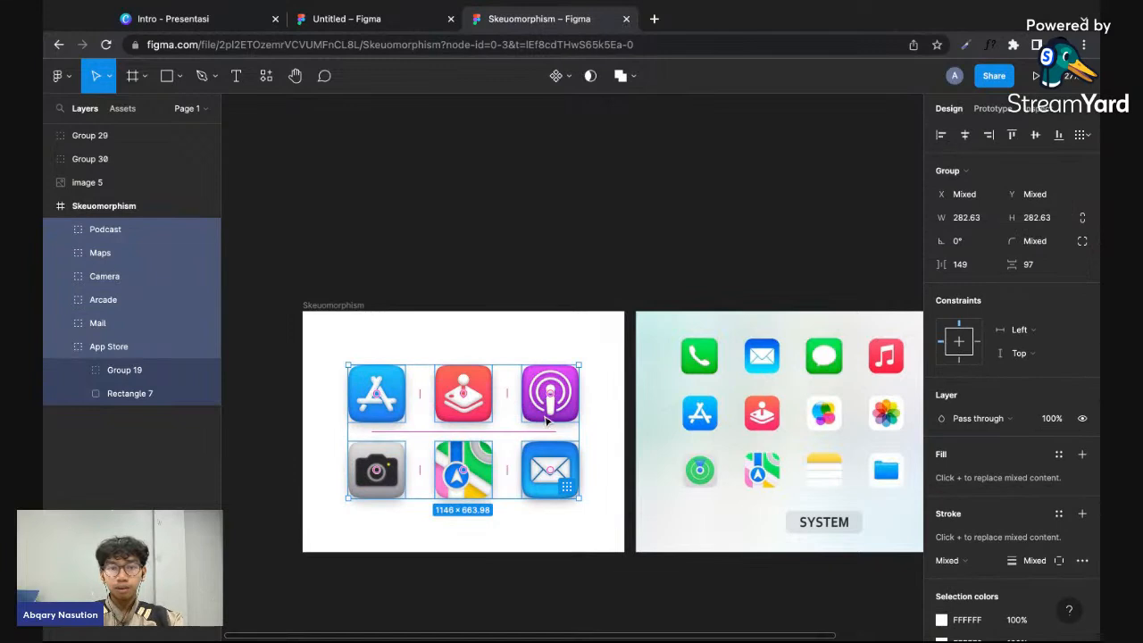
{"action": "key", "text": "shift+Up"}
{"action": "key", "text": "shift+Up"}
{"action": "key", "text": "shift+Up"}
{"action": "key", "text": "shift+Up"}
{"action": "key", "text": "shift+Up"}
{"action": "key", "text": "shift+Up"}
{"action": "key", "text": "shift+Up"}
{"action": "key", "text": "shift+Up"}
{"action": "key", "text": "shift+Up"}
{"action": "key", "text": "shift+Up"}
{"action": "key", "text": "shift+Up"}
{"action": "key", "text": "shift+Up"}
{"action": "key", "text": "shift+Up"}
{"action": "key", "text": "shift+Up"}
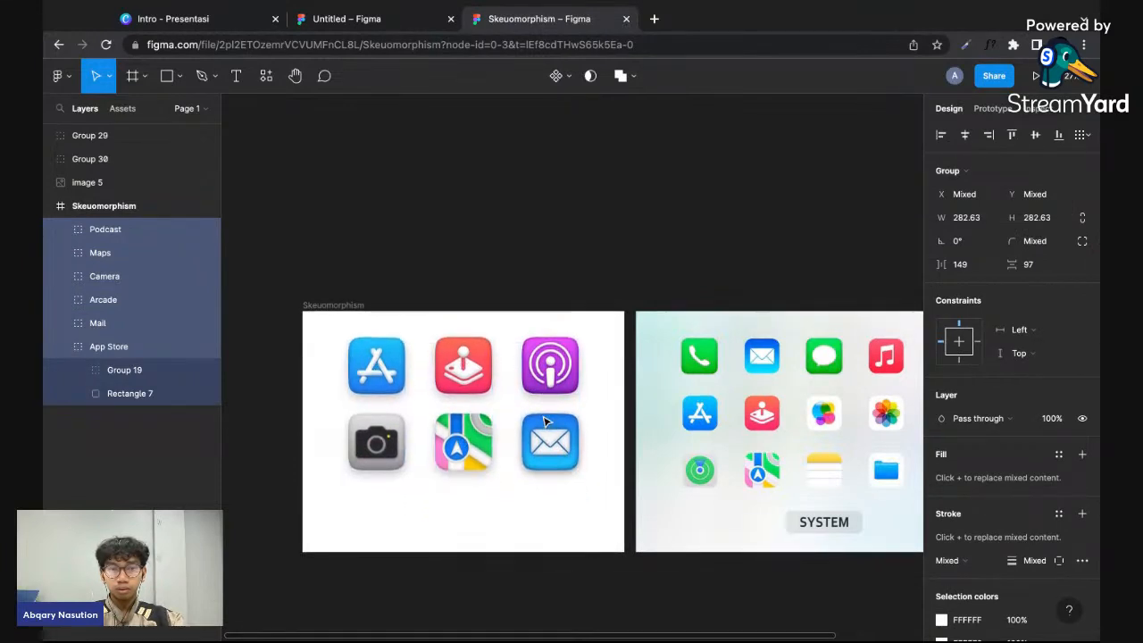
{"action": "key", "text": "shift+Down"}
{"action": "key", "text": "shift+Down"}
{"action": "key", "text": "shift+Down"}
{"action": "key", "text": "shift+Down"}
{"action": "key", "text": "shift+Down"}
{"action": "key", "text": "shift+Up"}
{"action": "key", "text": "shift+Up"}
{"action": "key", "text": "shift+Up"}
{"action": "key", "text": "shift+Up"}
{"action": "key", "text": "shift+Up"}
{"action": "key", "text": "shift+Up"}
{"action": "key", "text": "shift+Up"}
{"action": "key", "text": "shift+Up"}
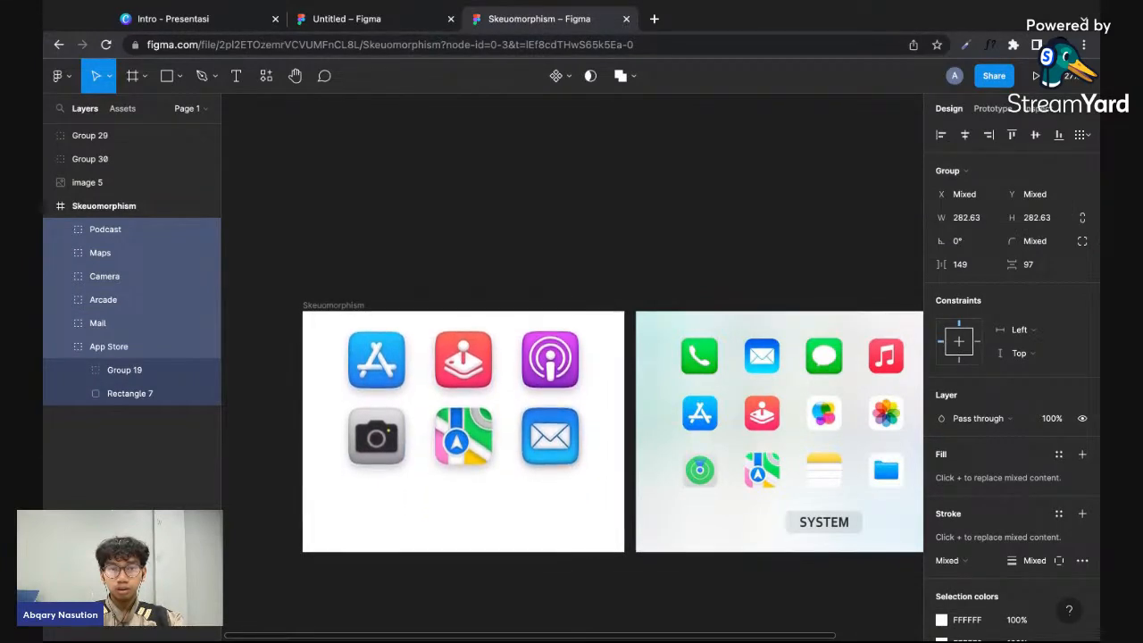
{"action": "key", "text": "Down"}
{"action": "key", "text": "Down"}
{"action": "key", "text": "Down"}
{"action": "key", "text": "Down"}
{"action": "left_click", "coordinate": [532, 515]}
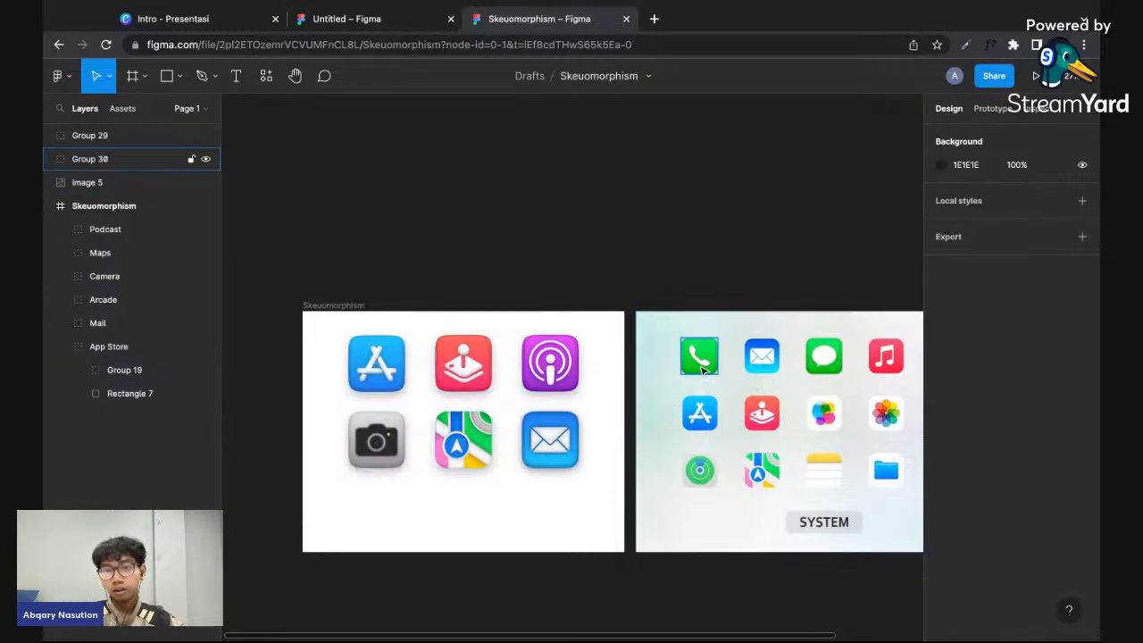
- Move the grouped phone and message icons from the reference image into the Skeuomorphism frame, below the six finished icons
{"action": "left_click", "coordinate": [716, 361]}
{"action": "left_click_drag", "start_coordinate": [709, 362], "coordinate": [401, 516]}
{"action": "left_click_drag", "start_coordinate": [823, 357], "coordinate": [500, 510]}
{"action": "scroll", "coordinate": [437, 519], "scroll_direction": "up", "scroll_amount": 2}
{"action": "left_click", "coordinate": [437, 518]}
{"action": "scroll", "coordinate": [438, 519], "scroll_direction": "up", "scroll_amount": 2}
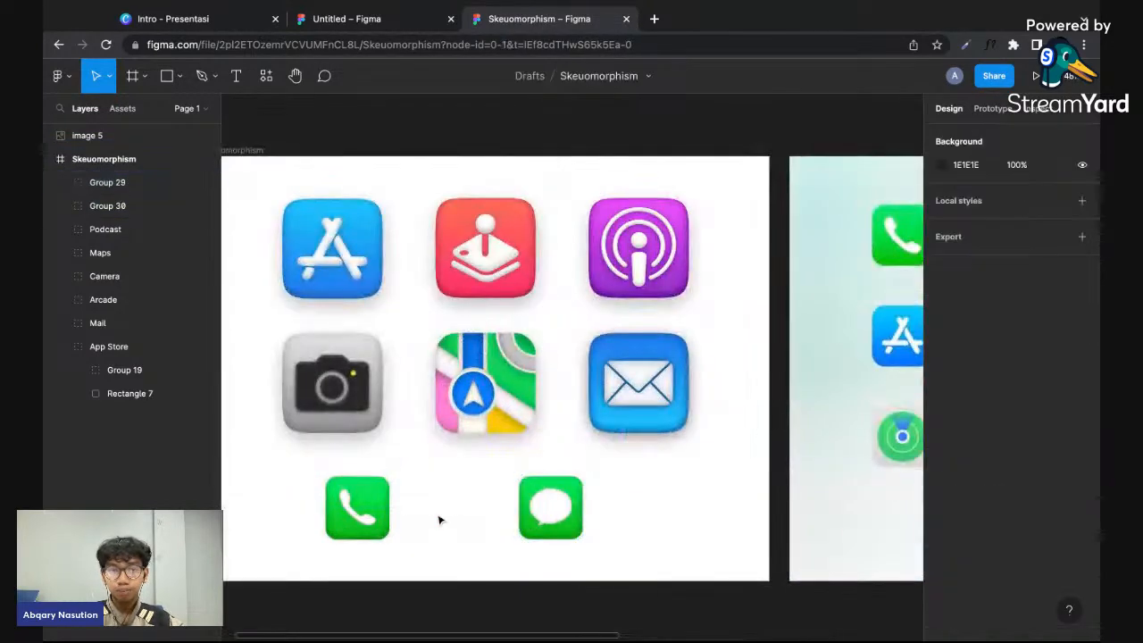
{"action": "scroll", "coordinate": [439, 521], "scroll_direction": "down", "scroll_amount": 4}
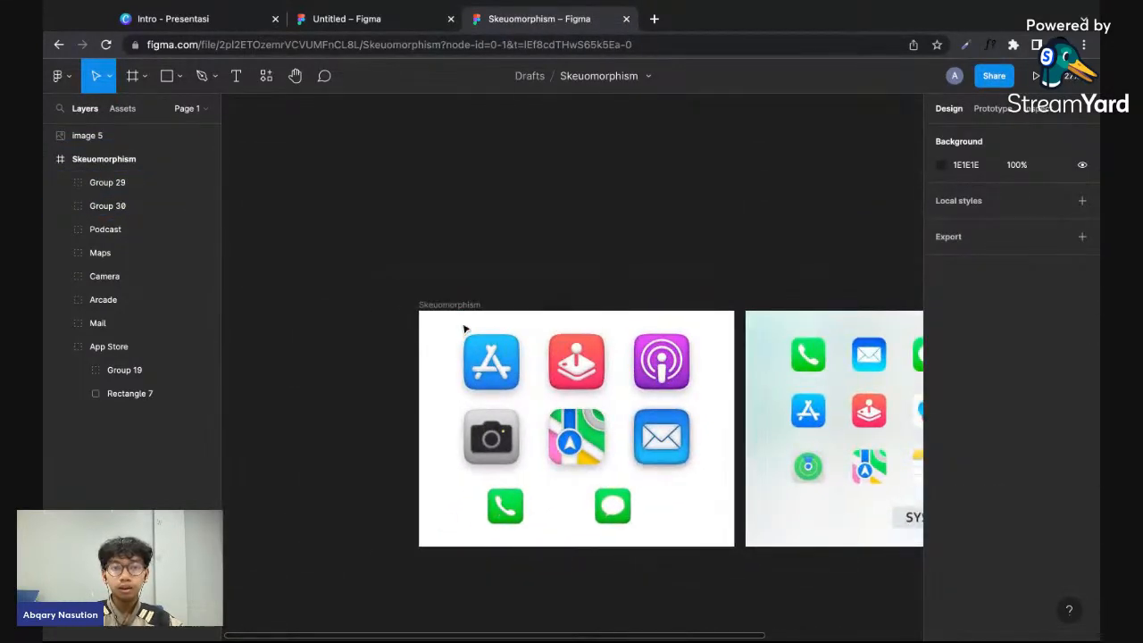
- Duplicate the Skeuomorphism frame and place the copy directly to the left of the original
{"action": "scroll", "coordinate": [459, 313], "scroll_direction": "left", "scroll_amount": 3}
{"action": "key", "text": "f"}
{"action": "key", "text": "v"}
{"action": "left_click", "coordinate": [595, 300]}
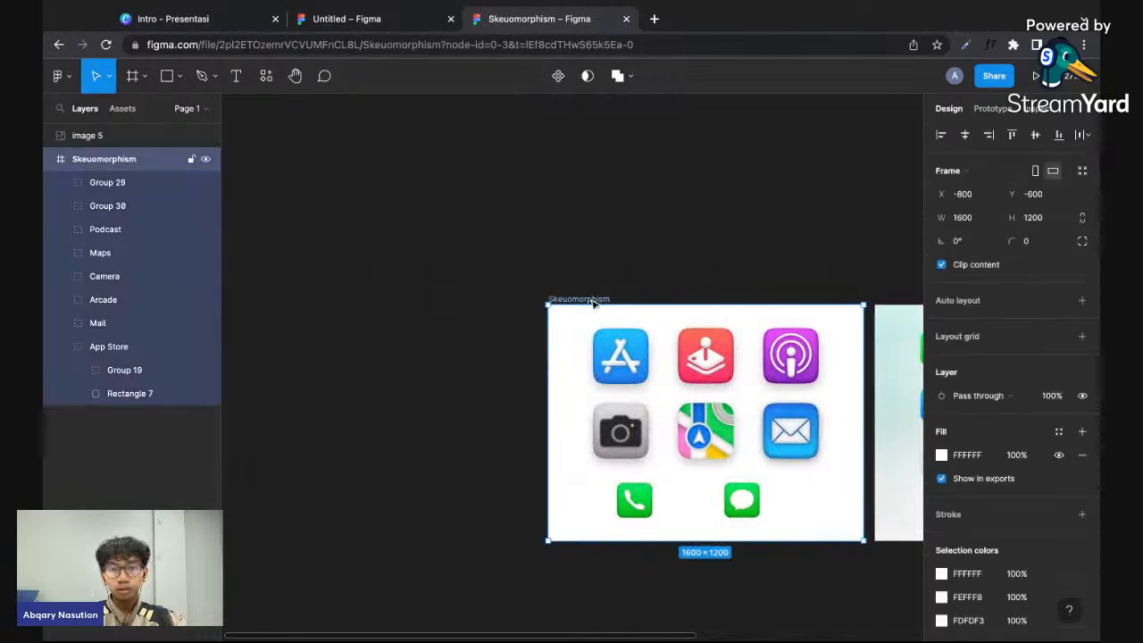
{"action": "left_click_drag", "start_coordinate": [600, 300], "coordinate": [537, 304], "text": "alt"}
{"action": "scroll", "coordinate": [524, 453], "scroll_direction": "left", "scroll_amount": 5}
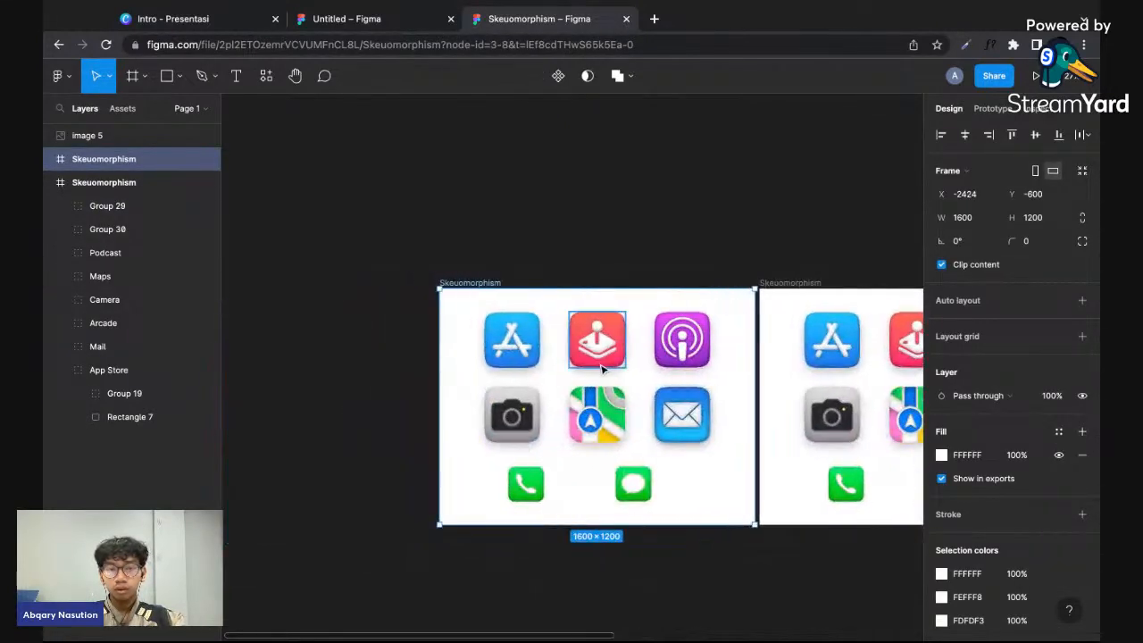
- Delete the six older finished icons from the duplicated frame, leaving only the phone and message icons
{"action": "left_click", "coordinate": [603, 362]}
{"action": "left_click_drag", "start_coordinate": [461, 342], "coordinate": [692, 431]}
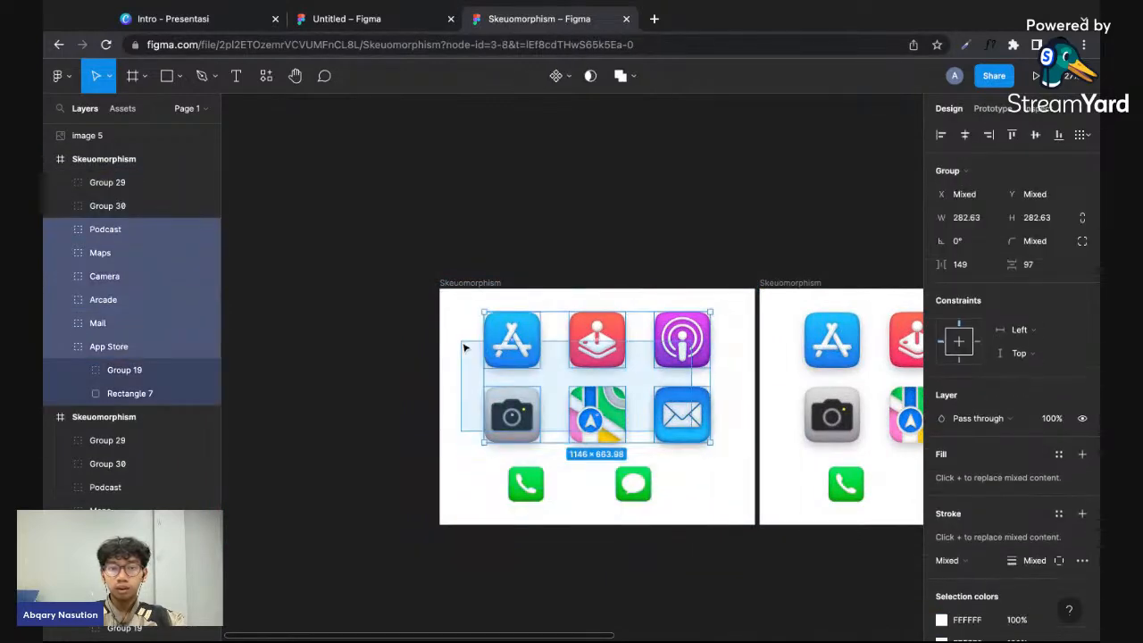
{"action": "key", "text": "Delete"}
- Delete the phone and message icons from the original Skeuomorphism frame
{"action": "scroll", "coordinate": [711, 464], "scroll_direction": "right", "scroll_amount": 3}
{"action": "left_click", "coordinate": [711, 464]}
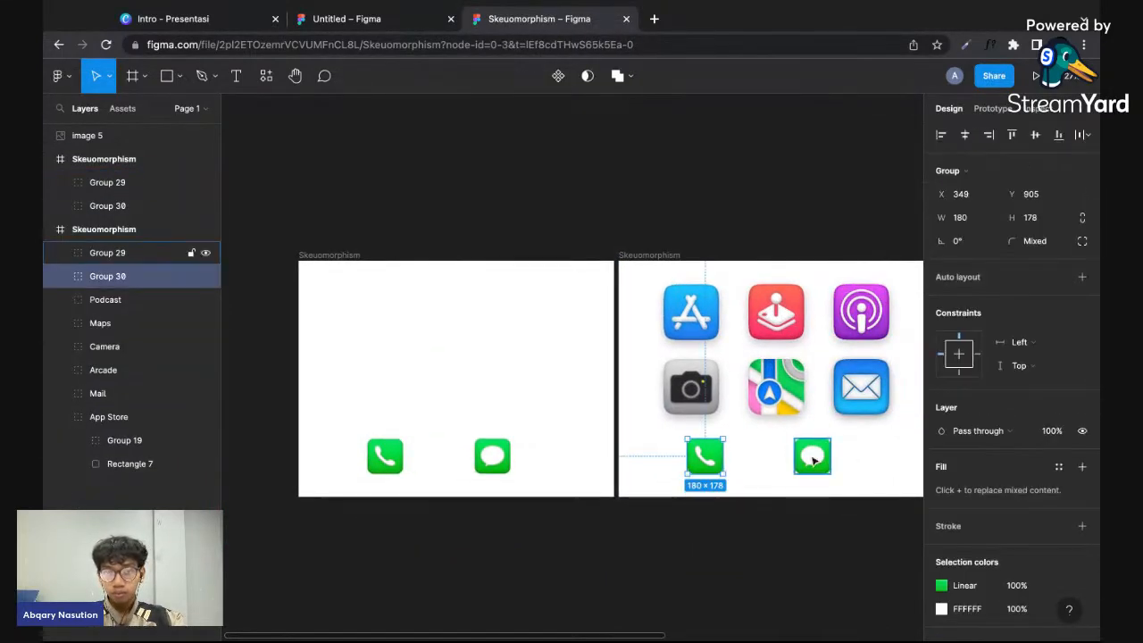
{"action": "left_click", "coordinate": [809, 457], "text": "shift"}
{"action": "key", "text": "Delete"}
- Move the phone icon closer to the message icon in the duplicated frame, leaving a gap of about 59, and select both
{"action": "left_click_drag", "start_coordinate": [388, 457], "coordinate": [444, 456]}
{"action": "left_click", "coordinate": [488, 459], "text": "shift"}
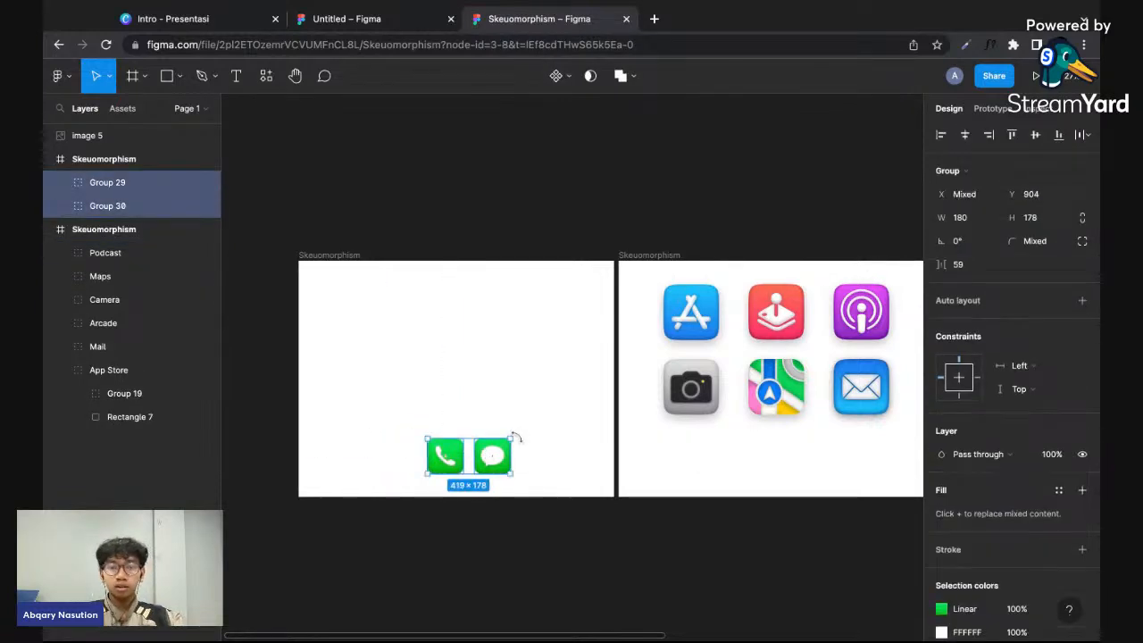
- Try to enlarge the phone and message icons together with ordinary resizing, undoing each attempt
{"action": "left_click_drag", "start_coordinate": [512, 437], "coordinate": [678, 366]}
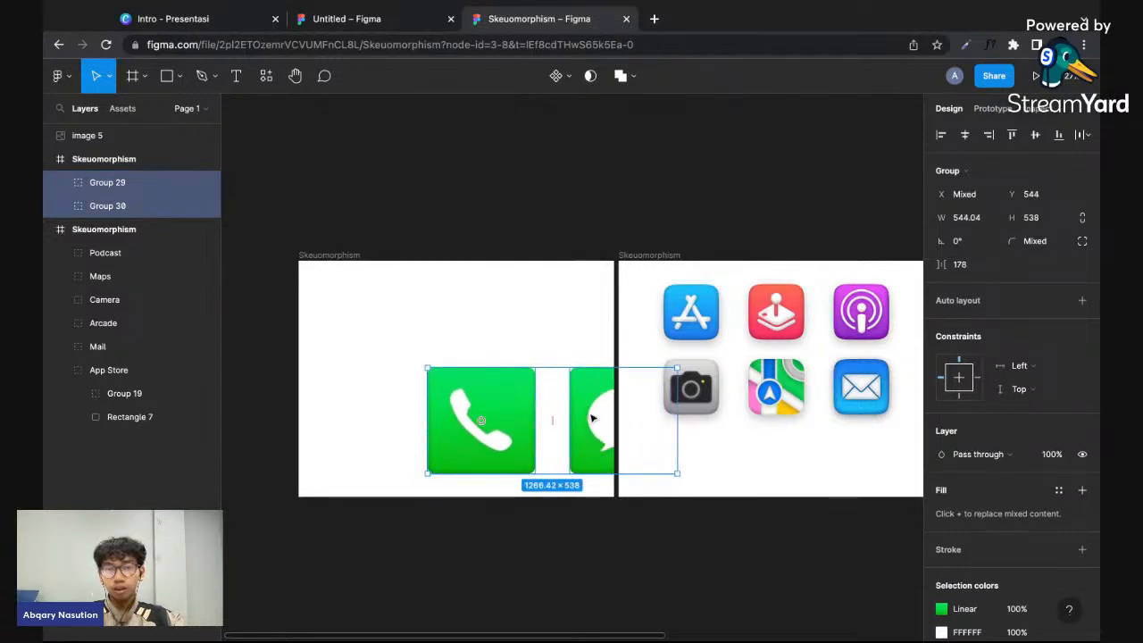
{"action": "key", "text": "ctrl+z"}
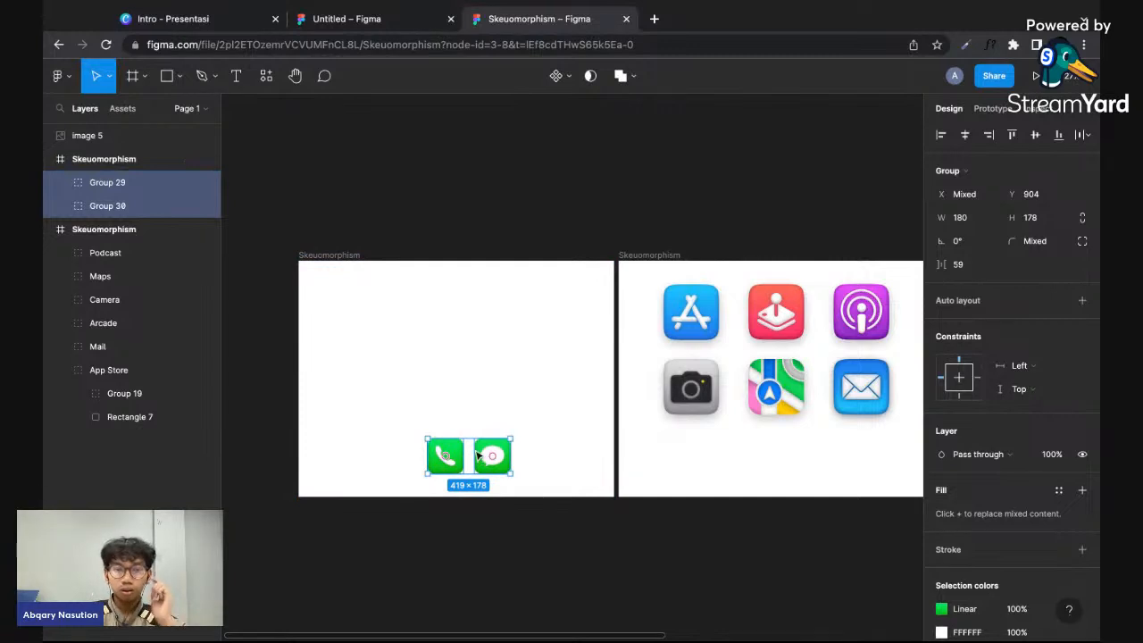
{"action": "scroll", "coordinate": [429, 479], "scroll_direction": "up", "scroll_amount": 5}
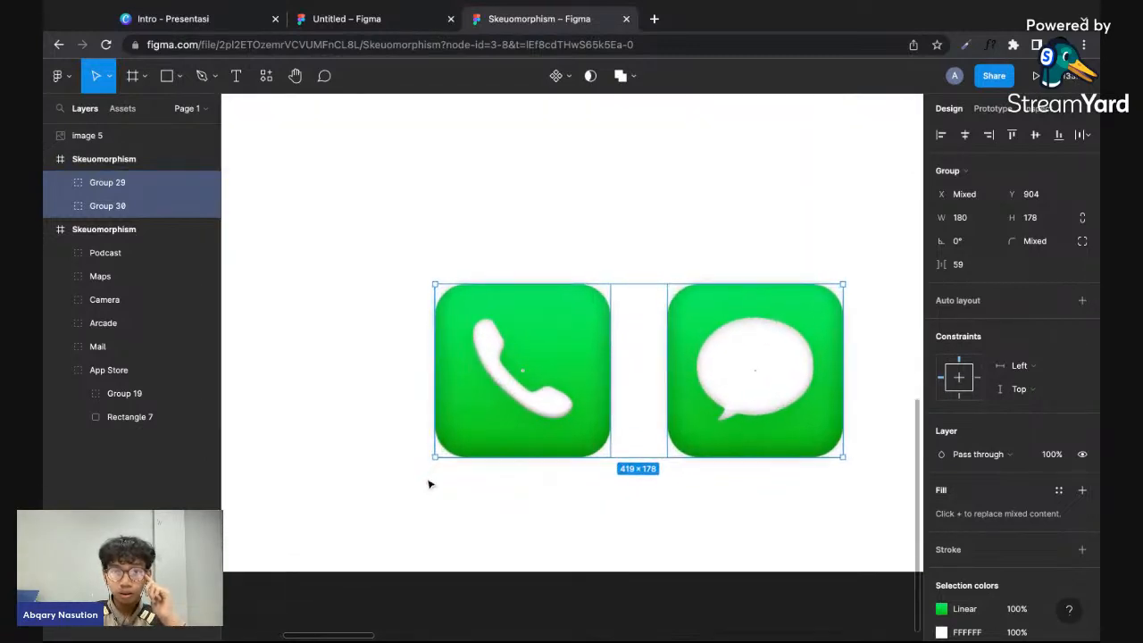
{"action": "scroll", "coordinate": [428, 482], "scroll_direction": "down", "scroll_amount": 4}
{"action": "scroll", "coordinate": [443, 475], "scroll_direction": "up", "scroll_amount": 3}
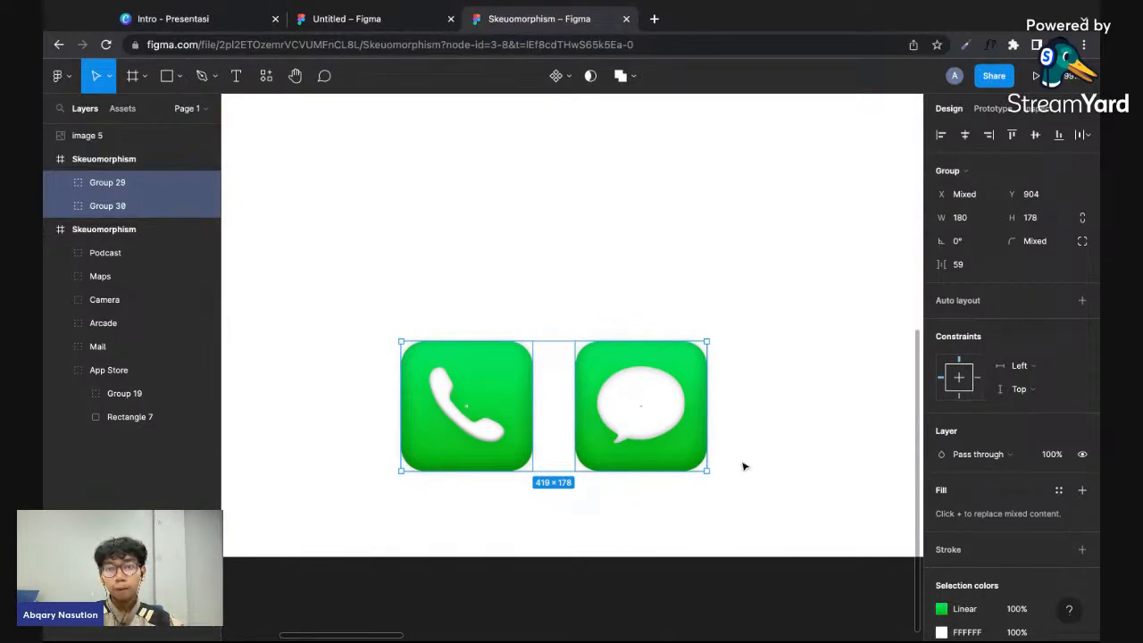
{"action": "scroll", "coordinate": [743, 460], "scroll_direction": "down", "scroll_amount": 3}
{"action": "left_click_drag", "start_coordinate": [725, 394], "coordinate": [902, 249]}
{"action": "scroll", "coordinate": [901, 249], "scroll_direction": "down", "scroll_amount": 4}
{"action": "scroll", "coordinate": [900, 249], "scroll_direction": "right", "scroll_amount": 1}
{"action": "scroll", "coordinate": [901, 249], "scroll_direction": "right", "scroll_amount": 2}
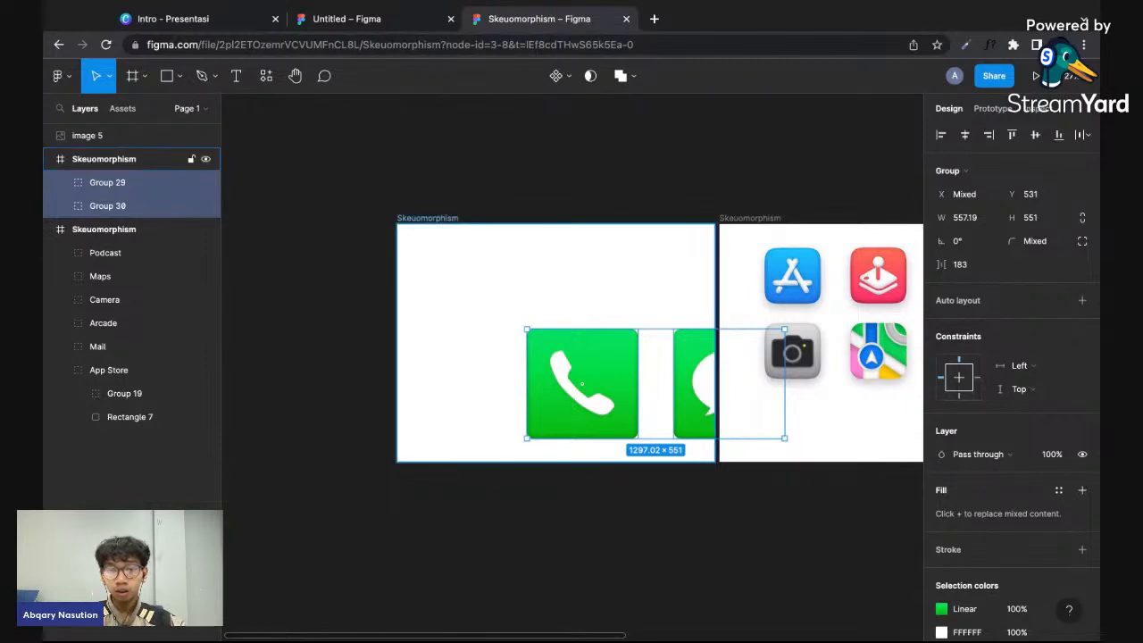
{"action": "key", "text": "ctrl+z"}
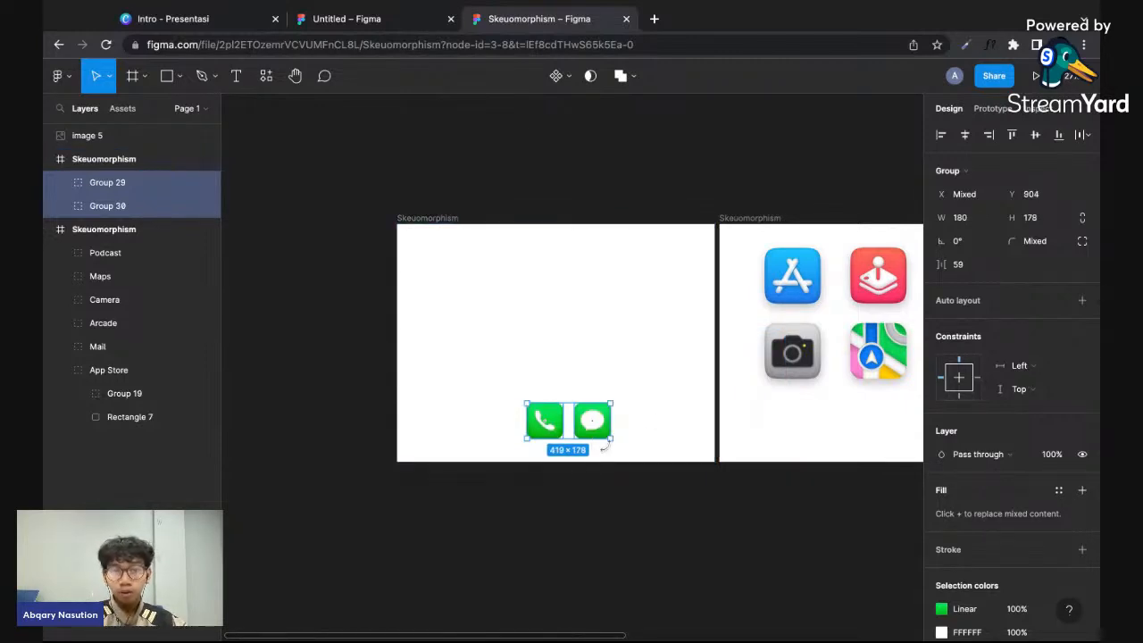
- Enlarge both icons proportionally with the Scale tool to about 989 × 420 and centre them horizontally in the frame's upper half
{"action": "scroll", "coordinate": [603, 446], "scroll_direction": "up", "scroll_amount": 3}
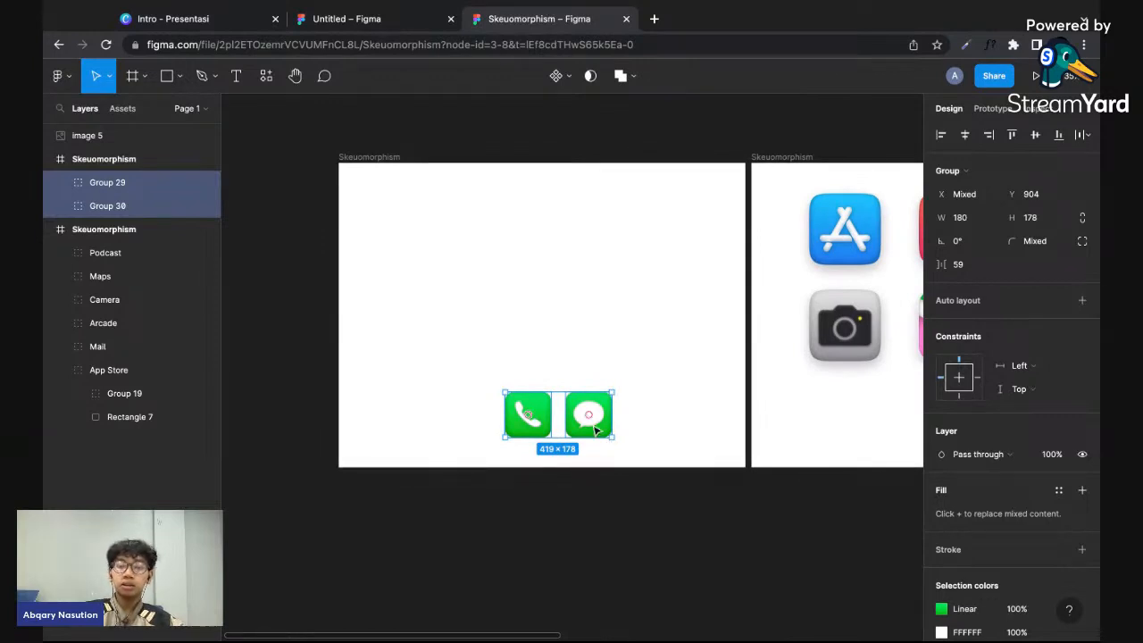
{"action": "key", "text": "k"}
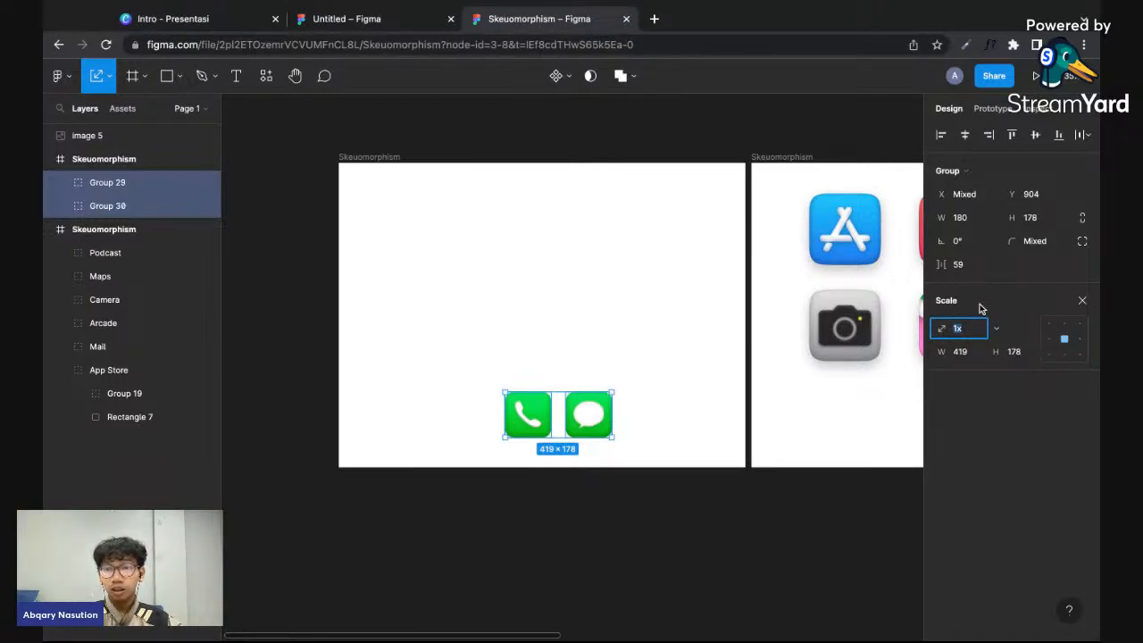
{"action": "left_click_drag", "start_coordinate": [612, 388], "coordinate": [785, 284]}
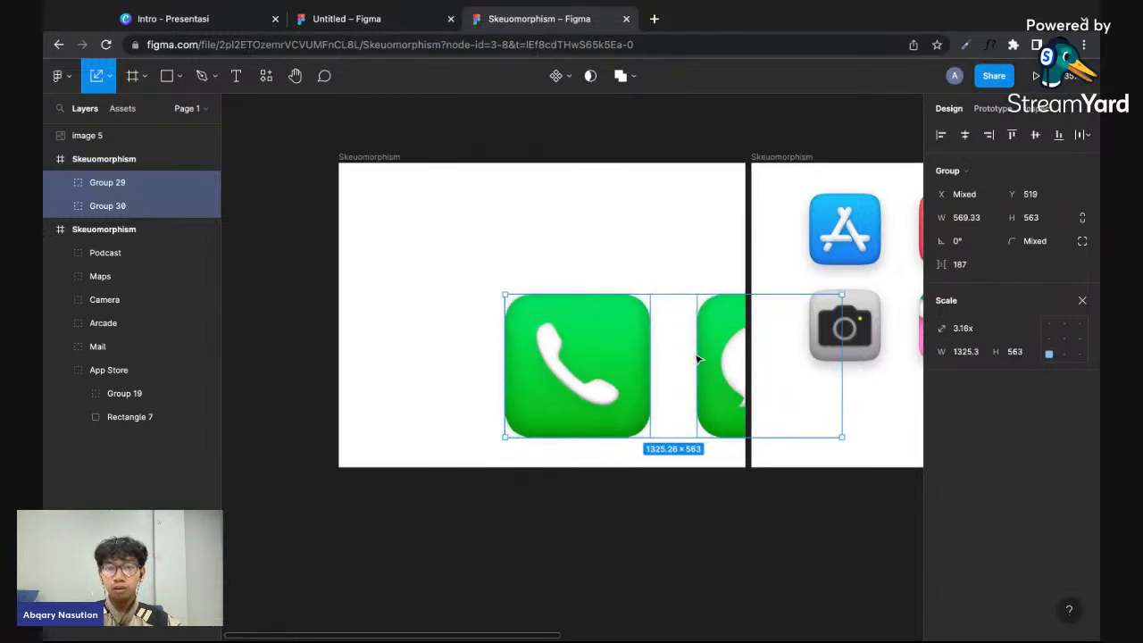
{"action": "scroll", "coordinate": [698, 359], "scroll_direction": "down", "scroll_amount": 3}
{"action": "left_click_drag", "start_coordinate": [803, 414], "coordinate": [634, 311]}
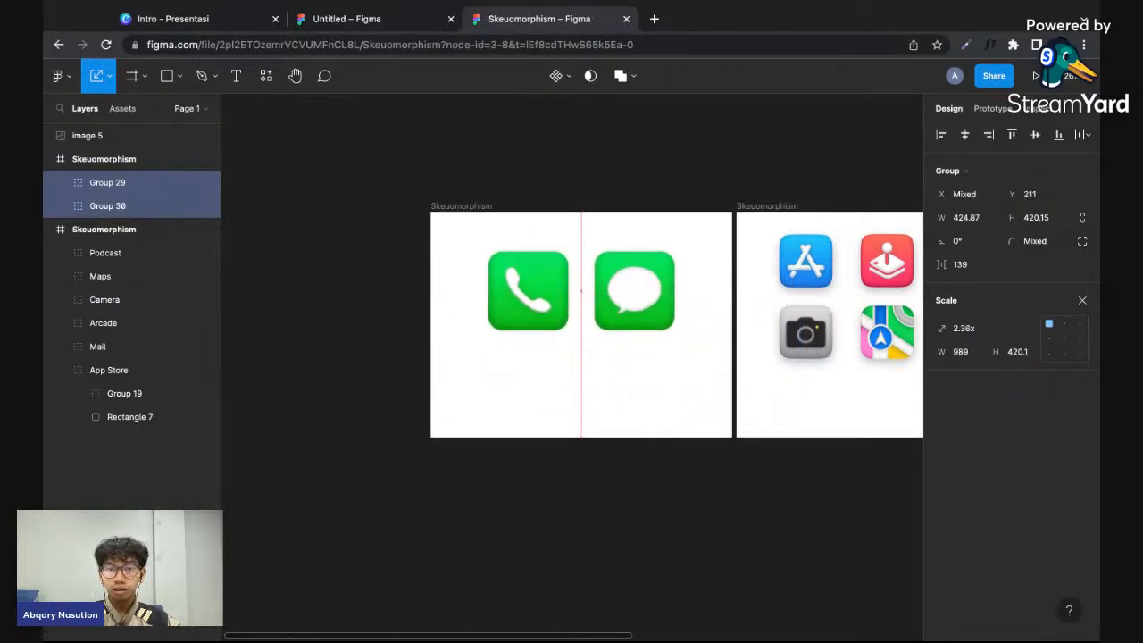
- Duplicate the enlarged phone and message icons below the originals with a gap of about 61, and reposition all four in the frame
{"action": "left_click", "coordinate": [650, 364]}
{"action": "left_click", "coordinate": [561, 319]}
{"action": "scroll", "coordinate": [562, 319], "scroll_direction": "up", "scroll_amount": 3}
{"action": "left_click", "coordinate": [697, 290], "text": "shift"}
{"action": "key", "text": "ctrl+d"}
{"action": "left_click_drag", "start_coordinate": [713, 268], "coordinate": [705, 419]}
{"action": "left_click", "coordinate": [568, 322], "text": "shift"}
{"action": "left_click", "coordinate": [680, 333], "text": "shift"}
{"action": "left_click_drag", "start_coordinate": [680, 333], "coordinate": [684, 316]}
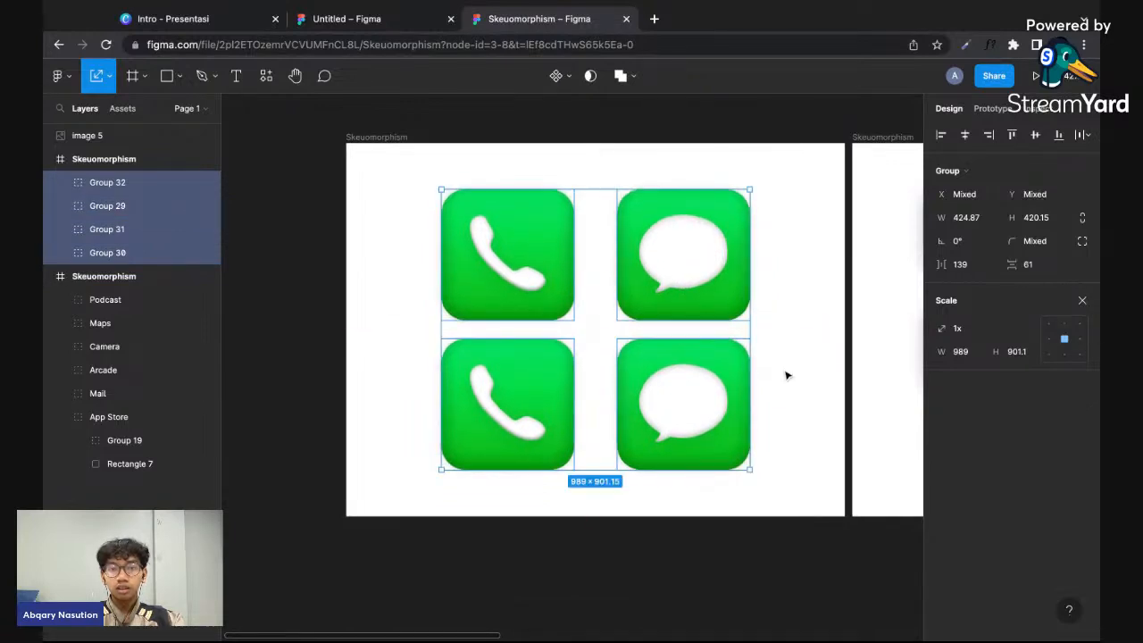
- Remove all inner shadow and drop shadow effects from the lower phone icon's white handset
{"action": "left_click", "coordinate": [786, 374]}
{"action": "left_click", "coordinate": [544, 402]}
{"action": "left_click", "coordinate": [1082, 280]}
{"action": "scroll", "coordinate": [1030, 490], "scroll_direction": "down", "scroll_amount": 2}
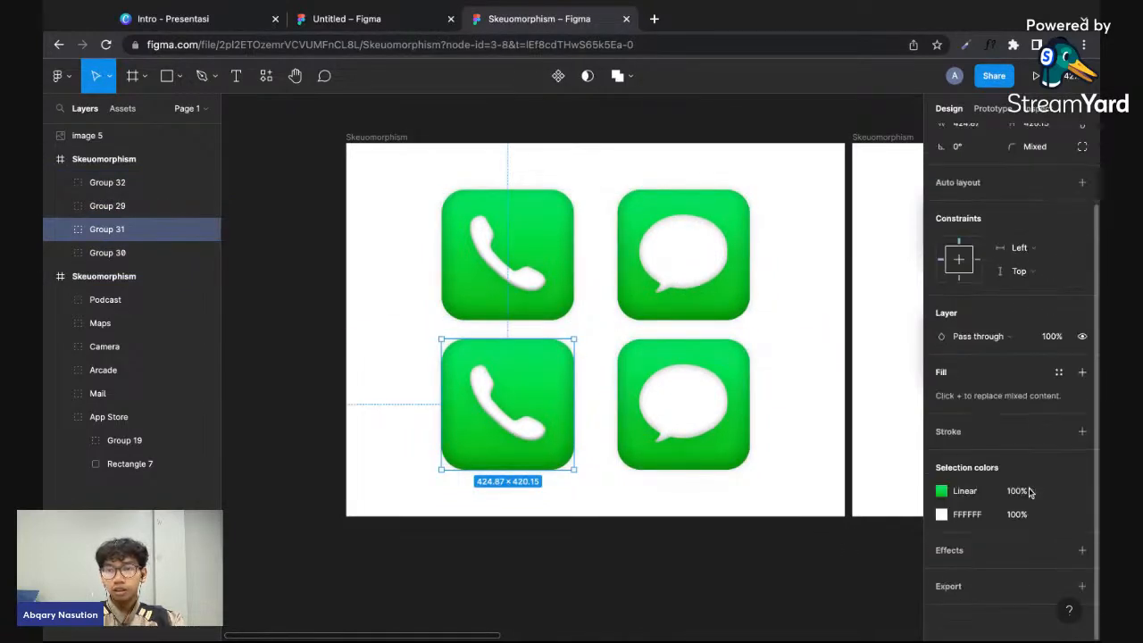
{"action": "double_click", "coordinate": [503, 422]}
{"action": "left_click", "coordinate": [1081, 505]}
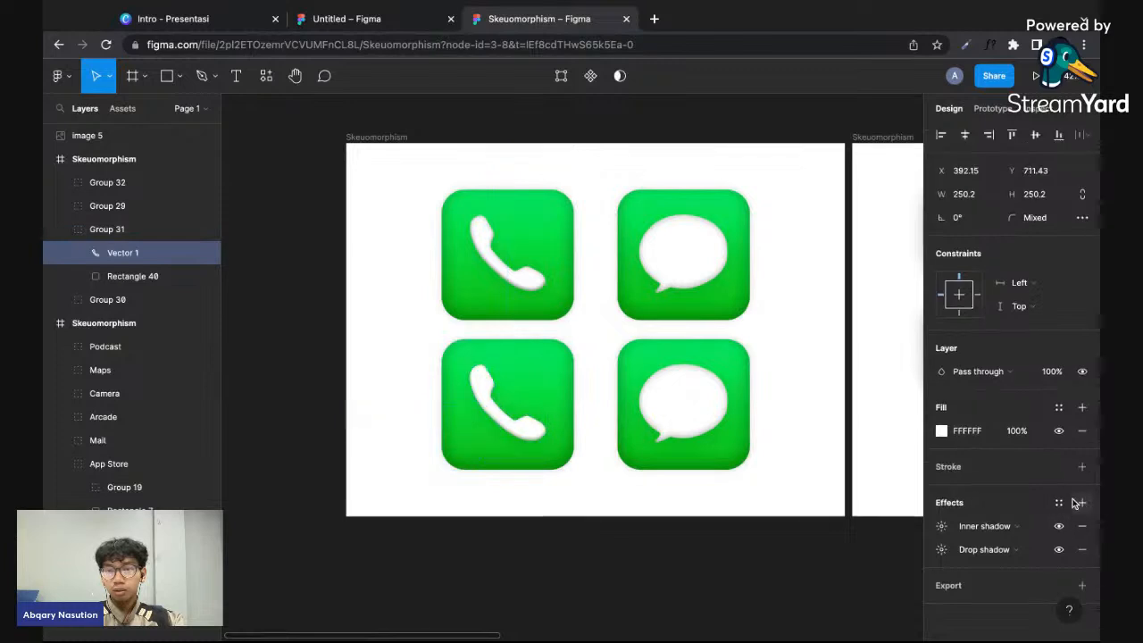
{"action": "left_click", "coordinate": [1081, 505]}
{"action": "key", "text": "super+z"}
{"action": "key", "text": "super+z"}
{"action": "left_click", "coordinate": [1081, 529]}
{"action": "left_click", "coordinate": [1081, 529]}
{"action": "left_click", "coordinate": [1081, 529]}
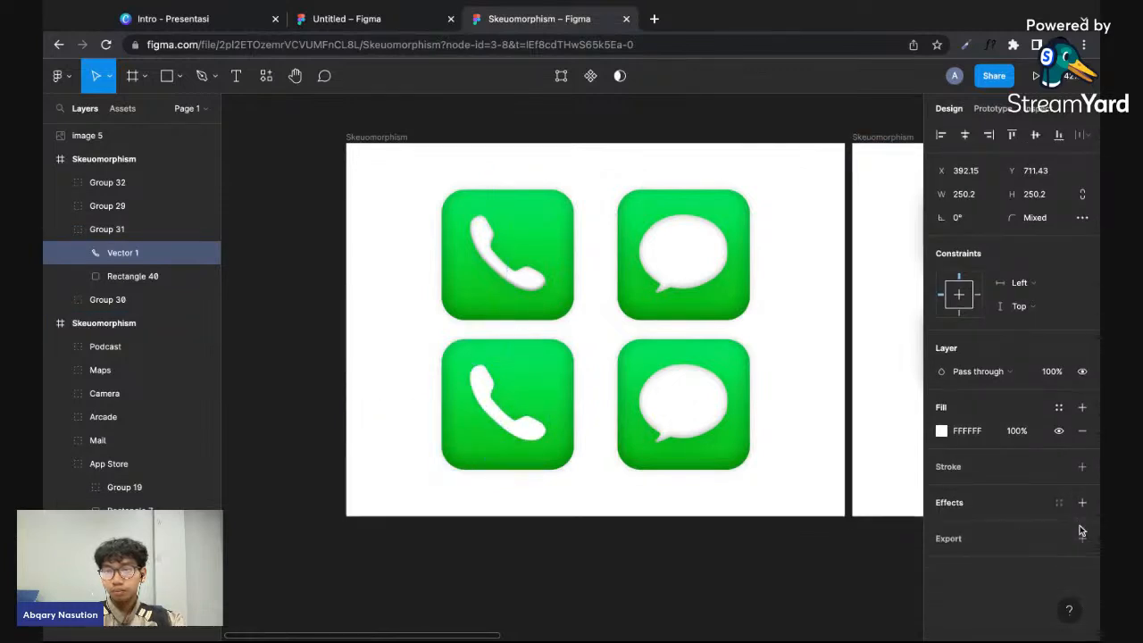
- Remove the inner shadow and drop shadow from the lower phone icon's green background
{"action": "left_click", "coordinate": [566, 366]}
{"action": "left_click", "coordinate": [1080, 526]}
{"action": "left_click", "coordinate": [1081, 549]}
- Remove the inner shadow and drop shadow from the lower message icon's green background
{"action": "left_click", "coordinate": [738, 458]}
{"action": "scroll", "coordinate": [977, 506], "scroll_direction": "down", "scroll_amount": 2}
{"action": "double_click", "coordinate": [735, 459]}
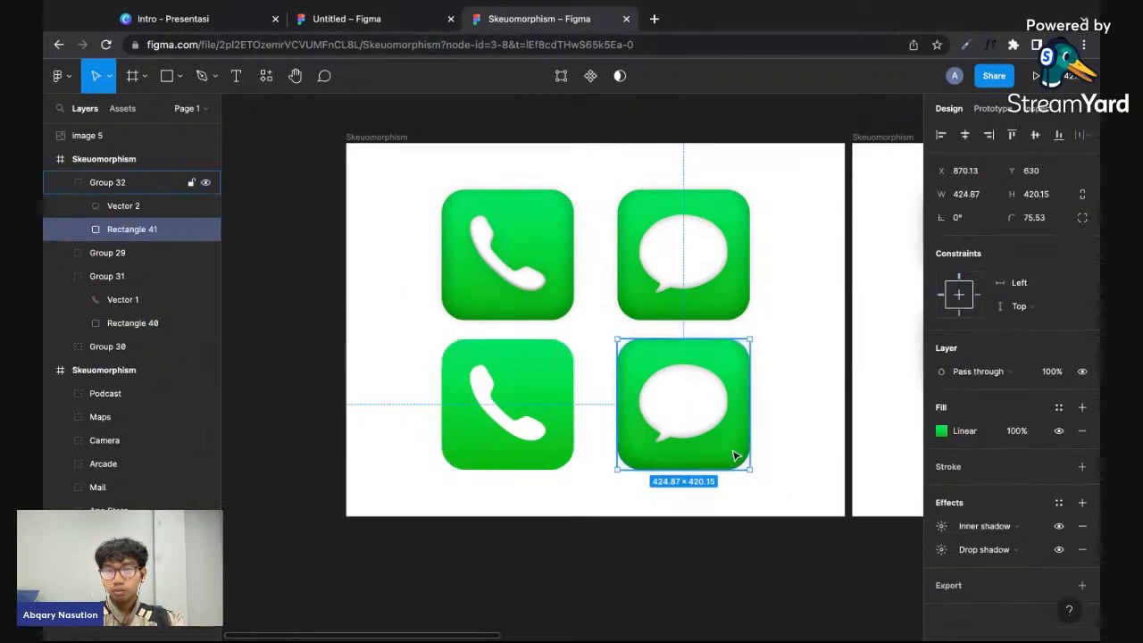
{"action": "left_click", "coordinate": [1081, 526]}
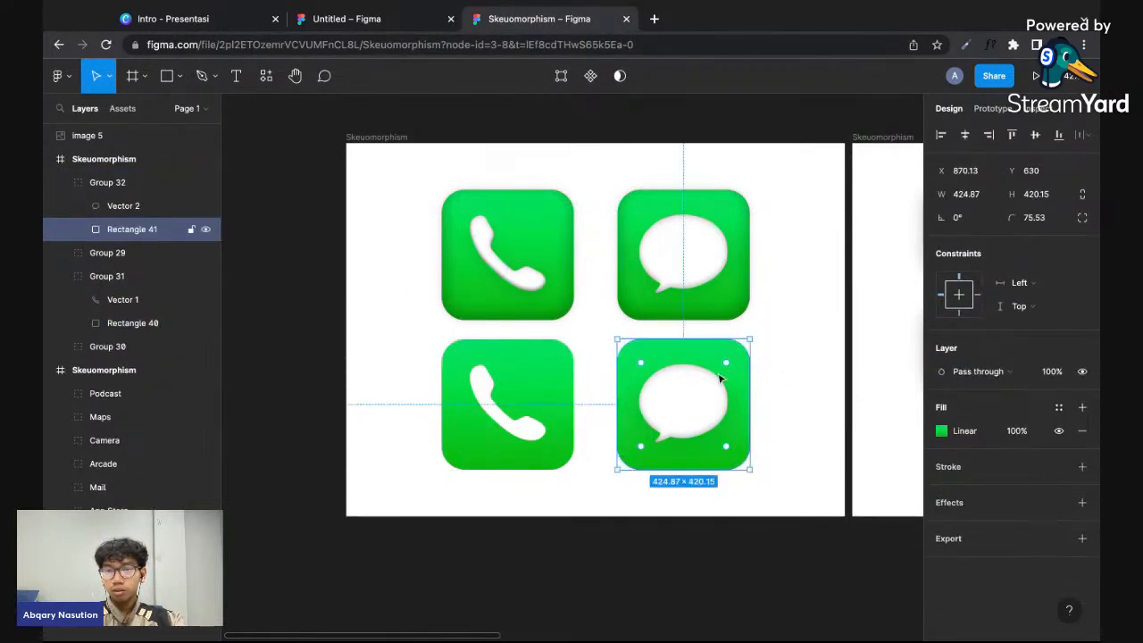
- Remove both shadow effects from the lower message icon's white speech bubble
{"action": "left_click", "coordinate": [722, 366]}
{"action": "left_click", "coordinate": [1081, 527]}
{"action": "left_click", "coordinate": [1081, 526]}
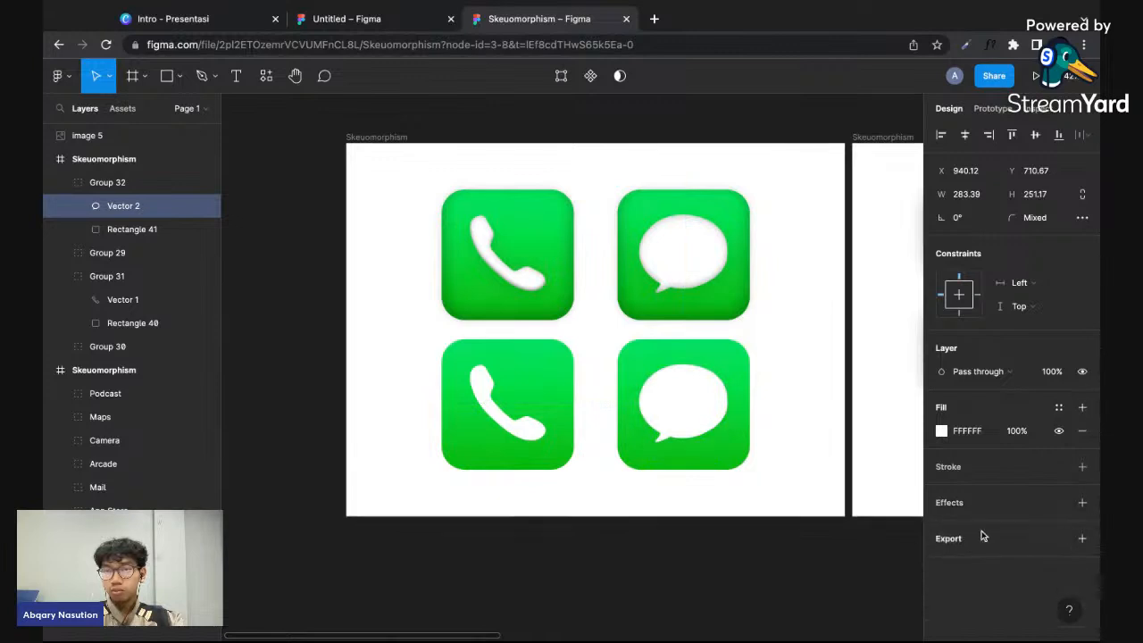
{"action": "left_click", "coordinate": [709, 510]}
- Add the text "Inner Shadow And Drop Shadow" beside the upper phone icon in the comparison frame
{"action": "scroll", "coordinate": [709, 510], "scroll_direction": "down", "scroll_amount": 3}
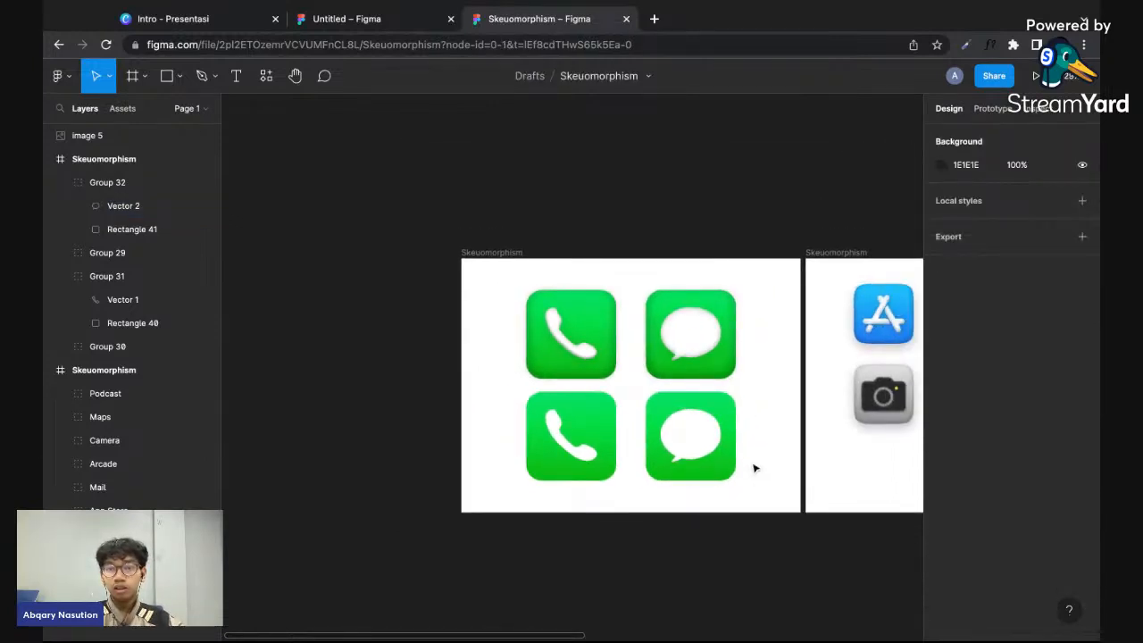
{"action": "scroll", "coordinate": [735, 457], "scroll_direction": "up", "scroll_amount": 5}
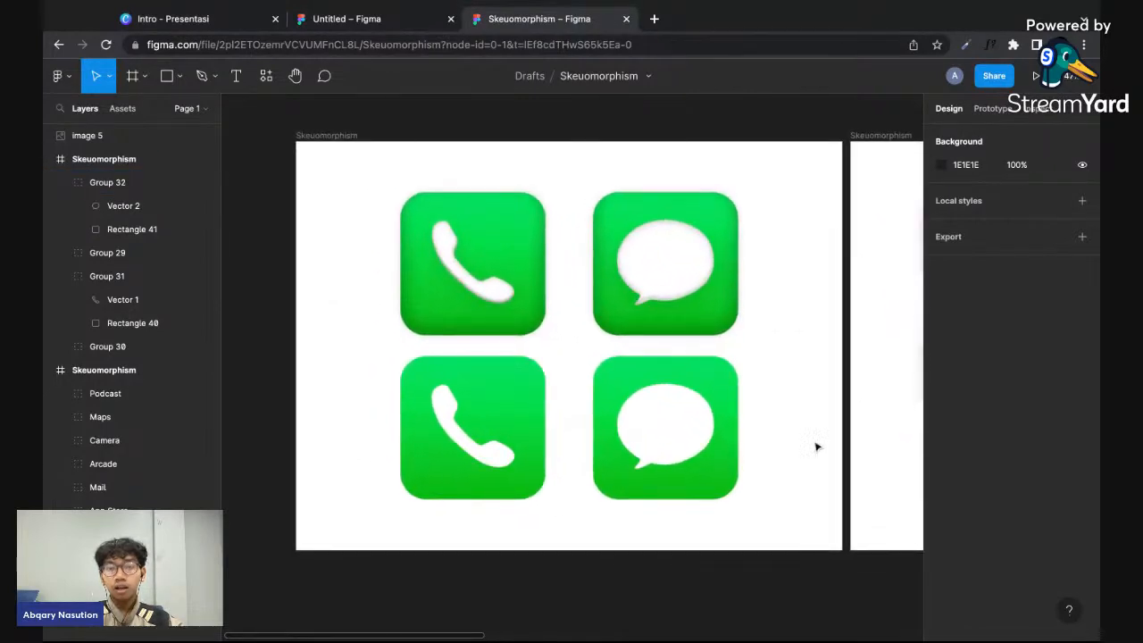
{"action": "scroll", "coordinate": [405, 267], "scroll_direction": "left", "scroll_amount": 3}
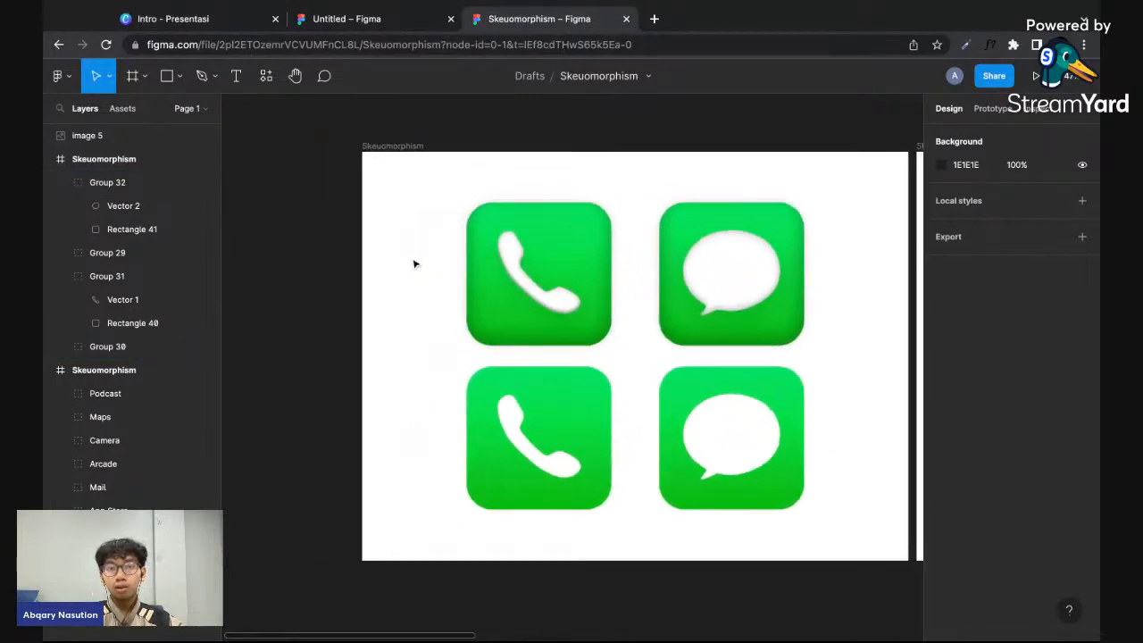
{"action": "key", "text": "t"}
{"action": "left_click", "coordinate": [396, 258]}
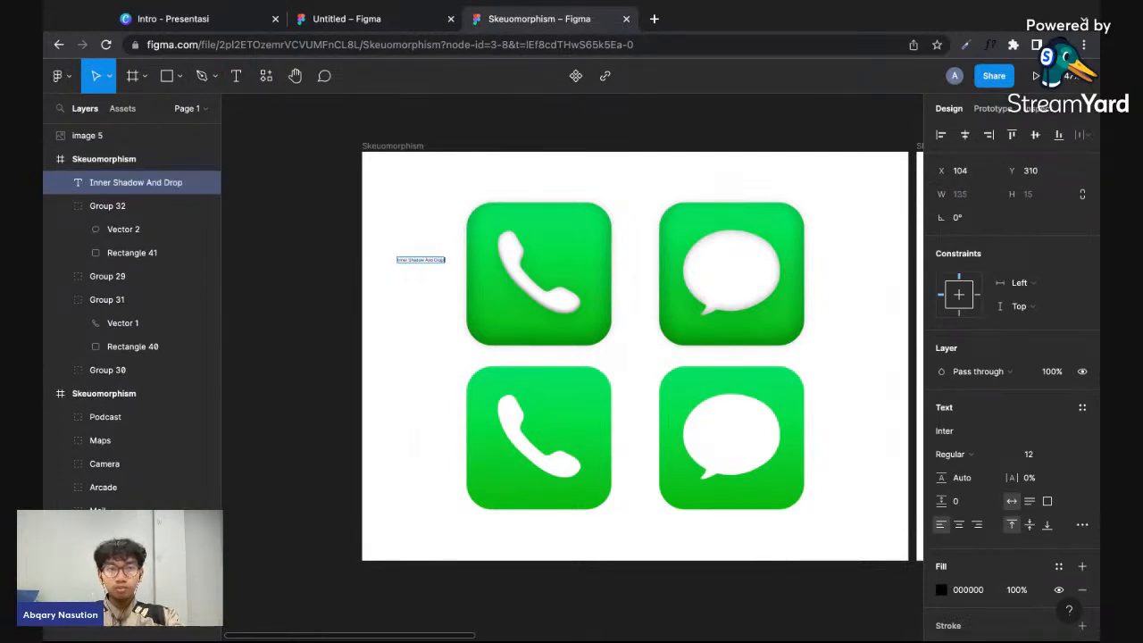
{"action": "key", "text": "Escape"}
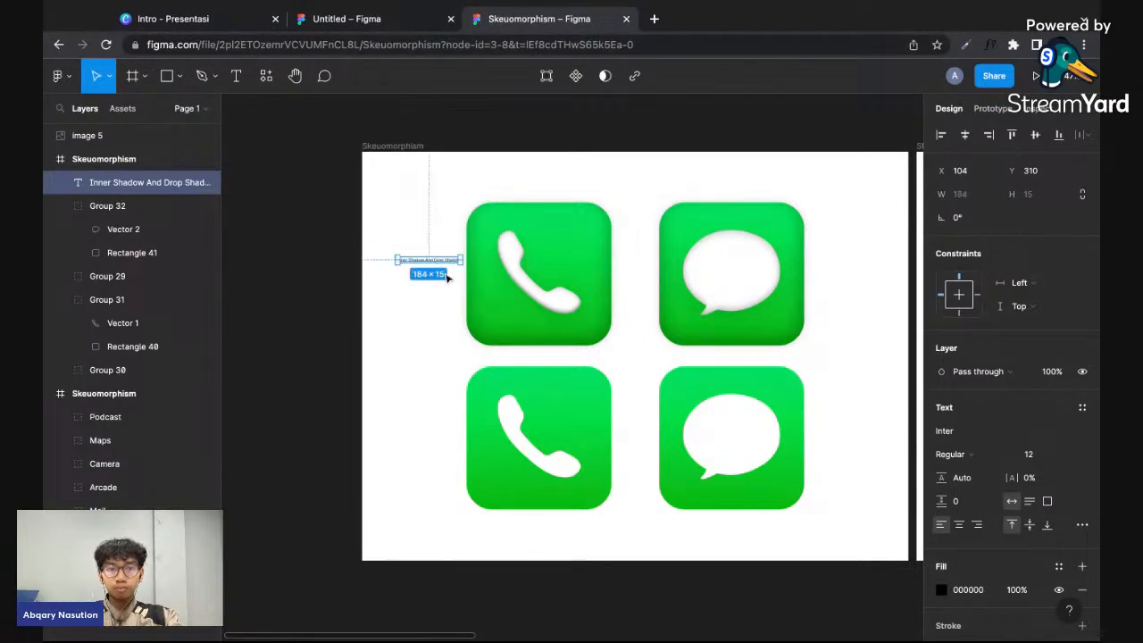
- Set the heading's font size to 50 and its weight to Bold
{"action": "left_click", "coordinate": [1040, 453]}
{"action": "type", "text": "100"}
{"action": "key", "text": "Return"}
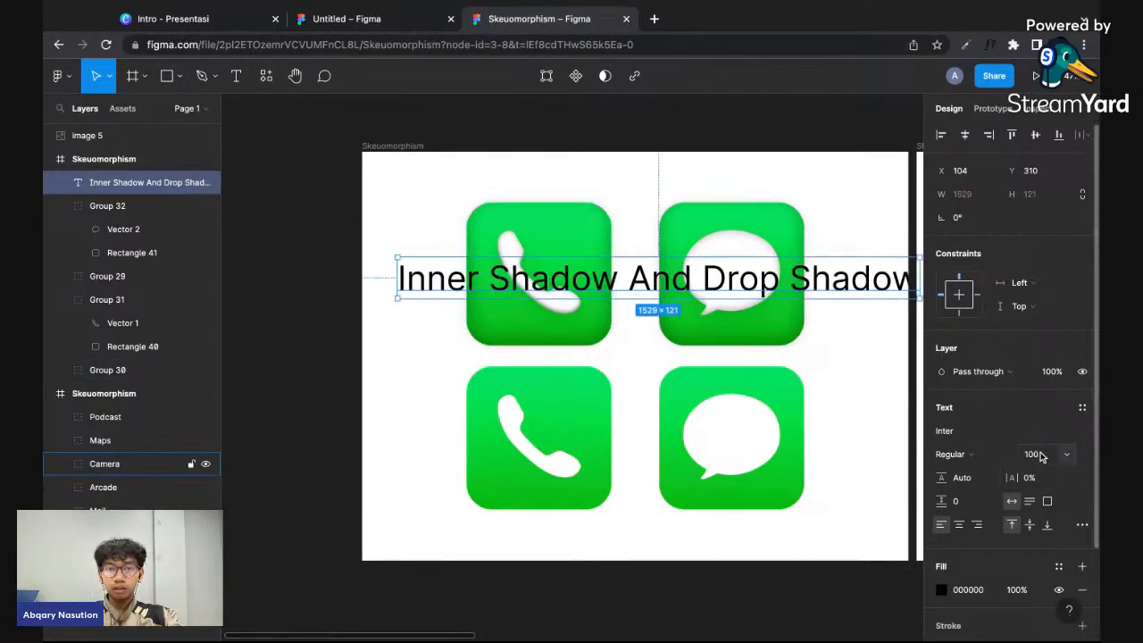
{"action": "left_click", "coordinate": [1035, 459]}
{"action": "type", "text": "50"}
{"action": "key", "text": "Return"}
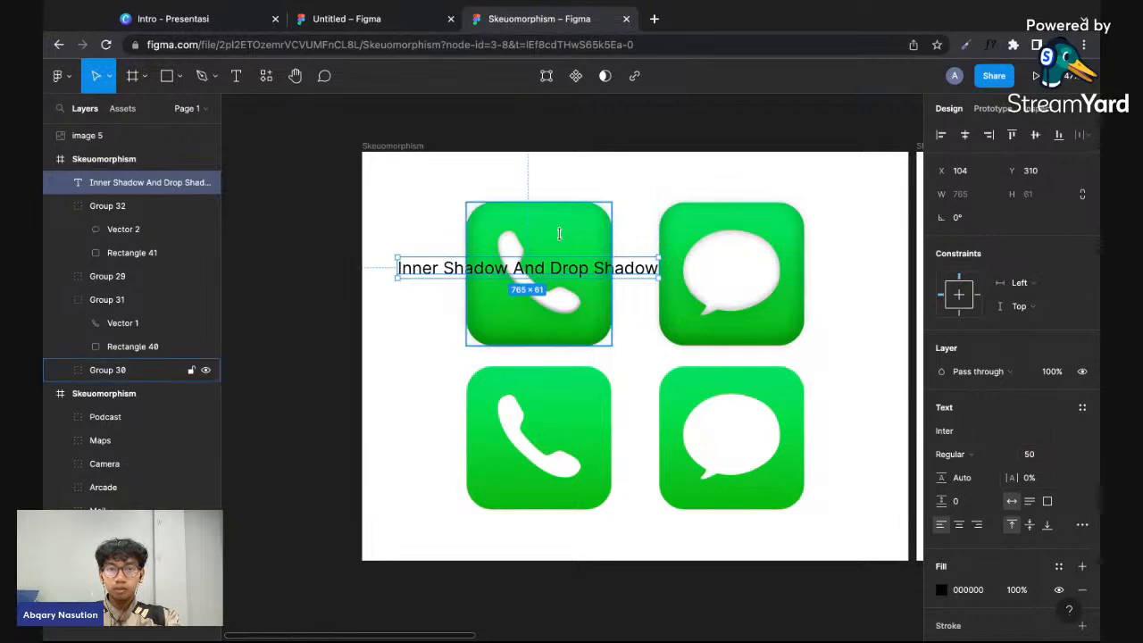
{"action": "left_click", "coordinate": [949, 453]}
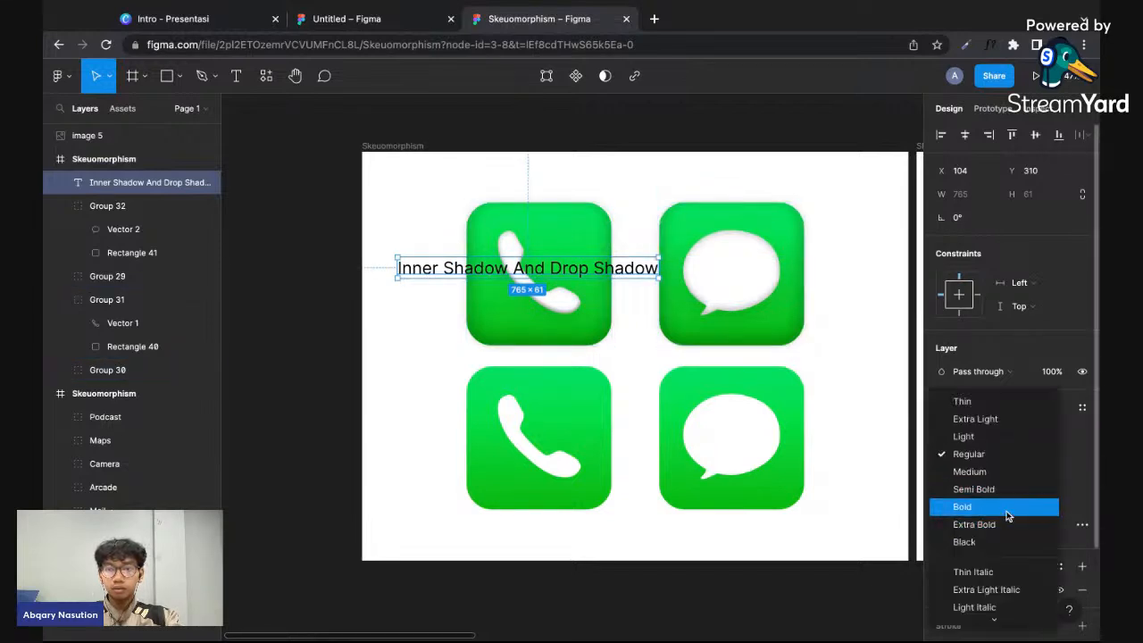
{"action": "left_click", "coordinate": [1005, 506]}
- Place the heading centered above the upper icons, and move it together with all four icons down by about 51
{"action": "left_click_drag", "start_coordinate": [598, 275], "coordinate": [702, 185]}
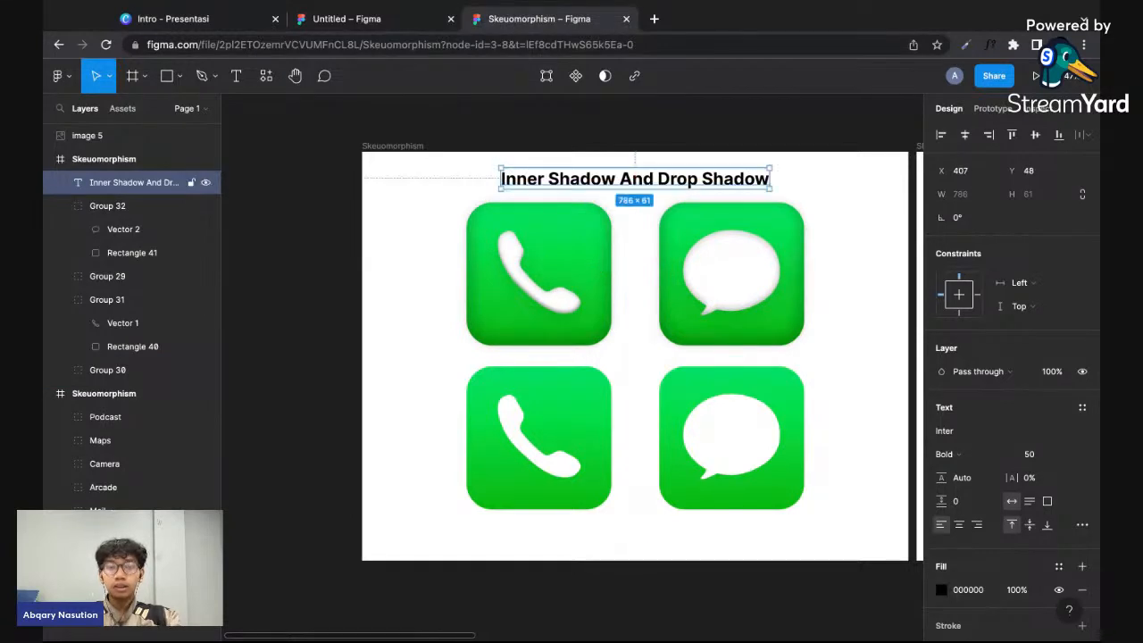
{"action": "scroll", "coordinate": [702, 186], "scroll_direction": "down", "scroll_amount": 1}
{"action": "left_click", "coordinate": [524, 396], "text": "shift"}
{"action": "left_click", "coordinate": [694, 397], "text": "shift"}
{"action": "left_click", "coordinate": [717, 259], "text": "shift"}
{"action": "left_click", "coordinate": [515, 274], "text": "shift"}
{"action": "mouse_move", "coordinate": [728, 235]}
{"action": "left_mouse_down"}
{"action": "mouse_move", "coordinate": [727, 280]}
{"action": "mouse_move", "coordinate": [728, 253]}
{"action": "left_mouse_up"}
{"action": "left_click", "coordinate": [873, 205]}
- Raise the heading to Y 78 to widen the gap above the upper icons
{"action": "left_click", "coordinate": [747, 153]}
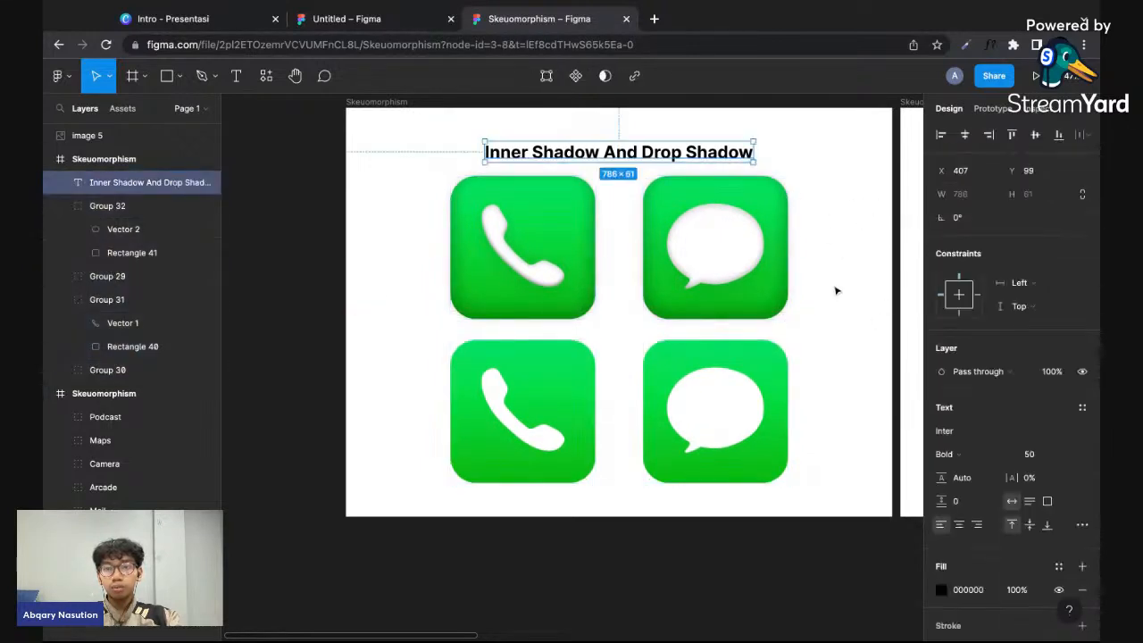
{"action": "left_click_drag", "start_coordinate": [729, 159], "coordinate": [729, 151]}
{"action": "left_click", "coordinate": [788, 182]}
{"action": "left_click", "coordinate": [786, 186]}
{"action": "left_click", "coordinate": [829, 225]}
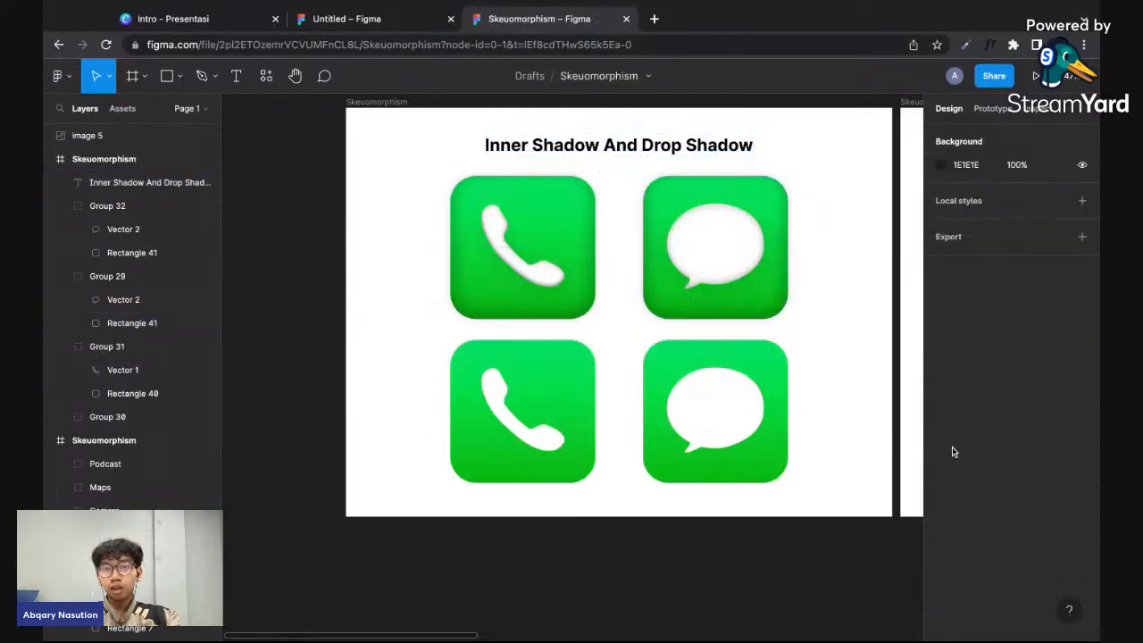
- Change the heading's font weight to Extra Bold
{"action": "left_click", "coordinate": [705, 152]}
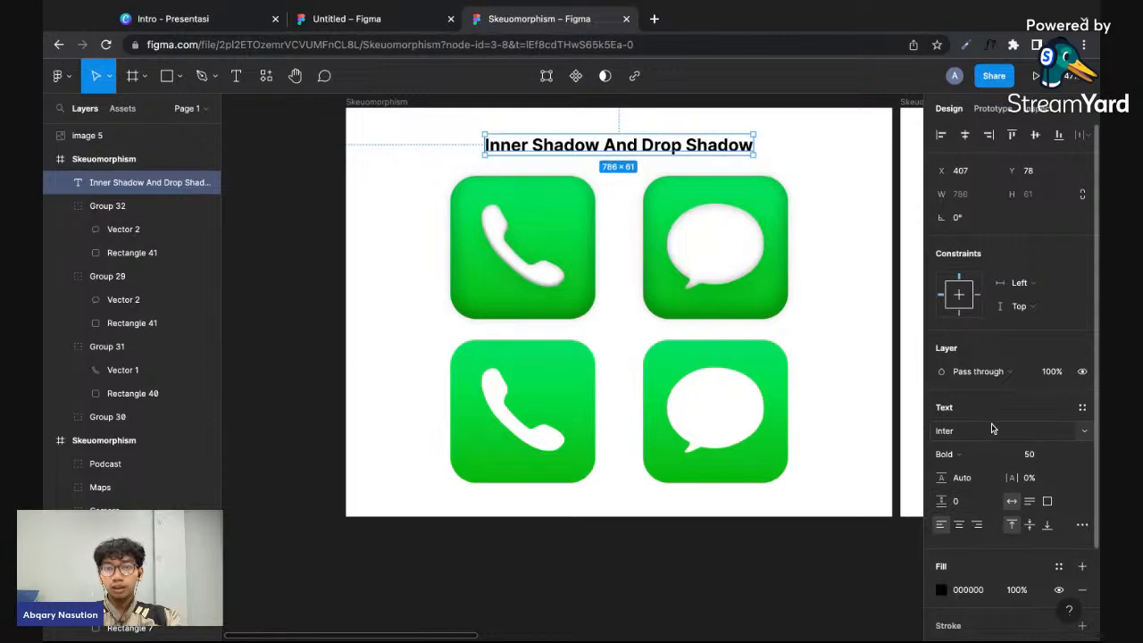
{"action": "scroll", "coordinate": [991, 423], "scroll_direction": "down", "scroll_amount": 2}
{"action": "scroll", "coordinate": [991, 423], "scroll_direction": "up", "scroll_amount": 2}
{"action": "left_click", "coordinate": [951, 455]}
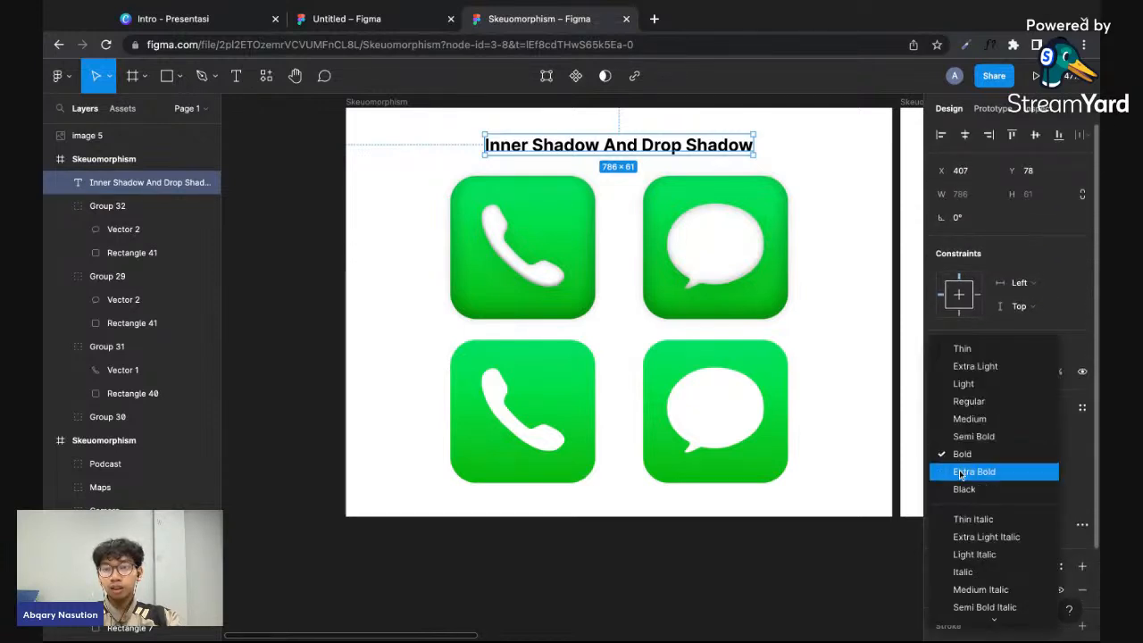
{"action": "left_click", "coordinate": [964, 485]}
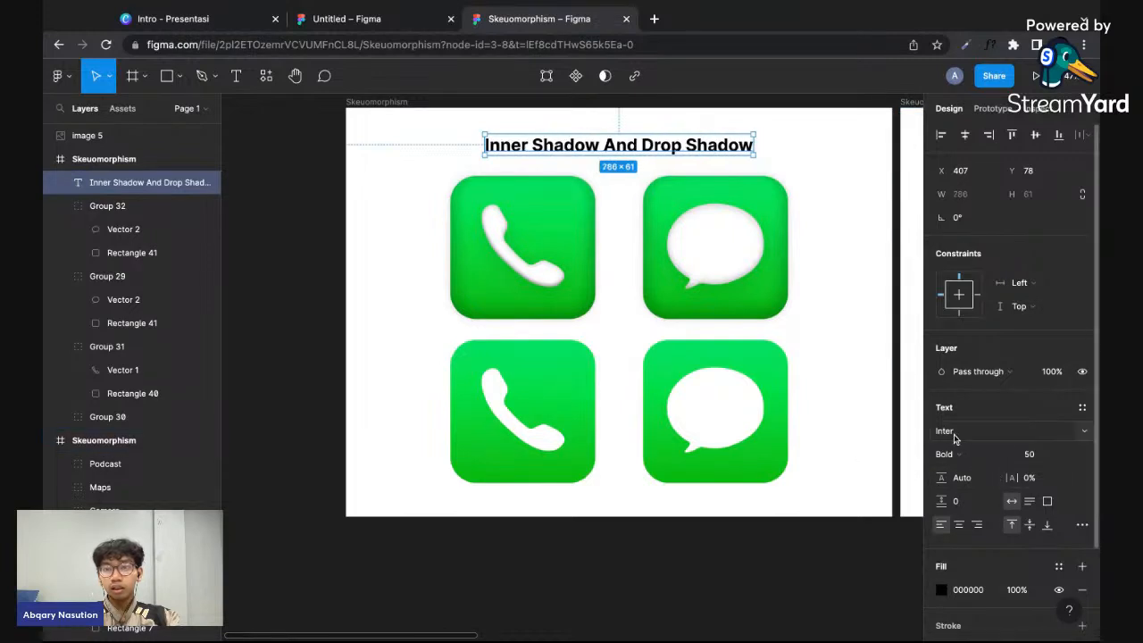
{"action": "left_click", "coordinate": [948, 455]}
{"action": "left_click", "coordinate": [969, 469]}
{"action": "left_click", "coordinate": [861, 462]}
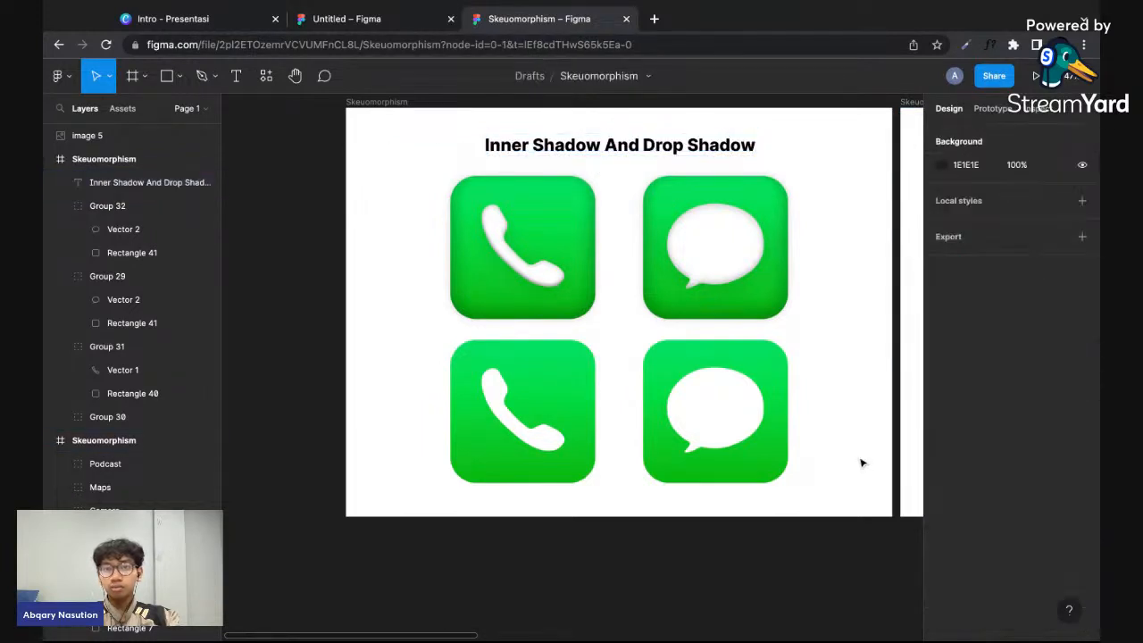
- Duplicate the heading straight down, placing the copy below the lower pair of icons
{"action": "left_click", "coordinate": [747, 143]}
{"action": "left_click_drag", "start_coordinate": [672, 150], "coordinate": [672, 417]}
{"action": "key", "text": "alt+Up"}
{"action": "key", "text": "alt+Up"}
{"action": "key", "text": "alt+Up"}
{"action": "key", "text": "alt+Up"}
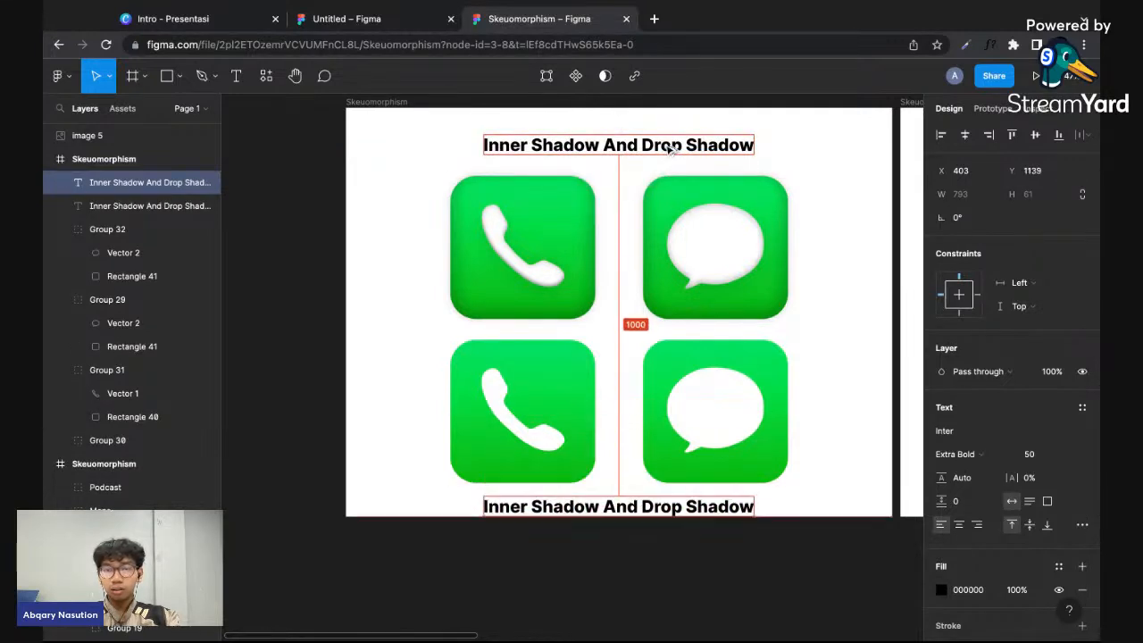
- Change the lower heading's text to "Without Inner Shadow And Drop Shadow"
{"action": "double_click", "coordinate": [625, 499]}
{"action": "key", "text": "Left"}
{"action": "type", "text": "Without"}
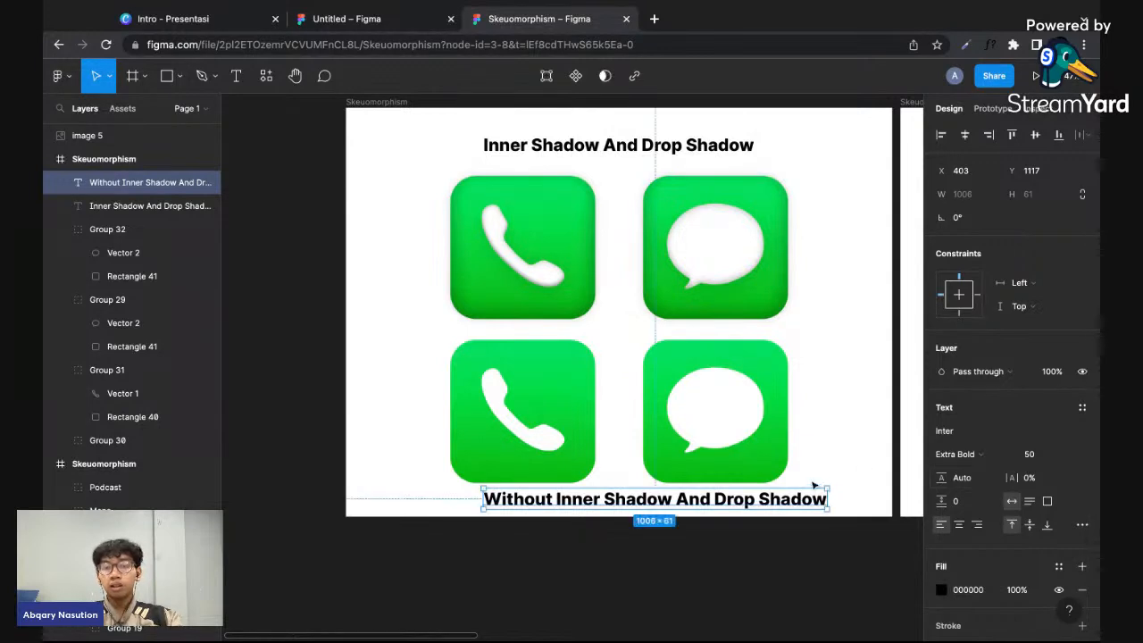
- Extend the comparison frame's bottom edge downward, and reposition the lower heading centered beneath the lower icons with a small gap
{"action": "scroll", "coordinate": [765, 474], "scroll_direction": "down", "scroll_amount": 3}
{"action": "key", "text": "Escape"}
{"action": "key", "text": "Escape"}
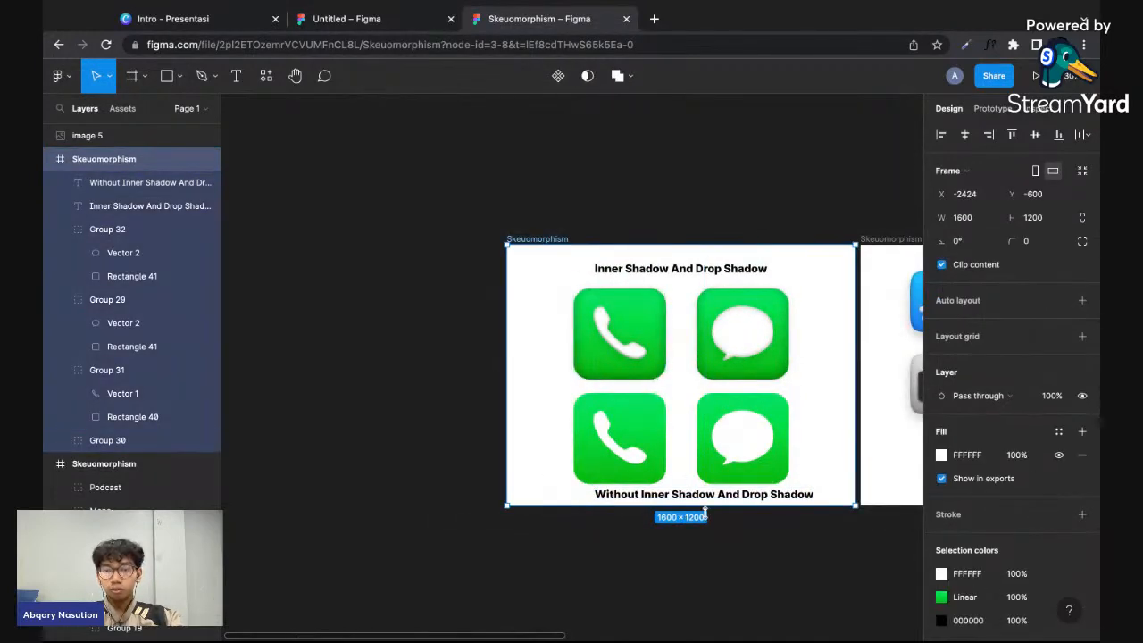
{"action": "left_click", "coordinate": [709, 514]}
{"action": "left_click", "coordinate": [707, 509]}
{"action": "left_click_drag", "start_coordinate": [714, 507], "coordinate": [765, 503]}
{"action": "left_click", "coordinate": [751, 502]}
{"action": "left_click", "coordinate": [822, 468]}
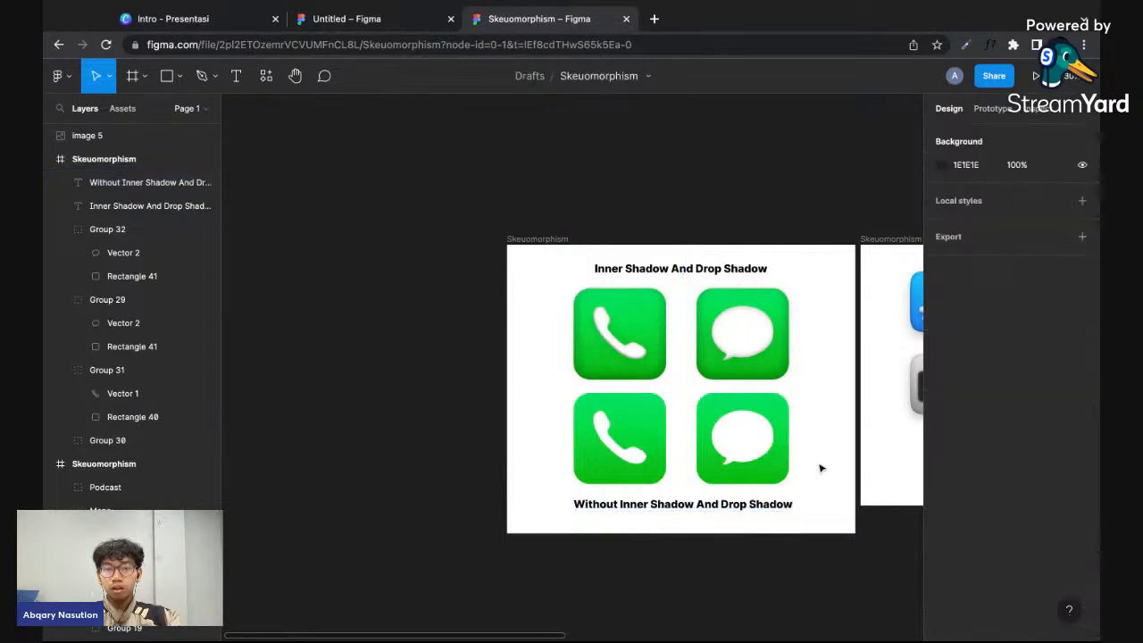
- Select both headings and all four icons and center them together in the comparison frame
{"action": "scroll", "coordinate": [822, 468], "scroll_direction": "down", "scroll_amount": 2}
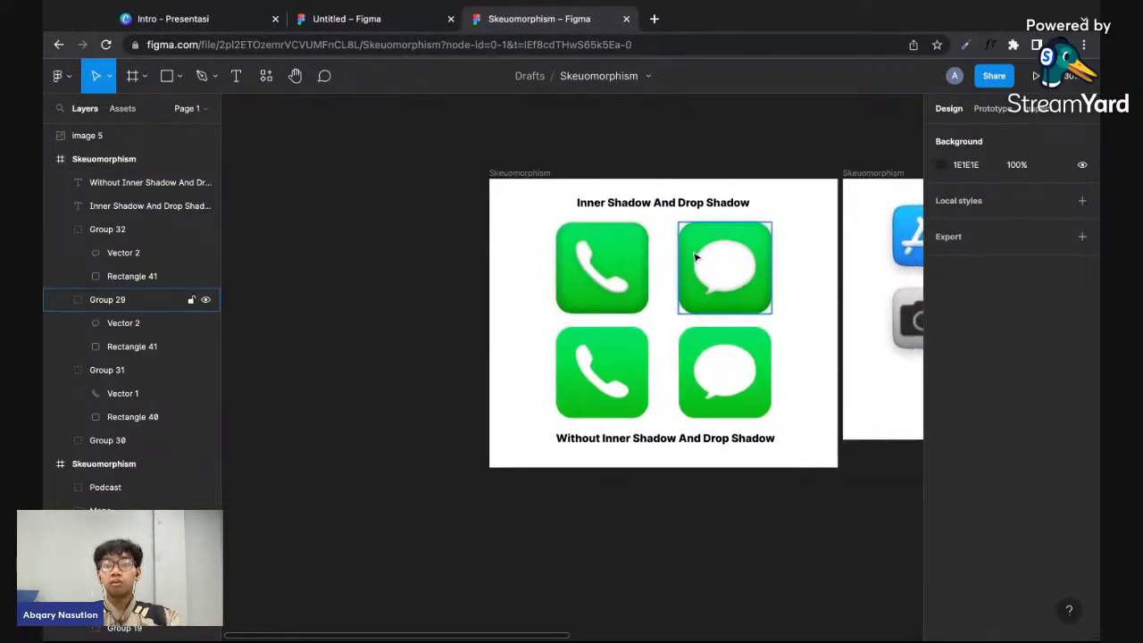
{"action": "left_click", "coordinate": [630, 299]}
{"action": "left_click", "coordinate": [668, 440], "text": "shift"}
{"action": "left_click", "coordinate": [630, 393], "text": "shift"}
{"action": "left_click", "coordinate": [721, 384], "text": "shift"}
{"action": "left_click", "coordinate": [721, 277], "text": "shift"}
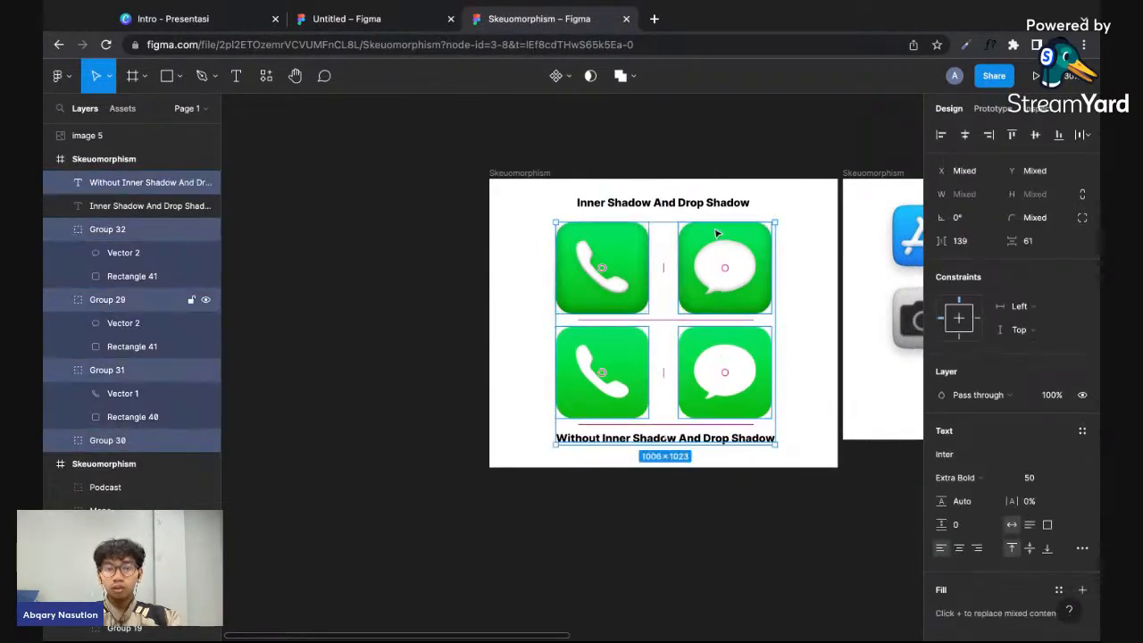
{"action": "left_click", "coordinate": [713, 209], "text": "shift"}
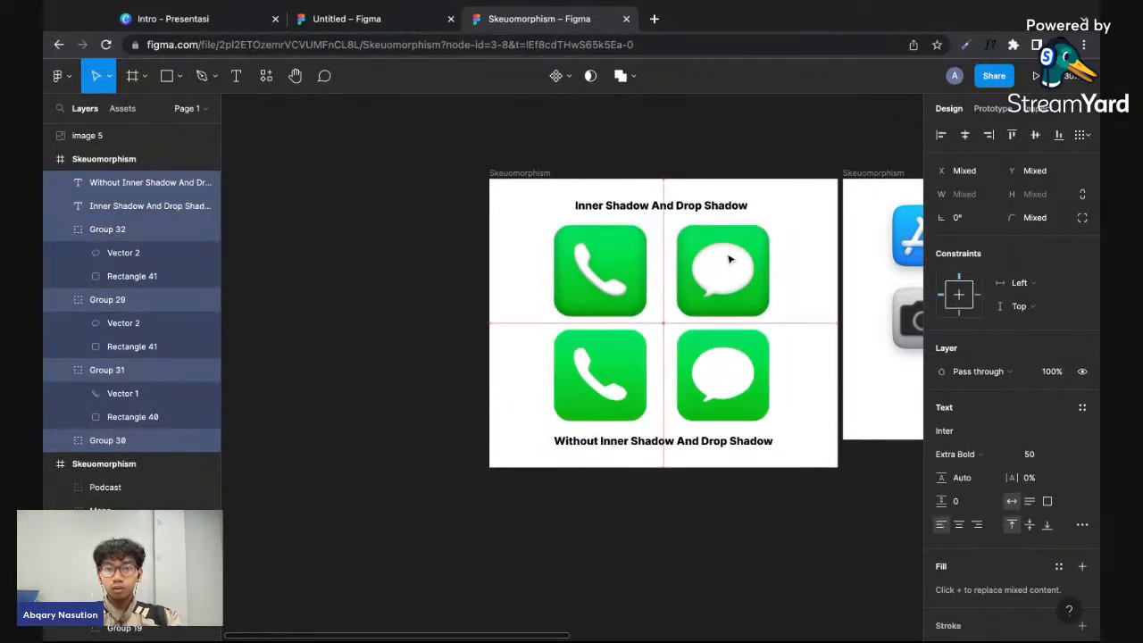
{"action": "left_click", "coordinate": [830, 316]}
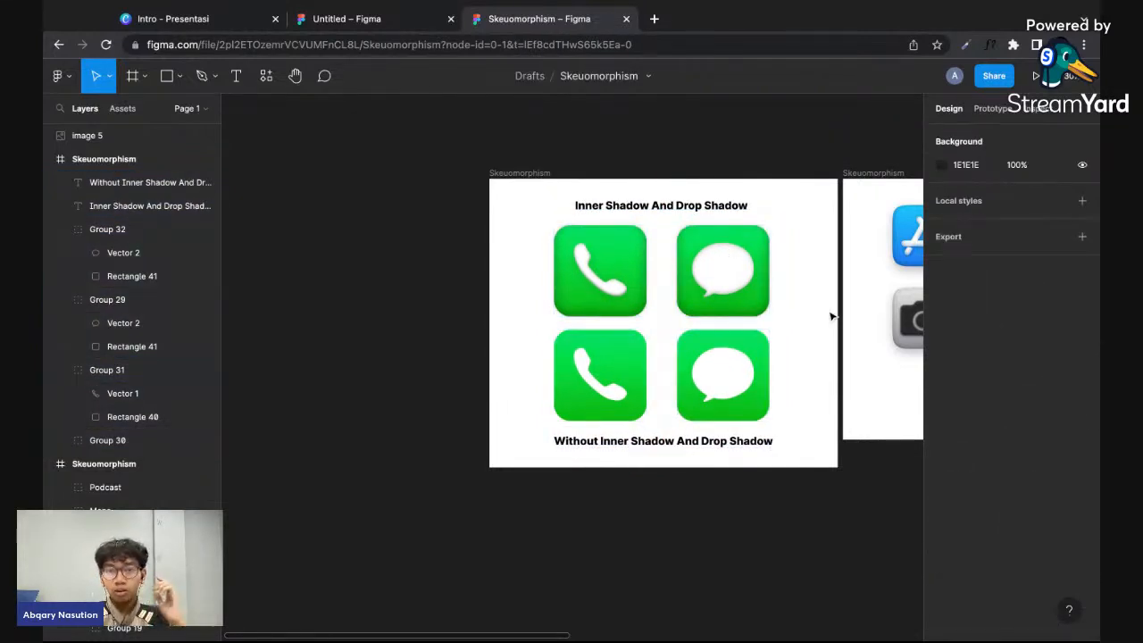
{"action": "scroll", "coordinate": [800, 434], "scroll_direction": "right", "scroll_amount": 2}
{"action": "scroll", "coordinate": [800, 434], "scroll_direction": "up", "scroll_amount": 1}
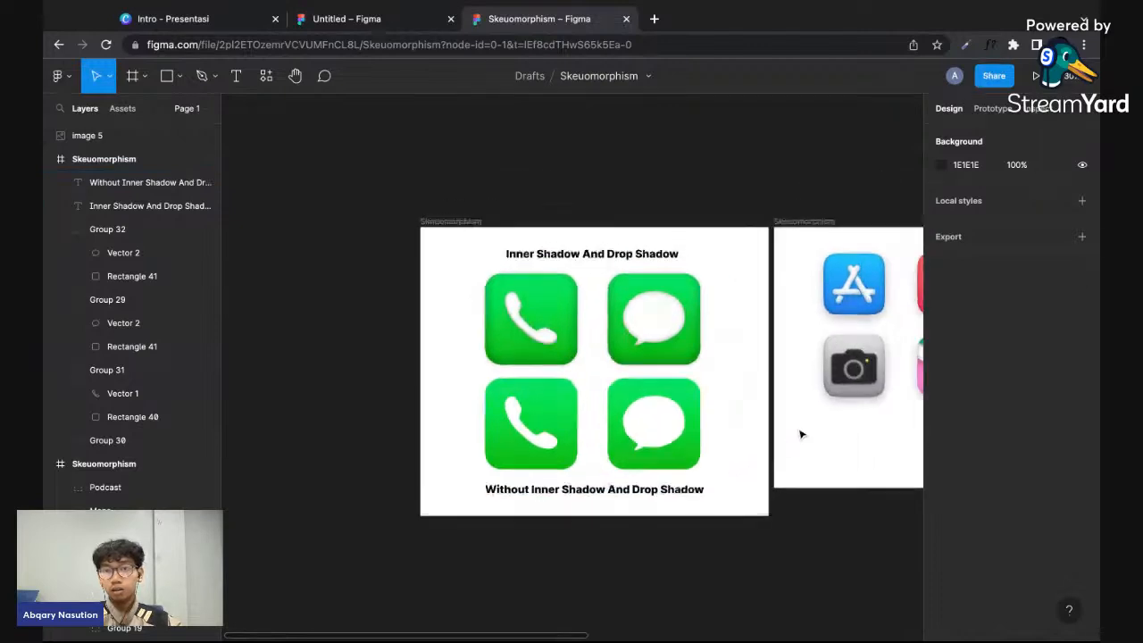
{"action": "scroll", "coordinate": [767, 461], "scroll_direction": "up", "scroll_amount": 3}
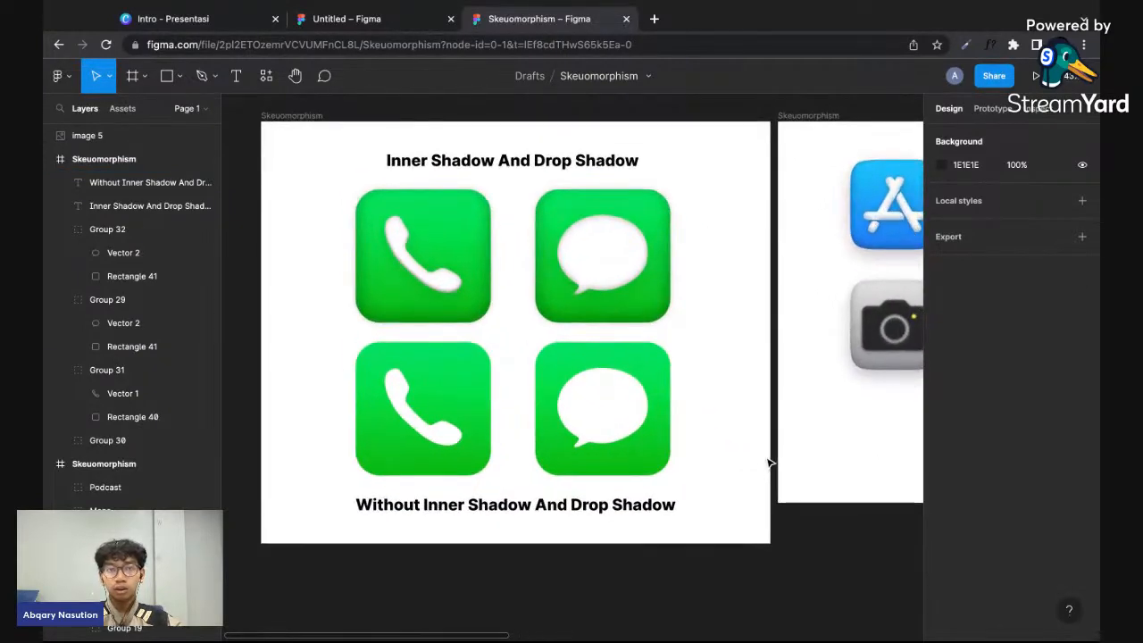